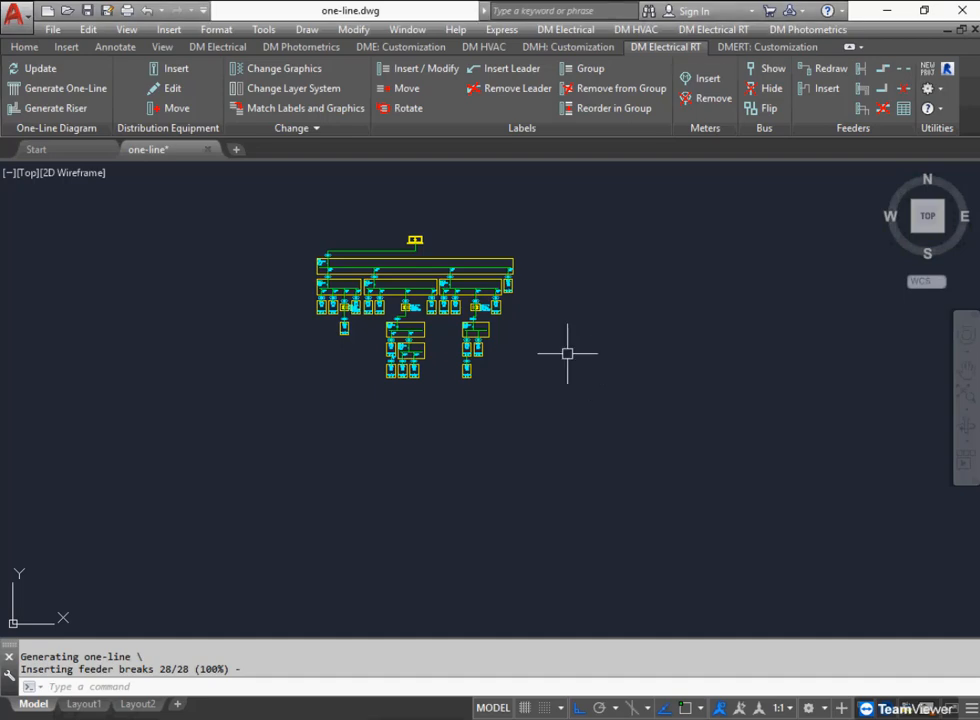
# Examine the feeder ID labels on the feeders below MDP-1, highlighting the feeder to panel MP-1B.
pyautogui.scroll(5, 330, 284)
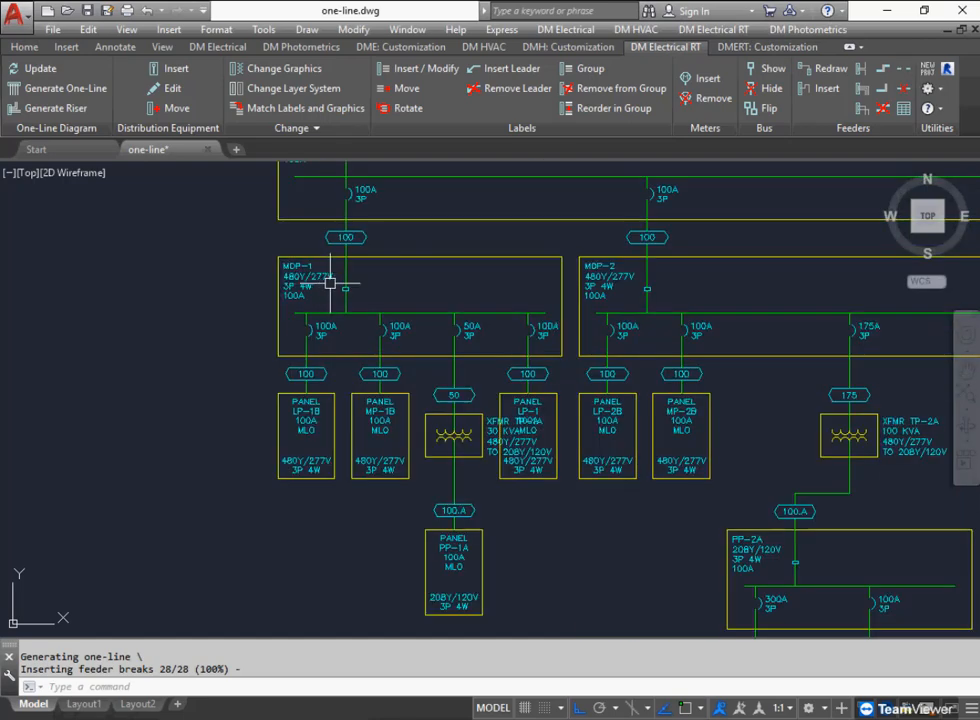
pyautogui.scroll(2, 330, 284)
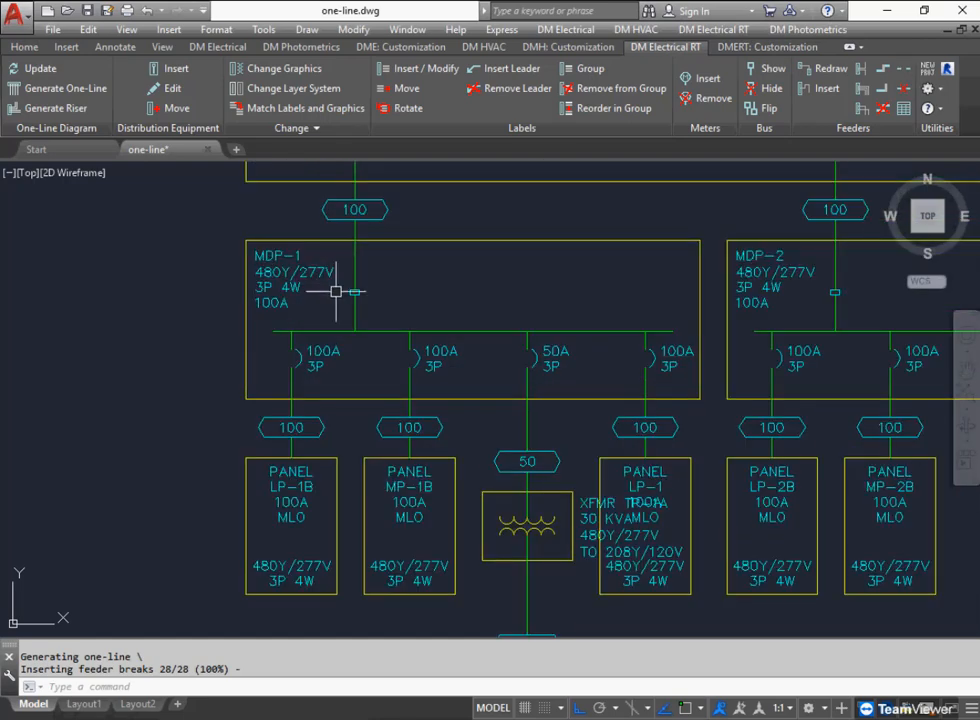
pyautogui.click(446, 422)
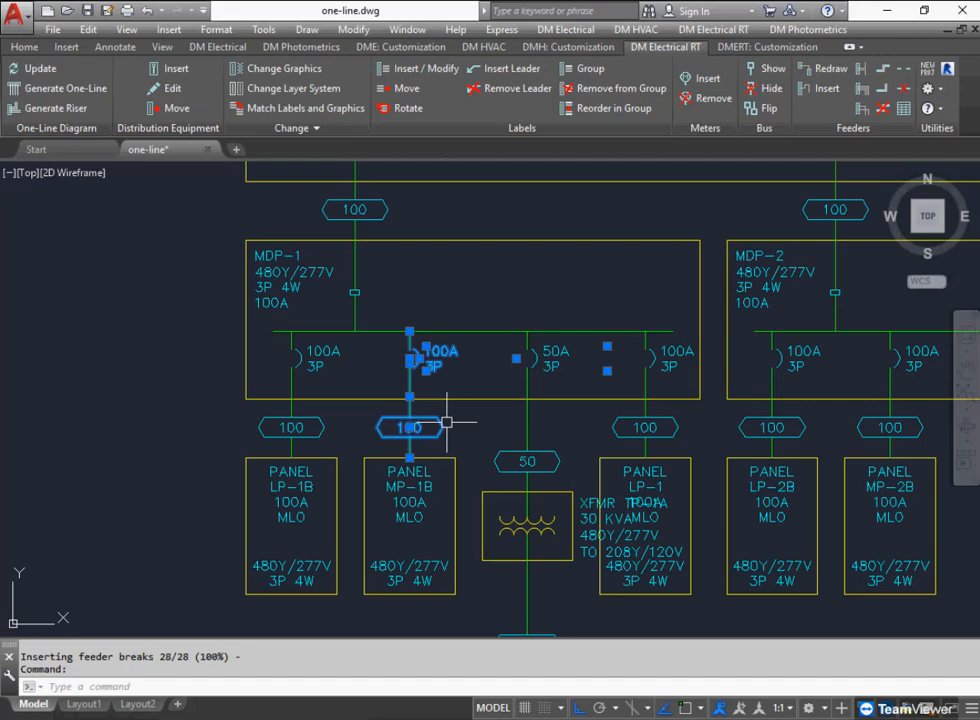
pyautogui.press('Escape')
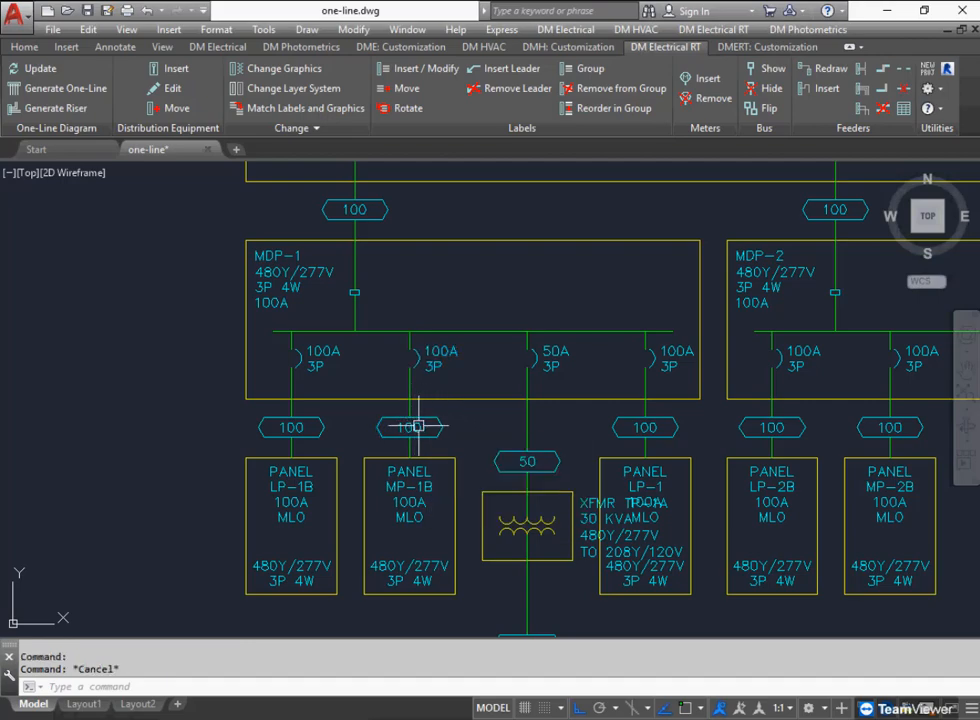
# Insert a feeder schedule with the default feeder ID group settings in the empty area above the one-line diagram.
pyautogui.scroll(-6, 582, 486)
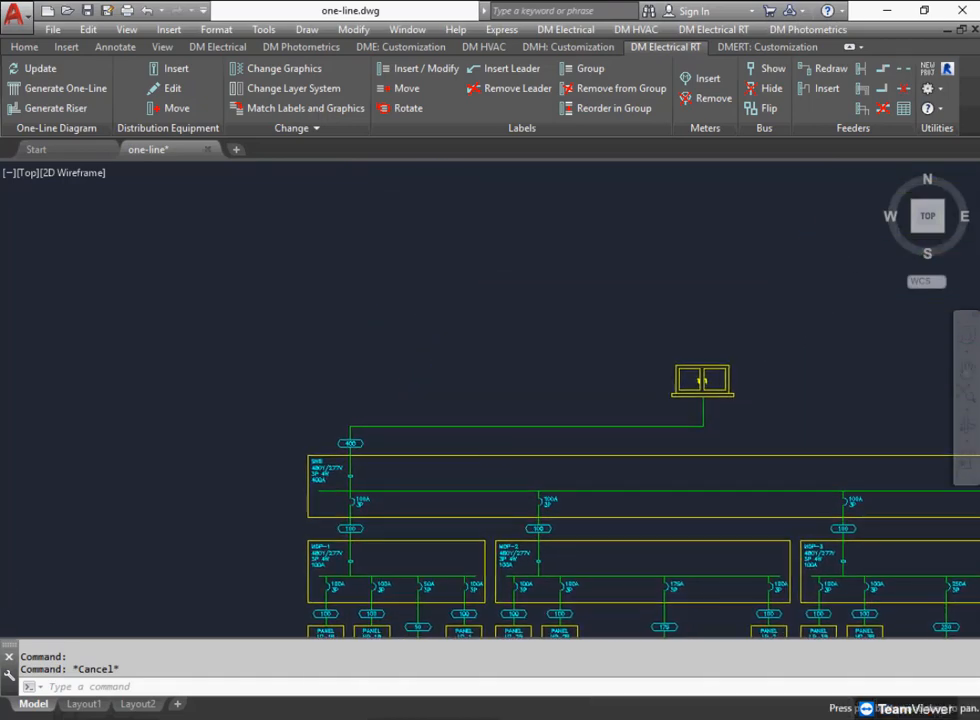
pyautogui.click(903, 108)
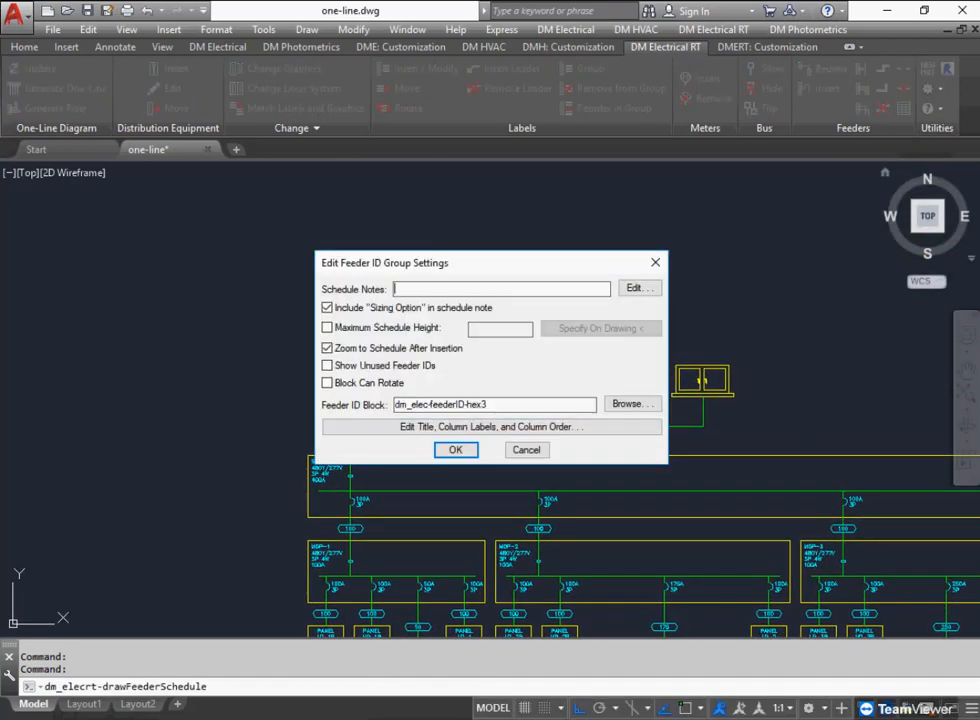
pyautogui.press('Return')
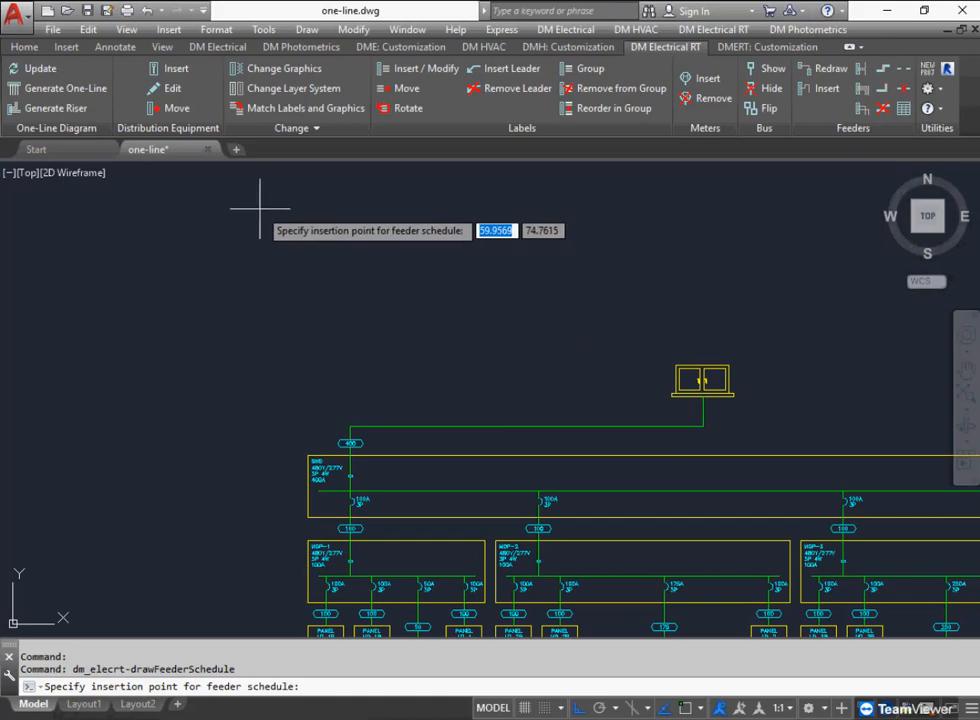
pyautogui.click(258, 208)
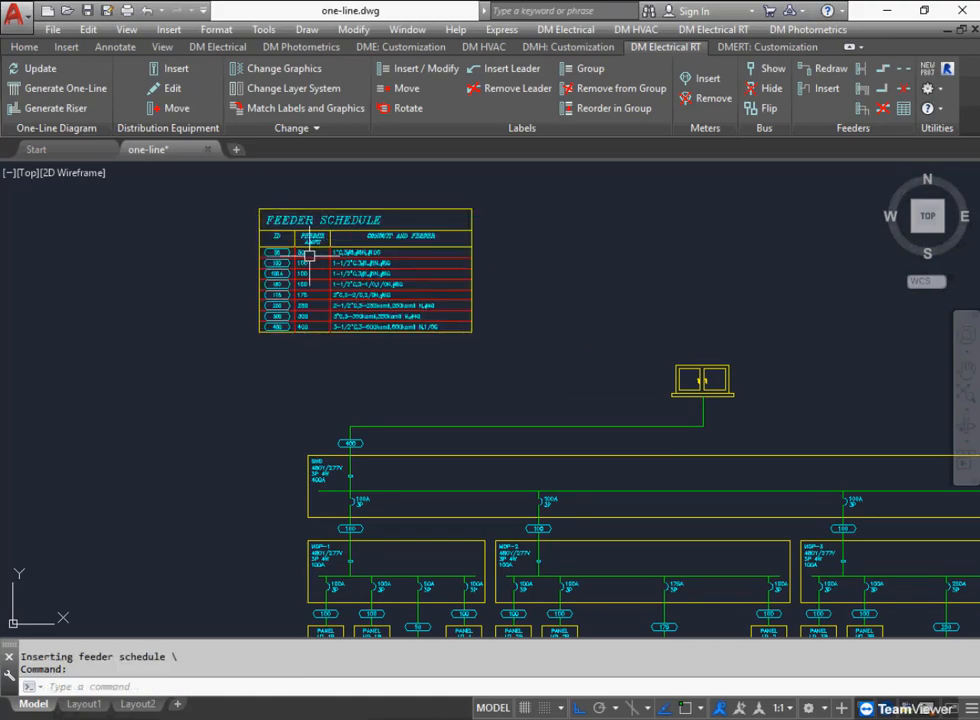
# Review the feeder schedule's IDs, amps and conduit sizes, and compare them with the feeder ID label above SWB.
pyautogui.scroll(3, 306, 253)
pyautogui.scroll(2, 310, 256)
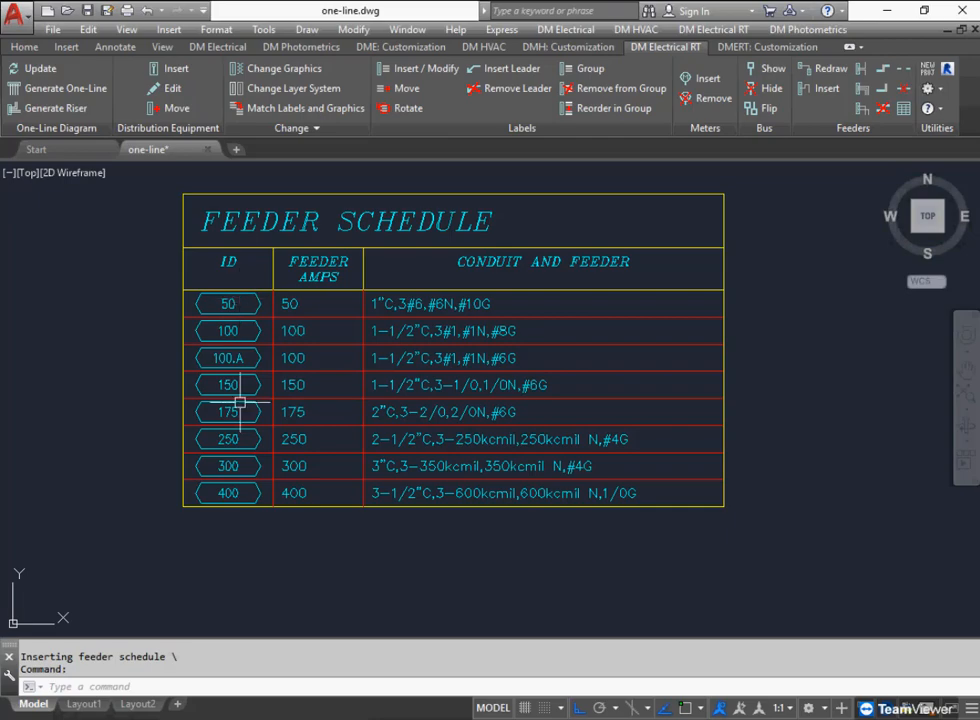
pyautogui.scroll(-3, 300, 490)
pyautogui.moveTo(302, 494); pyautogui.dragTo(324, 317, button='middle')
pyautogui.scroll(1, 323, 471)
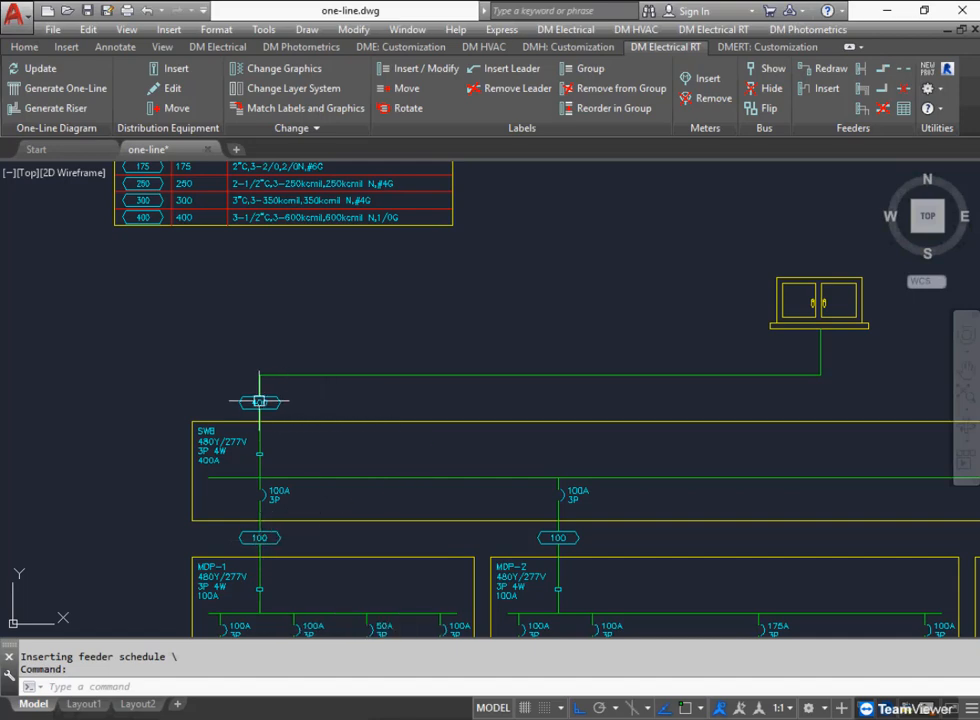
pyautogui.scroll(2, 259, 402)
pyautogui.moveTo(280, 411); pyautogui.dragTo(291, 393, button='middle')
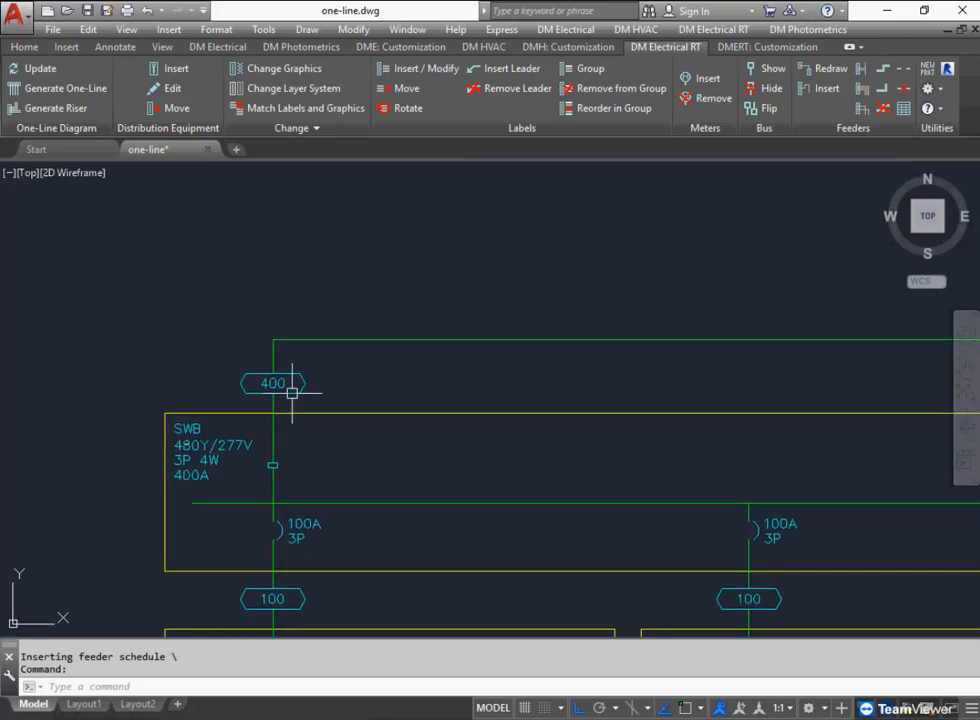
pyautogui.moveTo(291, 393)
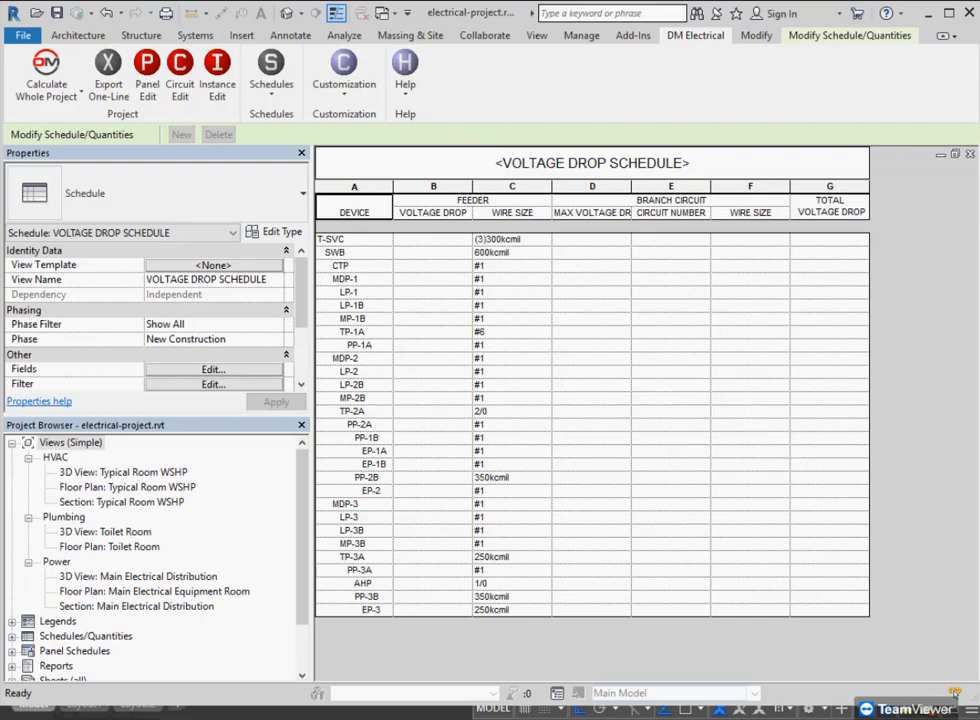
# In Revit, add the DMET_Feeder_FeederID field to the end of the VOLTAGE DROP SCHEDULE's scheduled fields.
pyautogui.click(213, 369)
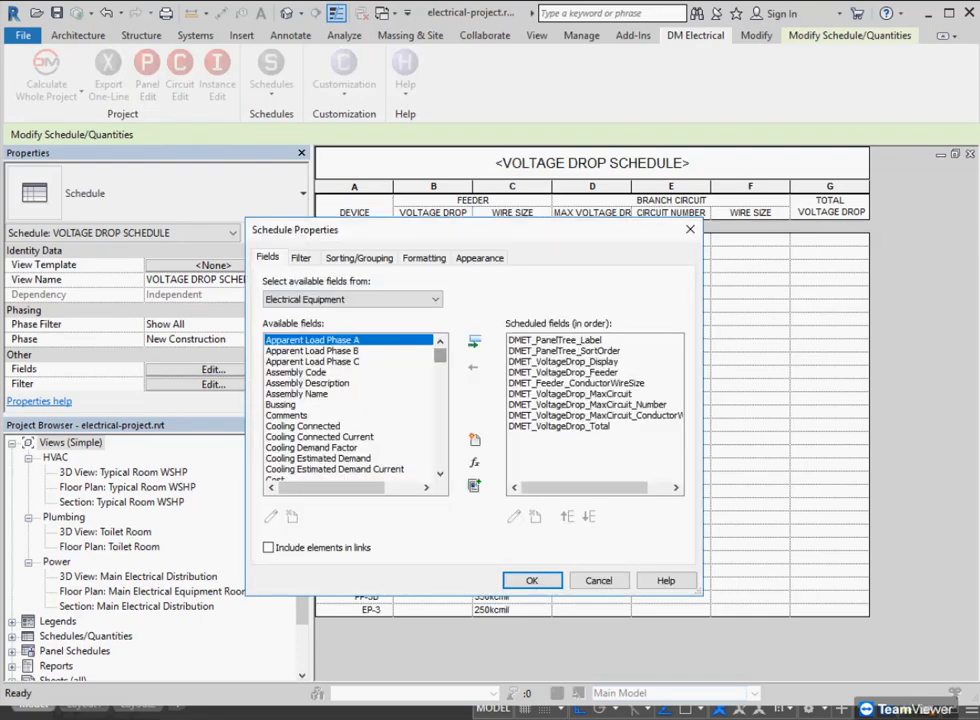
pyautogui.scroll(-15, 350, 405)
pyautogui.moveTo(440, 379); pyautogui.dragTo(440, 398)
pyautogui.click(348, 393)
pyautogui.scroll(6, 350, 408)
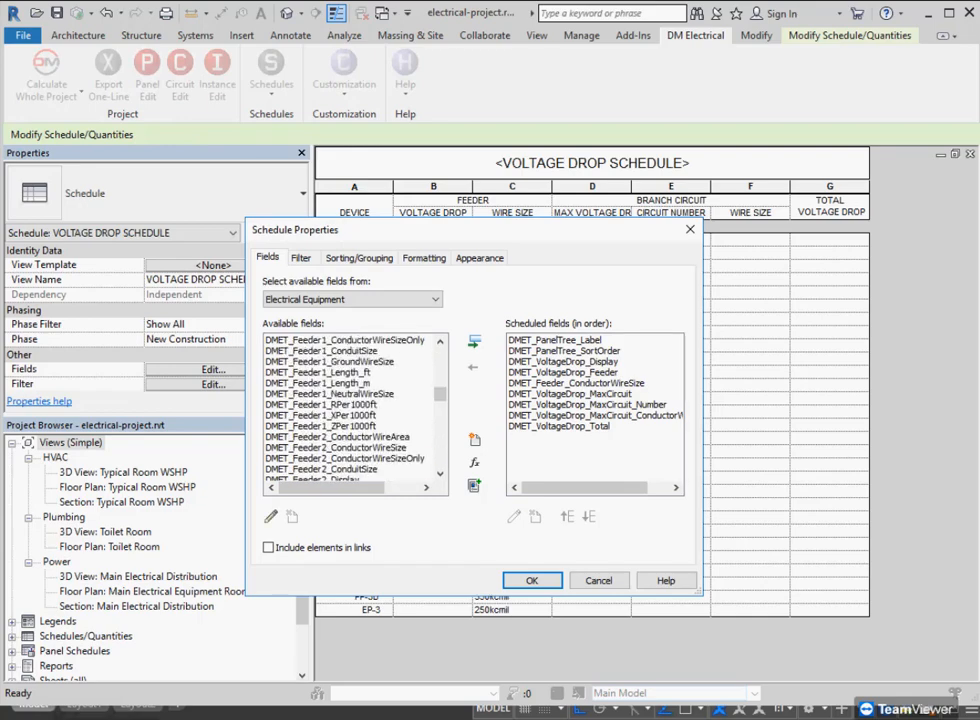
pyautogui.scroll(-6, 350, 408)
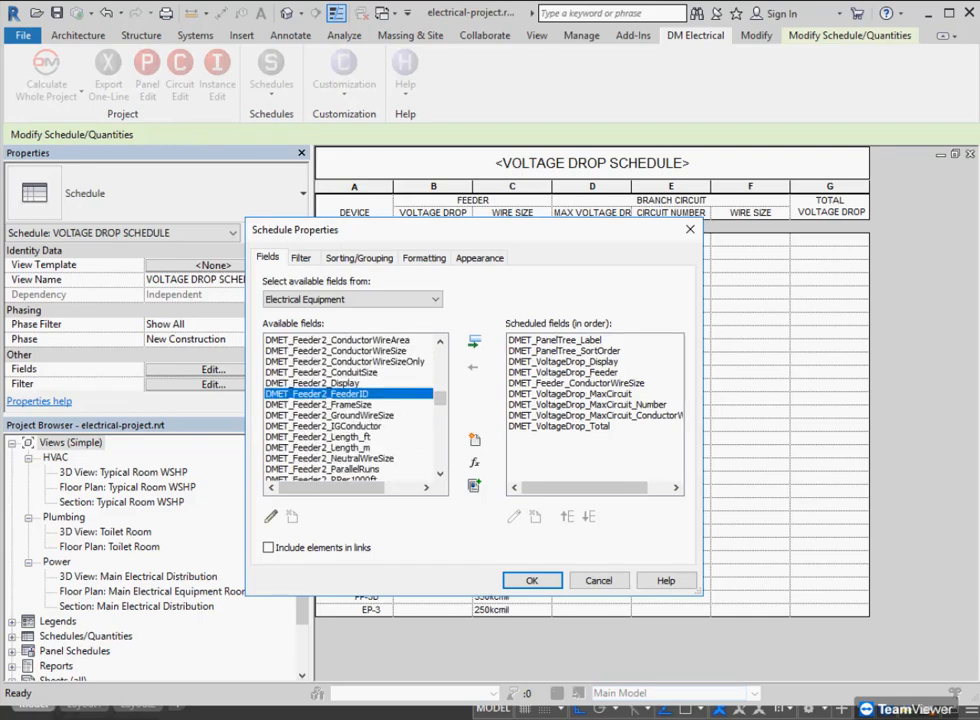
pyautogui.scroll(-5, 348, 405)
pyautogui.click(330, 437)
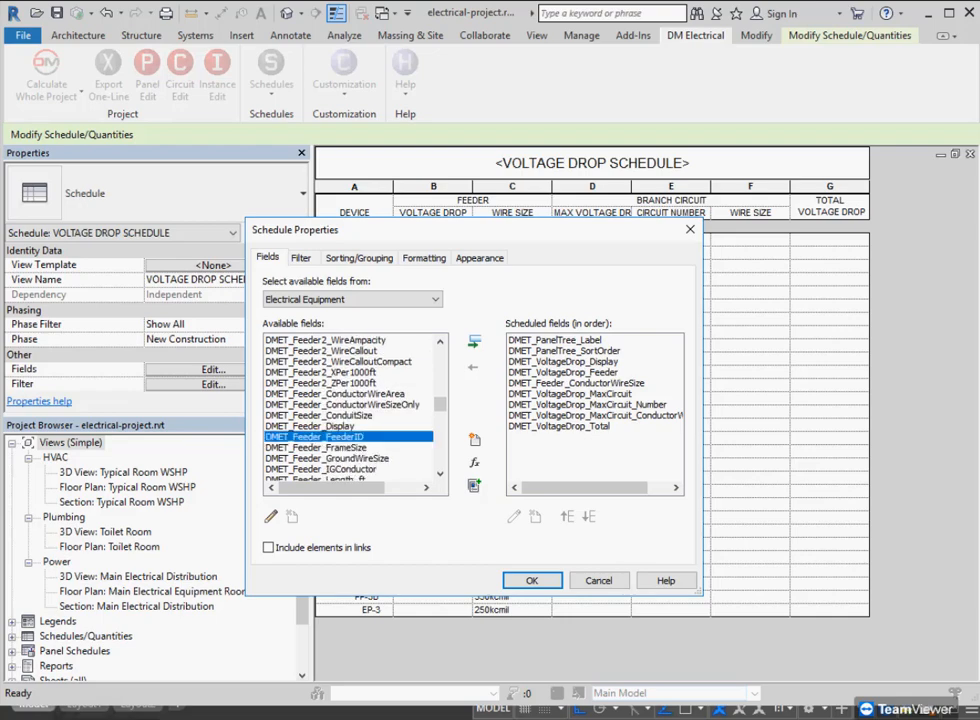
pyautogui.click(474, 341)
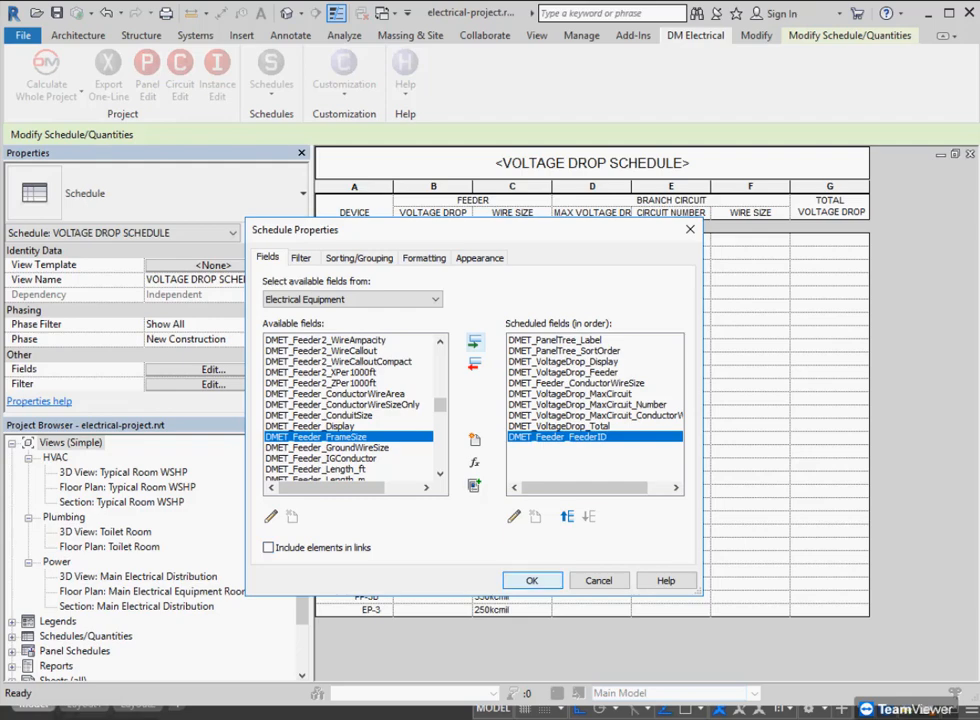
pyautogui.click(532, 580)
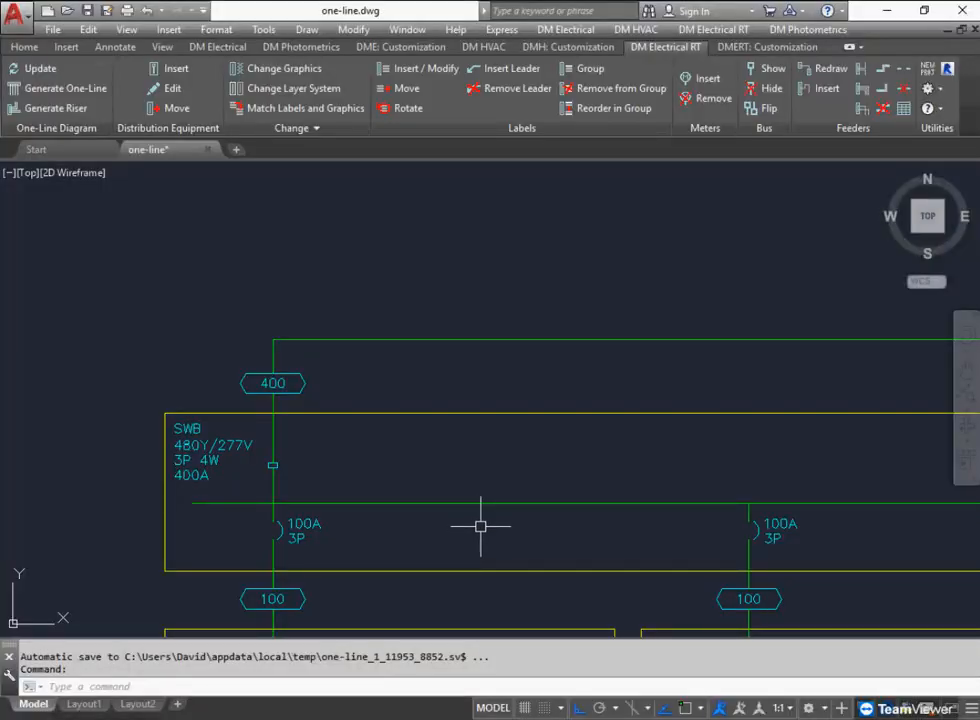
# In AutoCAD, with Ortho off, move the 400 feeder ID label onto the horizontal run of the feeder supplying SWB.
pyautogui.moveTo(454, 512); pyautogui.dragTo(398, 359, button='middle')
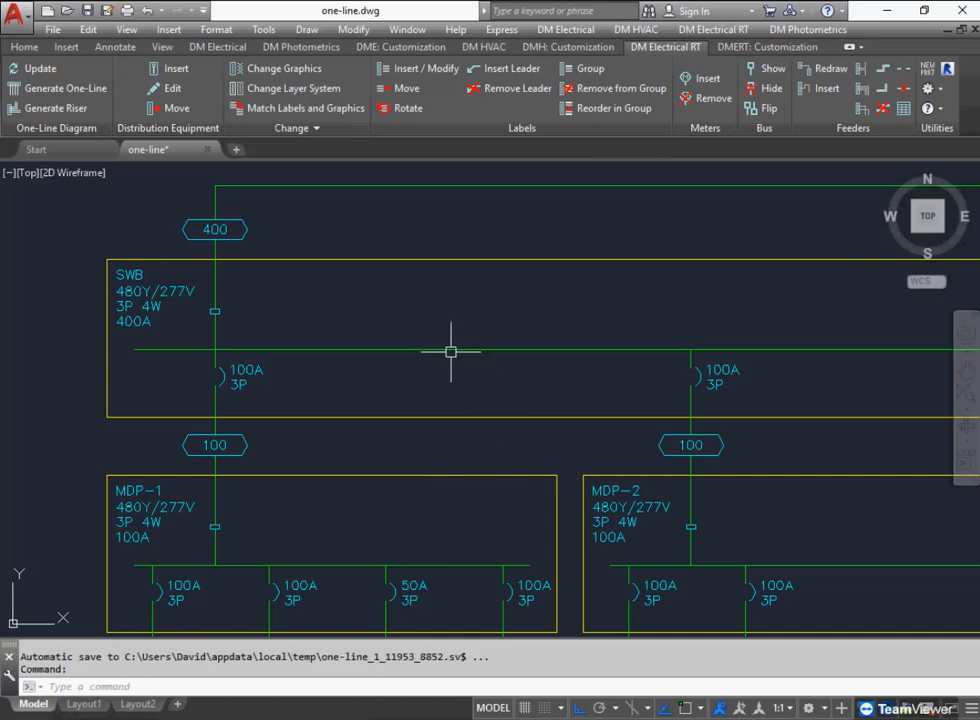
pyautogui.moveTo(451, 350); pyautogui.dragTo(457, 487, button='middle')
pyautogui.click(341, 323)
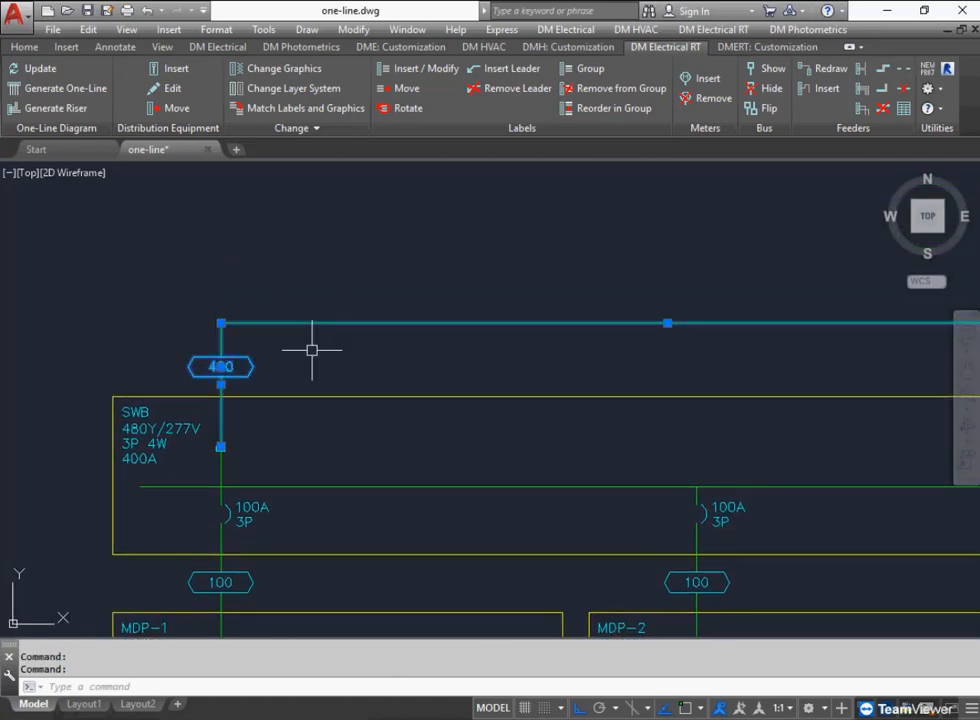
pyautogui.scroll(2, 312, 347)
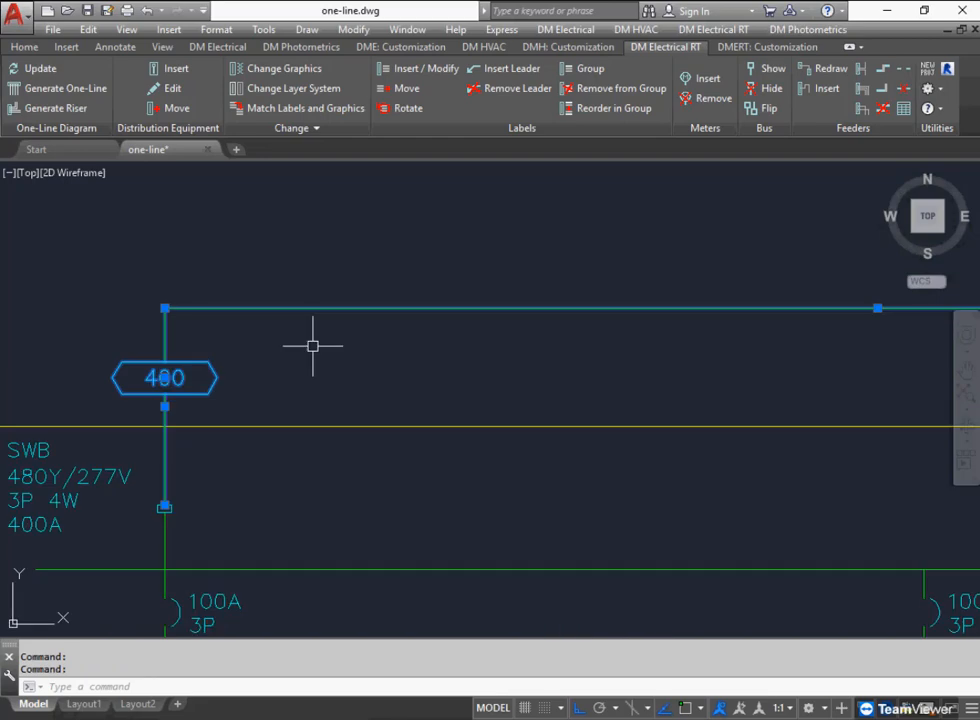
pyautogui.click(165, 377)
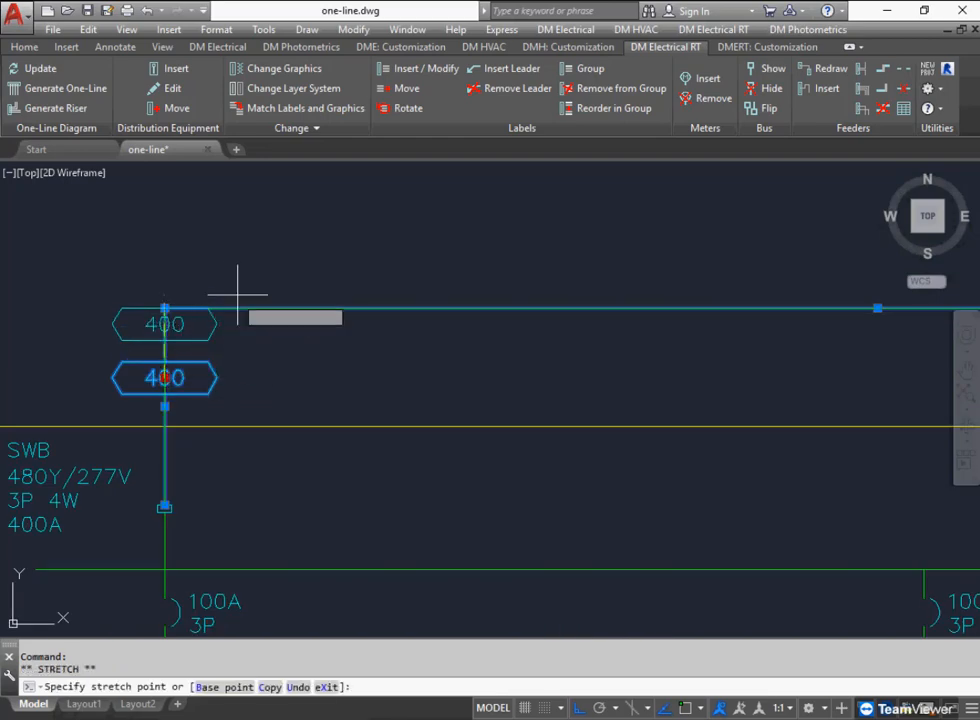
pyautogui.press('F8')
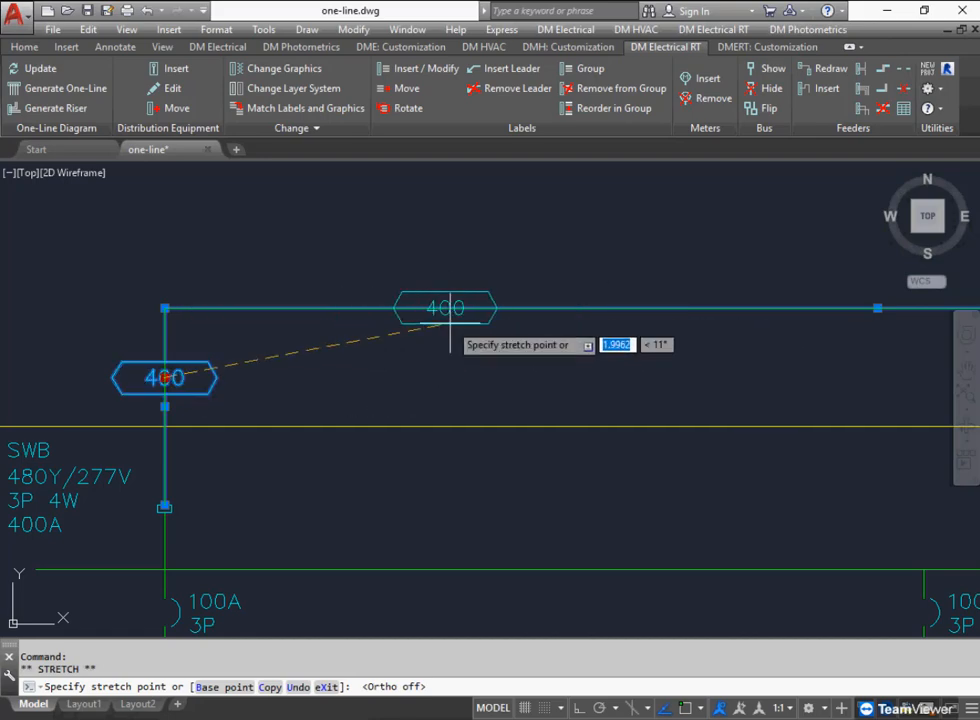
pyautogui.scroll(-1, 541, 332)
pyautogui.moveTo(551, 335); pyautogui.dragTo(313, 338, button='middle')
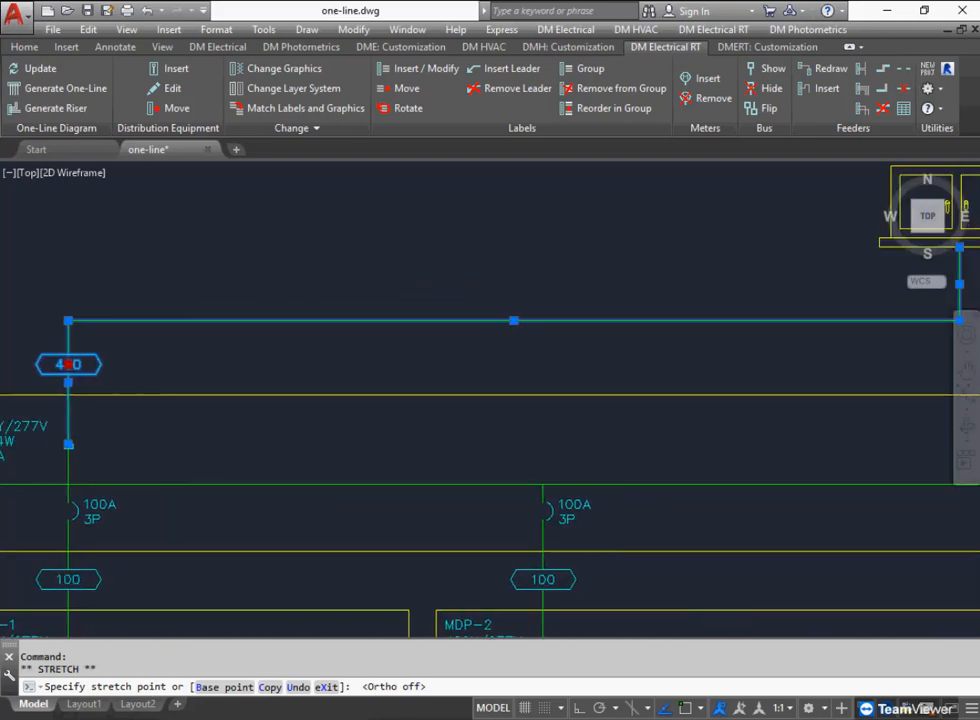
pyautogui.click(347, 343)
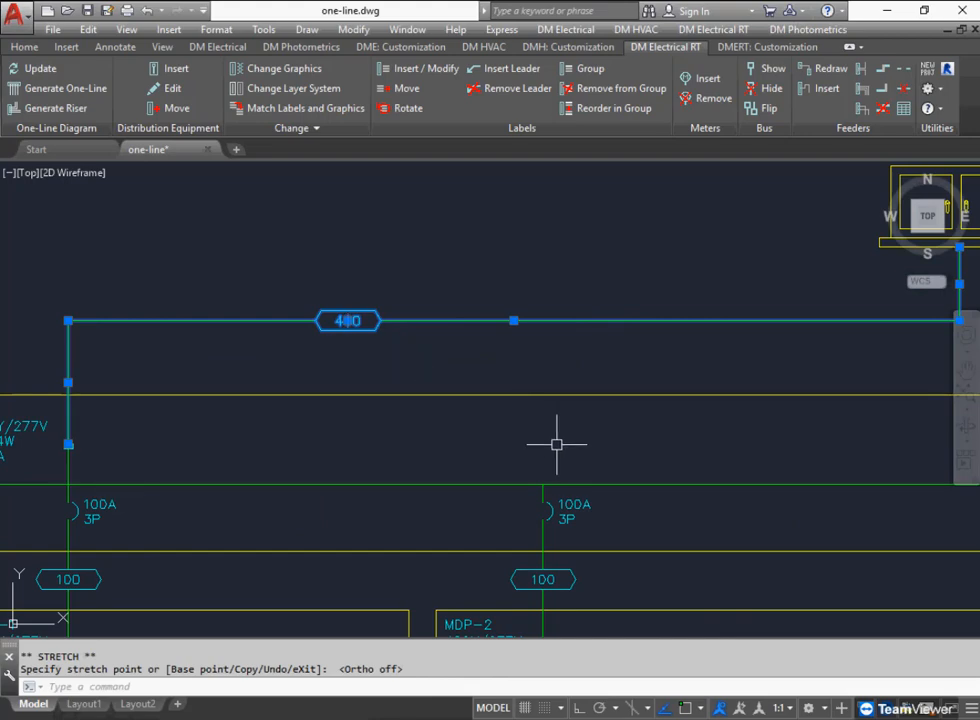
pyautogui.moveTo(558, 444); pyautogui.dragTo(614, 339, button='middle')
pyautogui.press('Escape')
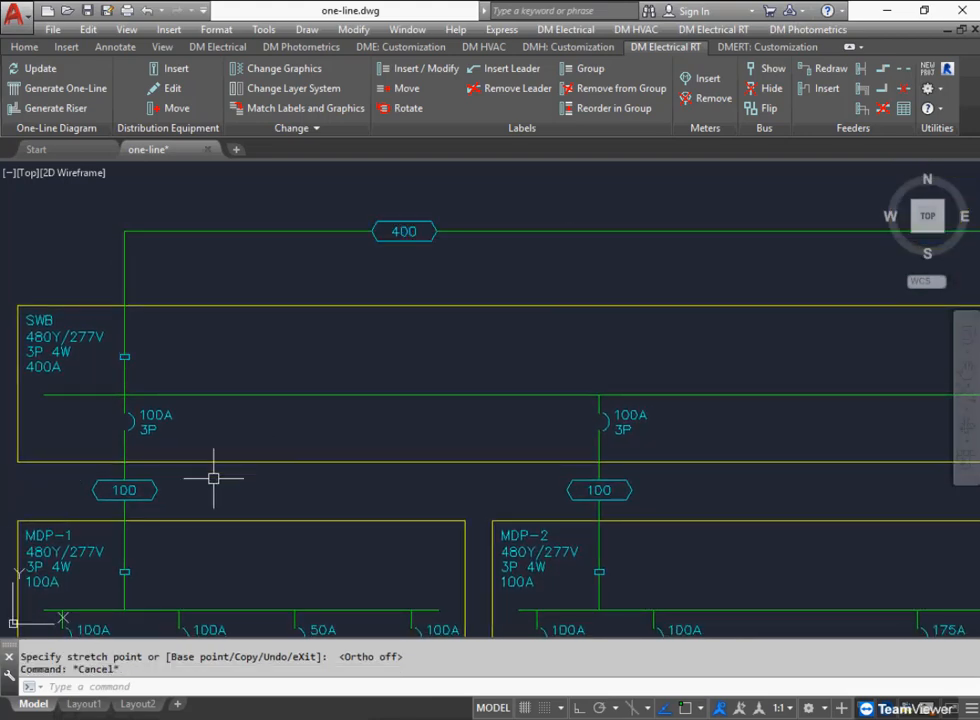
# Move the feeder ID label of the MDP-1 feeder up its line to just below the breaker inside SWB.
pyautogui.click(169, 490)
pyautogui.click(155, 490)
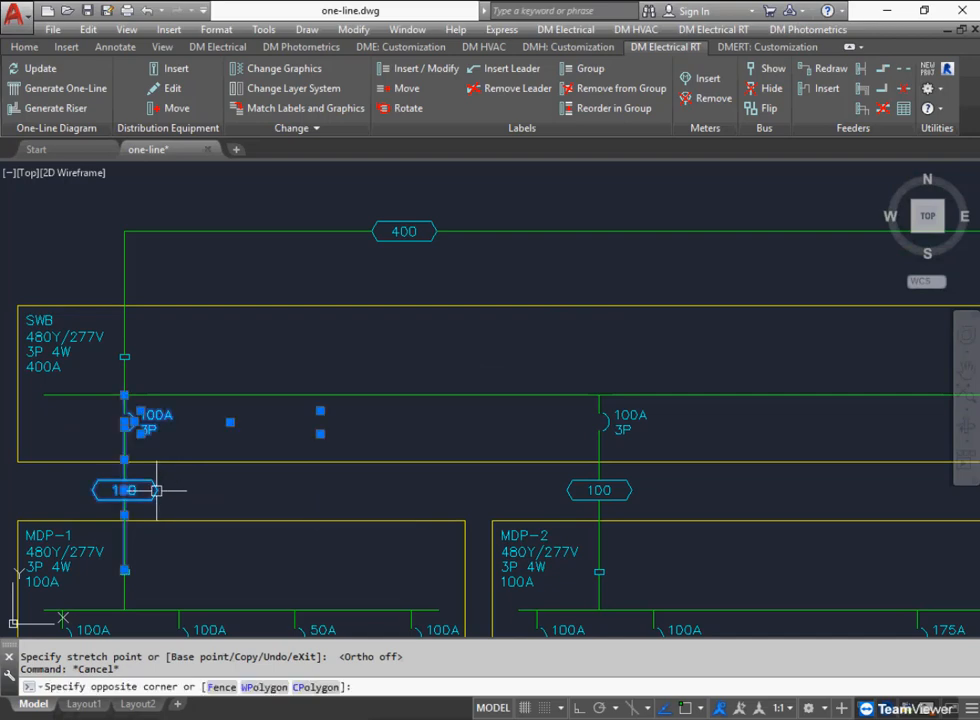
pyautogui.moveTo(181, 481); pyautogui.dragTo(288, 408, button='middle')
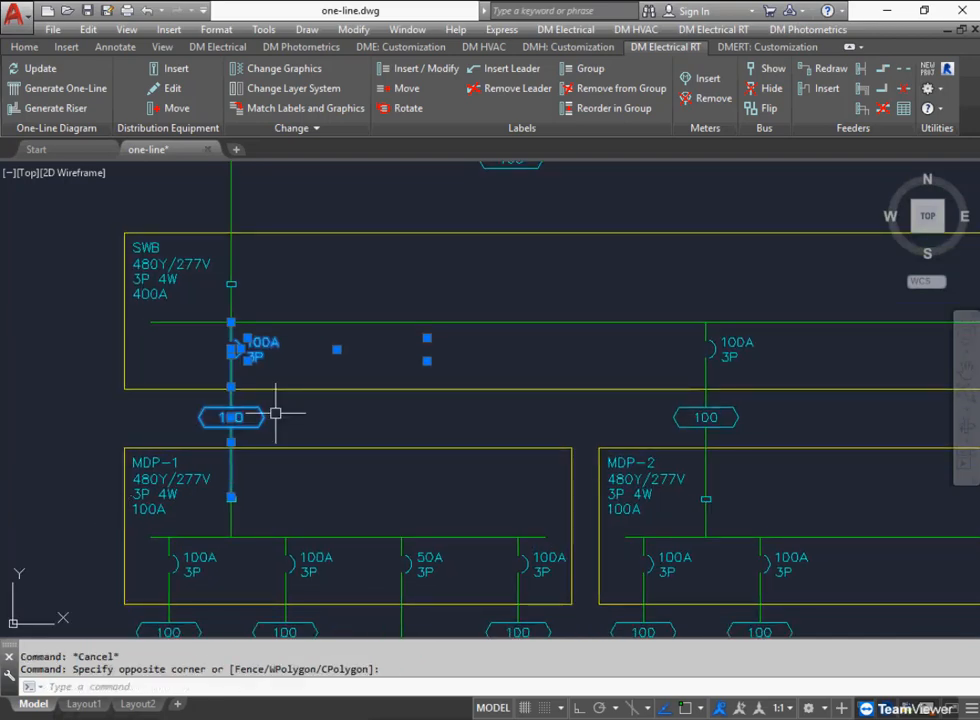
pyautogui.click(231, 417)
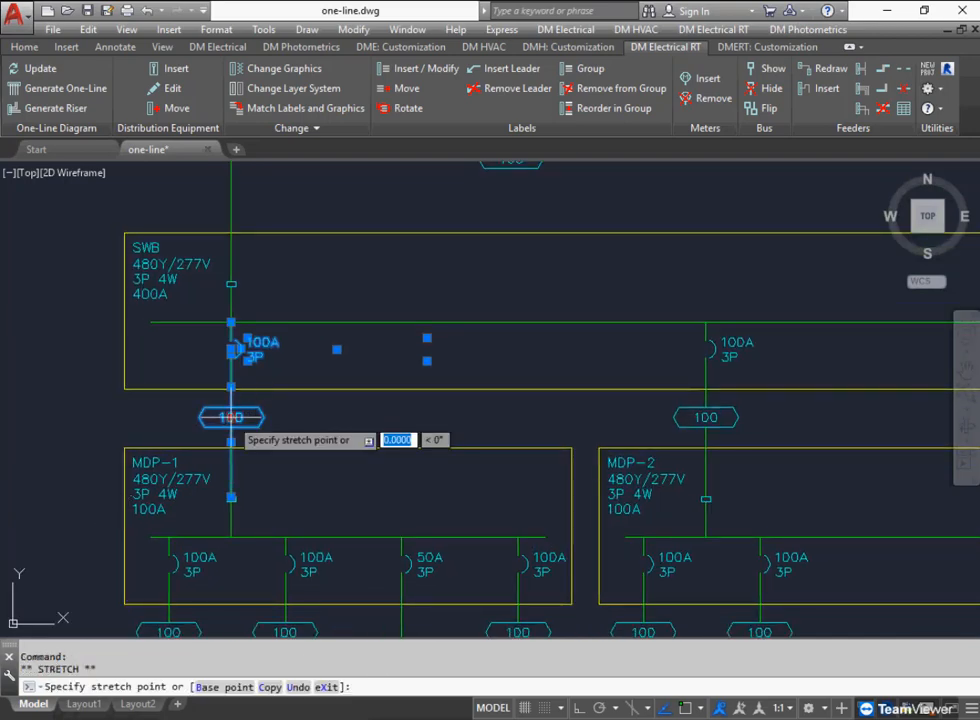
pyautogui.click(254, 374)
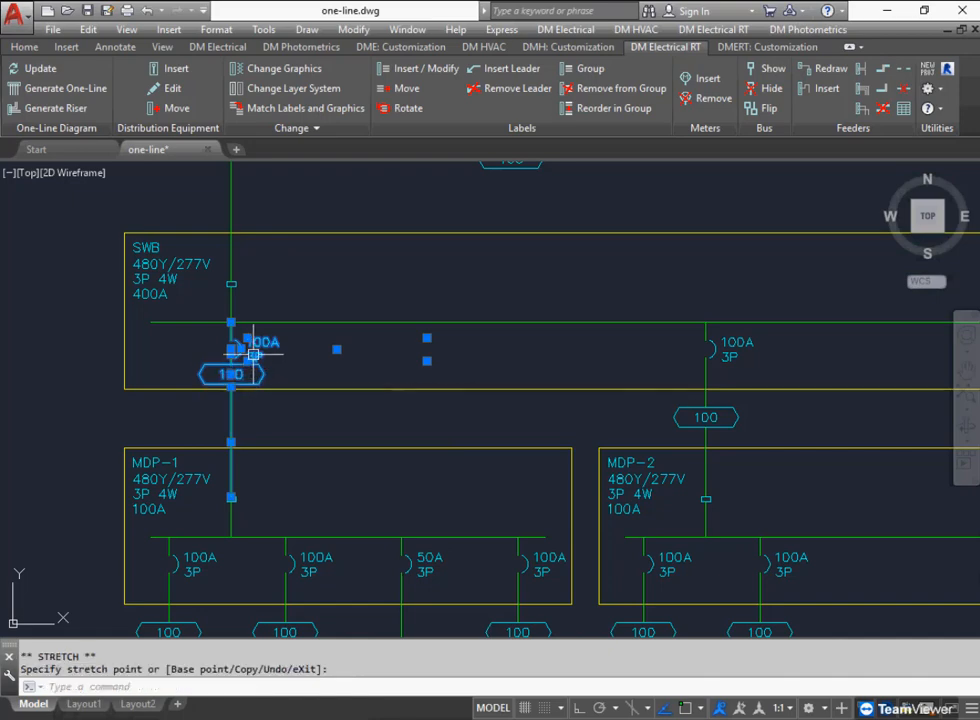
pyautogui.press('Escape')
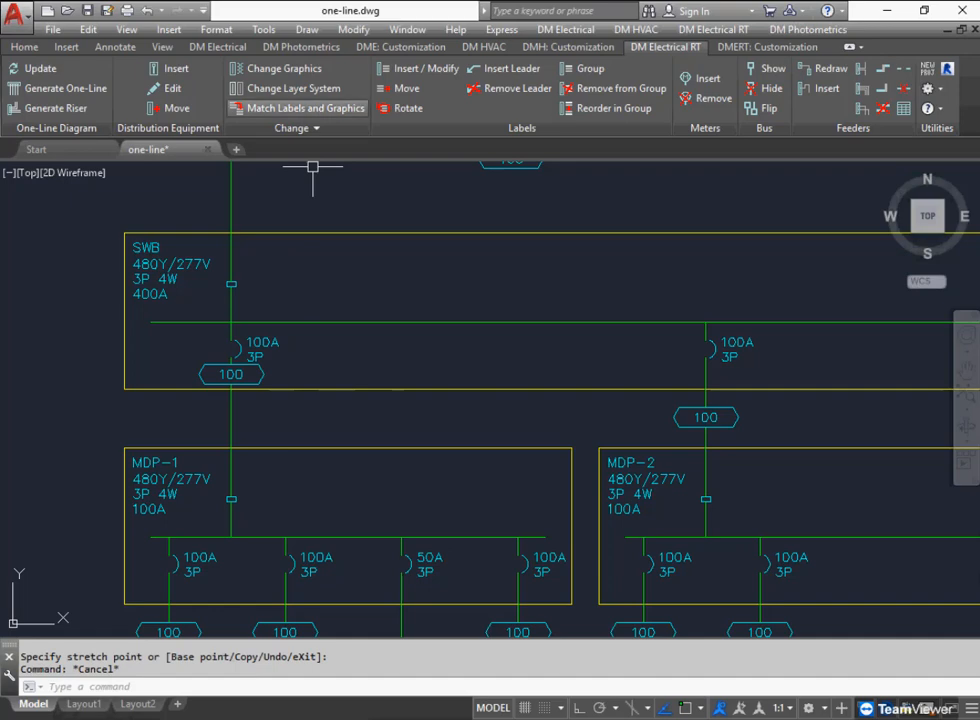
# Match the labels and graphics of the MDP-1 feeder onto the MDP-2 feeder.
pyautogui.click(305, 108)
pyautogui.click(236, 366)
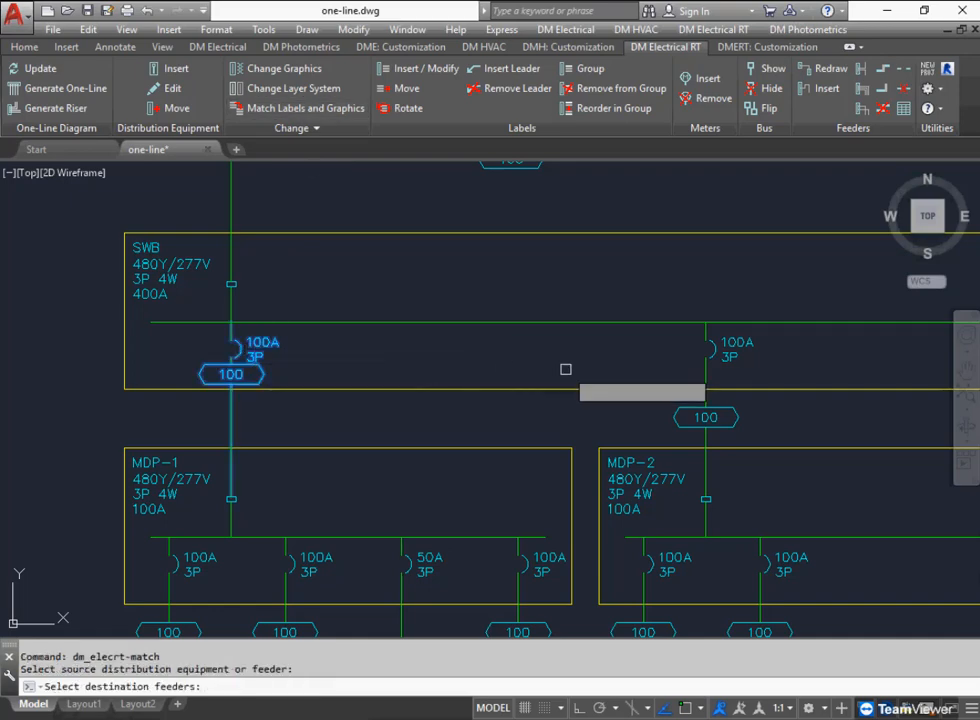
pyautogui.click(718, 352)
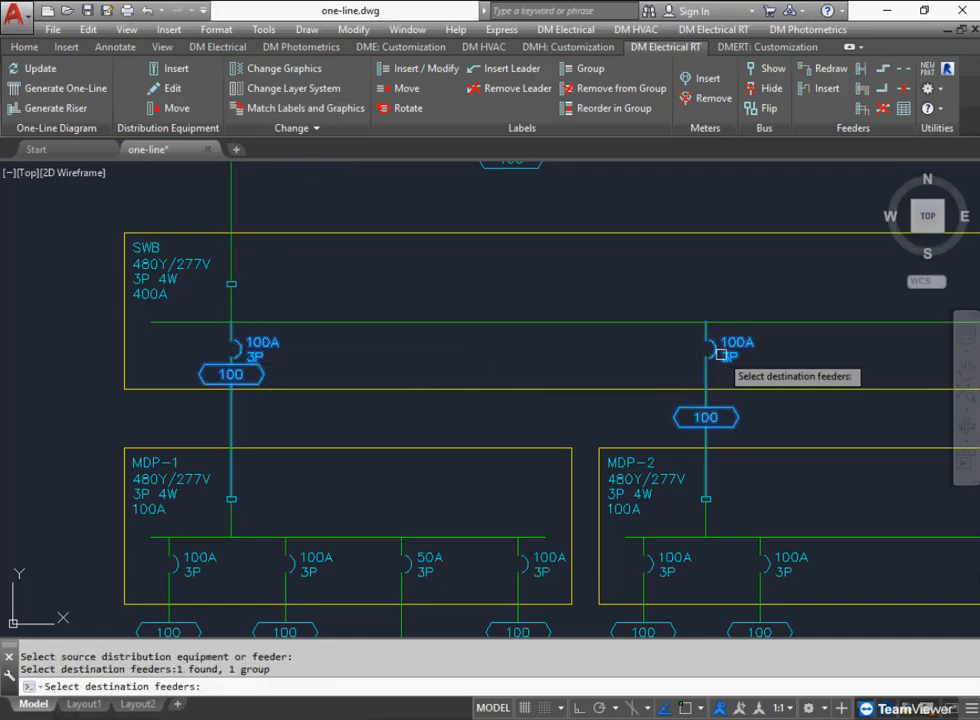
pyautogui.press('Return')
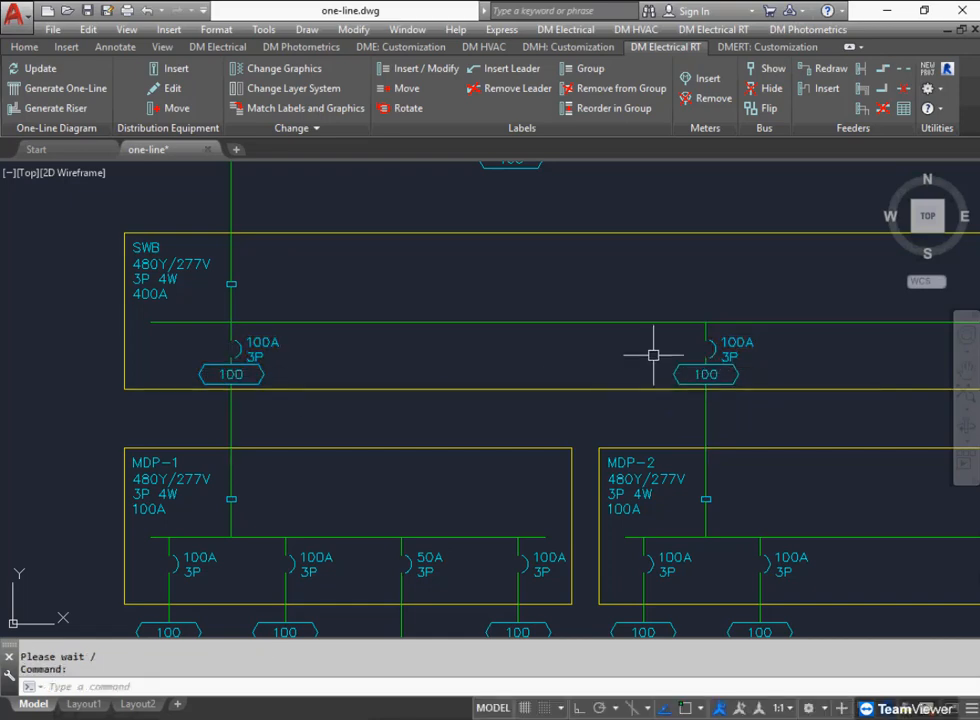
pyautogui.moveTo(712, 376)
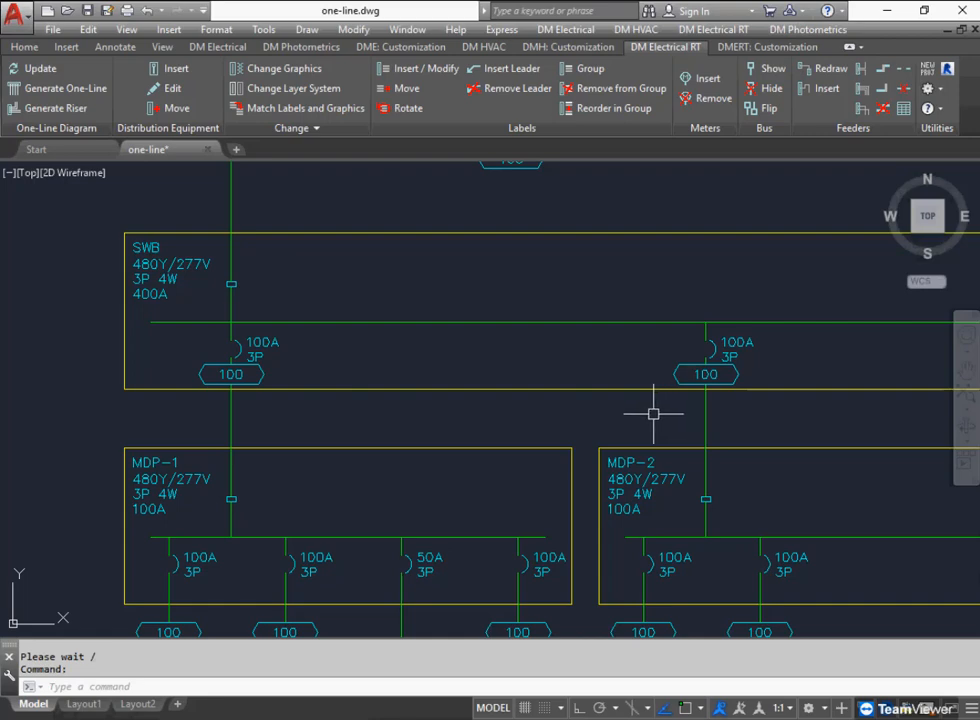
# Open the project list of feeder IDs and bring up the settings of the General feeder ID group.
pyautogui.click(566, 29)
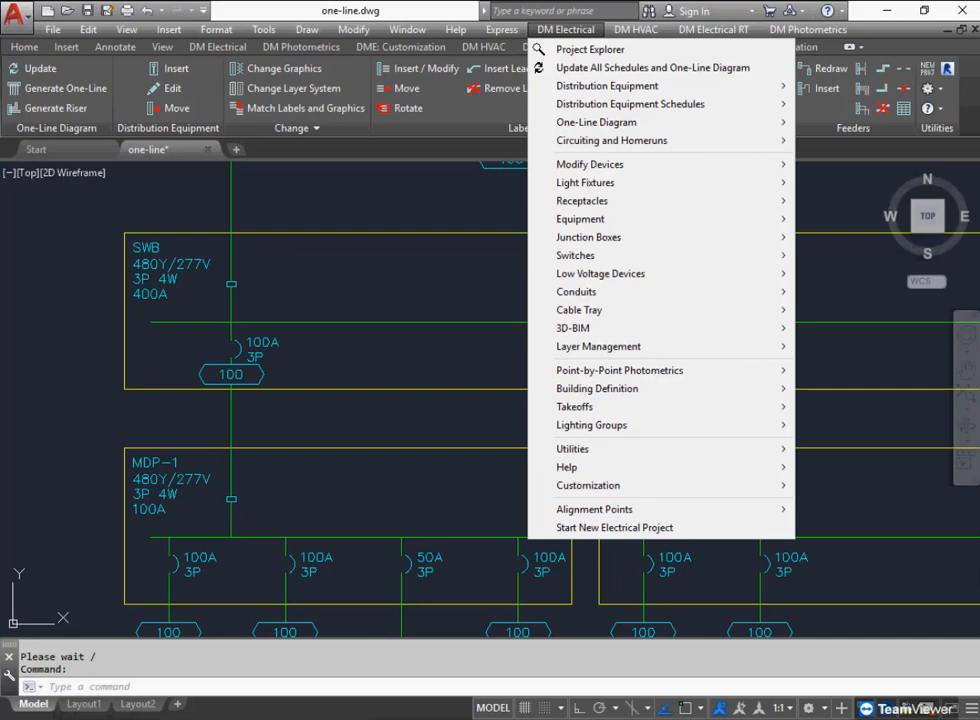
pyautogui.moveTo(588, 485)
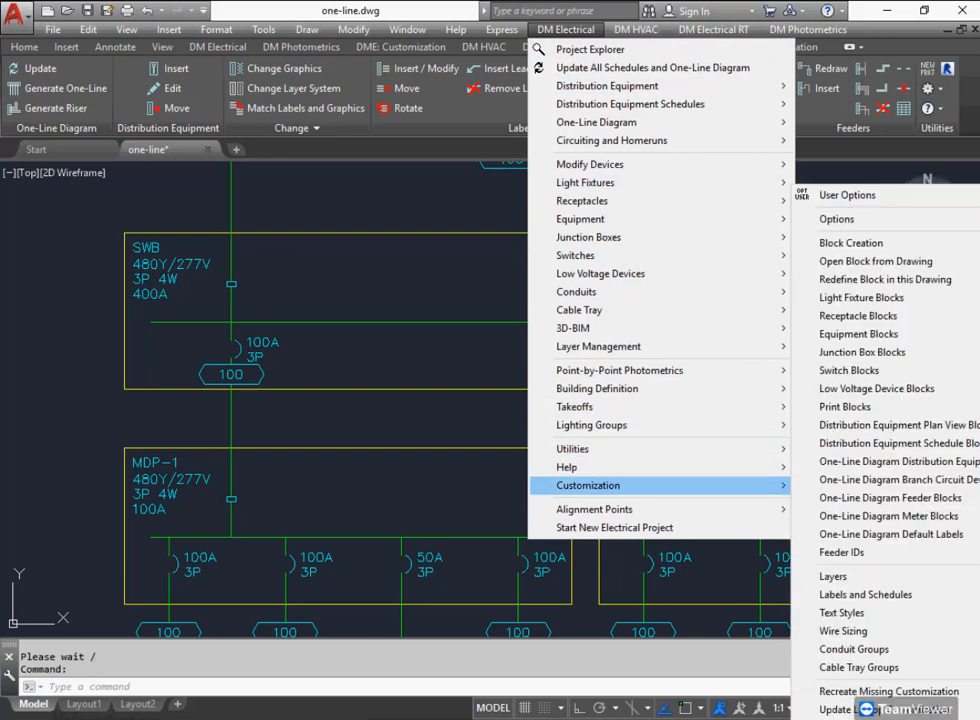
pyautogui.moveTo(841, 552)
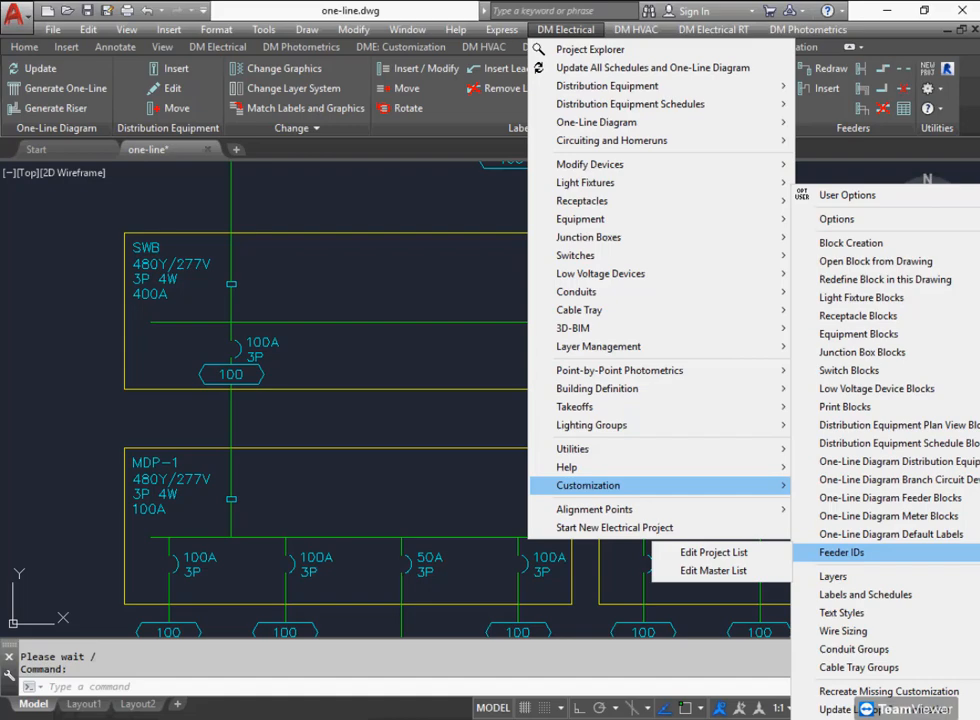
pyautogui.moveTo(713, 29)
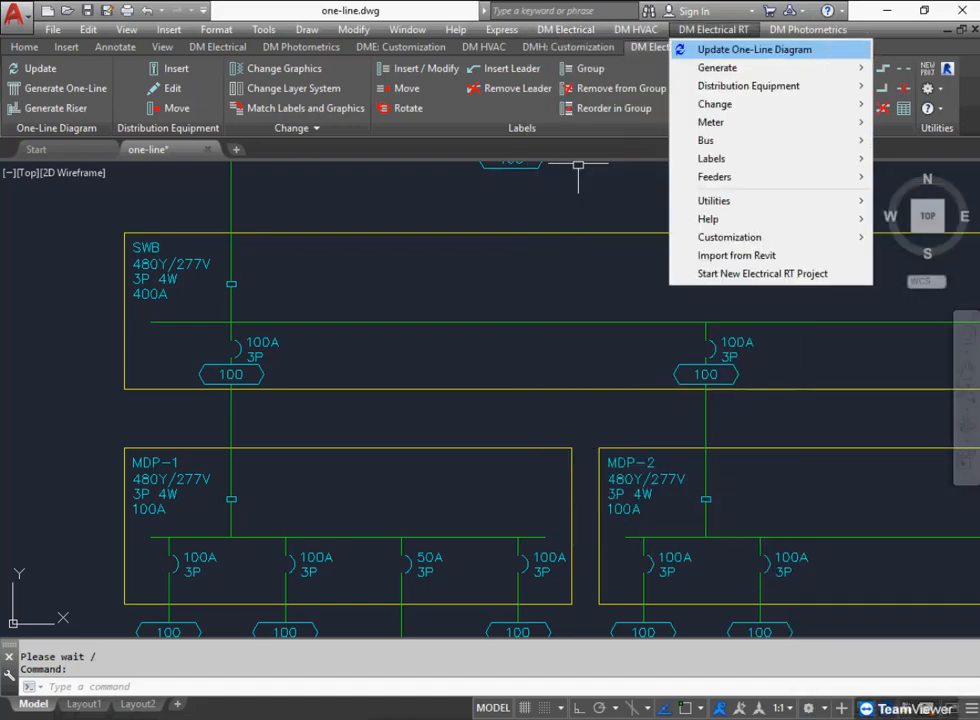
pyautogui.moveTo(729, 237)
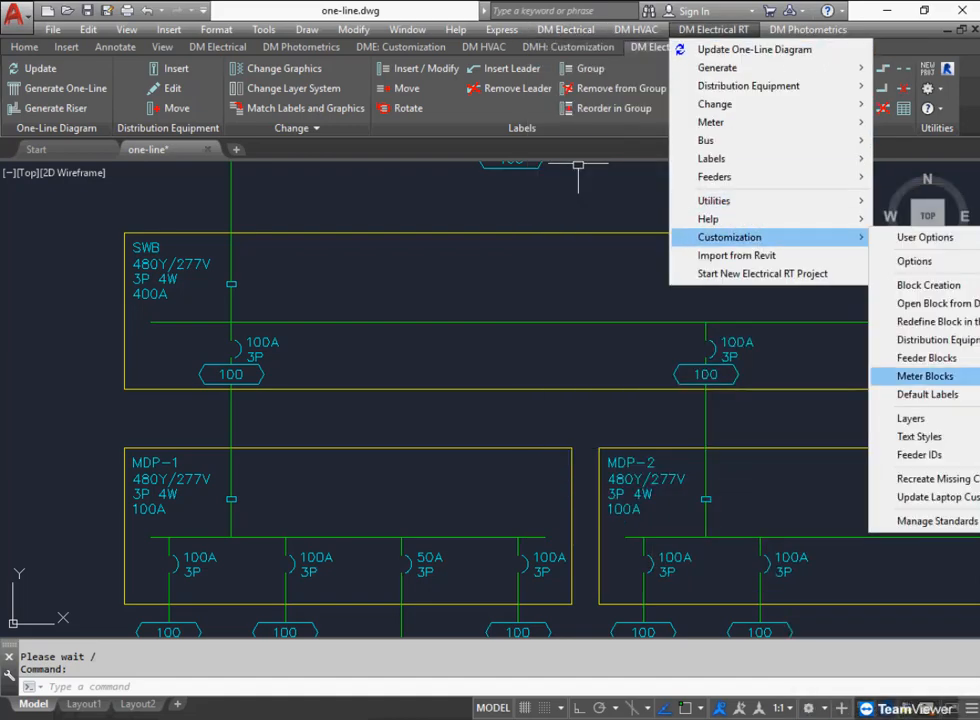
pyautogui.moveTo(919, 455)
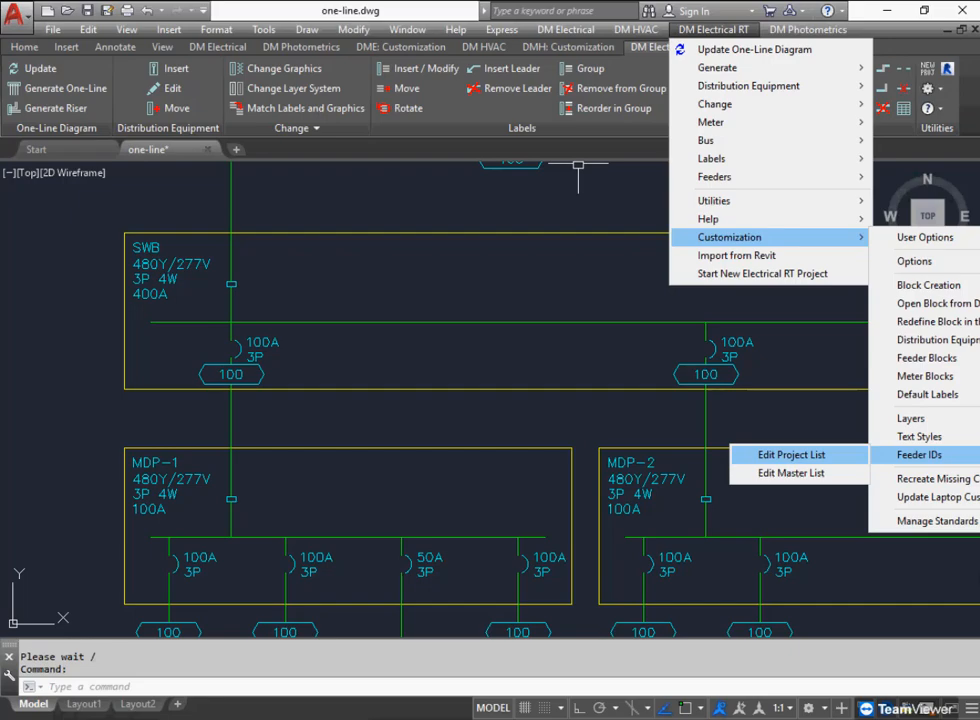
pyautogui.click(791, 455)
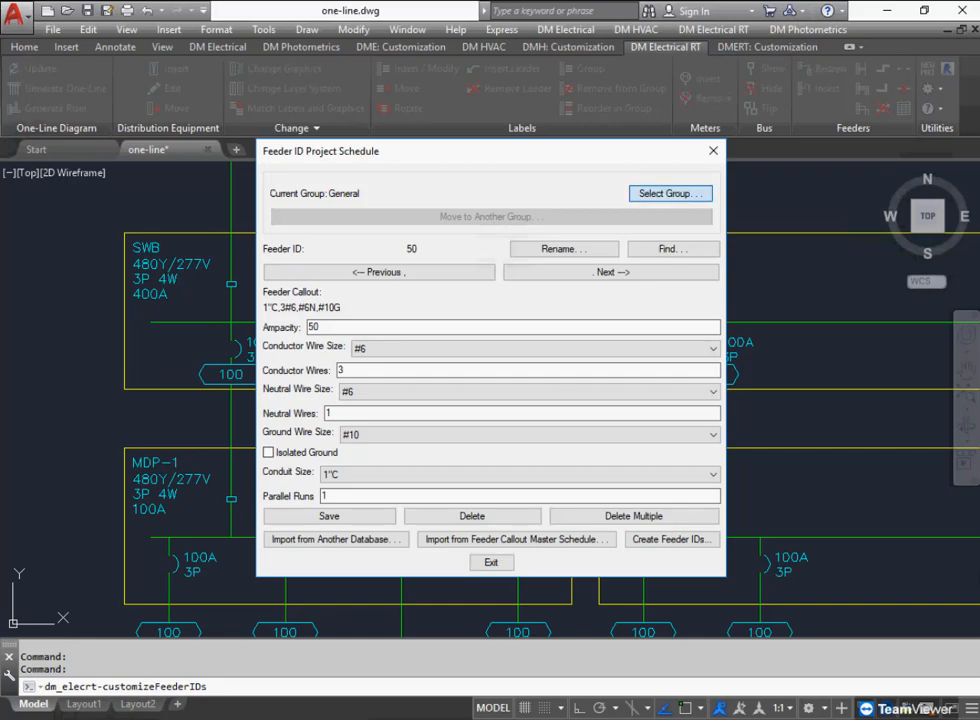
pyautogui.click(670, 193)
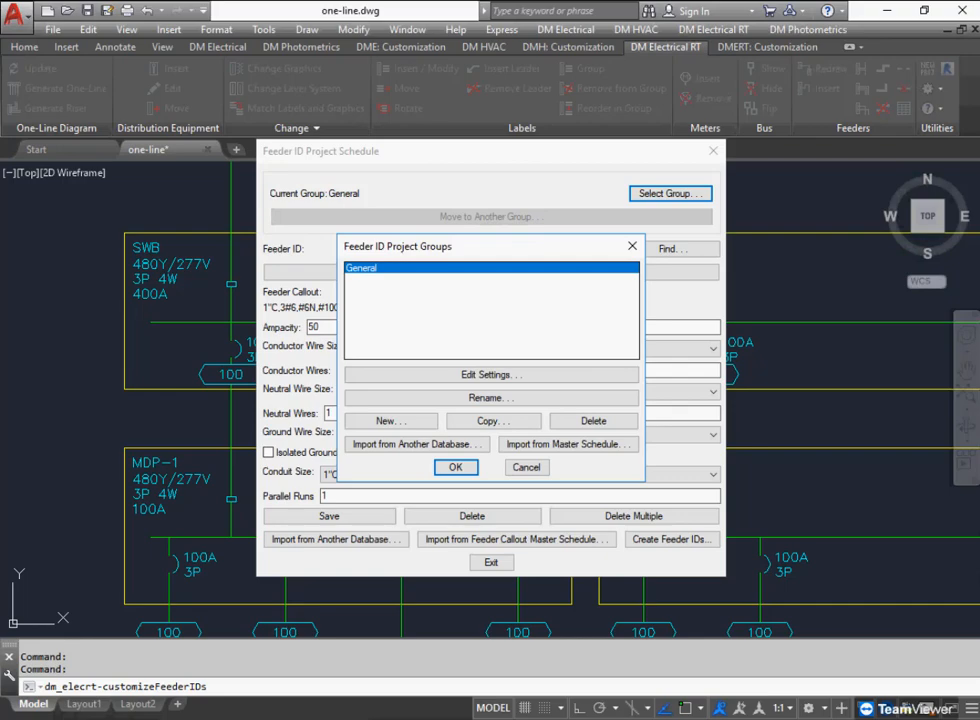
pyautogui.click(491, 374)
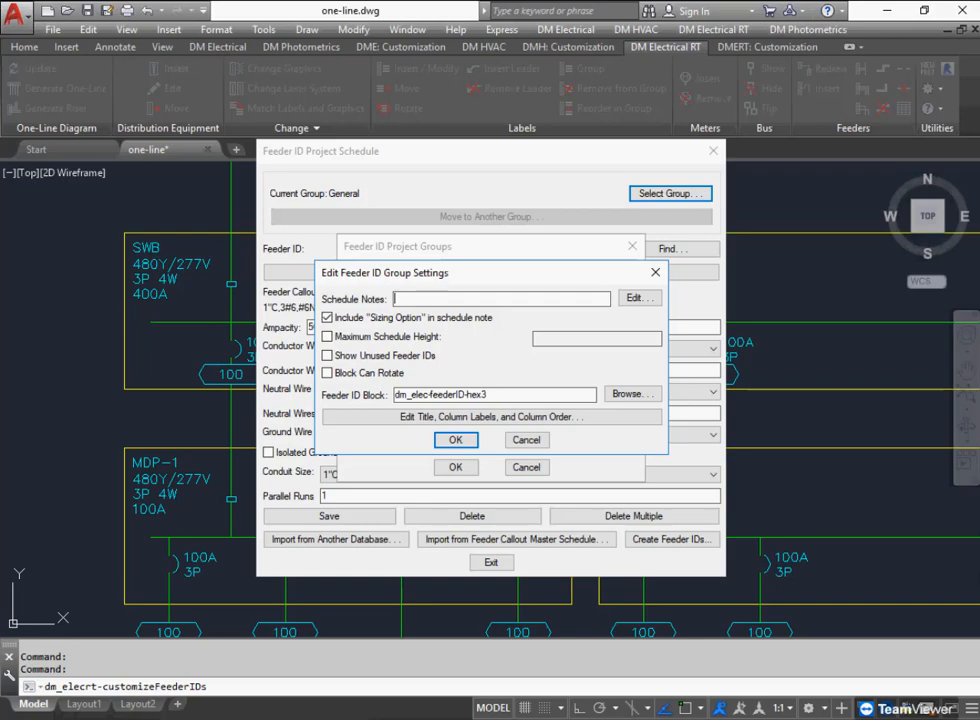
# Filter the block files by *feeder* and choose dm_elec-feederID-oval3.dwg as the General group's feeder ID block.
pyautogui.click(487, 394)
pyautogui.click(631, 393)
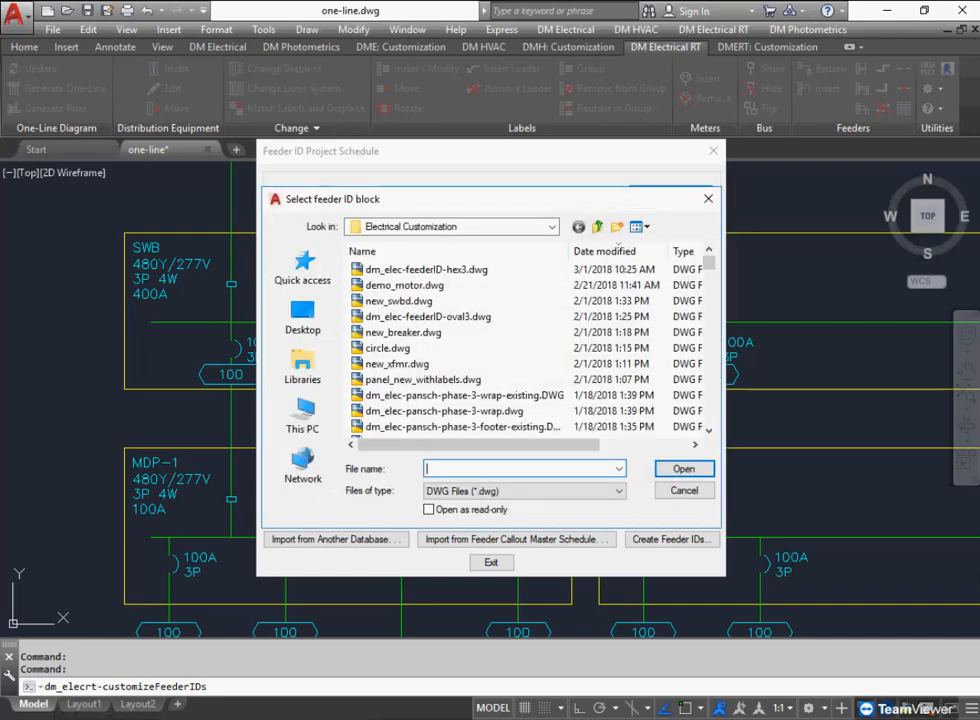
pyautogui.write('*feeder*')
pyautogui.press('Return')
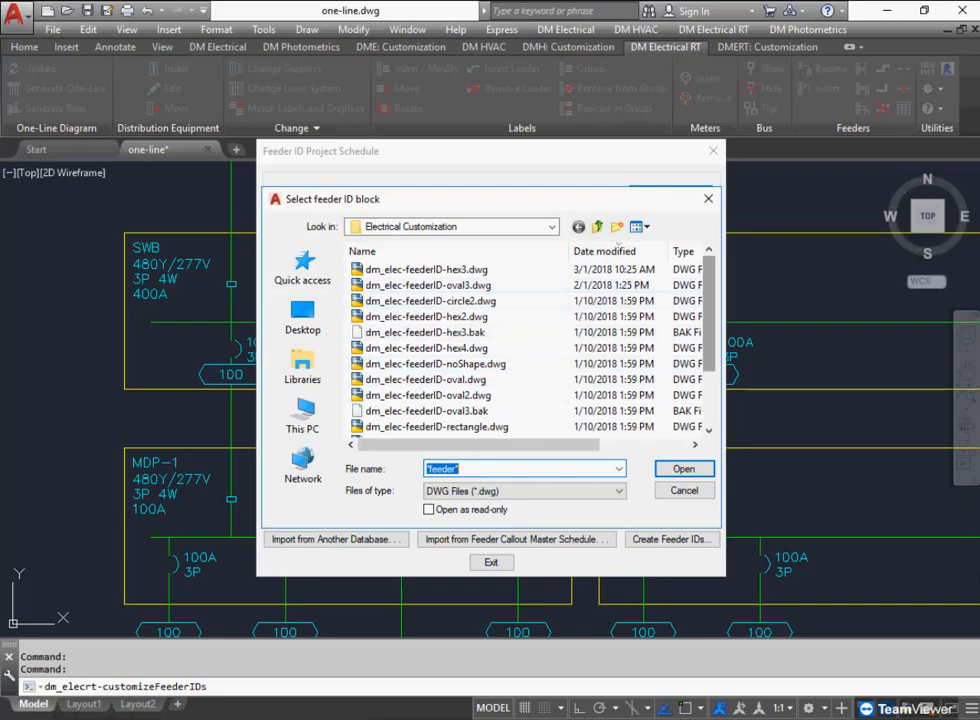
pyautogui.scroll(-1, 530, 345)
pyautogui.scroll(-1, 618, 243)
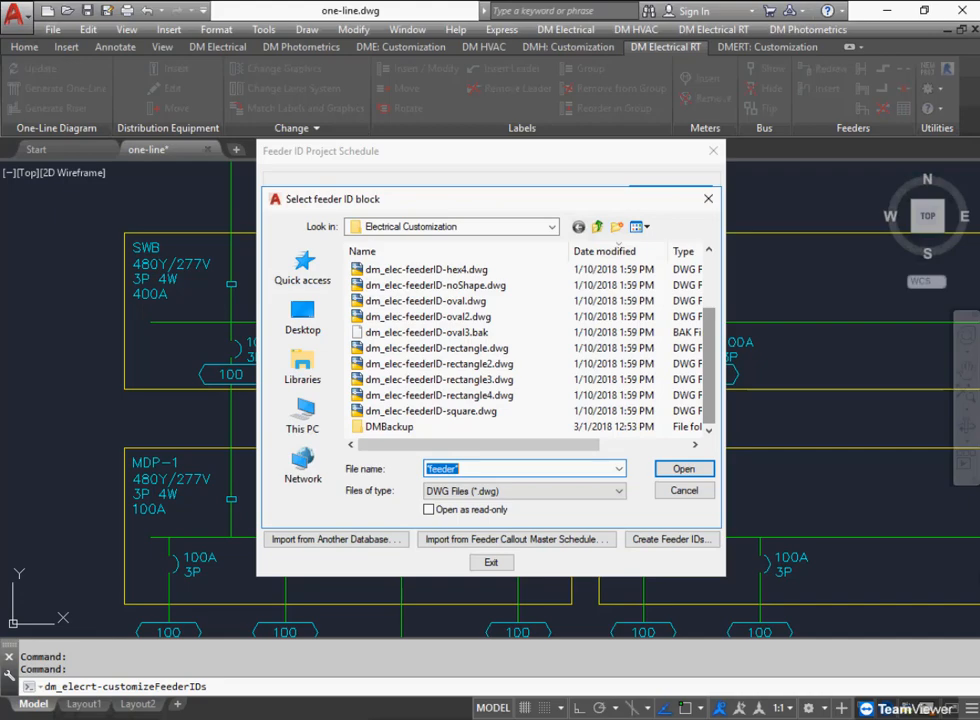
pyautogui.scroll(2, 618, 244)
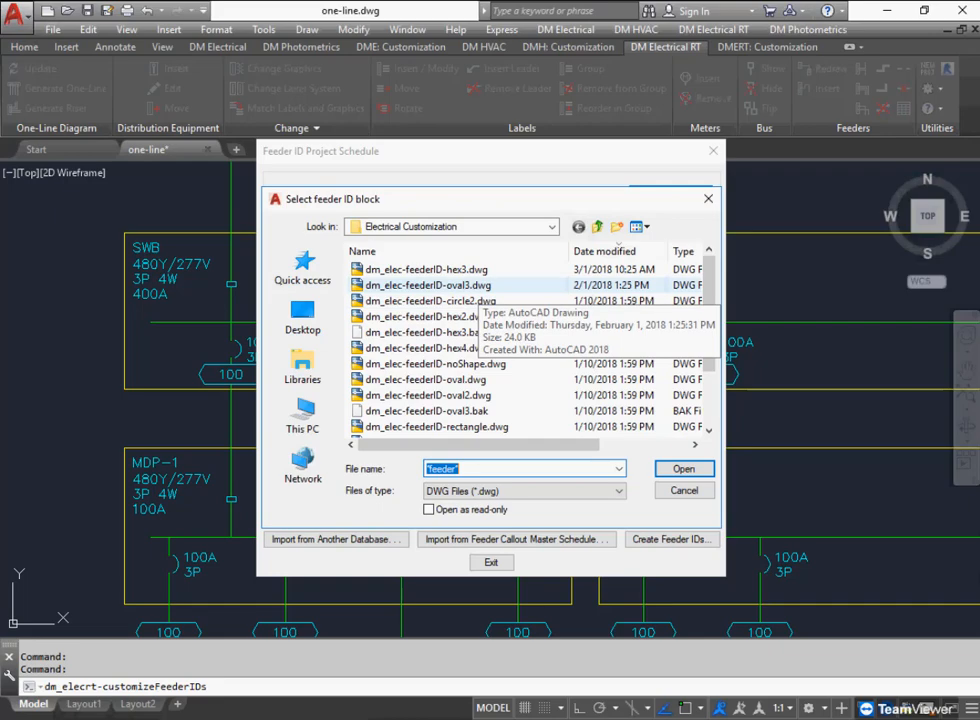
pyautogui.click(478, 285)
pyautogui.click(683, 468)
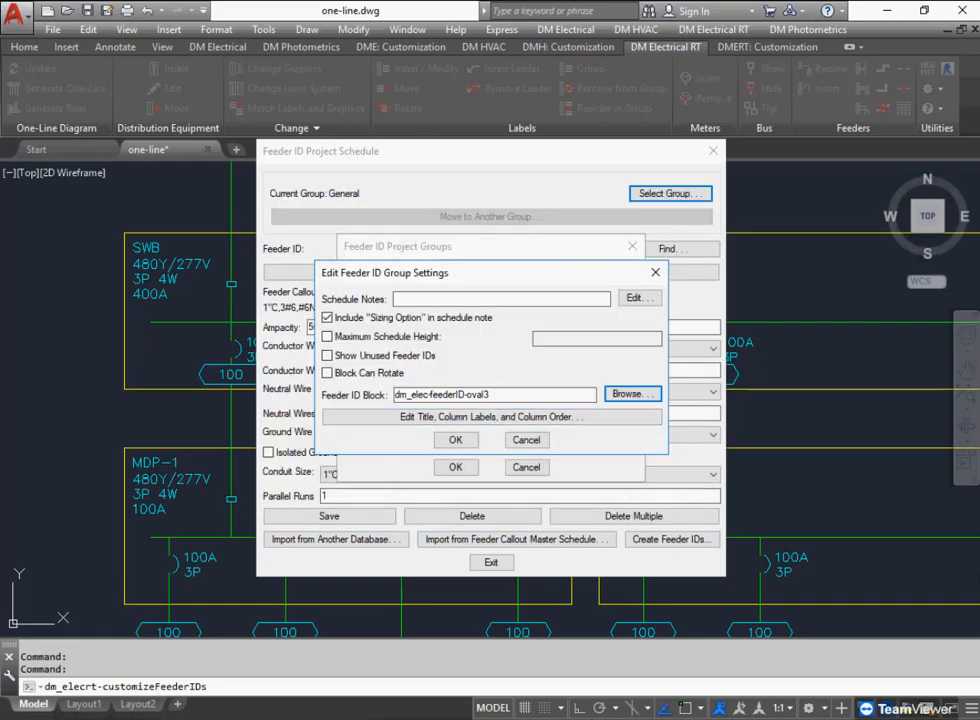
# Accept the feeder ID group settings, leave the project schedule and update the one-line diagram.
pyautogui.click(455, 439)
pyautogui.click(455, 467)
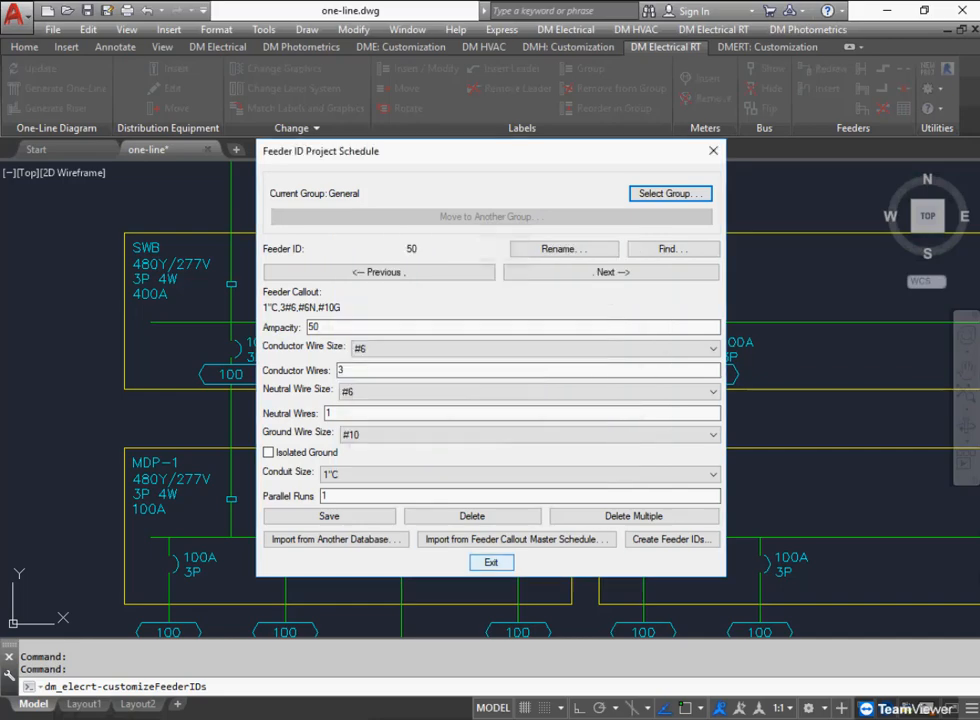
pyautogui.click(491, 562)
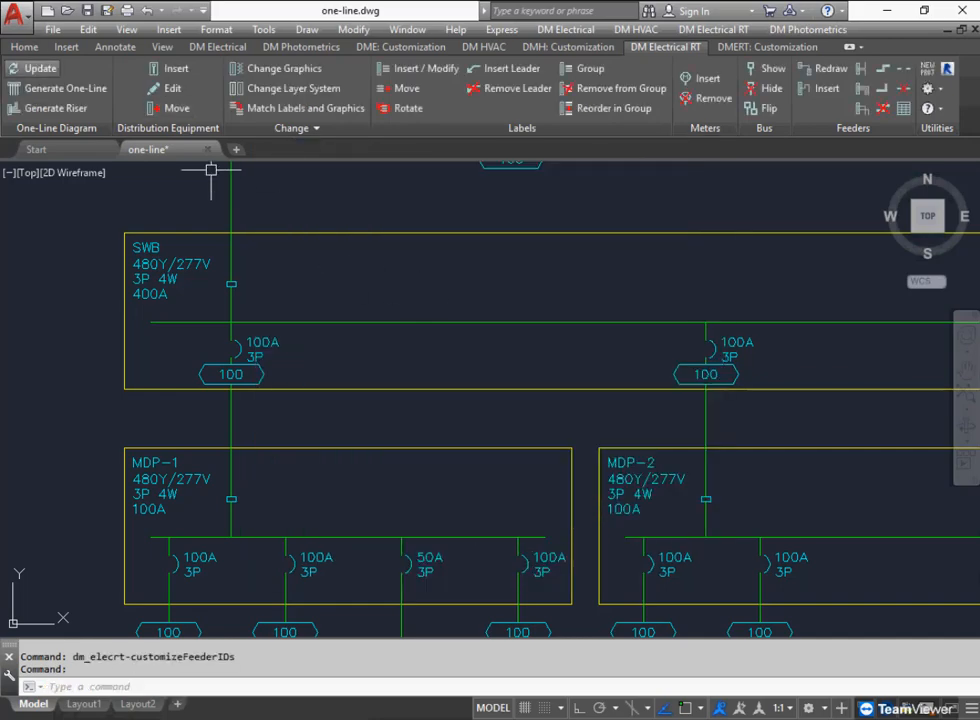
pyautogui.click(65, 88)
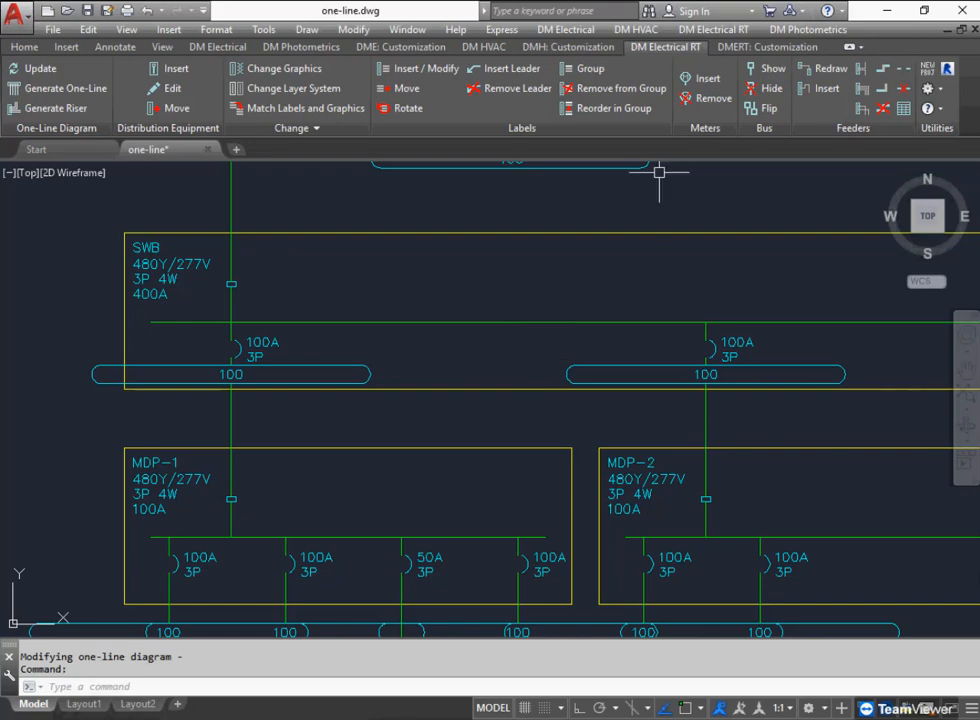
# Set the General group's feeder ID block to dm_elec-feederID-oval2 in the project list and update the one-line diagram.
pyautogui.click(713, 29)
pyautogui.moveTo(740, 237)
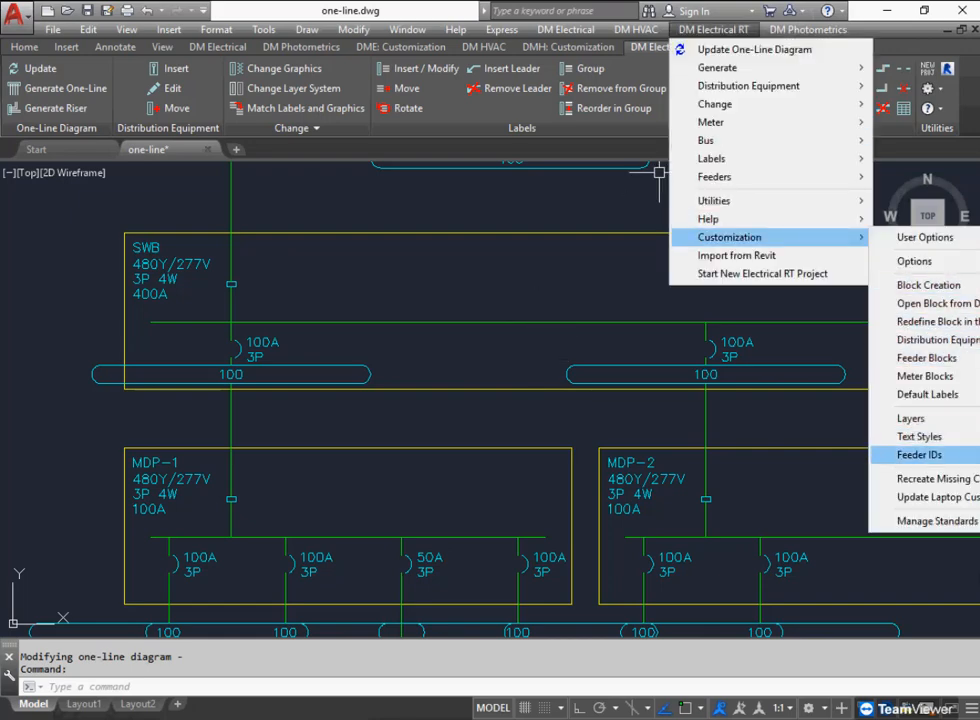
pyautogui.moveTo(925, 455)
pyautogui.click(790, 453)
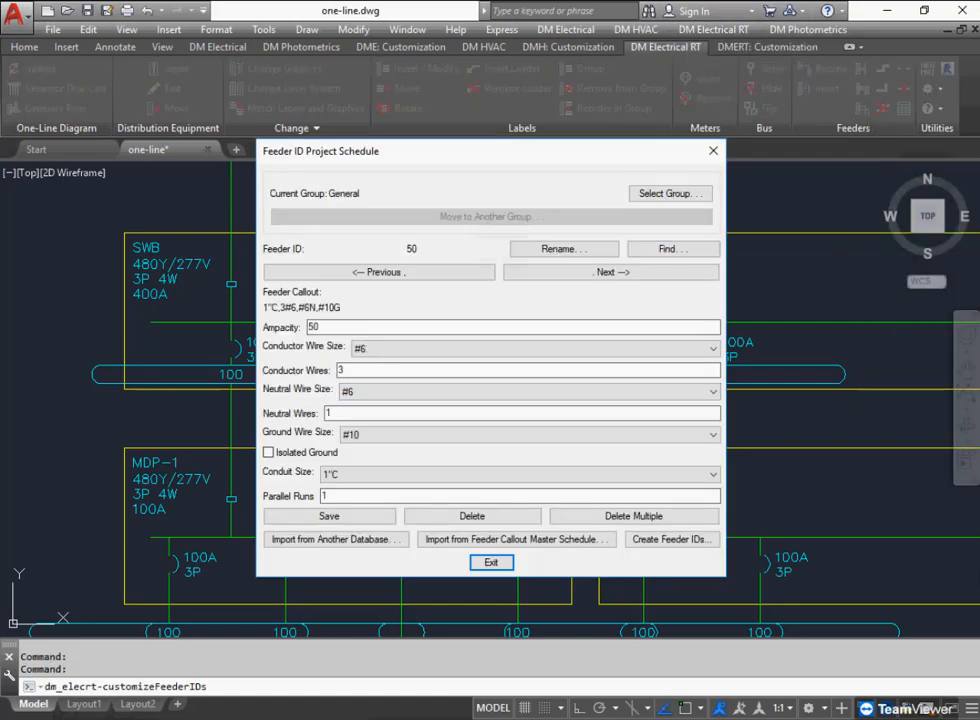
pyautogui.click(669, 193)
pyautogui.click(600, 340)
pyautogui.click(634, 394)
pyautogui.write('*feeder*')
pyautogui.press('Return')
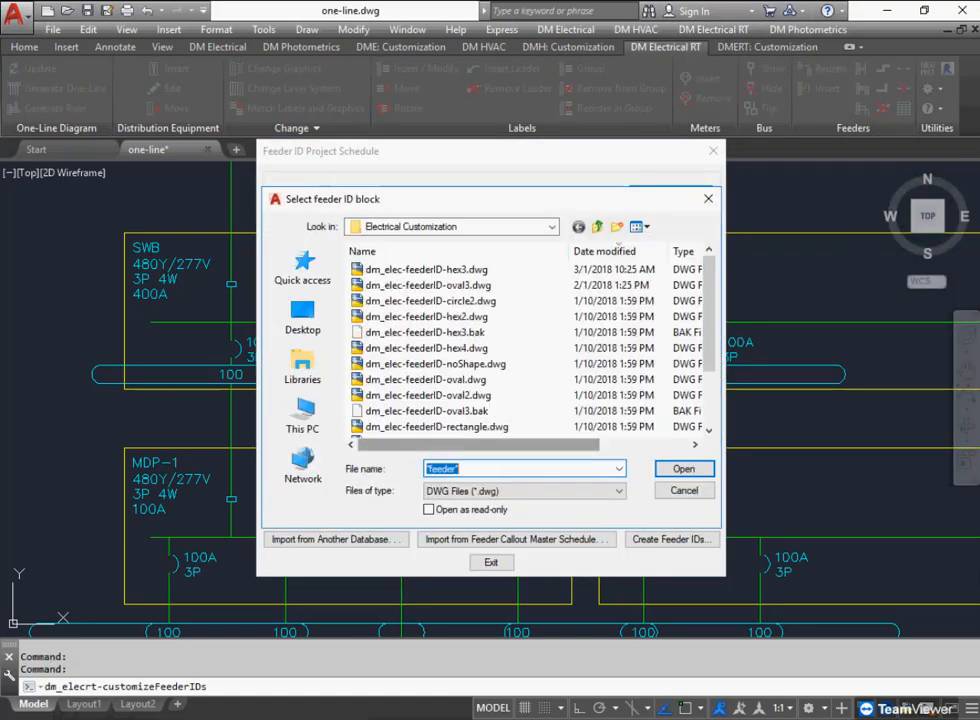
pyautogui.doubleClick(477, 395)
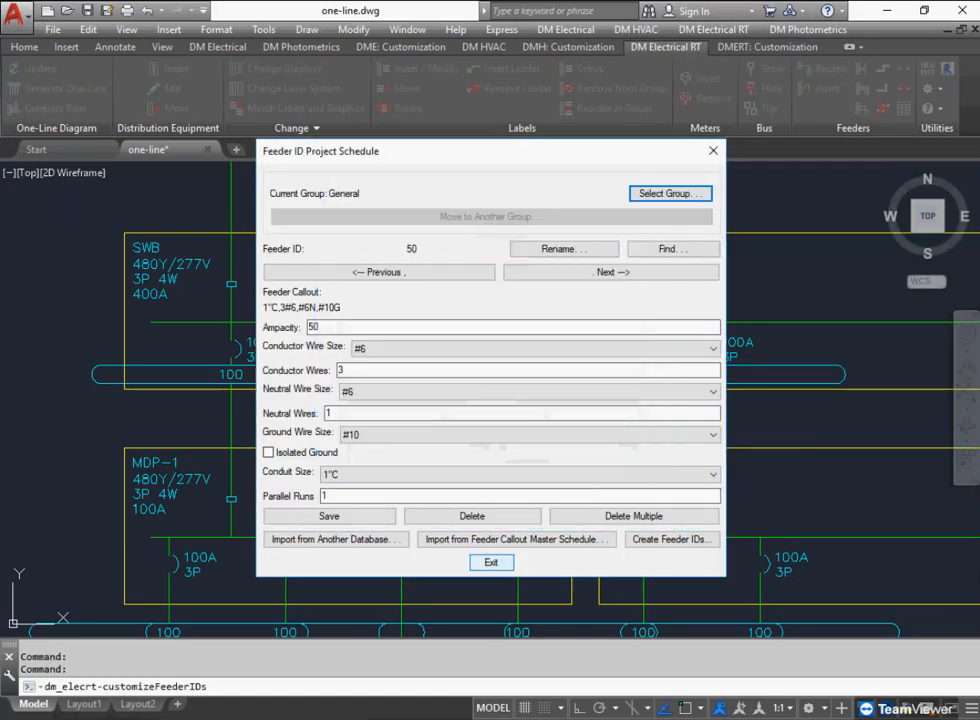
pyautogui.click(491, 562)
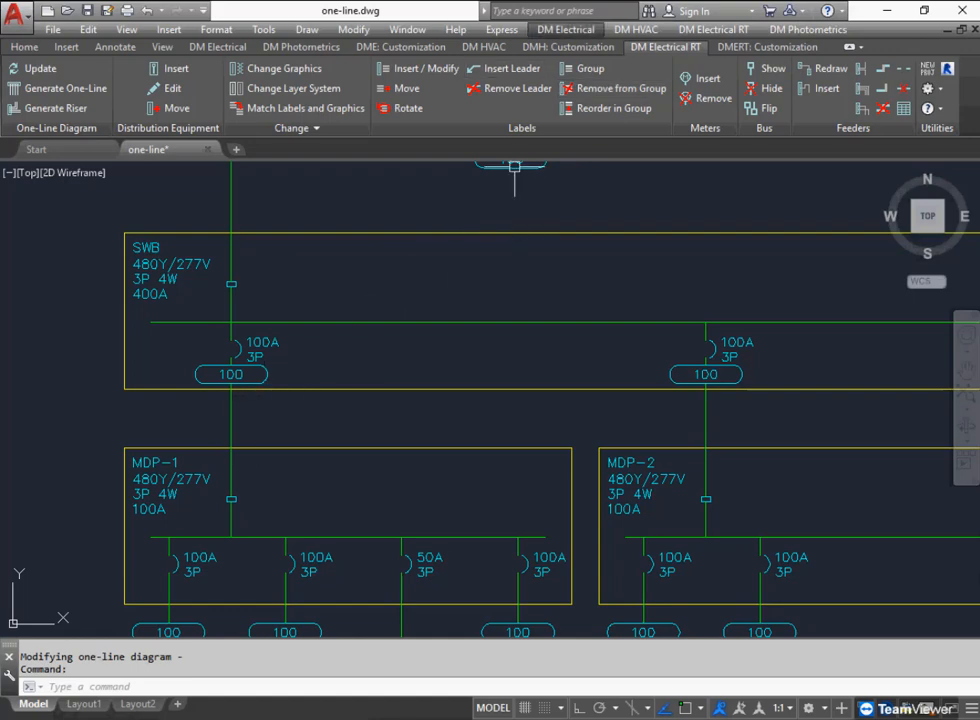
# Open the DM_ELEC-FEEDERID-OVAL2 block from the one-line diagram as its own drawing.
pyautogui.click(566, 29)
pyautogui.moveTo(600, 485)
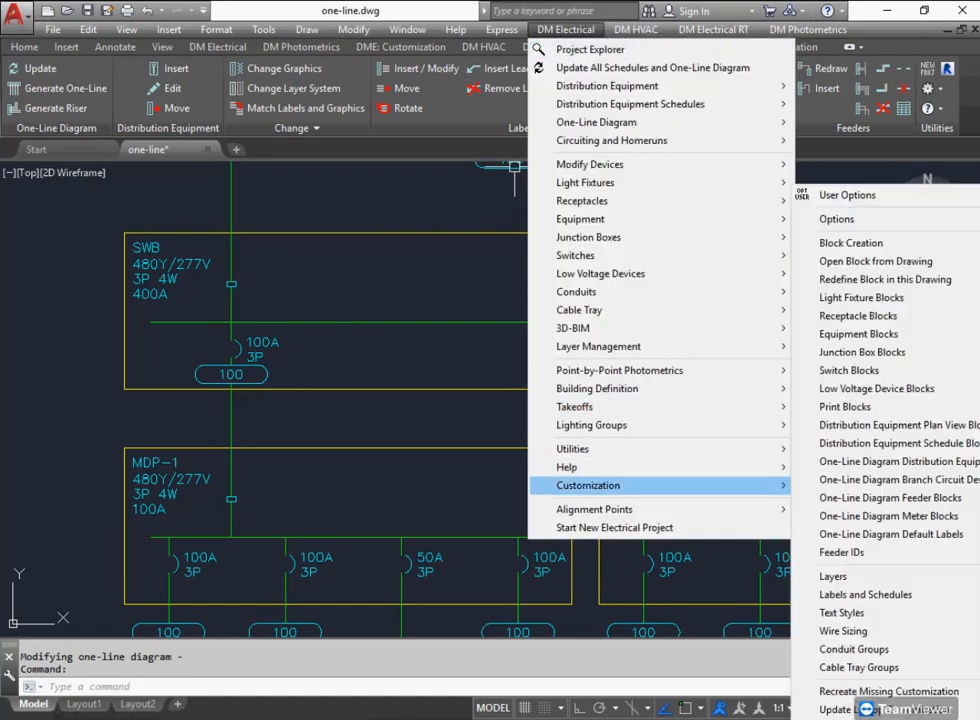
pyautogui.moveTo(850, 243)
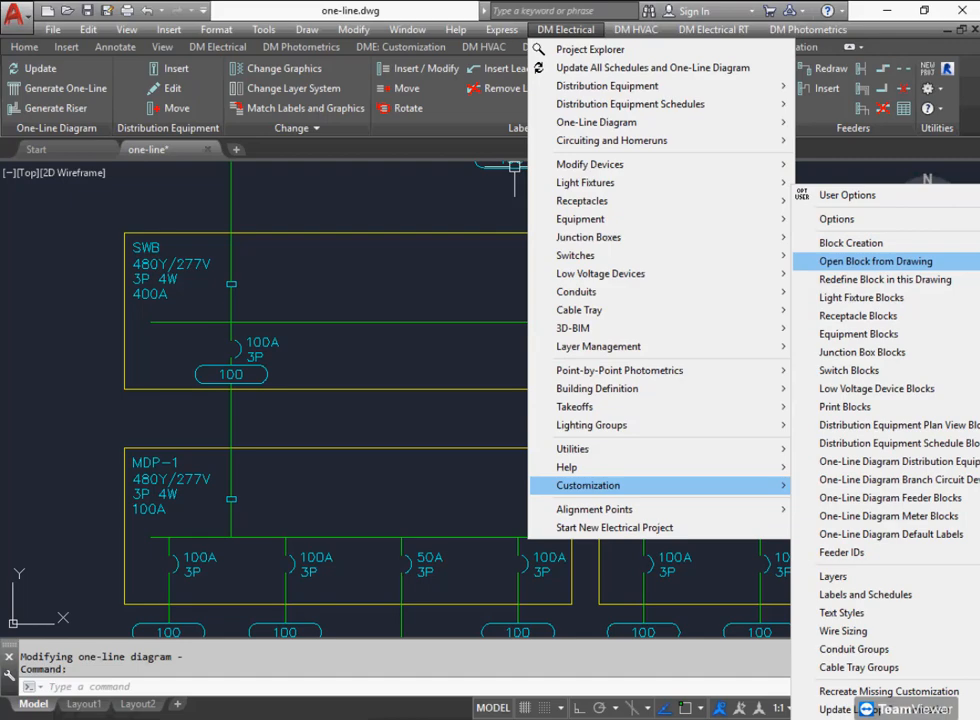
pyautogui.click(875, 261)
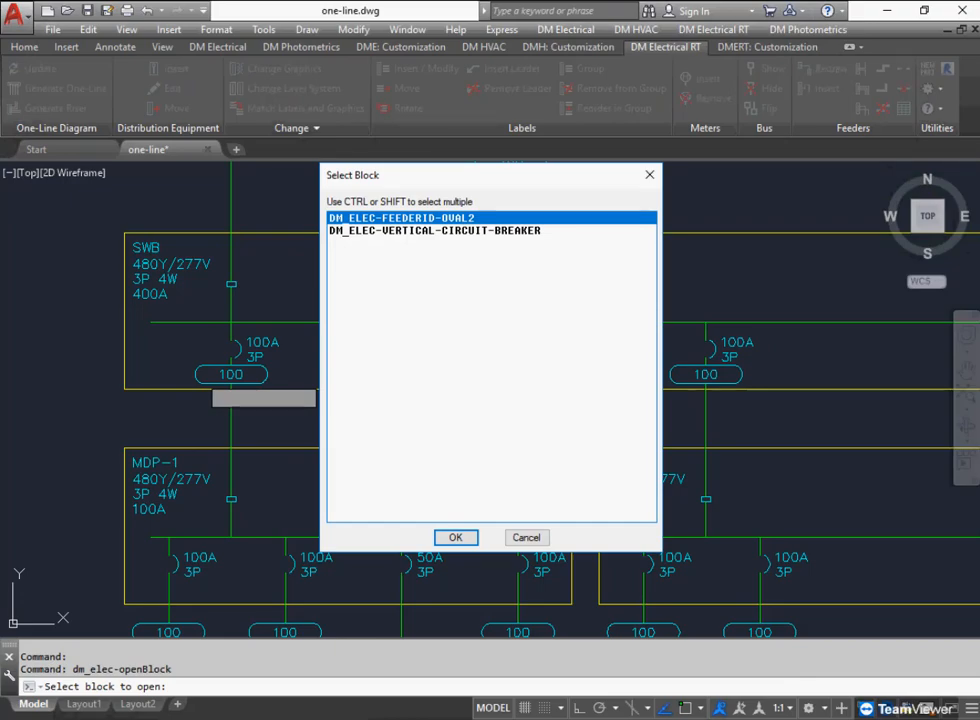
pyautogui.press('Return')
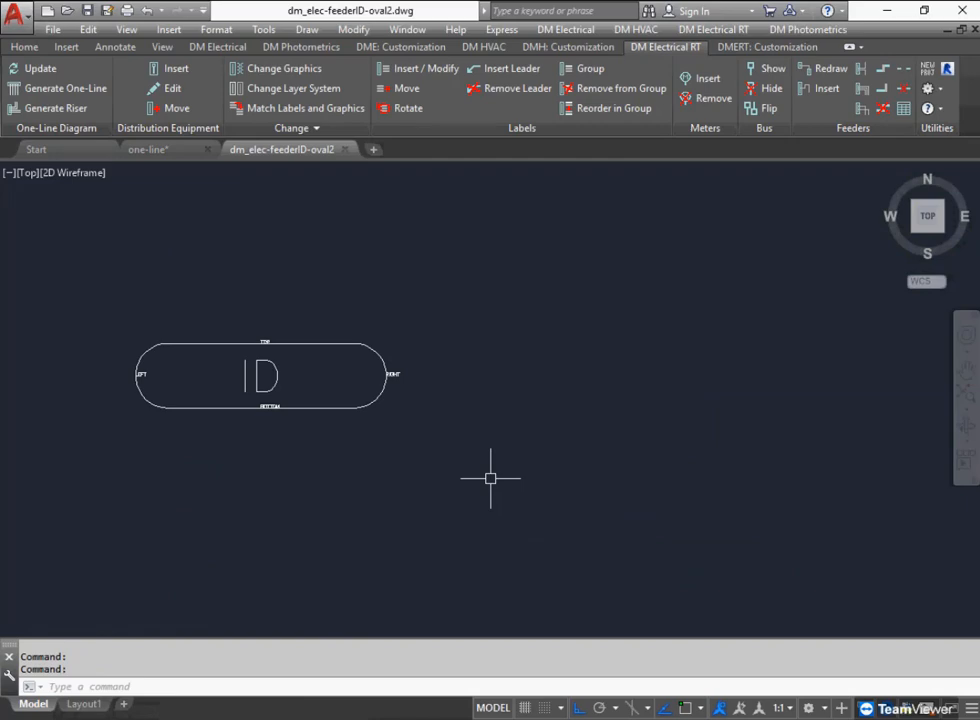
pyautogui.scroll(3, 225, 370)
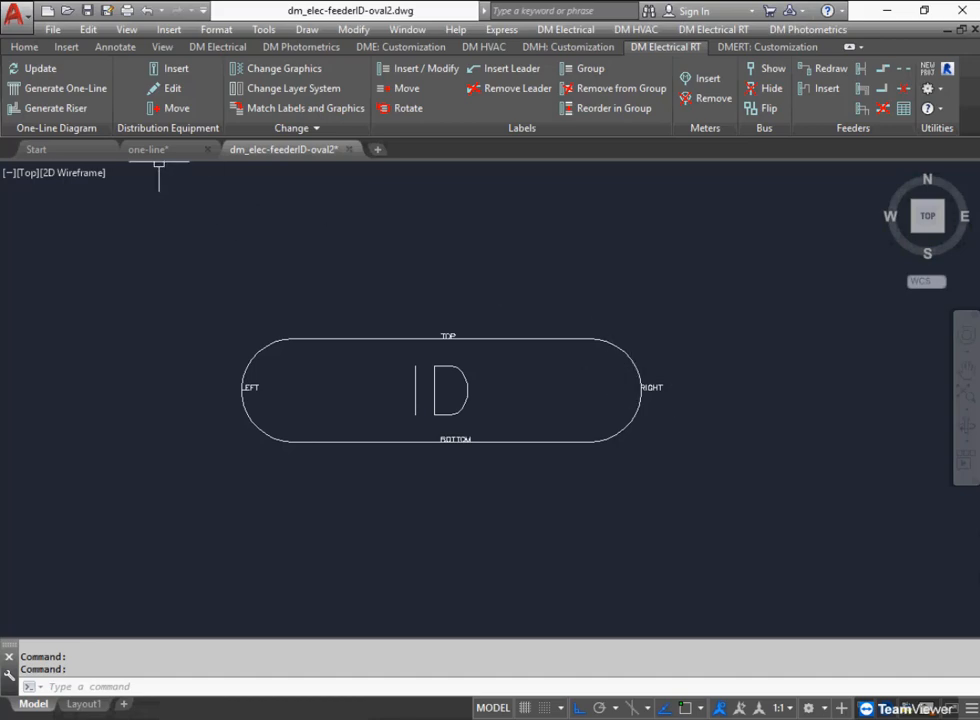
# Compare the oval feeder ID labels on the one-line diagram with the ID attribute and outline in the oval2 block drawing.
pyautogui.click(147, 149)
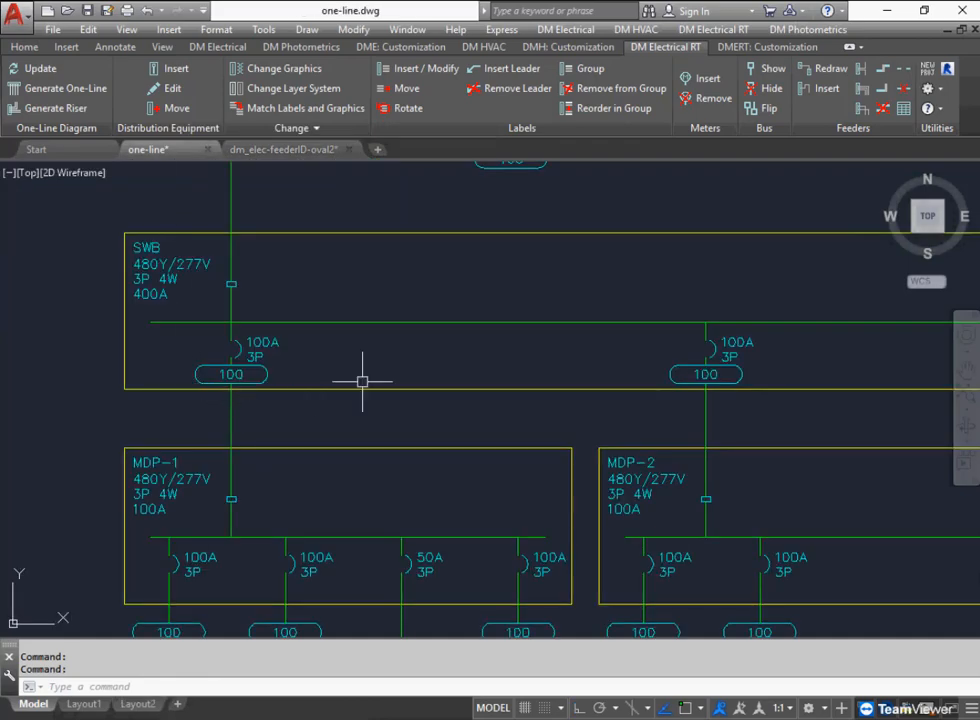
pyautogui.moveTo(247, 354); pyautogui.dragTo(253, 402, button='middle')
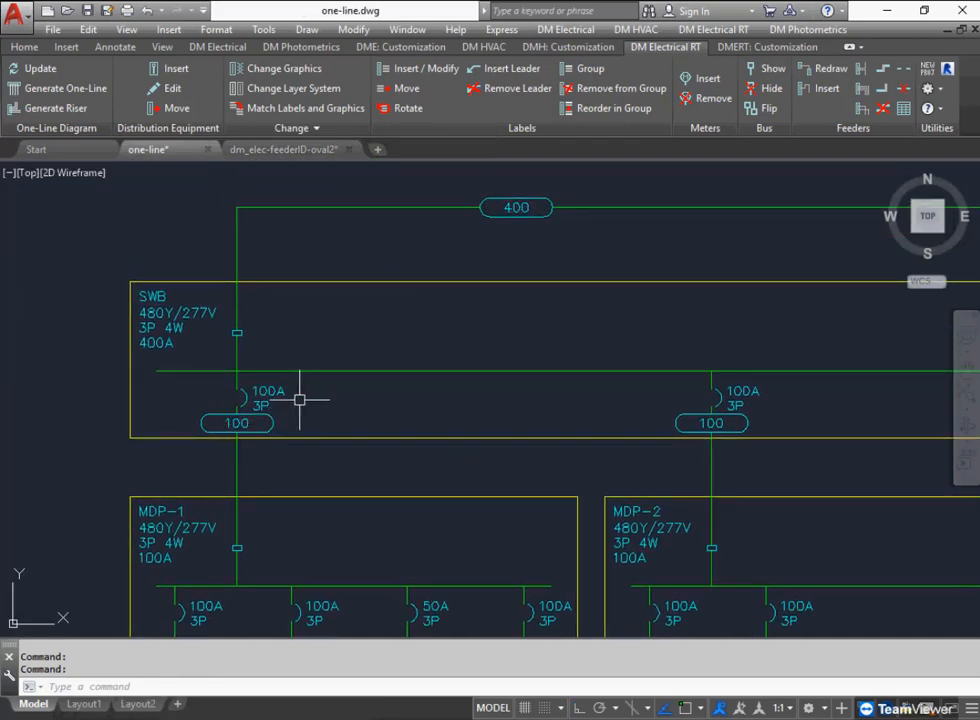
pyautogui.scroll(4, 237, 420)
pyautogui.scroll(-4, 241, 459)
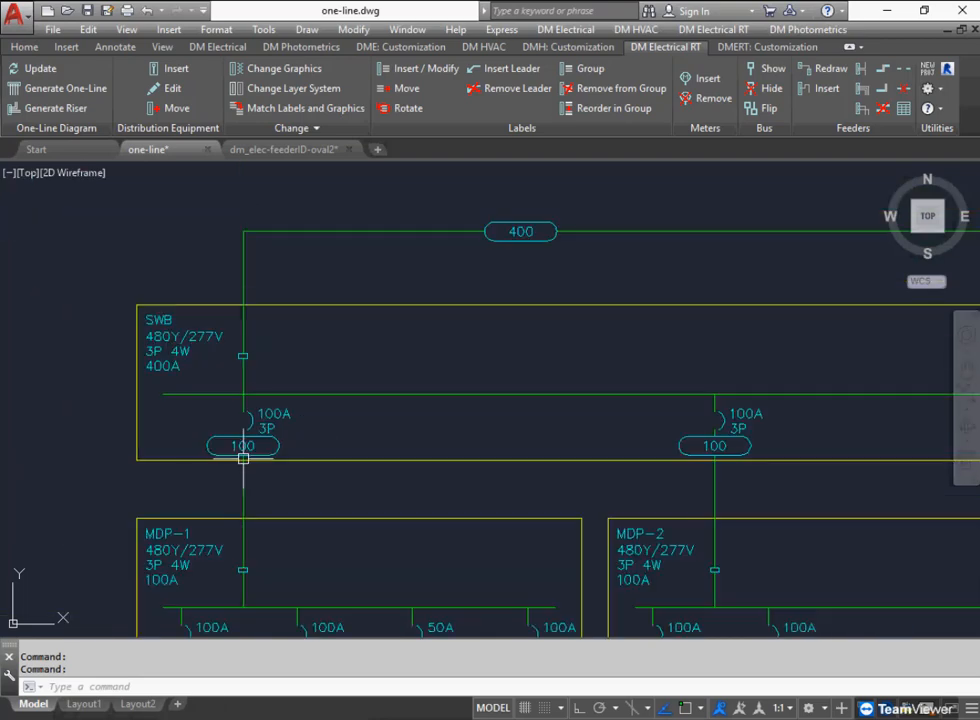
pyautogui.scroll(2, 512, 225)
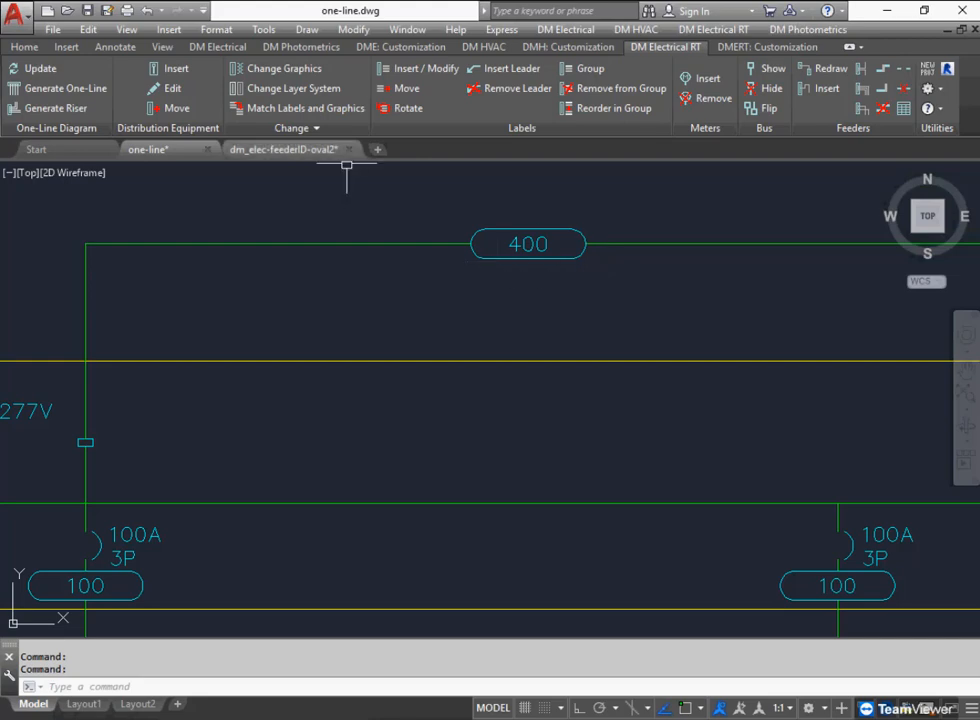
pyautogui.click(285, 149)
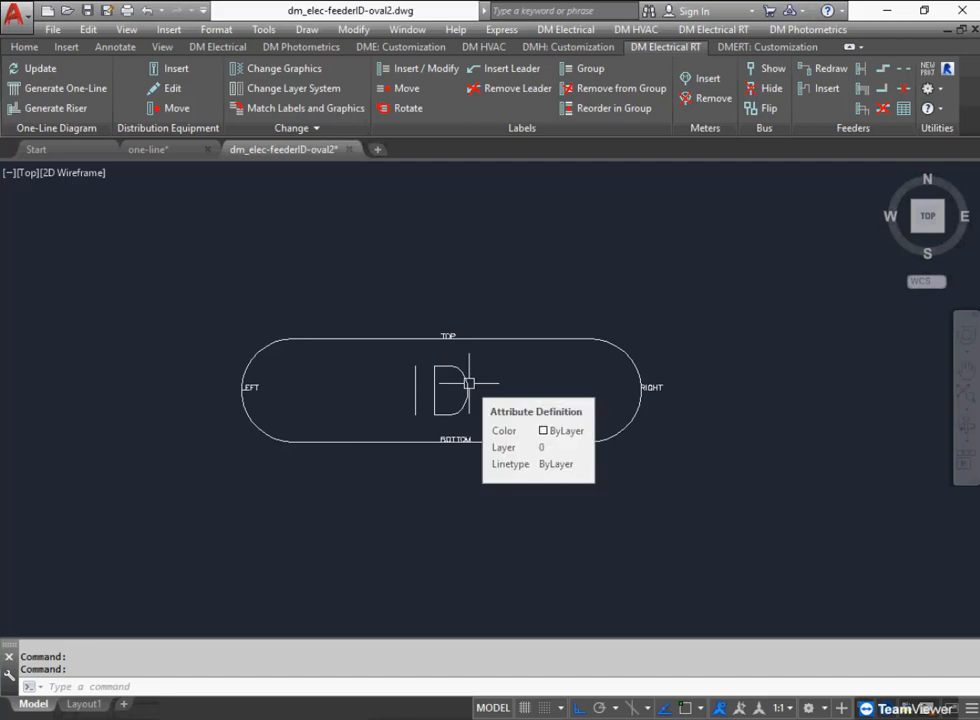
pyautogui.click(148, 149)
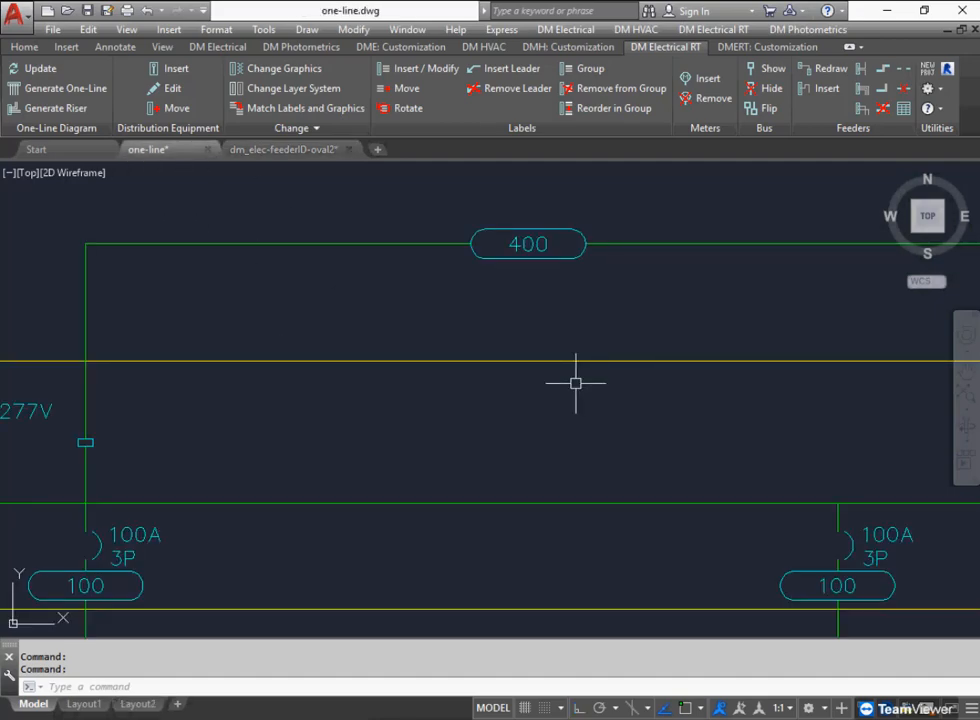
pyautogui.scroll(-2, 570, 380)
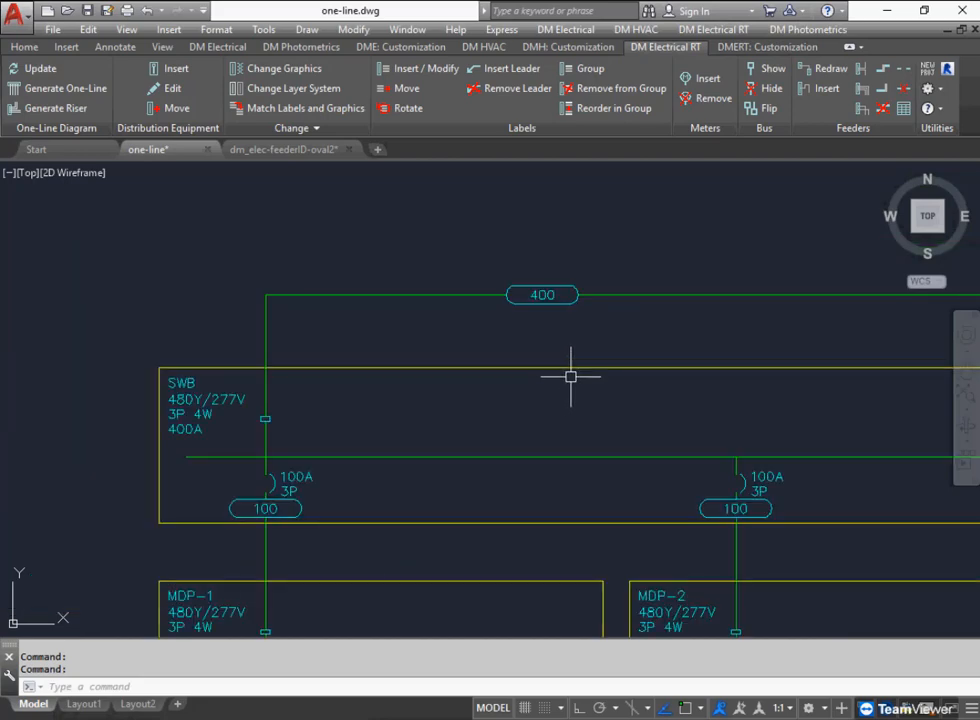
# Open the project layer list and review the layers assigned to the ONE LINE ID and ONE LINE TEXT keys in the New system.
pyautogui.click(566, 29)
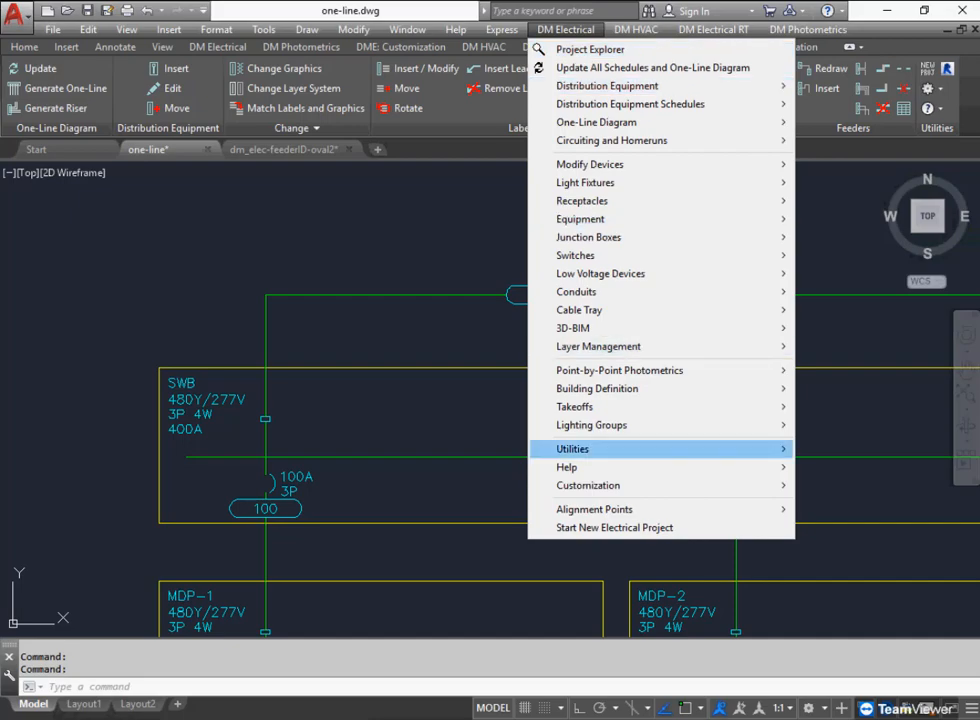
pyautogui.moveTo(600, 485)
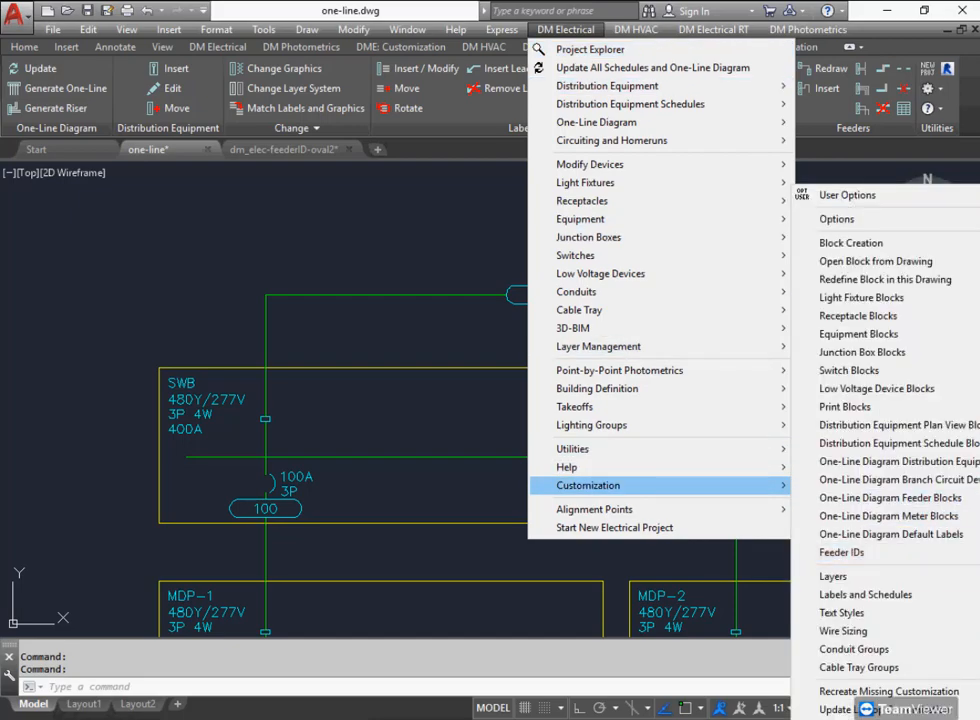
pyautogui.moveTo(833, 576)
pyautogui.click(600, 576)
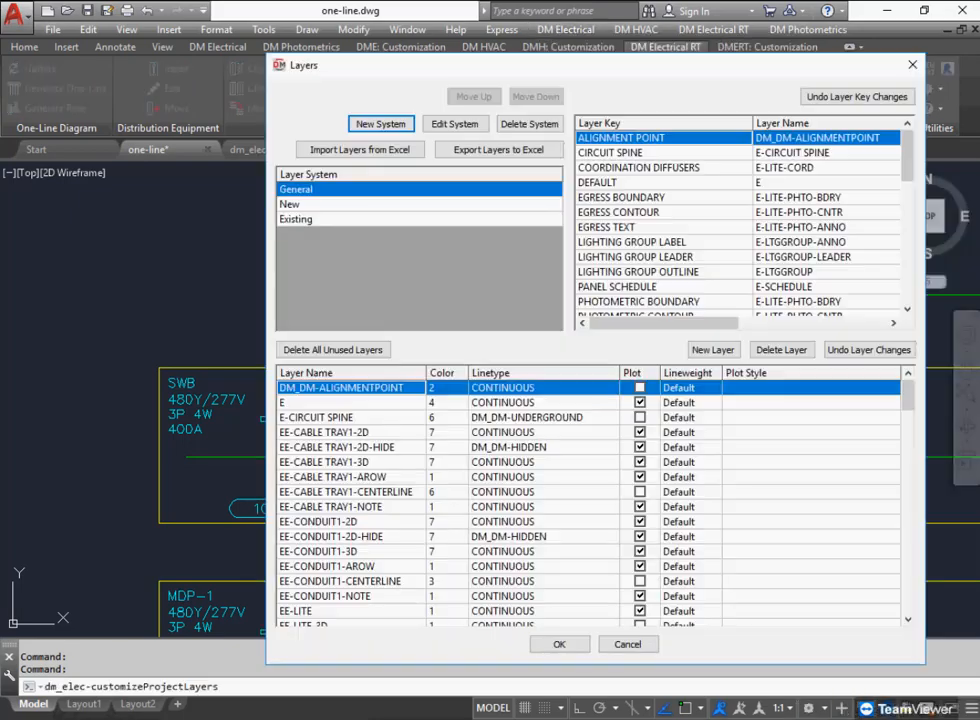
pyautogui.click(418, 204)
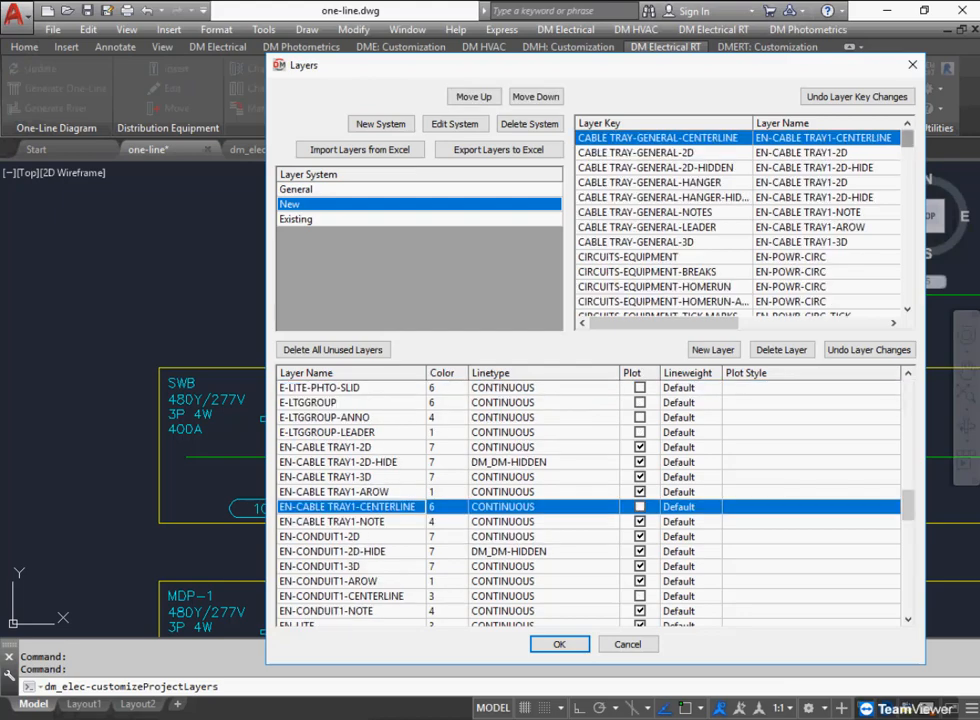
pyautogui.moveTo(907, 137); pyautogui.dragTo(907, 248)
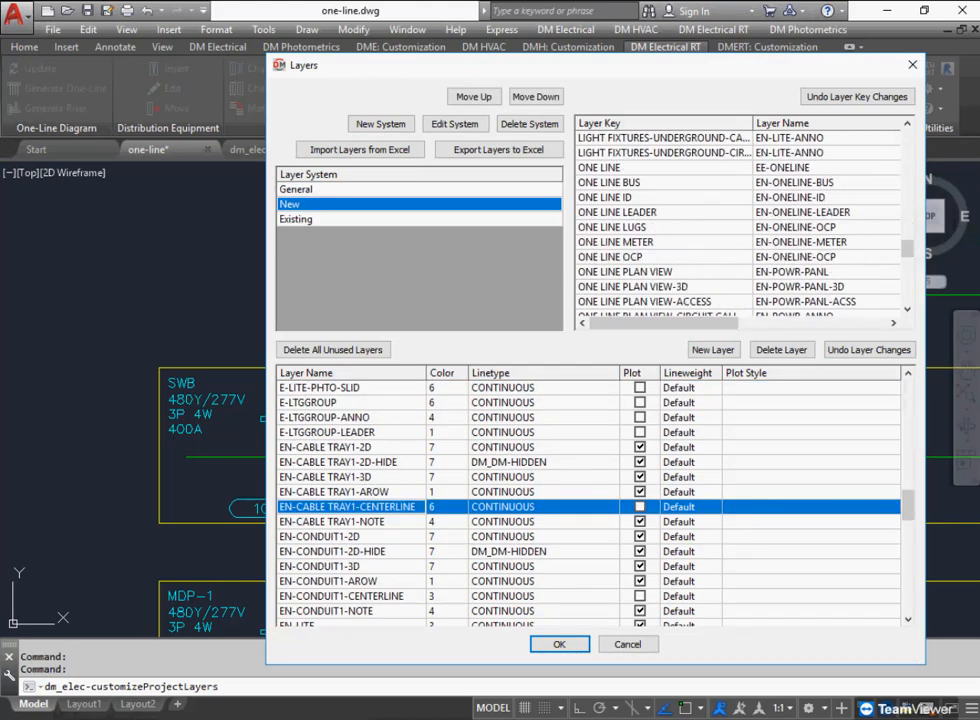
pyautogui.click(663, 197)
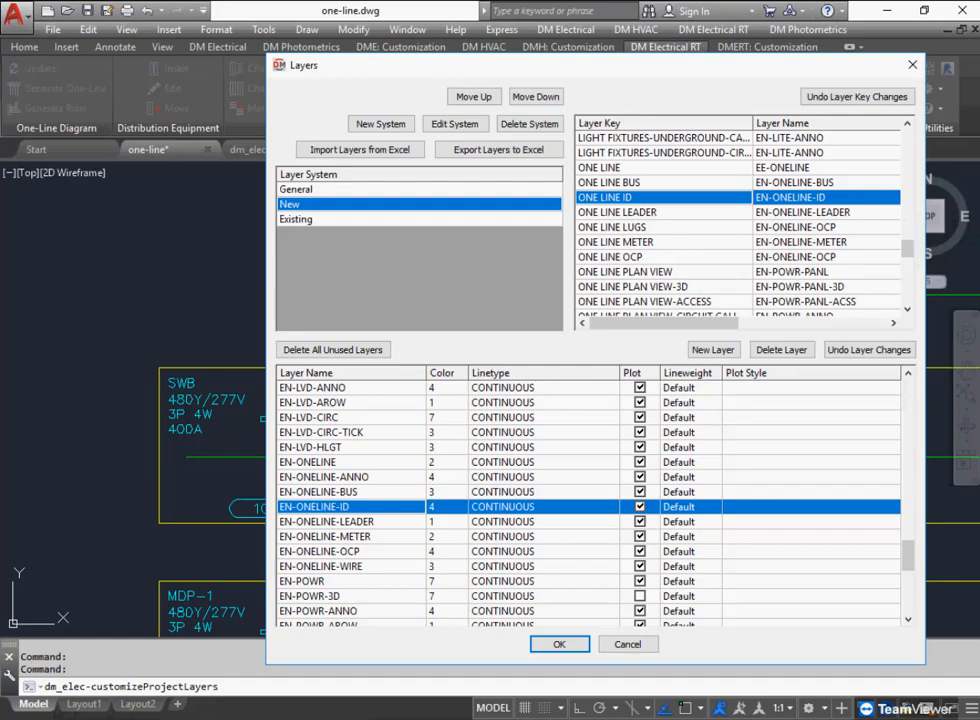
pyautogui.scroll(-3, 737, 220)
pyautogui.click(663, 242)
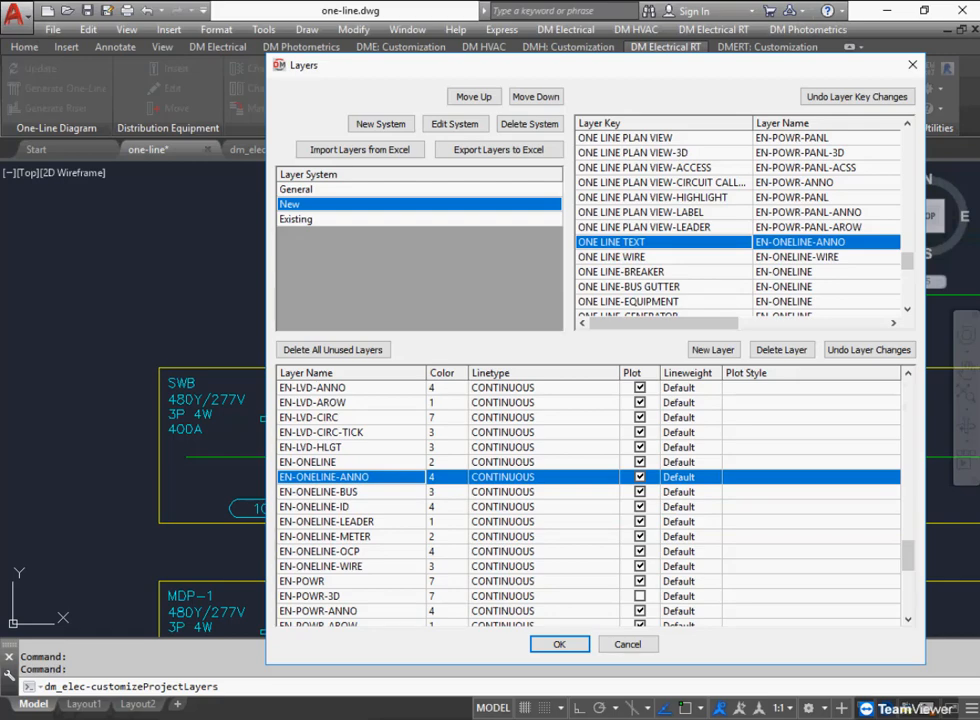
pyautogui.scroll(2, 737, 225)
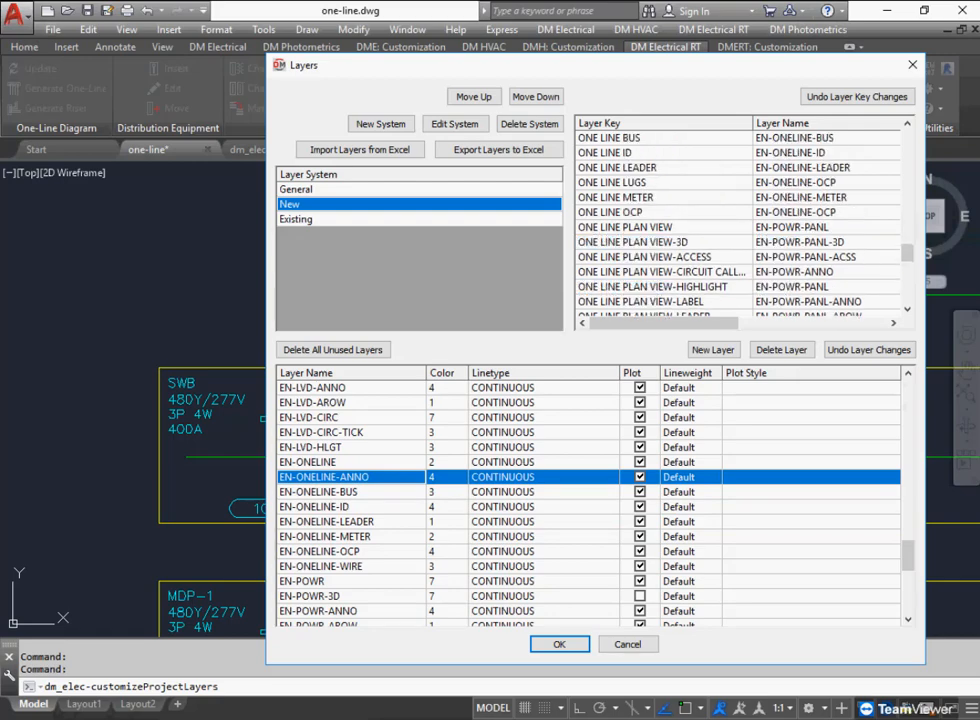
# Set the color of the ONE LINE ID key's layer, EN-ONELINE-ID, to magenta (6).
pyautogui.click(663, 152)
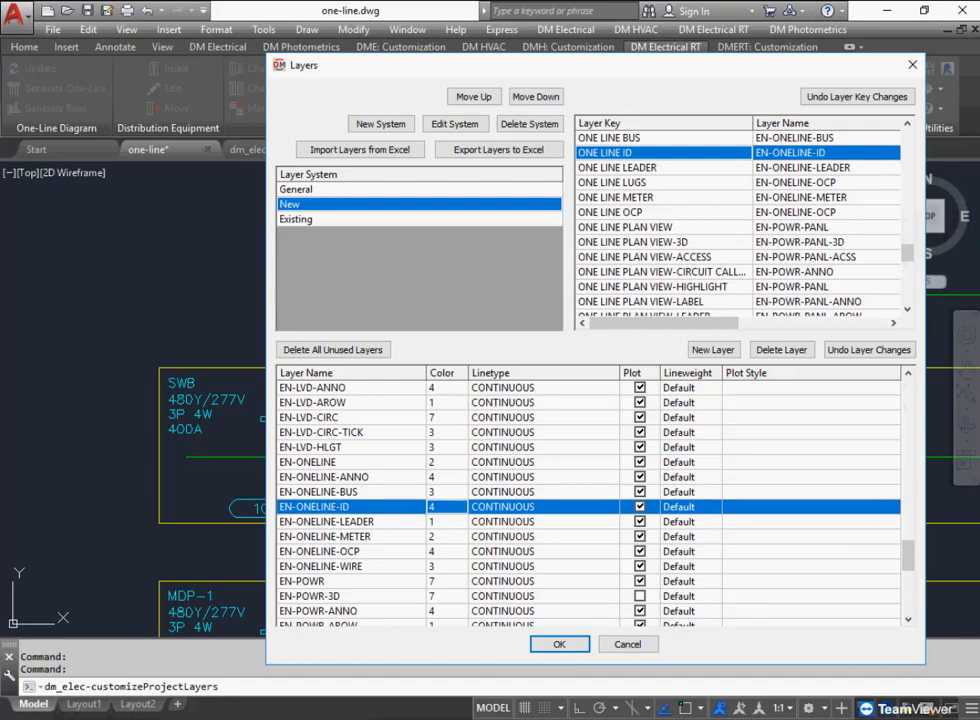
pyautogui.click(445, 507)
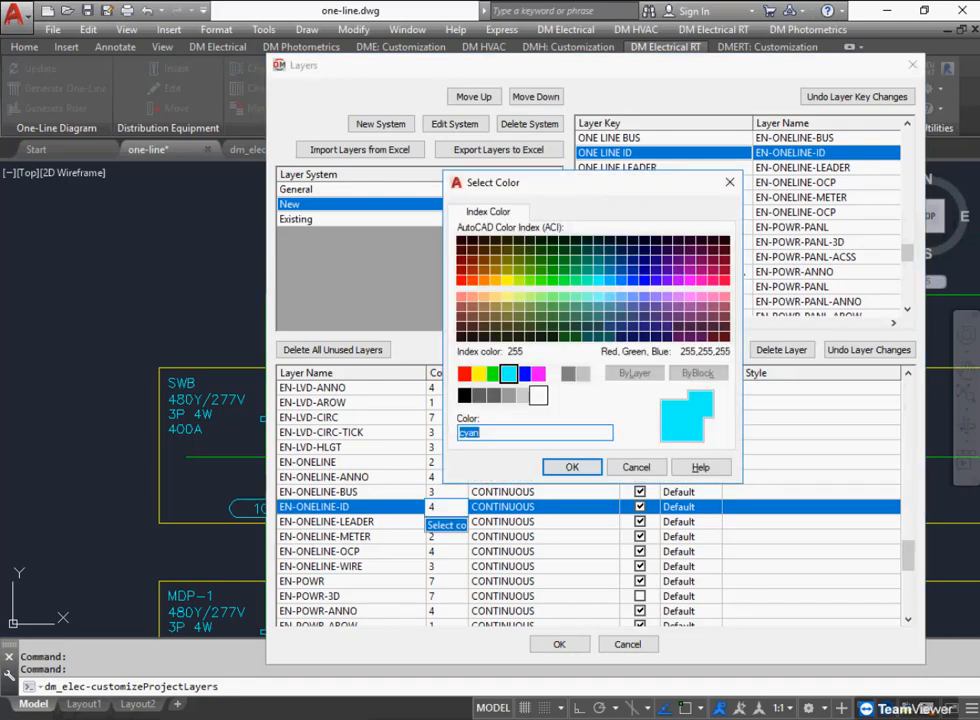
pyautogui.click(538, 373)
pyautogui.click(572, 467)
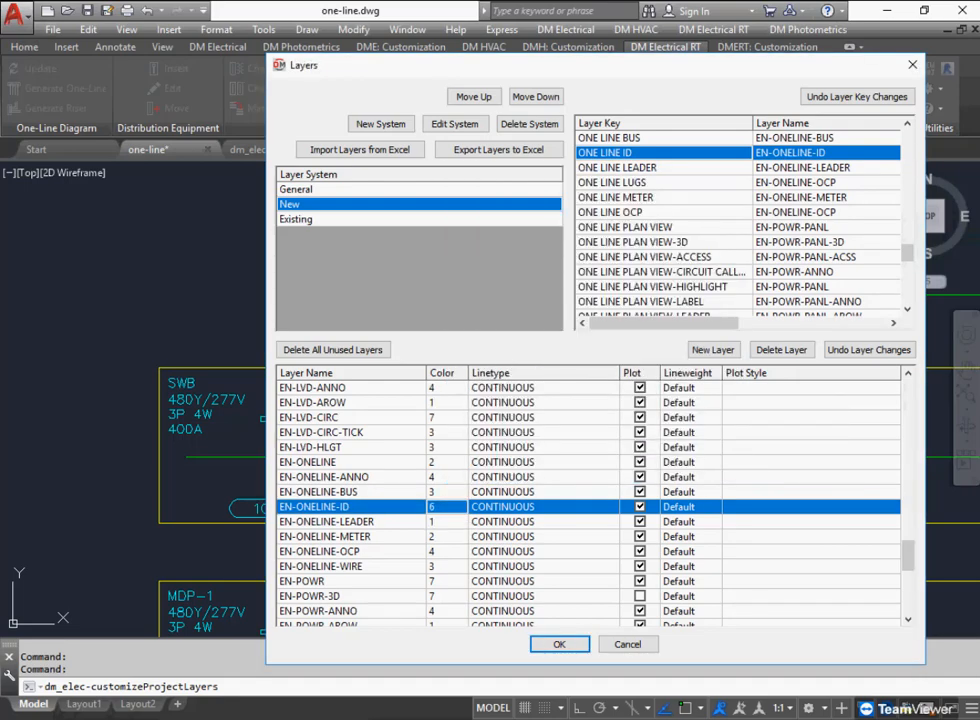
# Set the ONE LINE TEXT key's layer, EN-ONELINE-ANNO, to color 7 and accept the project layer changes.
pyautogui.scroll(-2, 663, 227)
pyautogui.click(663, 242)
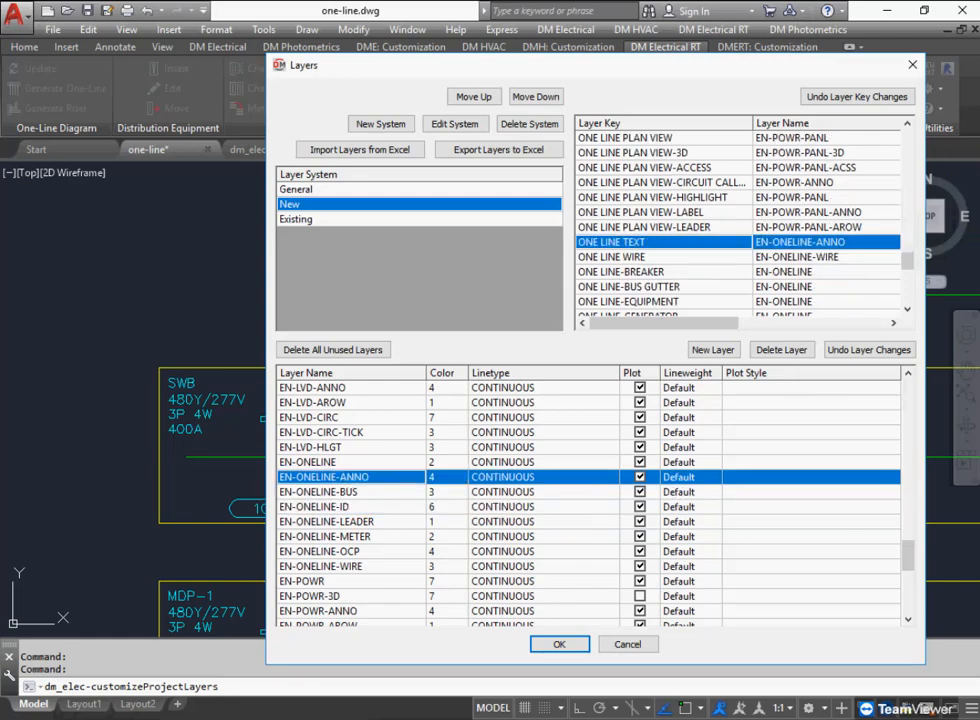
pyautogui.click(440, 477)
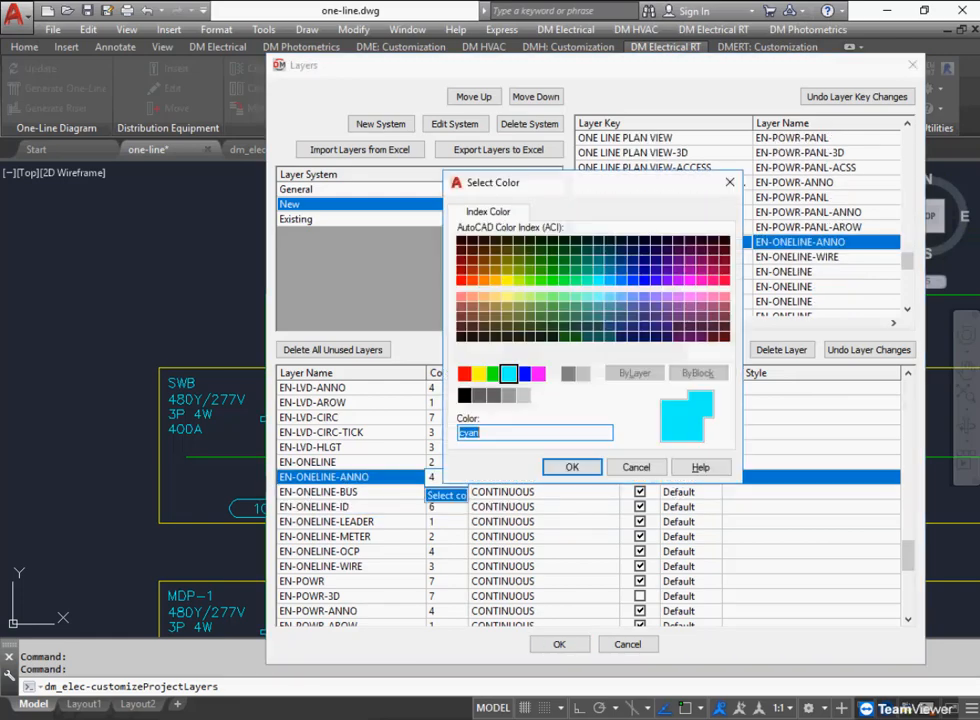
pyautogui.click(553, 373)
pyautogui.click(572, 467)
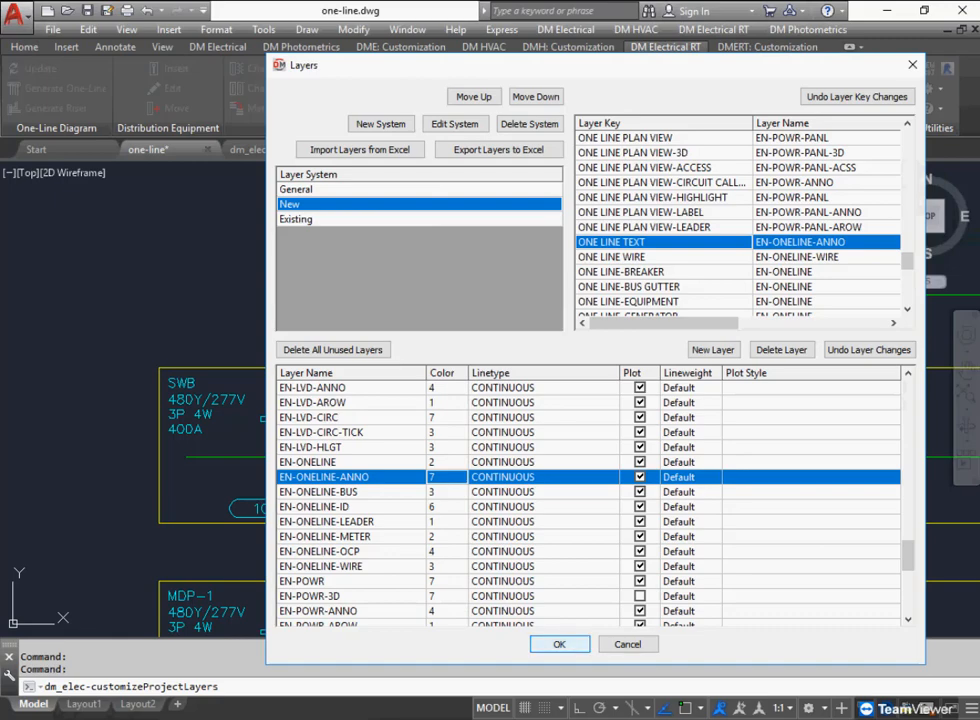
pyautogui.press('Return')
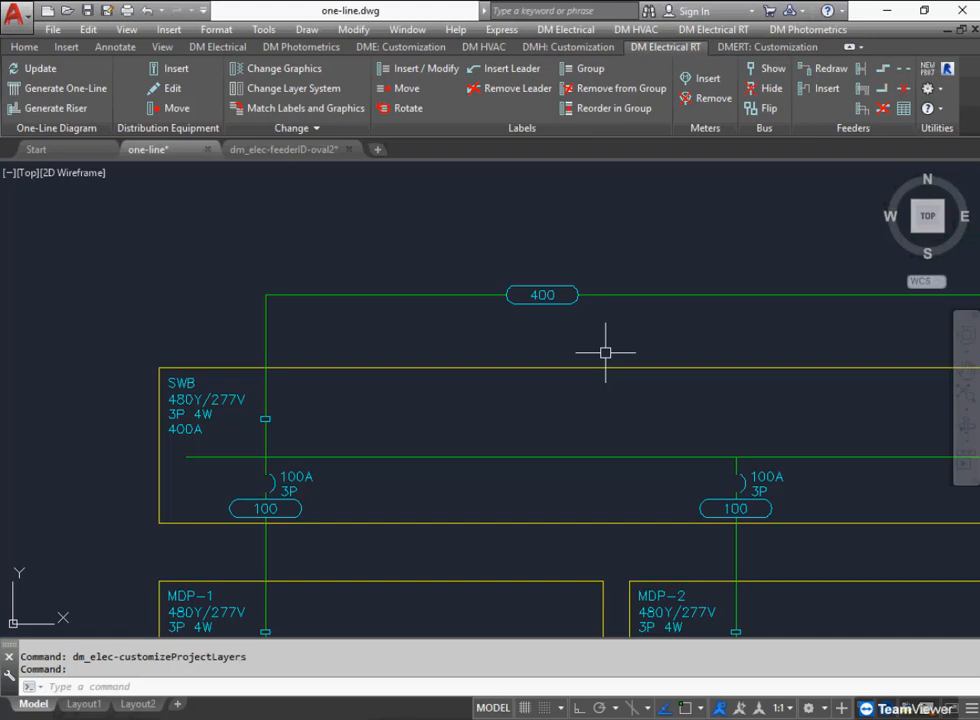
# Update the drawing layers to match the project list and inspect the 100 feeder ID in the SWB switchboard.
pyautogui.click(566, 29)
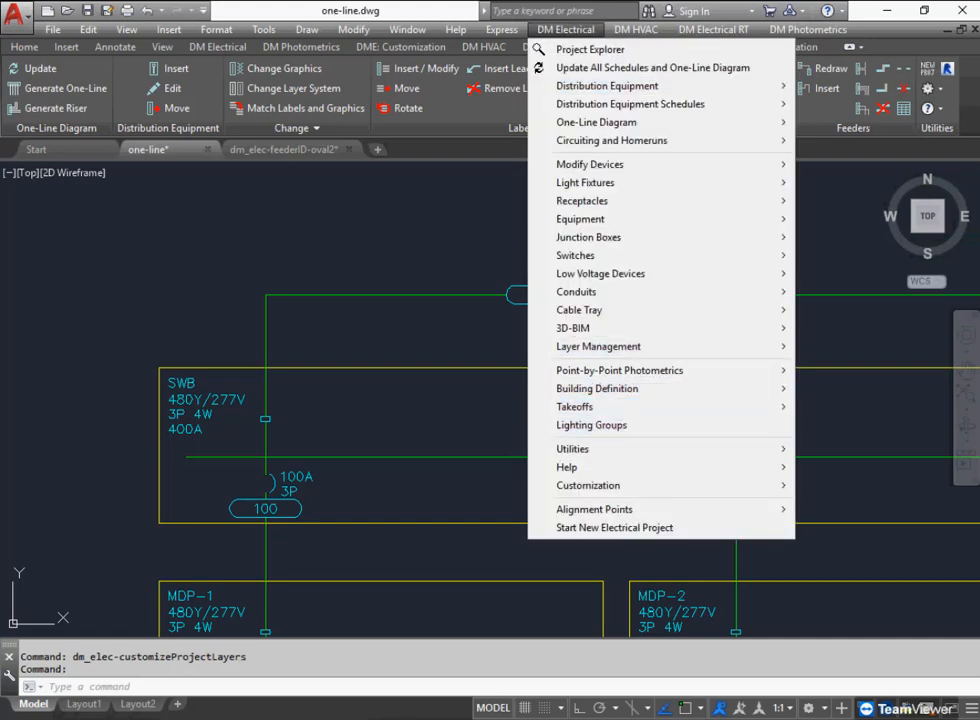
pyautogui.moveTo(770, 485)
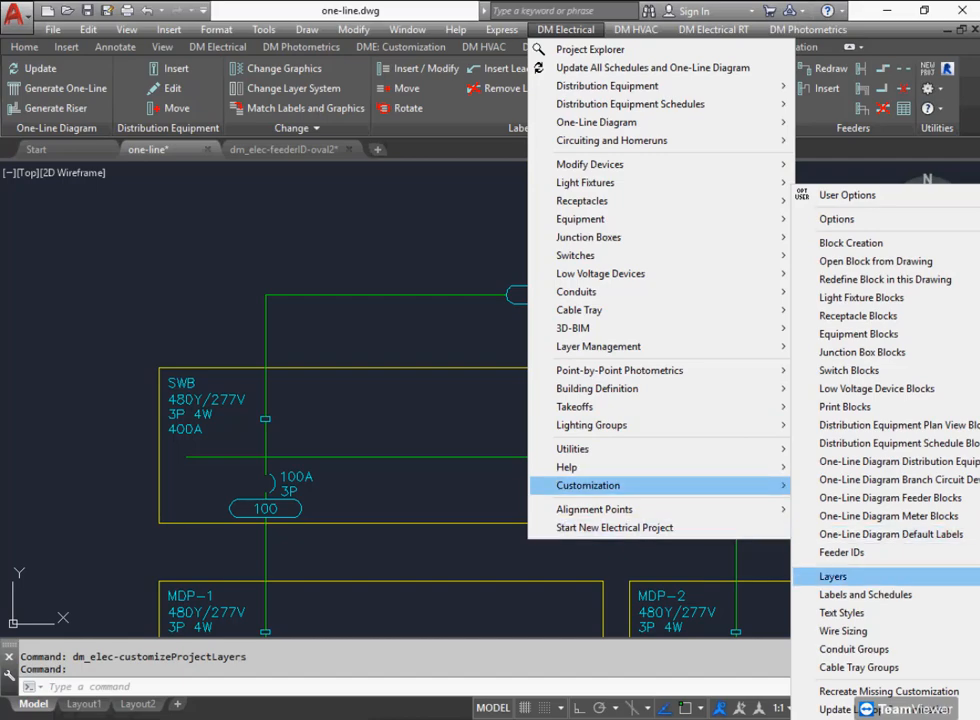
pyautogui.moveTo(833, 576)
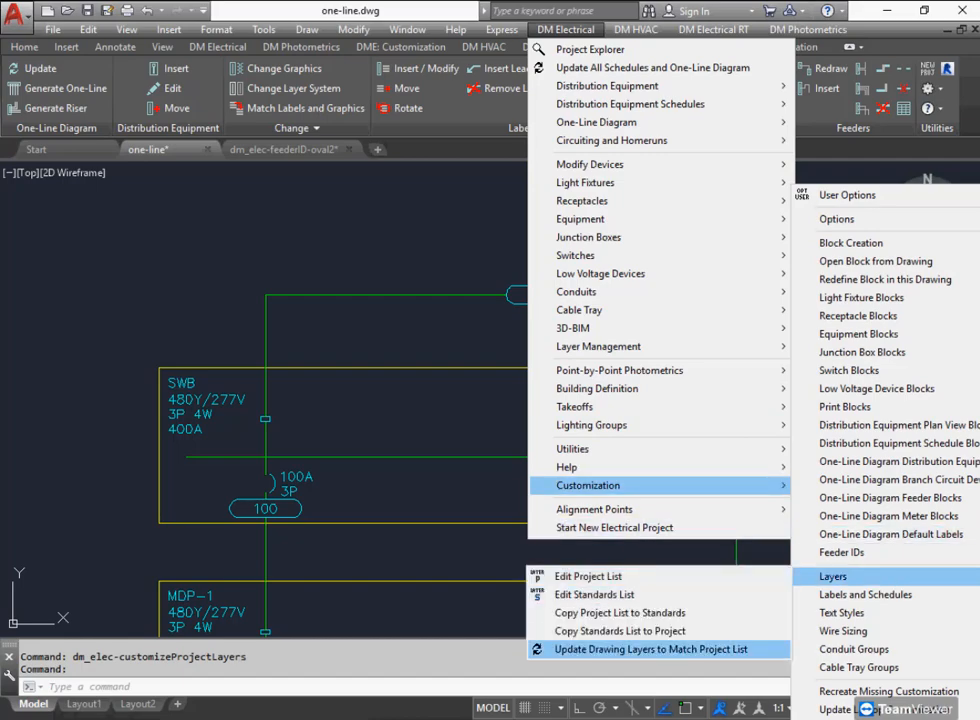
pyautogui.click(651, 649)
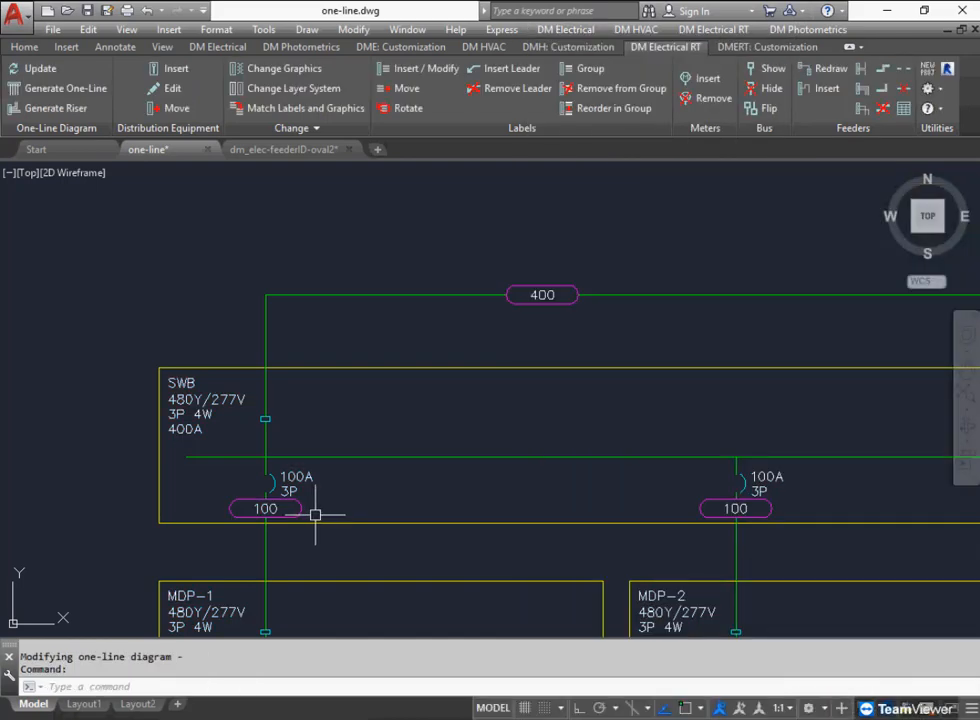
pyautogui.moveTo(289, 514); pyautogui.dragTo(310, 498, button='middle')
pyautogui.scroll(2, 310, 495)
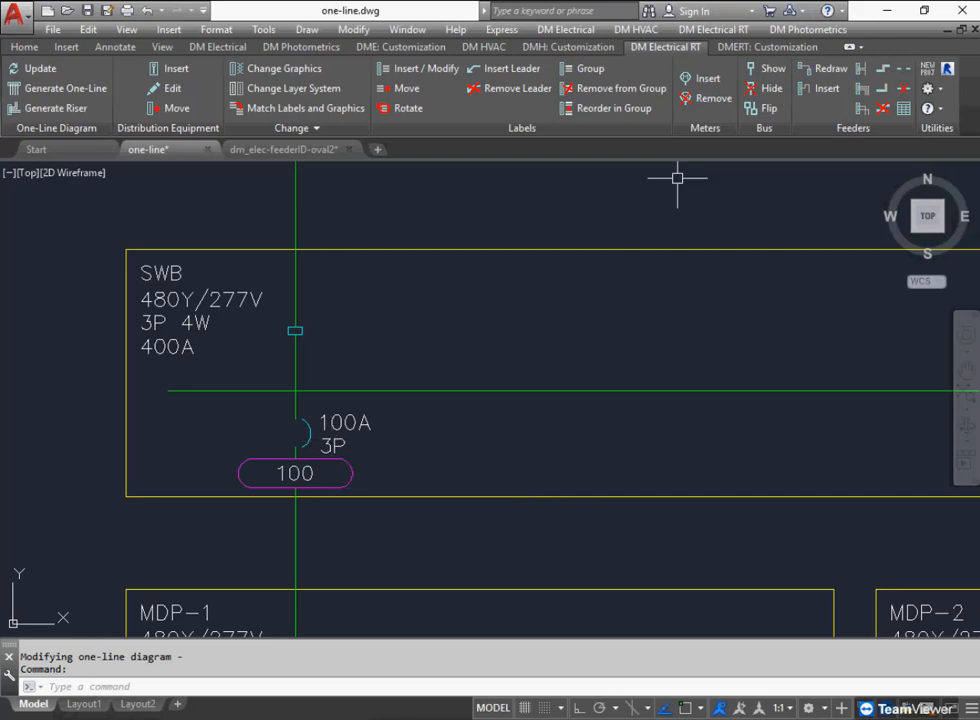
# Open the project text style list and compare the ONE LINE key's entry with the DEFAULT key's style.
pyautogui.click(566, 29)
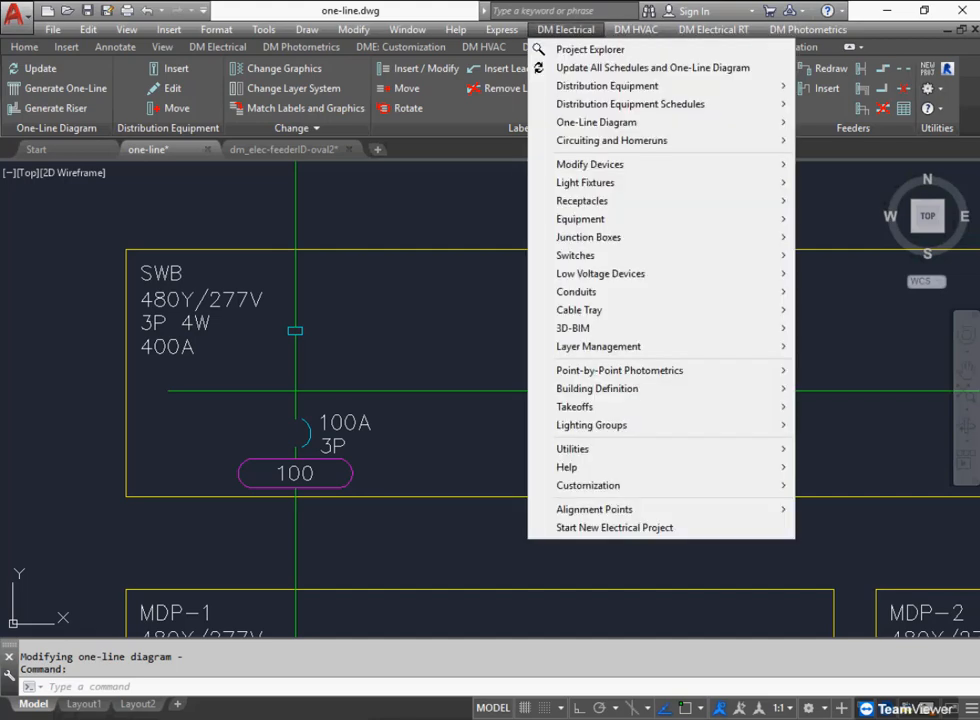
pyautogui.moveTo(600, 485)
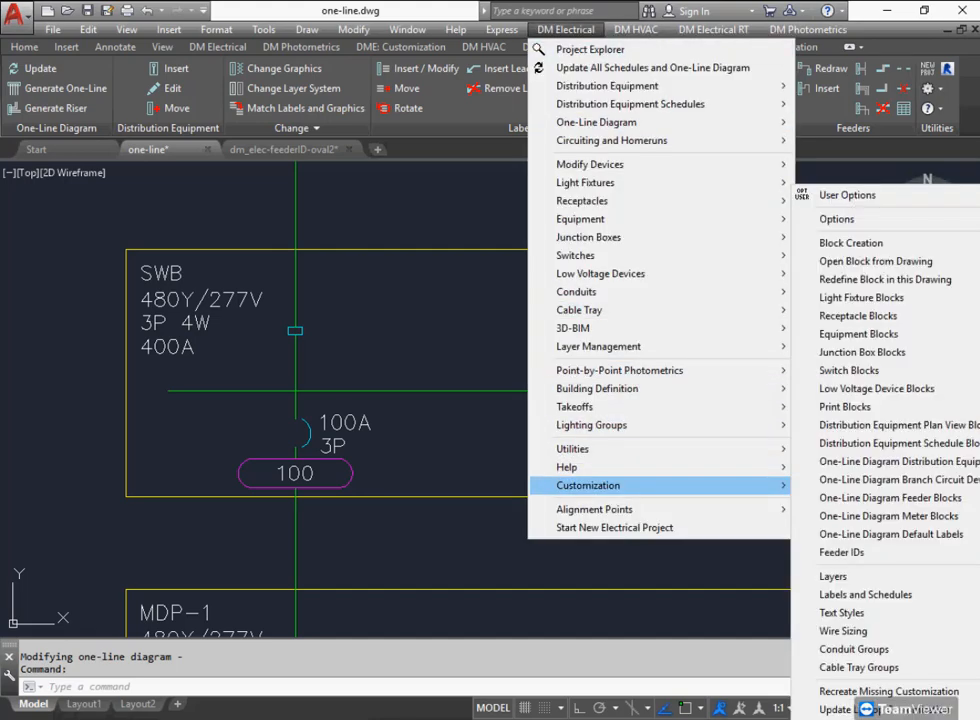
pyautogui.moveTo(880, 479)
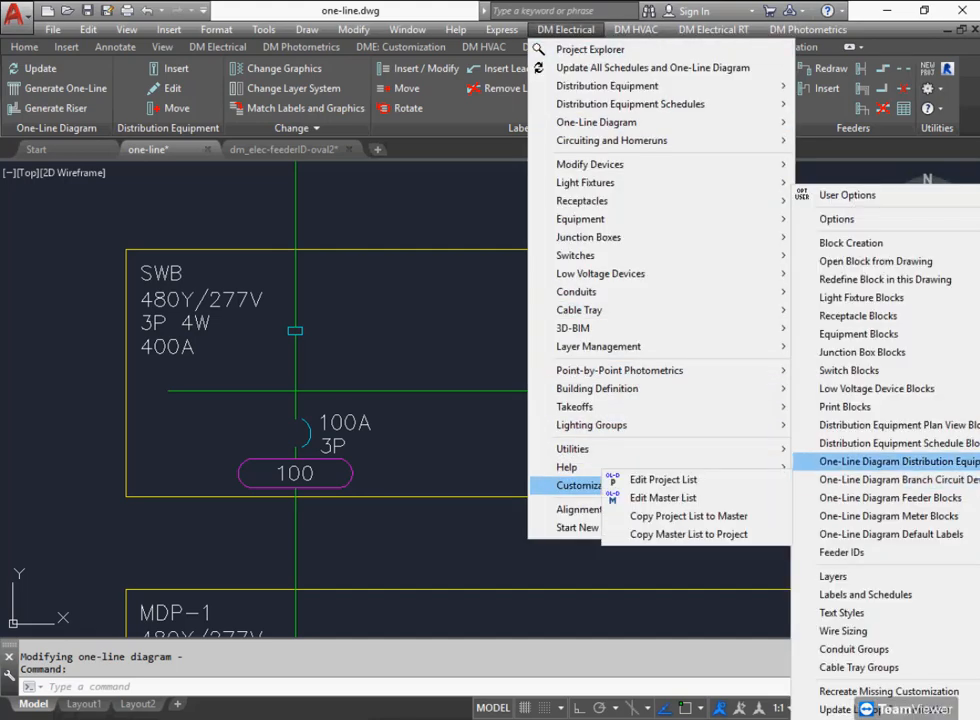
pyautogui.moveTo(841, 612)
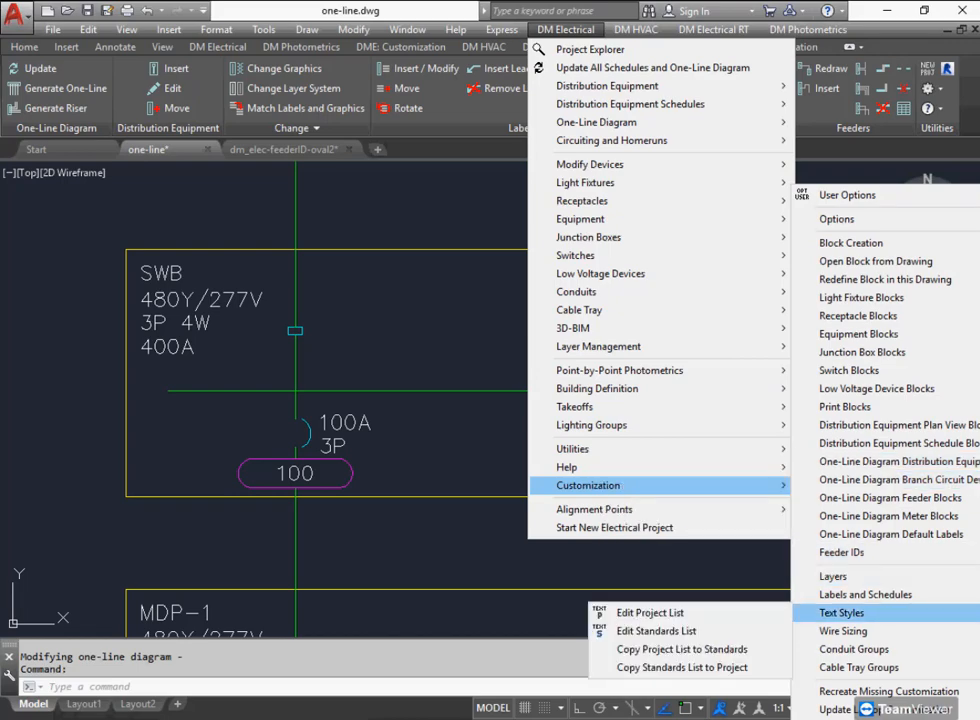
pyautogui.click(650, 612)
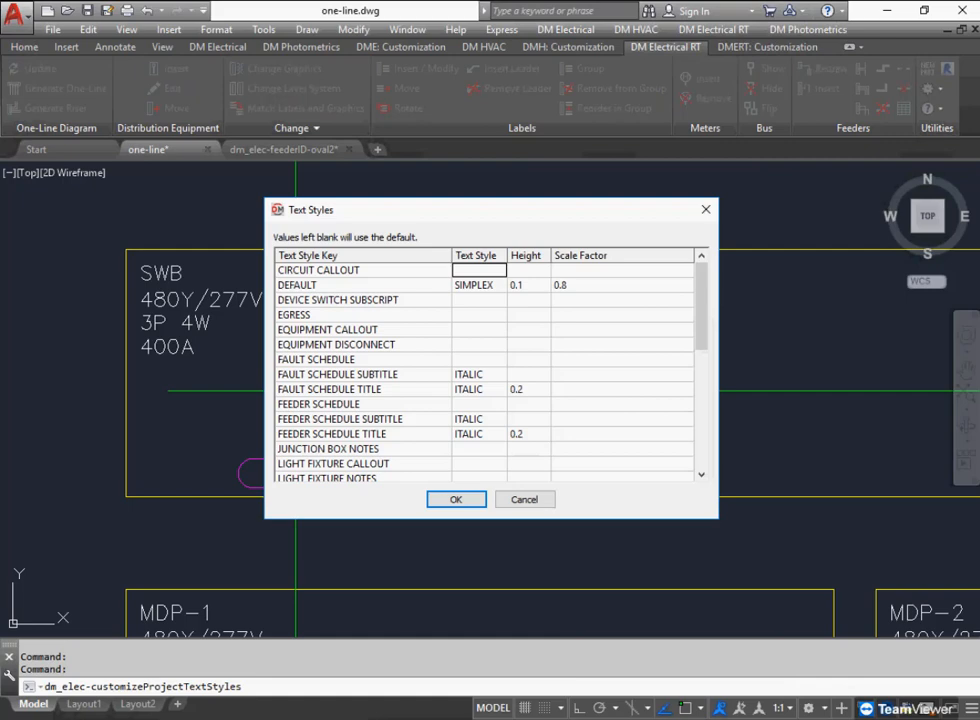
pyautogui.scroll(-3, 485, 370)
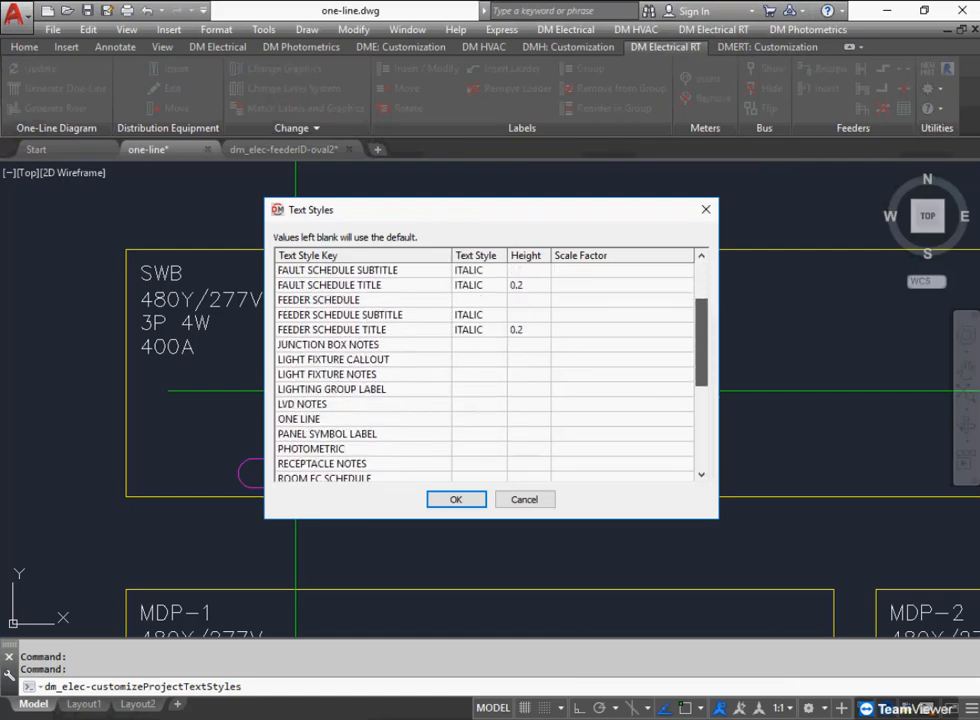
pyautogui.click(363, 404)
pyautogui.click(479, 404)
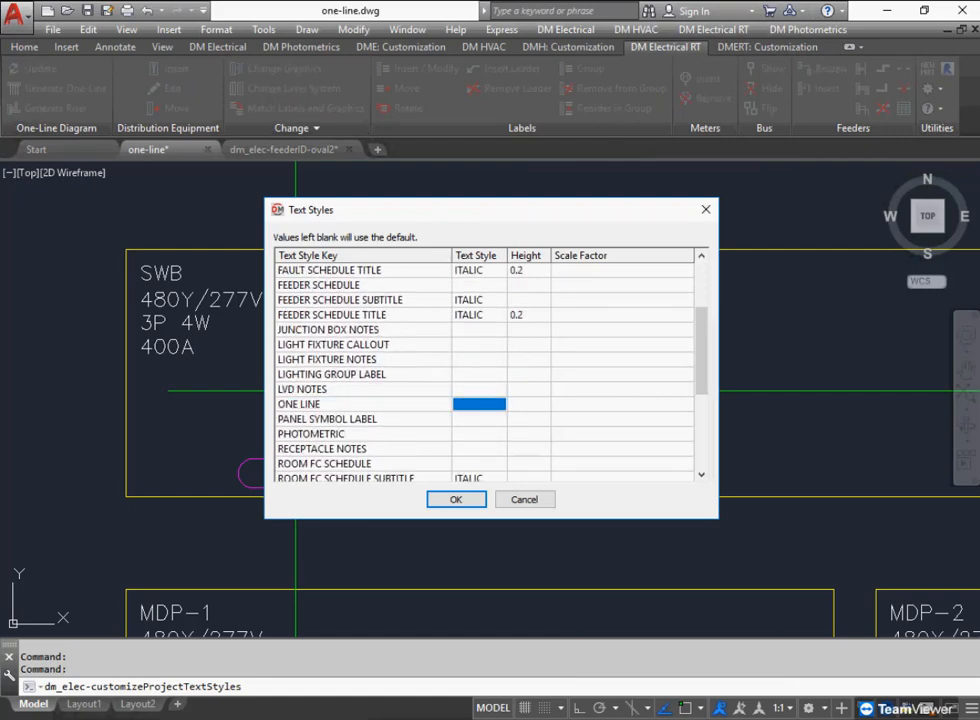
pyautogui.scroll(3, 479, 404)
pyautogui.click(479, 285)
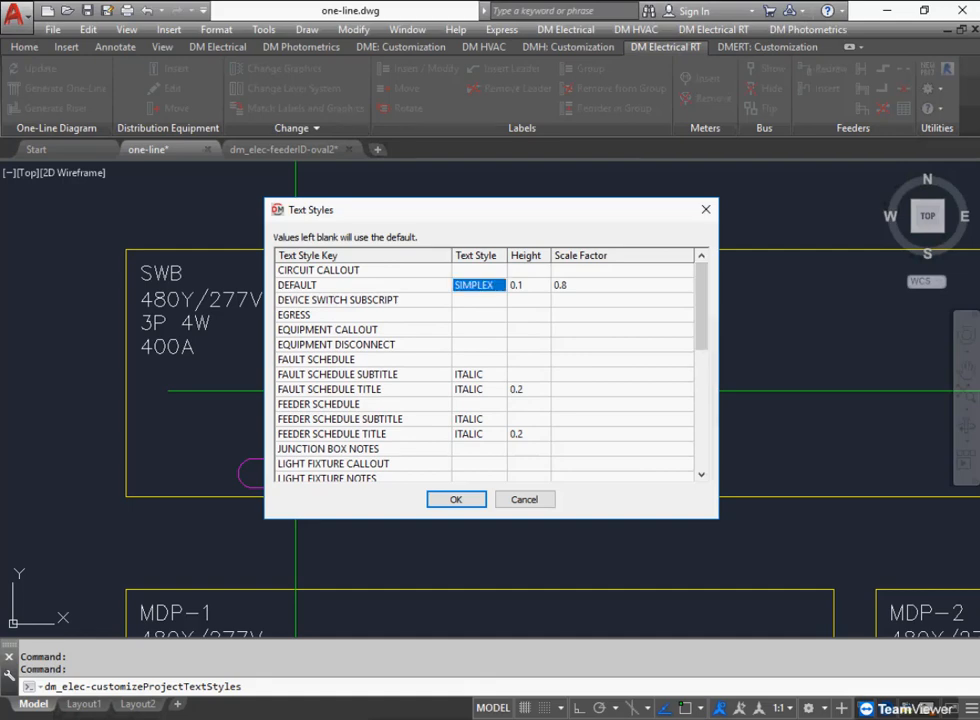
# Assign the text style ONE LINE to the ONE LINE key and accept the project text styles.
pyautogui.scroll(-4, 485, 370)
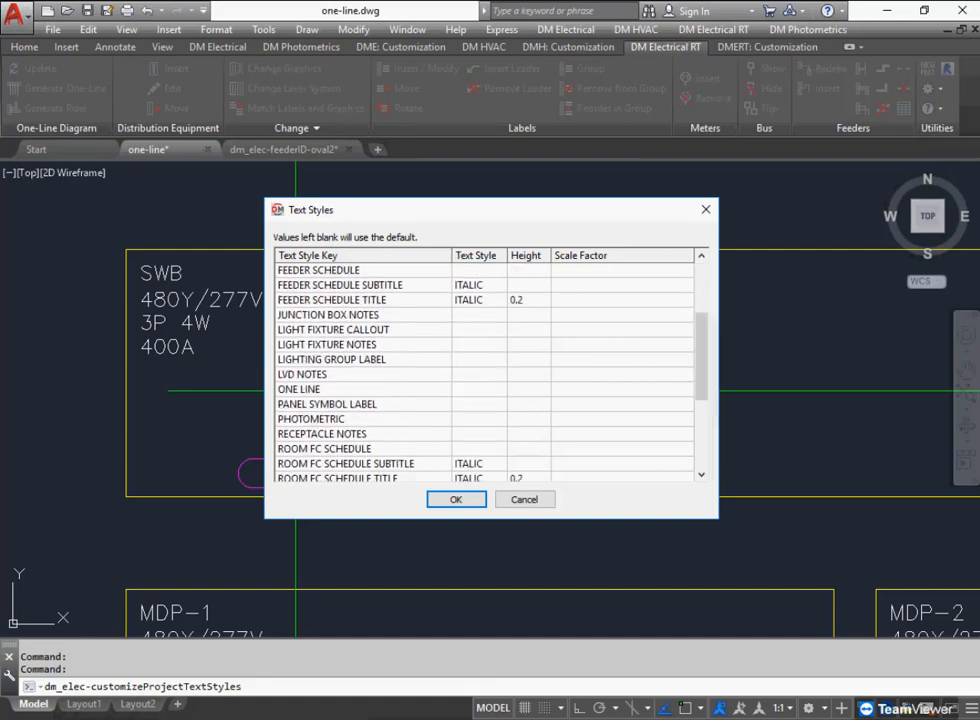
pyautogui.click(479, 389)
pyautogui.write('ONE LINE')
pyautogui.click(444, 502)
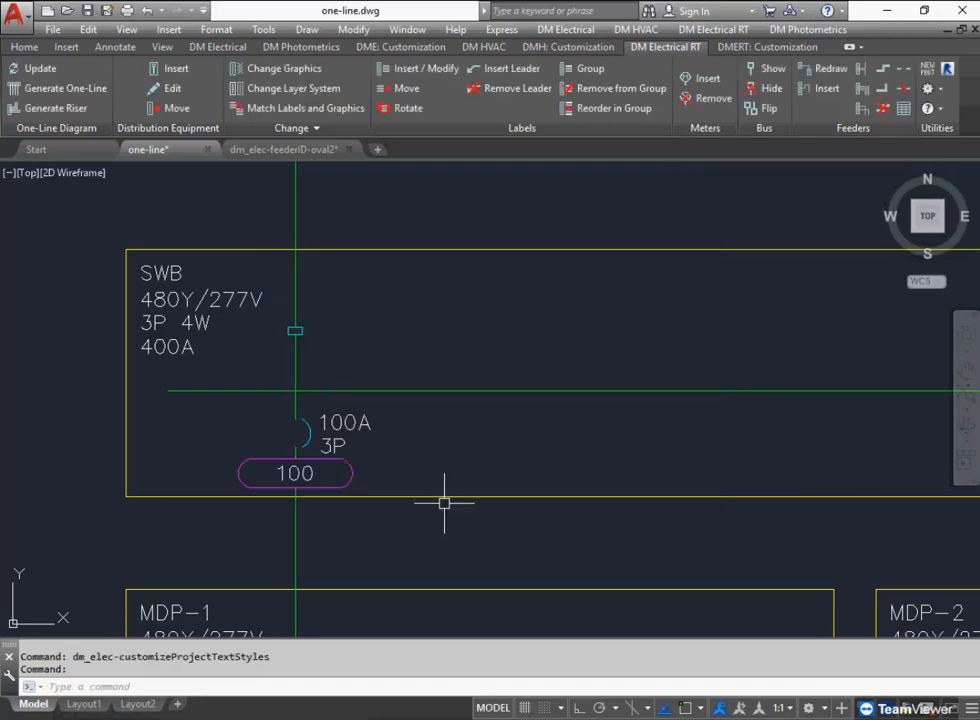
# Create a new text style named ONE LINE in the drawing with the STYLE command.
pyautogui.write('style')
pyautogui.press('Return')
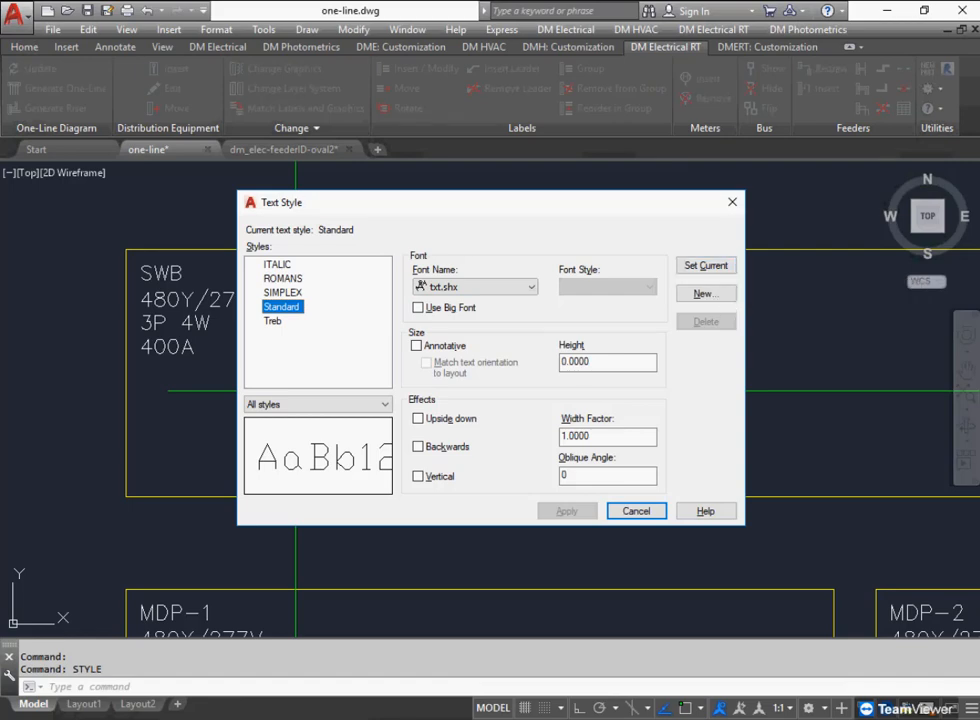
pyautogui.click(705, 293)
pyautogui.write('ONE LINE')
pyautogui.press('Return')
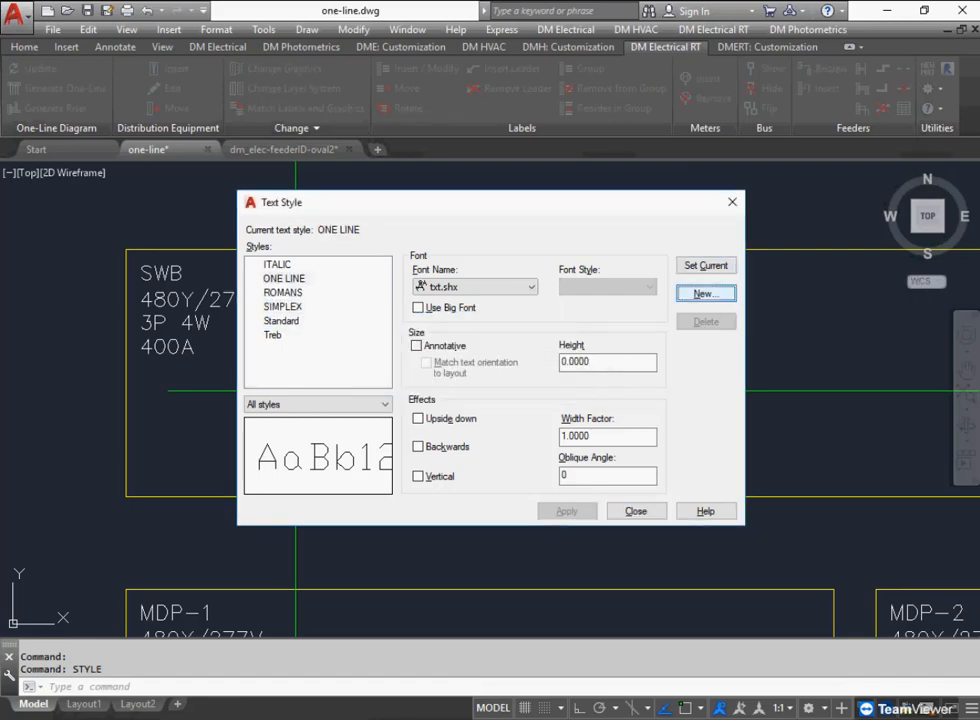
# Set the ONE LINE text style's font to Sylfaen, apply it and finish editing the text styles.
pyautogui.click(475, 287)
pyautogui.scroll(3, 500, 401)
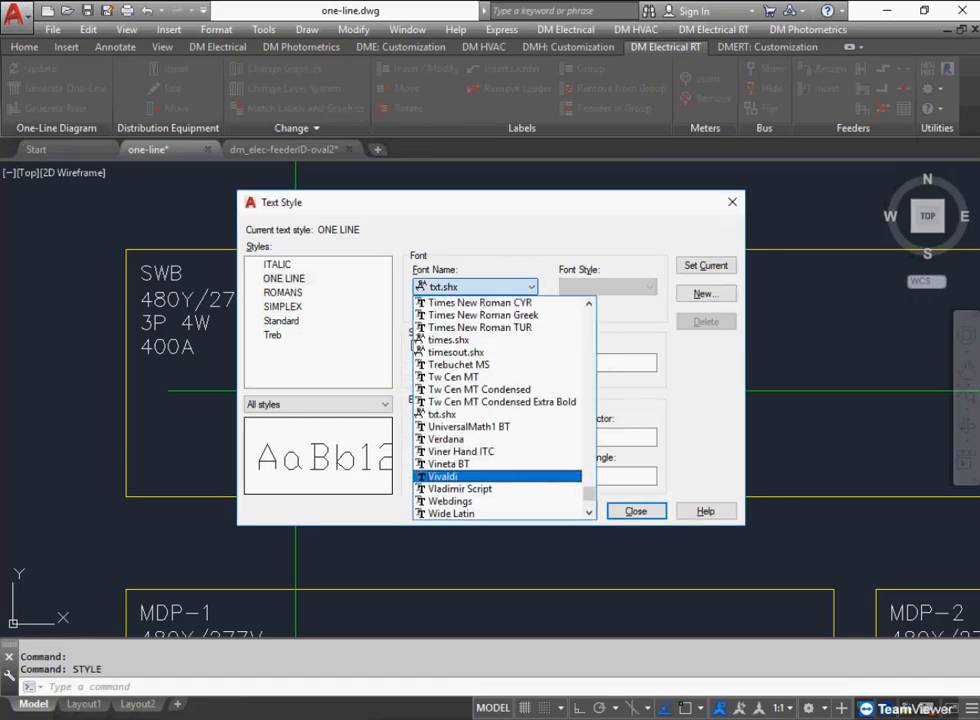
pyautogui.scroll(4, 500, 401)
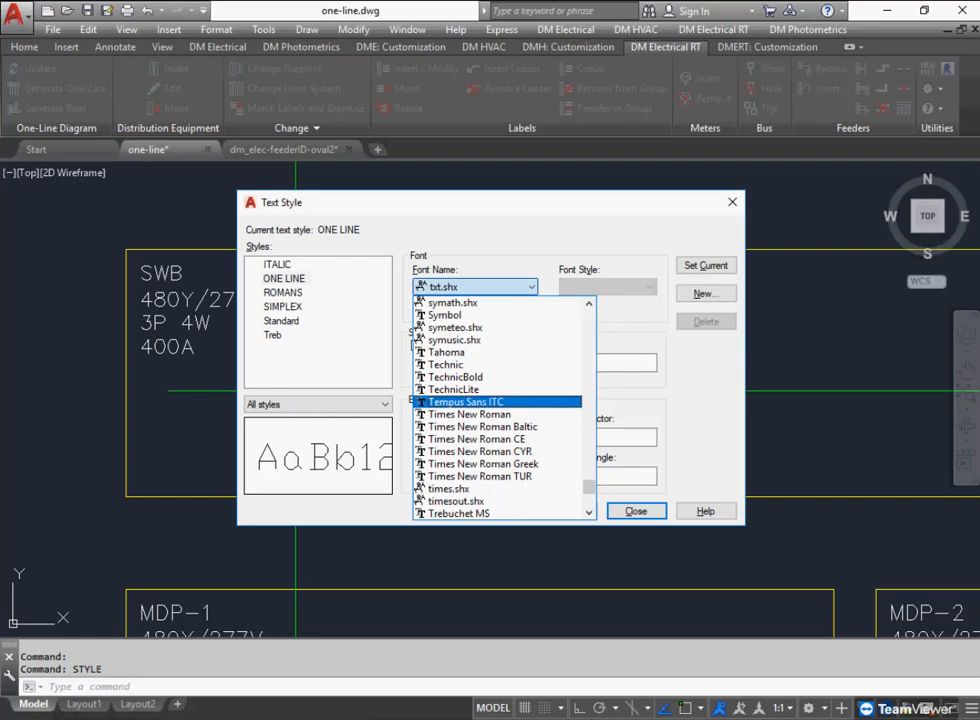
pyautogui.scroll(3, 500, 401)
pyautogui.click(475, 327)
pyautogui.click(475, 287)
pyautogui.click(475, 414)
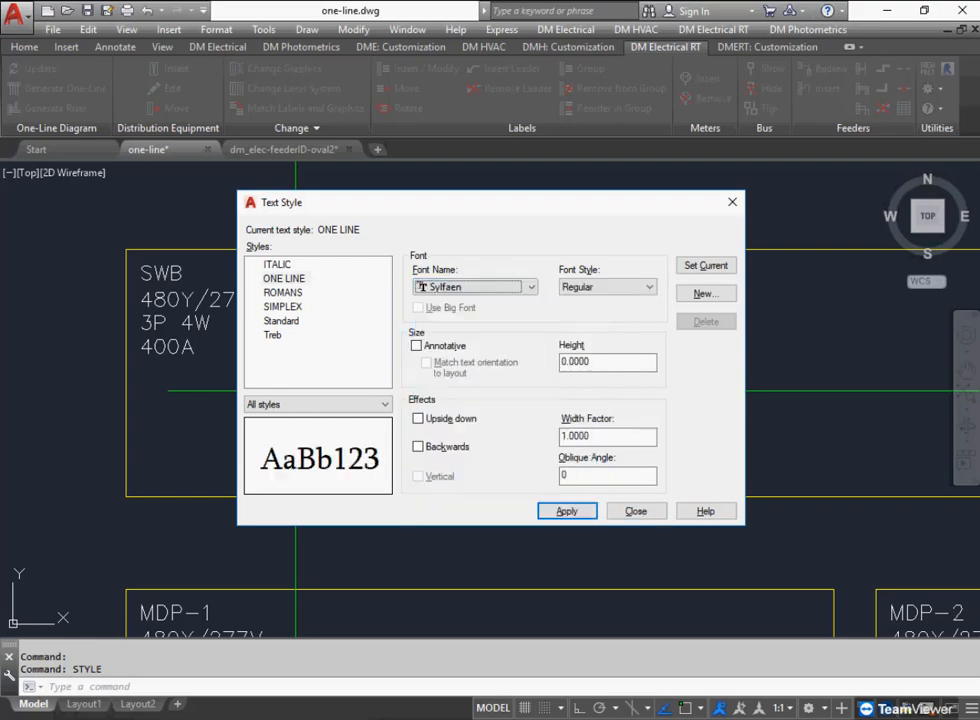
pyautogui.click(566, 511)
pyautogui.click(636, 511)
# Update the one-line diagram with the new text style and inspect the labels and feeder IDs around switchboard SWB.
pyautogui.click(40, 68)
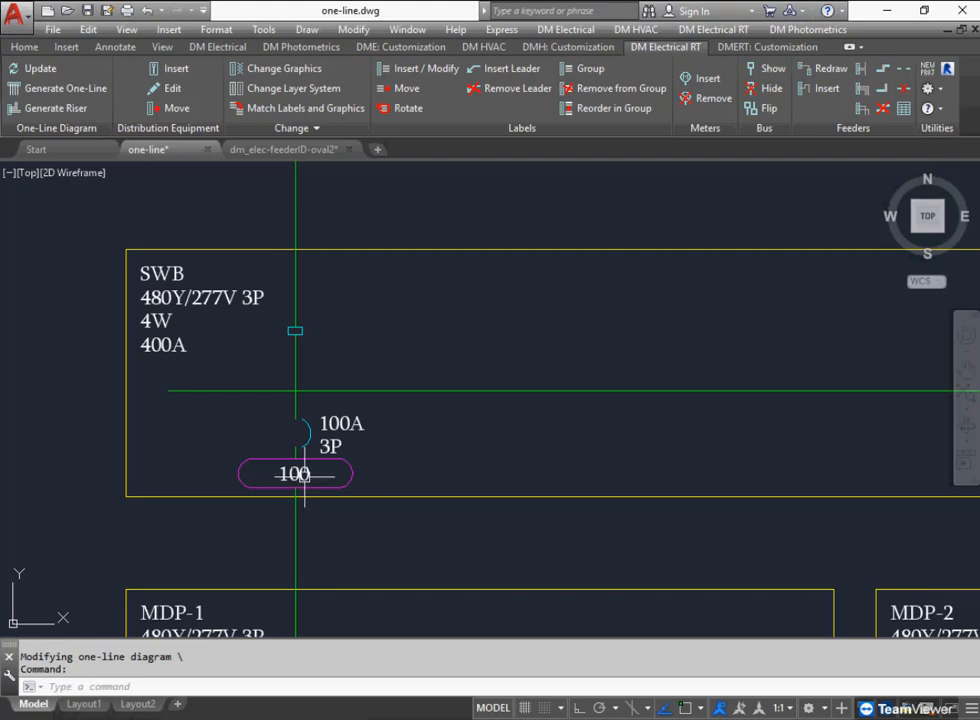
pyautogui.moveTo(335, 430)
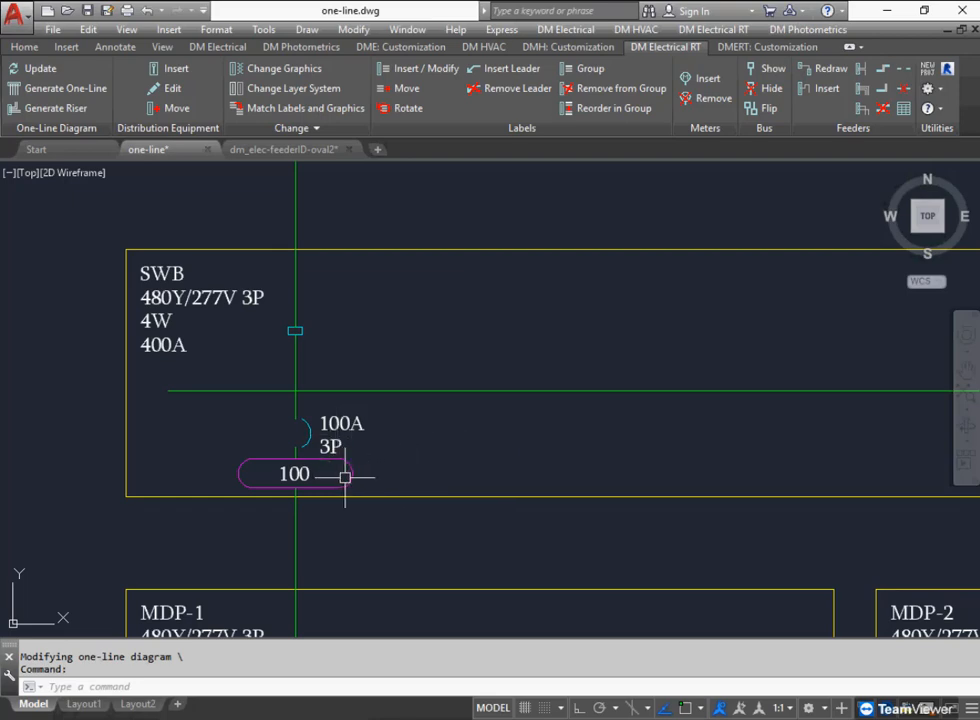
pyautogui.moveTo(499, 457); pyautogui.dragTo(449, 398, button='middle')
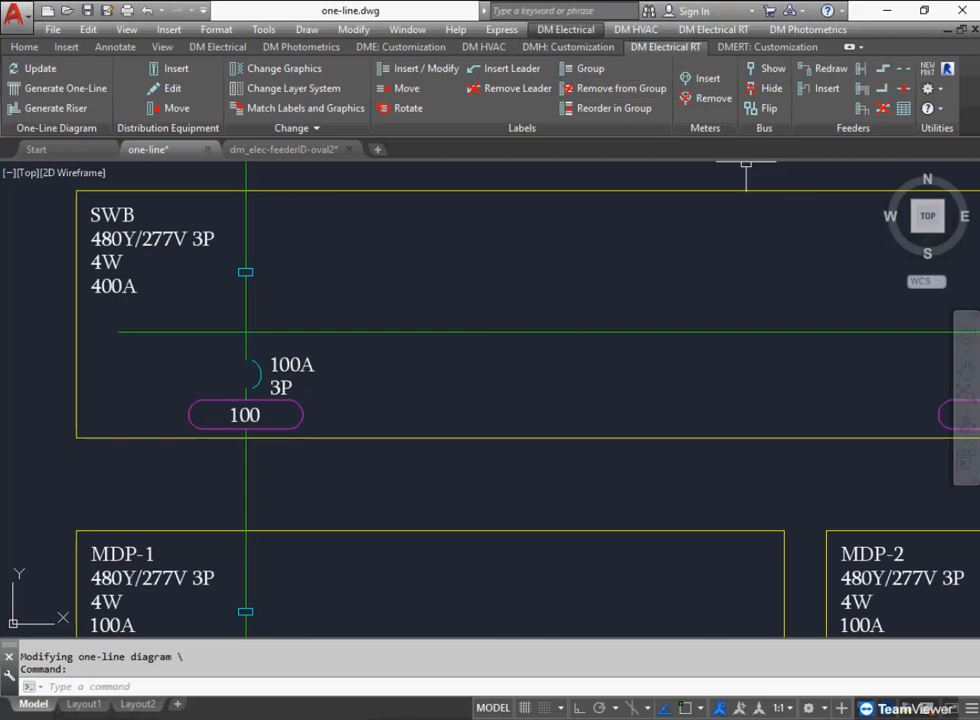
# Open the project's feeder ID schedule and rename the General feeder ID group to Copper.
pyautogui.click(566, 29)
pyautogui.moveTo(600, 485)
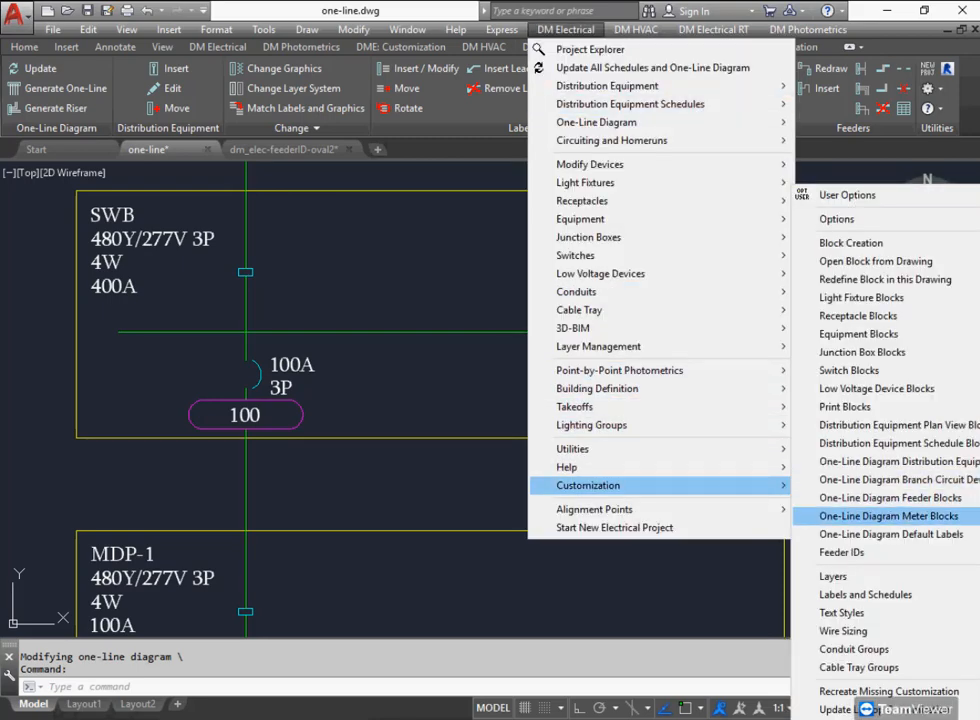
pyautogui.moveTo(842, 552)
pyautogui.click(713, 552)
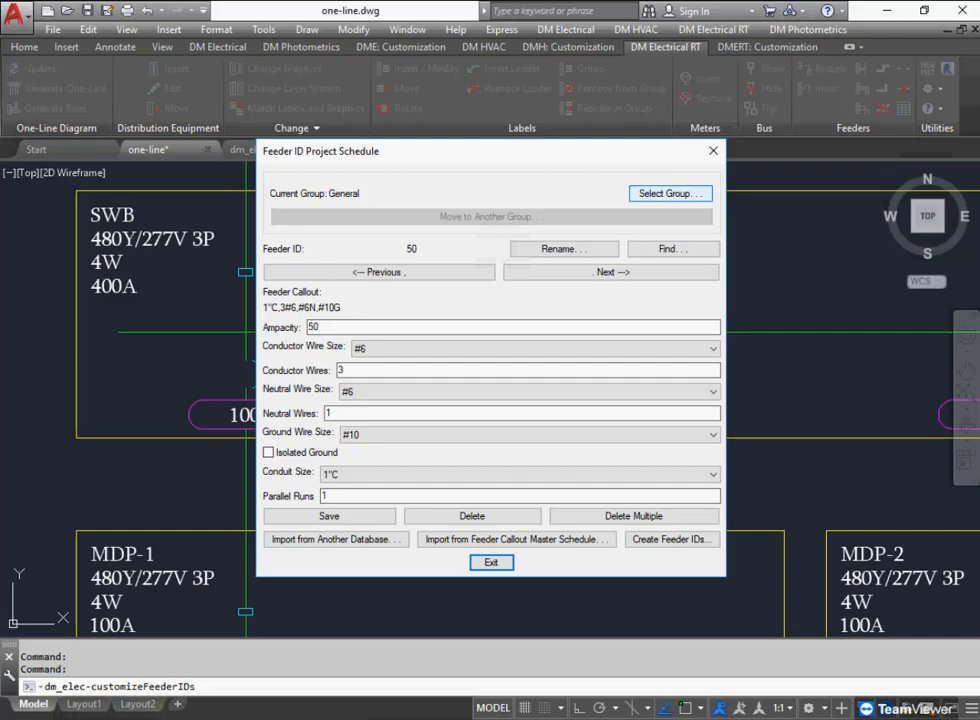
pyautogui.click(670, 193)
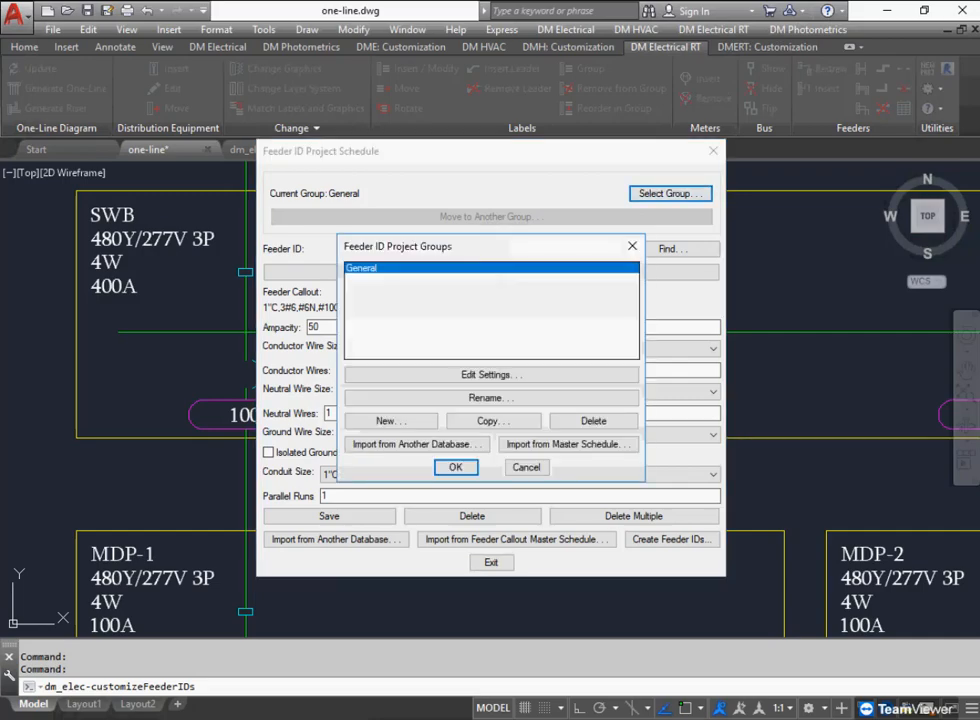
pyautogui.click(491, 398)
pyautogui.write('Copper')
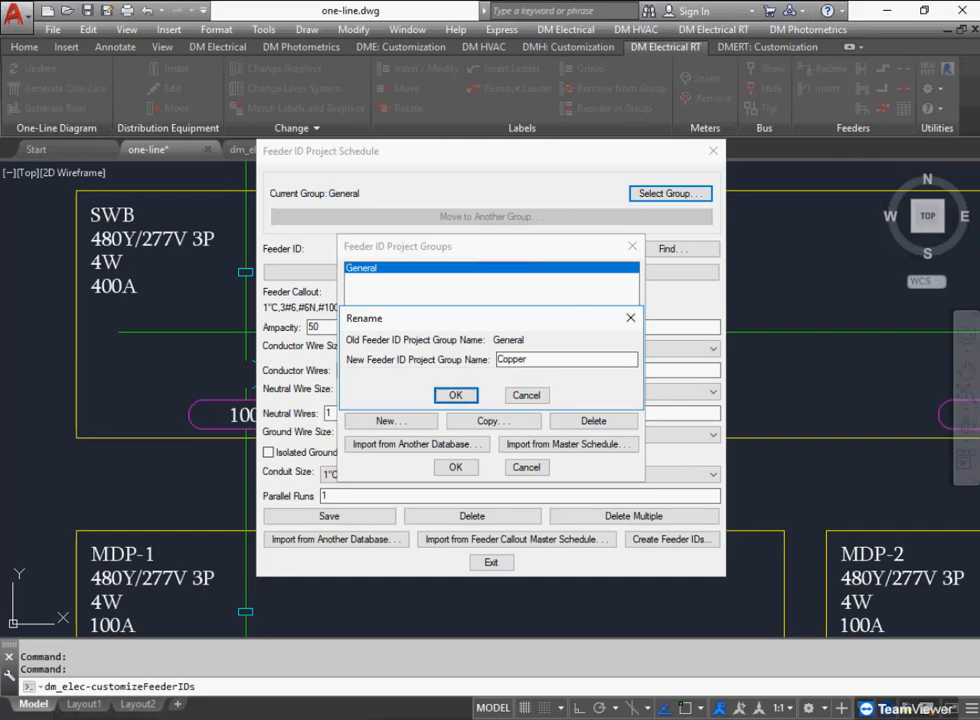
pyautogui.press('Return')
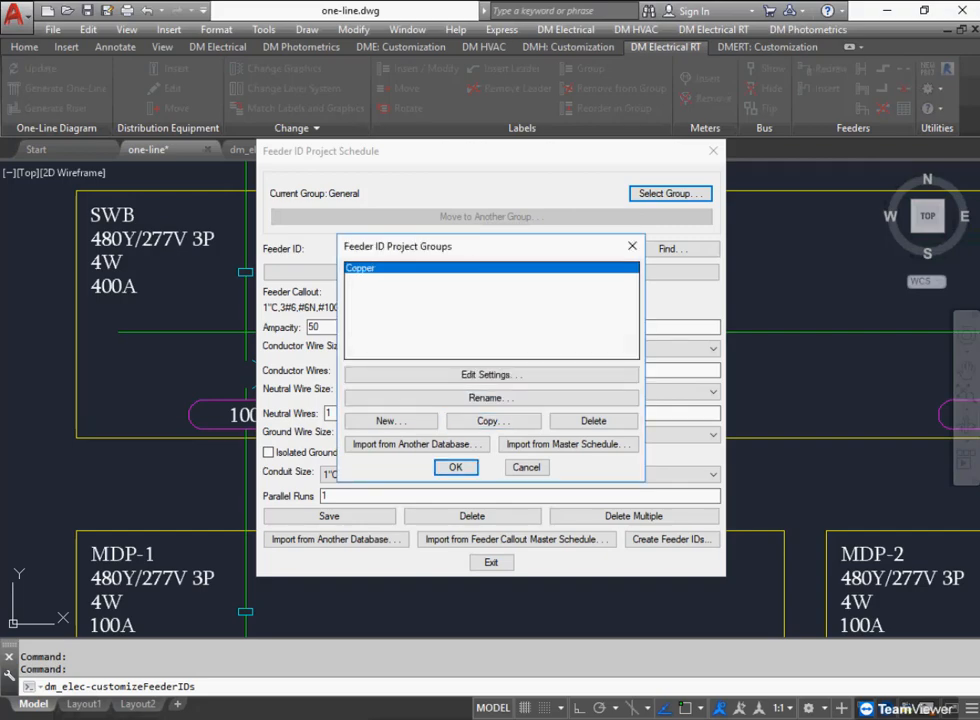
# Create a new feeder ID project group named Aluminum.
pyautogui.click(390, 420)
pyautogui.write('Aluminum')
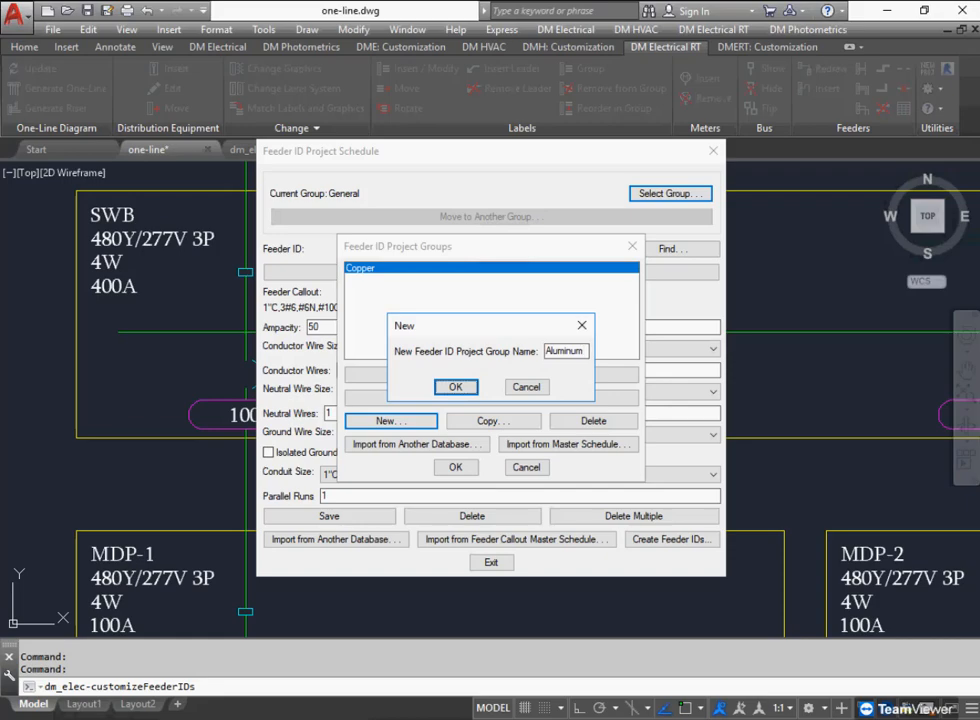
pyautogui.press('Return')
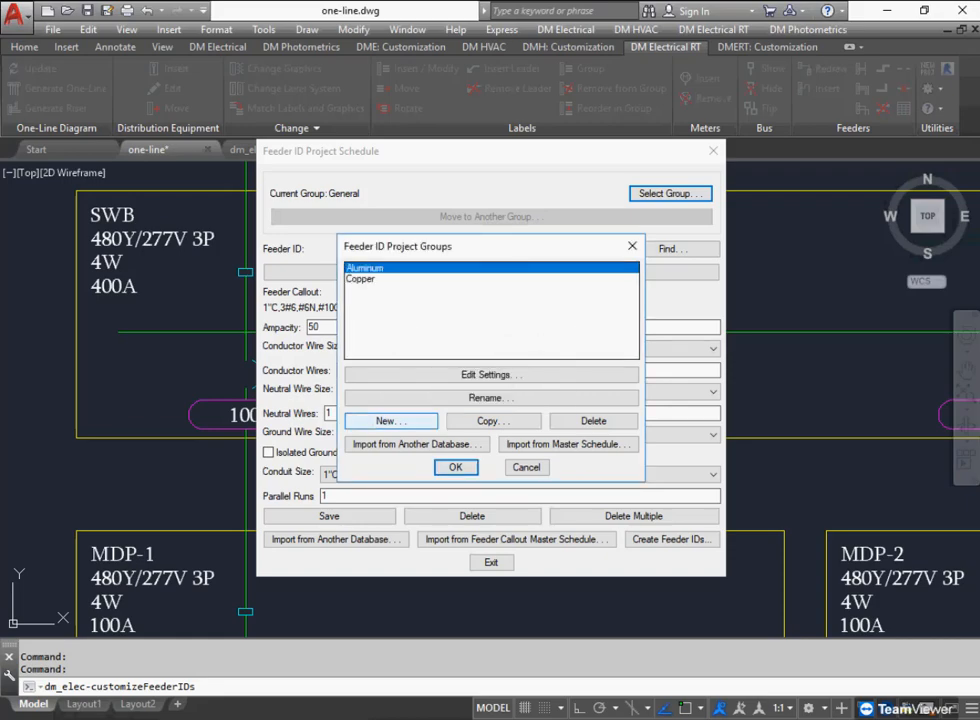
# Assign the block dm_elec-feederID-hex3.dwg to the Aluminum group and accept it as the current group.
pyautogui.click(491, 374)
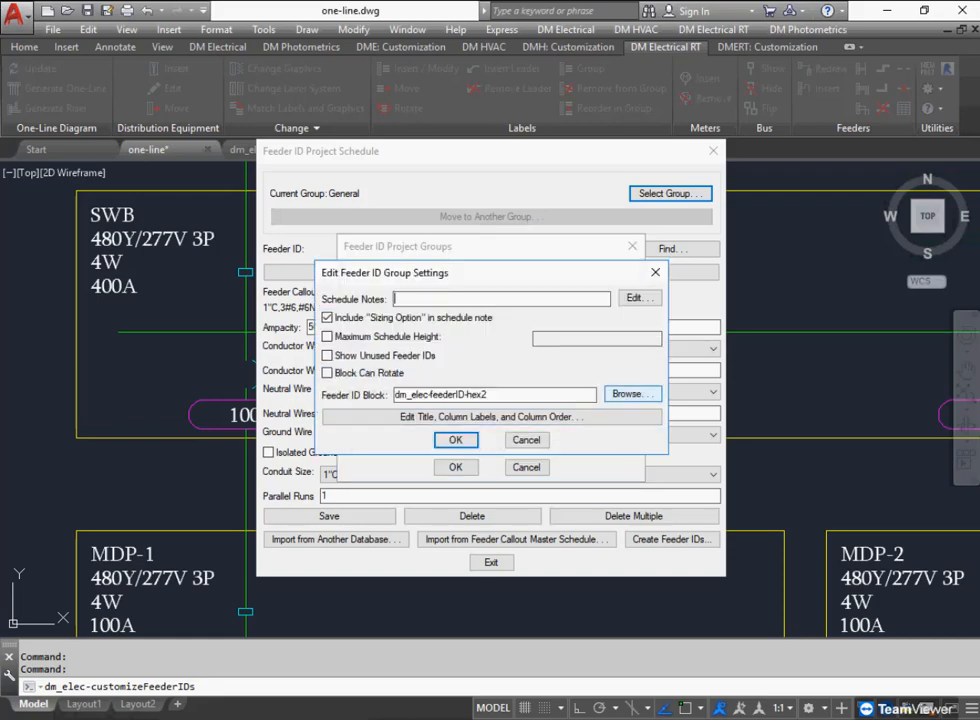
pyautogui.click(632, 393)
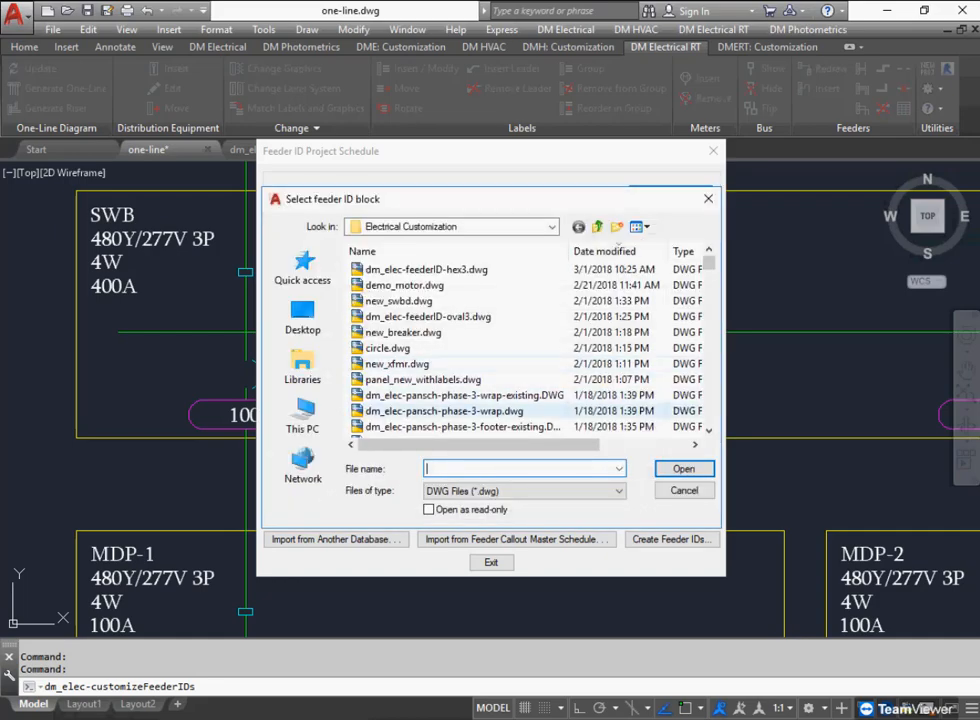
pyautogui.write('*feeder*')
pyautogui.press('Return')
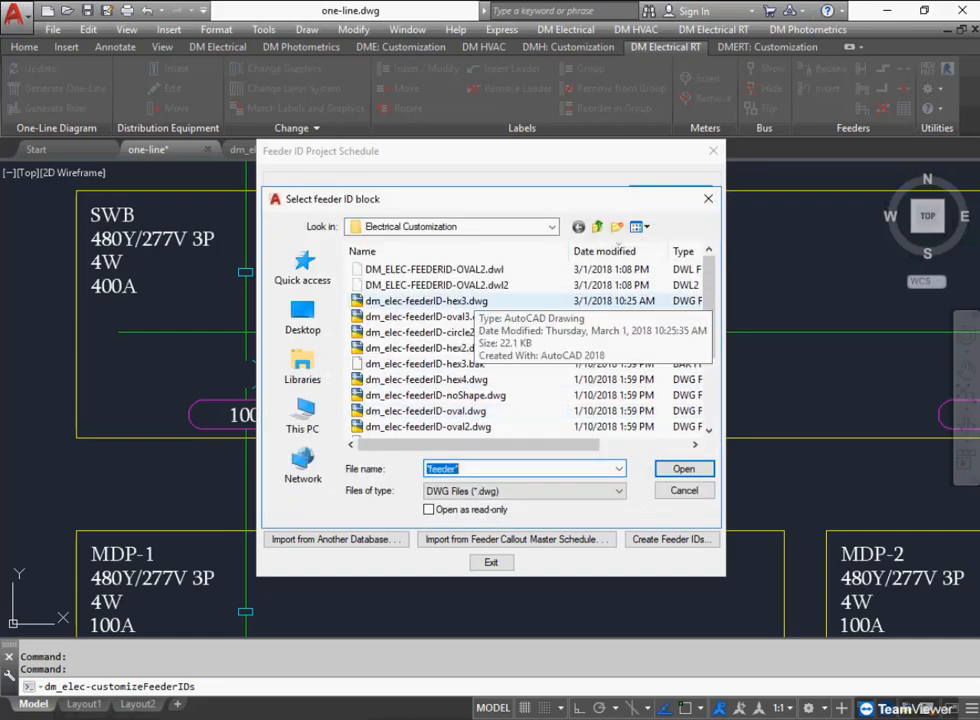
pyautogui.doubleClick(425, 300)
pyautogui.click(457, 437)
pyautogui.click(455, 466)
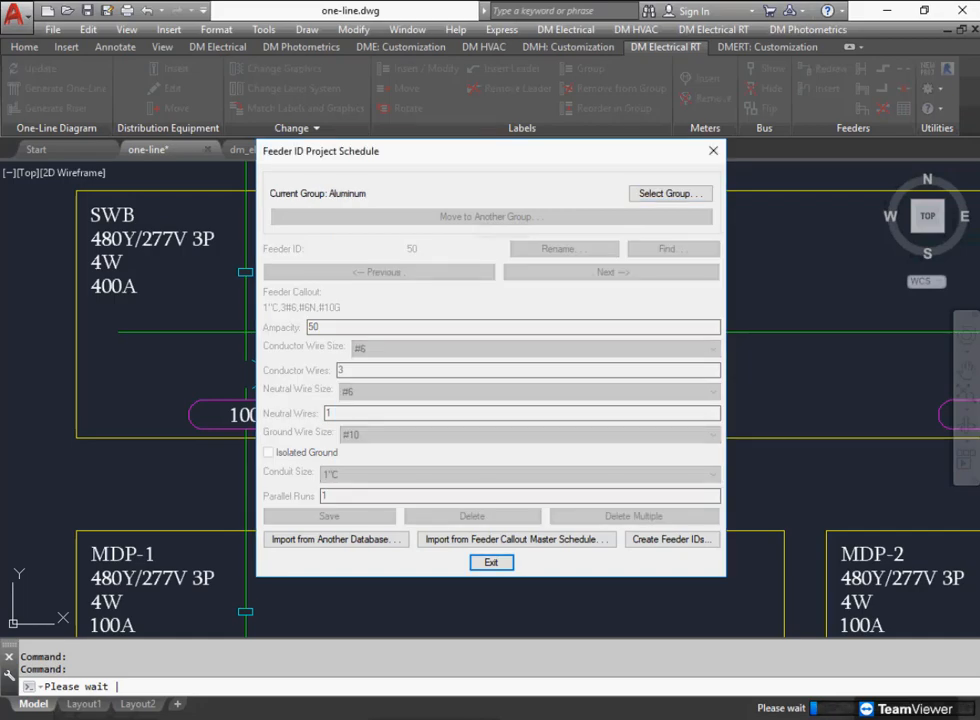
# Switch to the Copper group, browse to feeder ID 150 and move it to the Aluminum group.
pyautogui.click(669, 193)
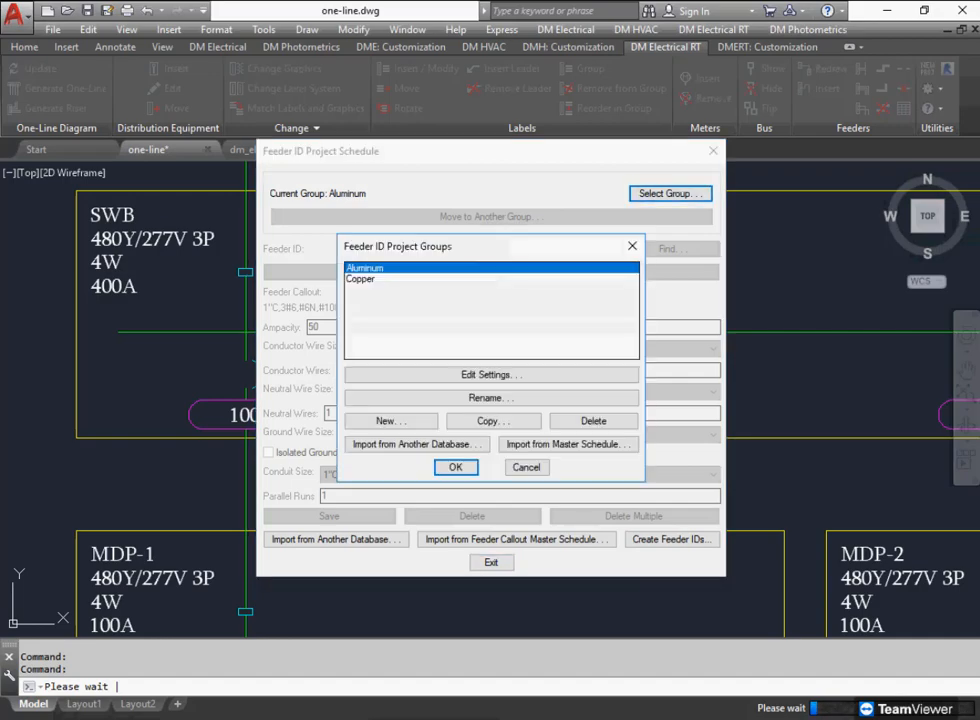
pyautogui.click(361, 279)
pyautogui.click(455, 467)
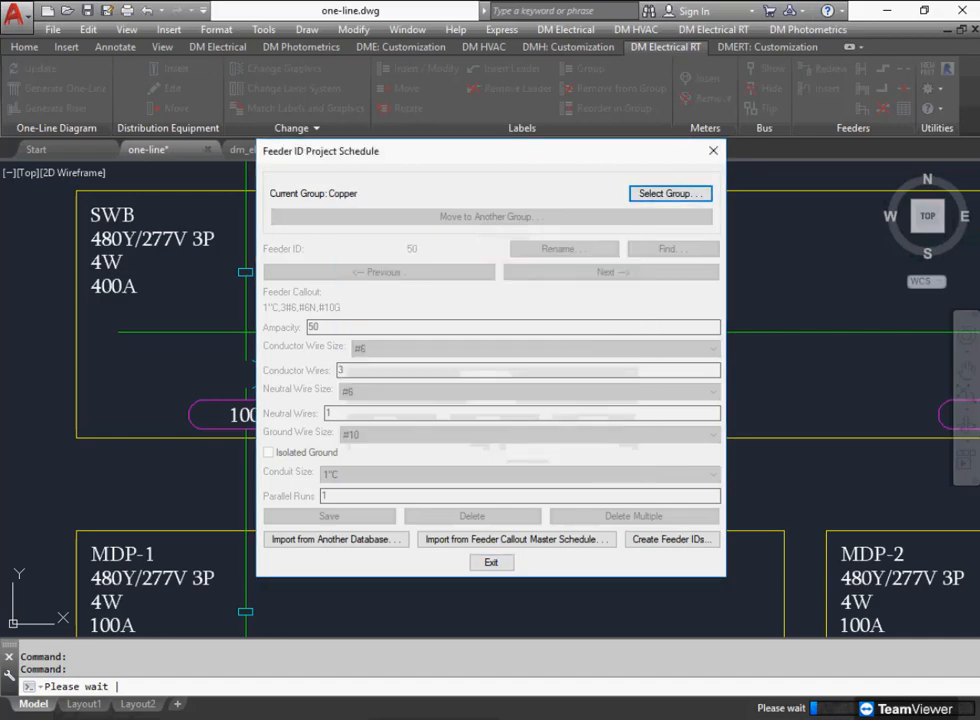
pyautogui.click(611, 272)
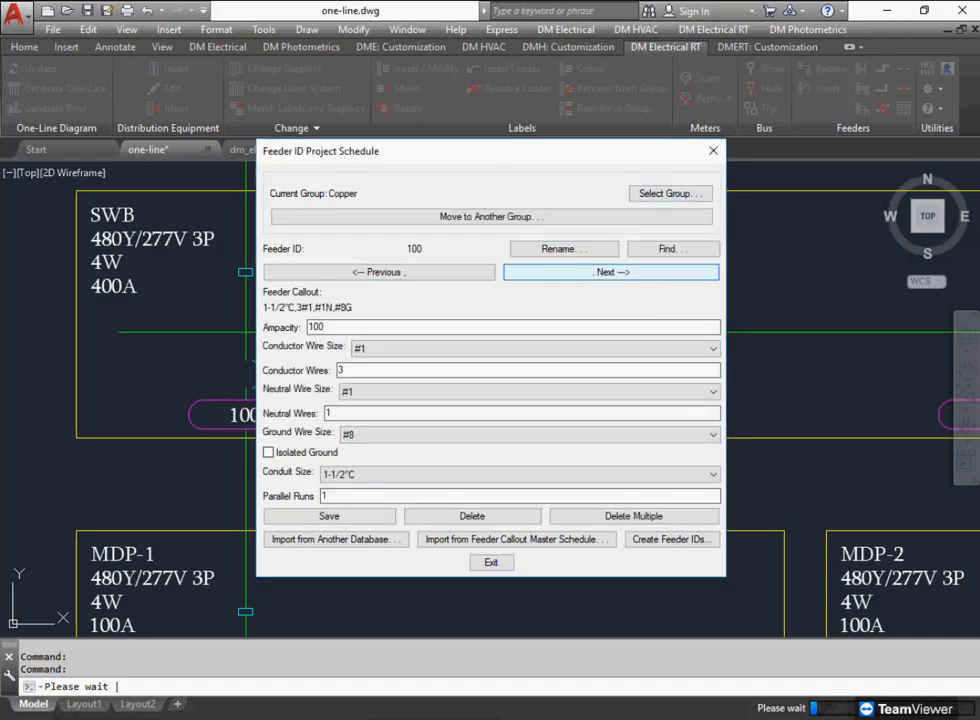
pyautogui.click(611, 272)
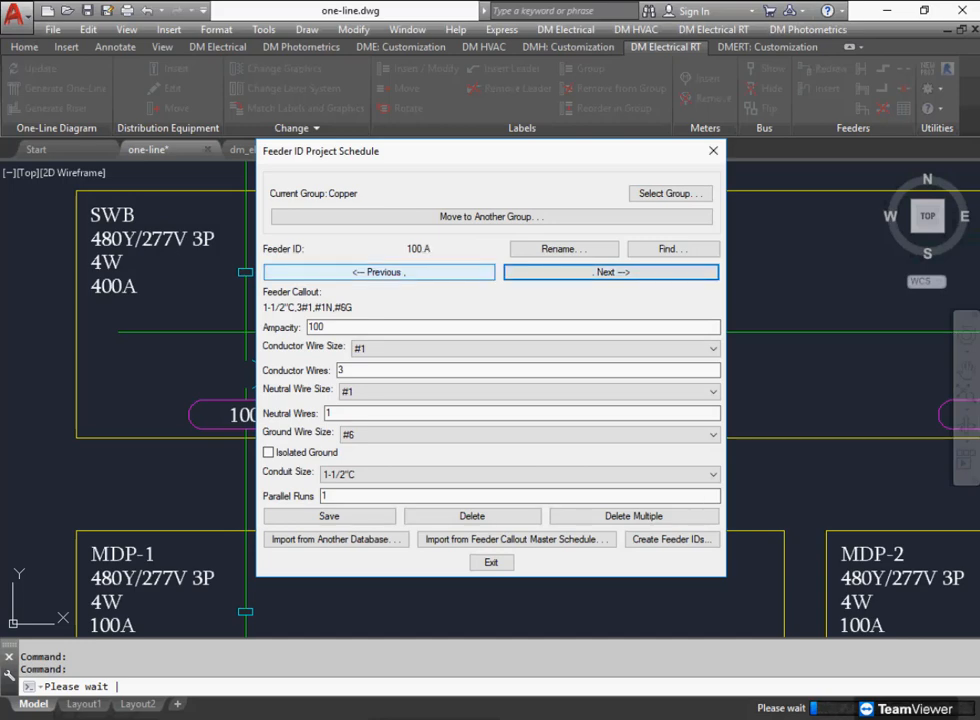
pyautogui.click(379, 272)
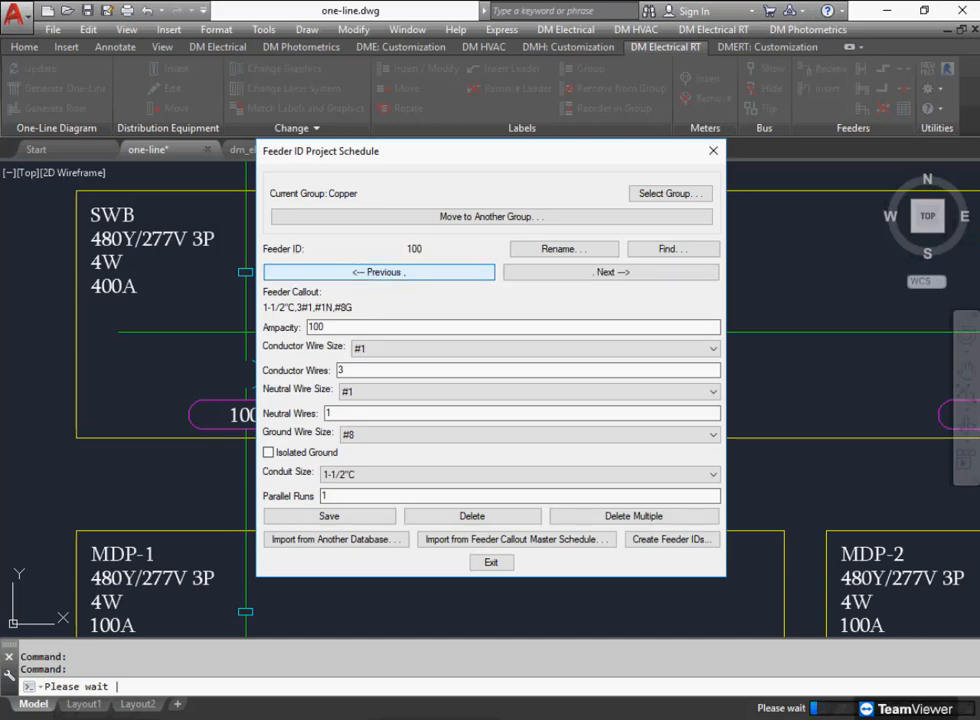
pyautogui.click(611, 272)
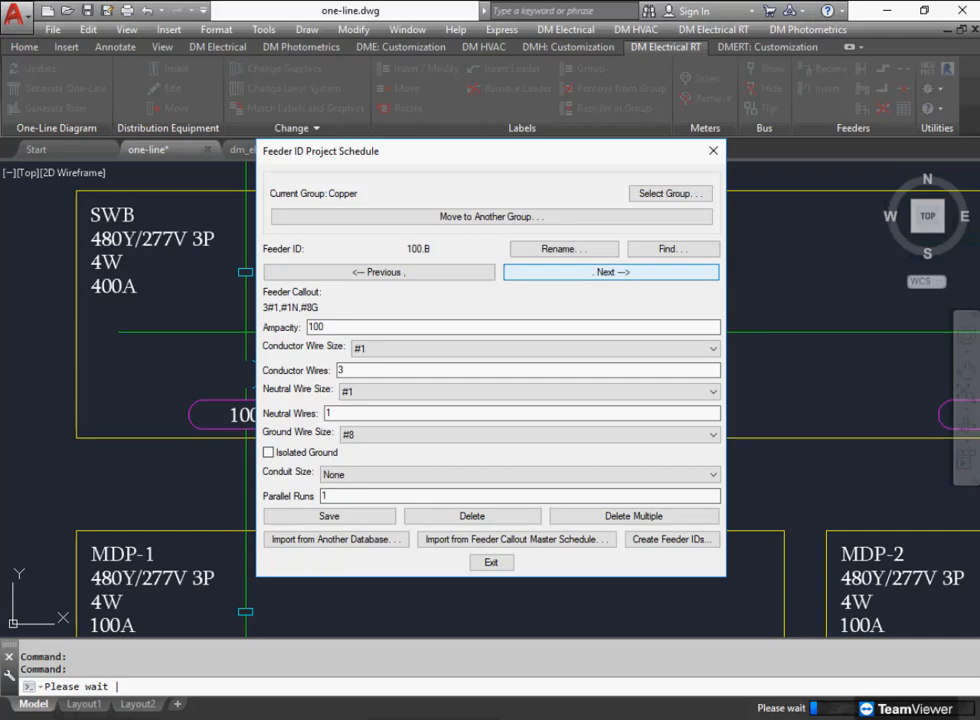
pyautogui.click(611, 272)
pyautogui.click(611, 272)
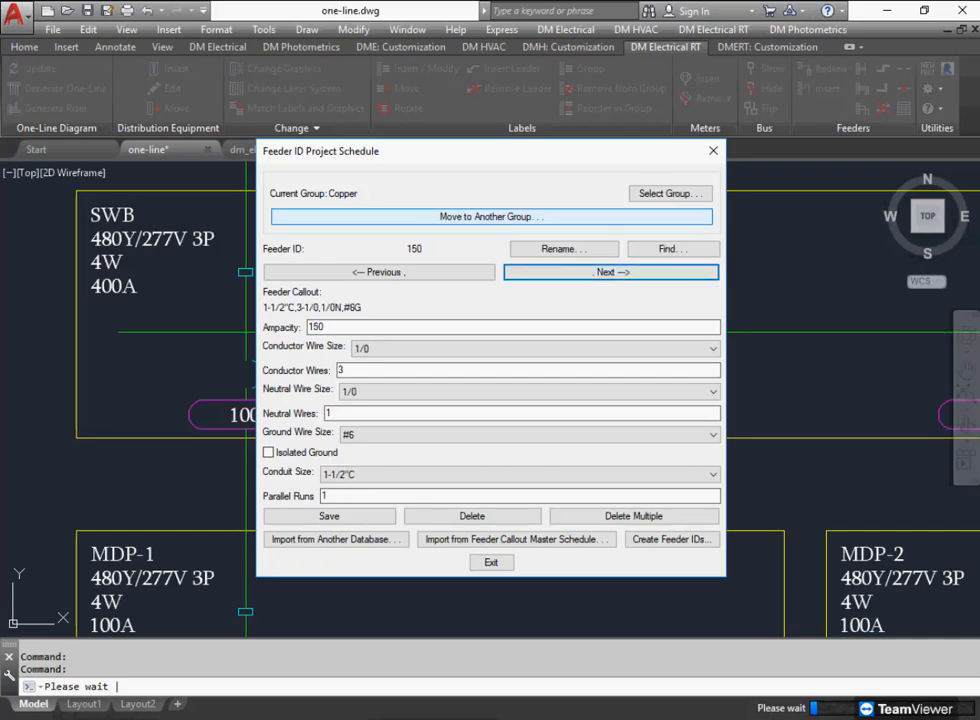
pyautogui.click(490, 216)
pyautogui.click(455, 418)
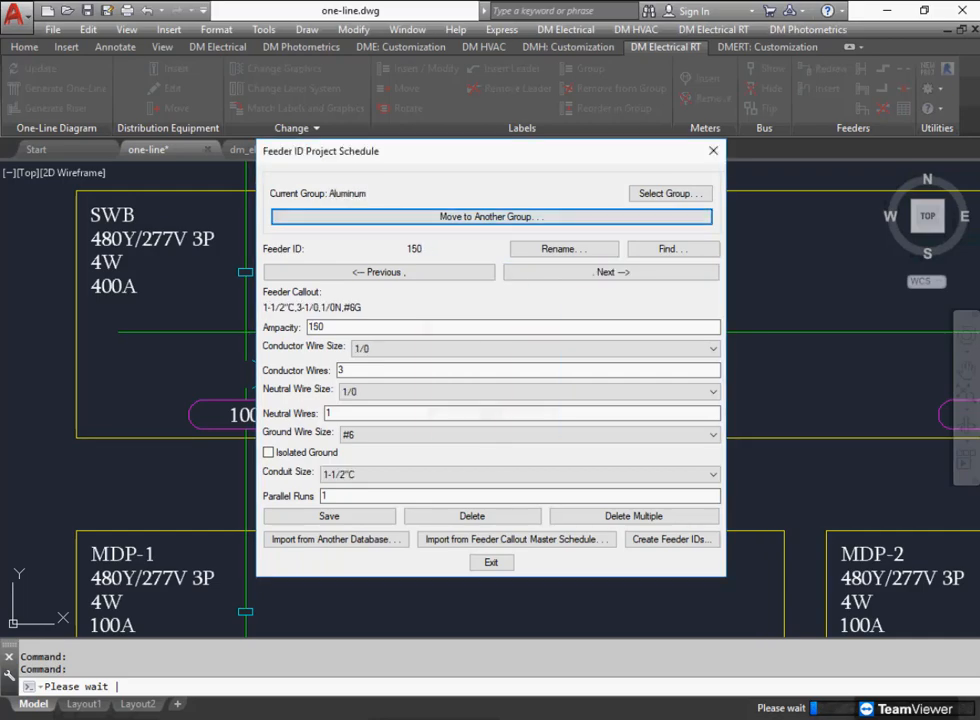
# Return to the Copper group, find feeder ID 400, move it to the Aluminum group and exit the feeder ID schedule.
pyautogui.click(668, 193)
pyautogui.doubleClick(362, 278)
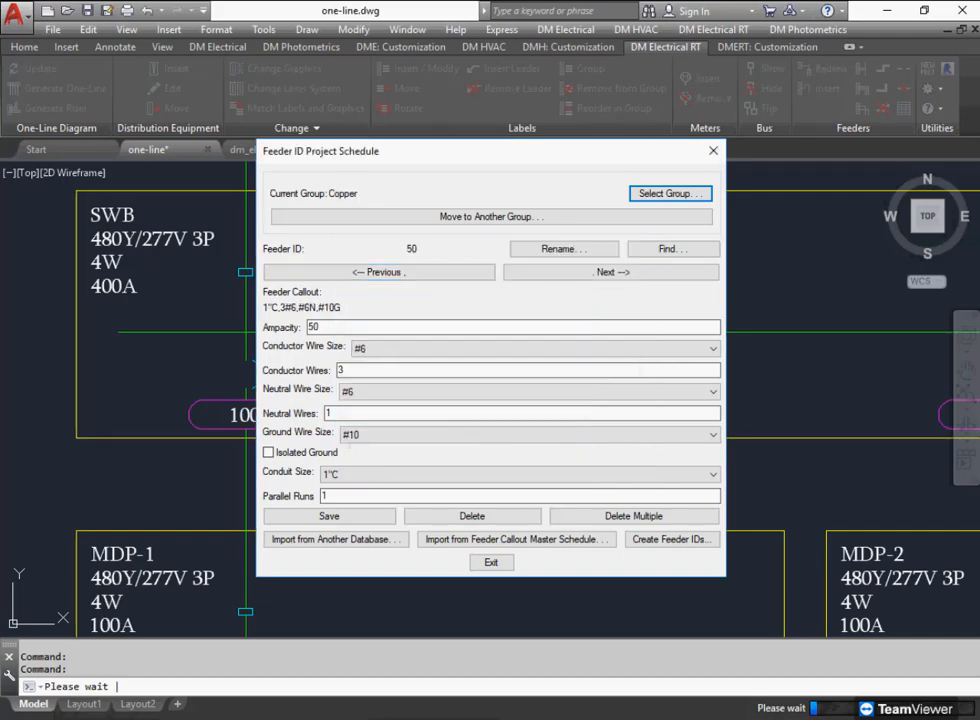
pyautogui.click(672, 248)
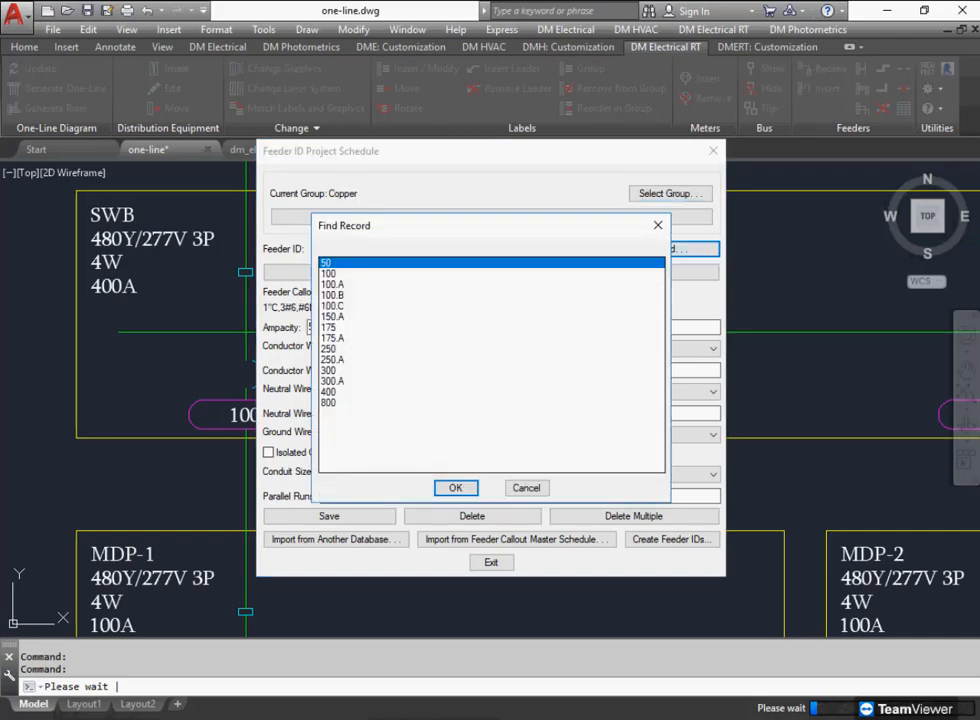
pyautogui.doubleClick(350, 392)
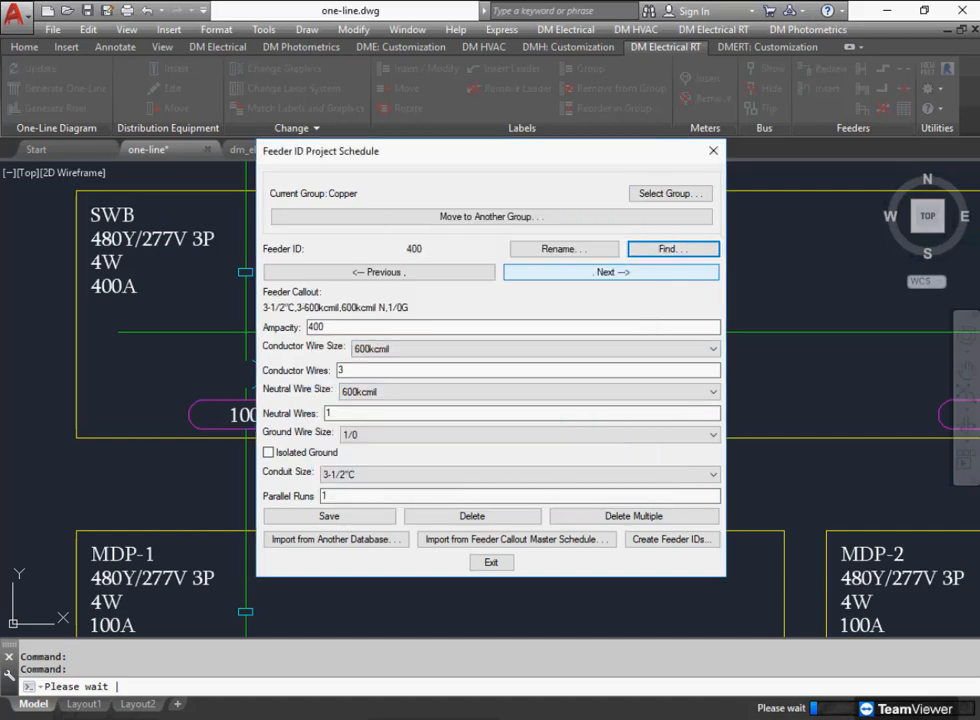
pyautogui.click(491, 217)
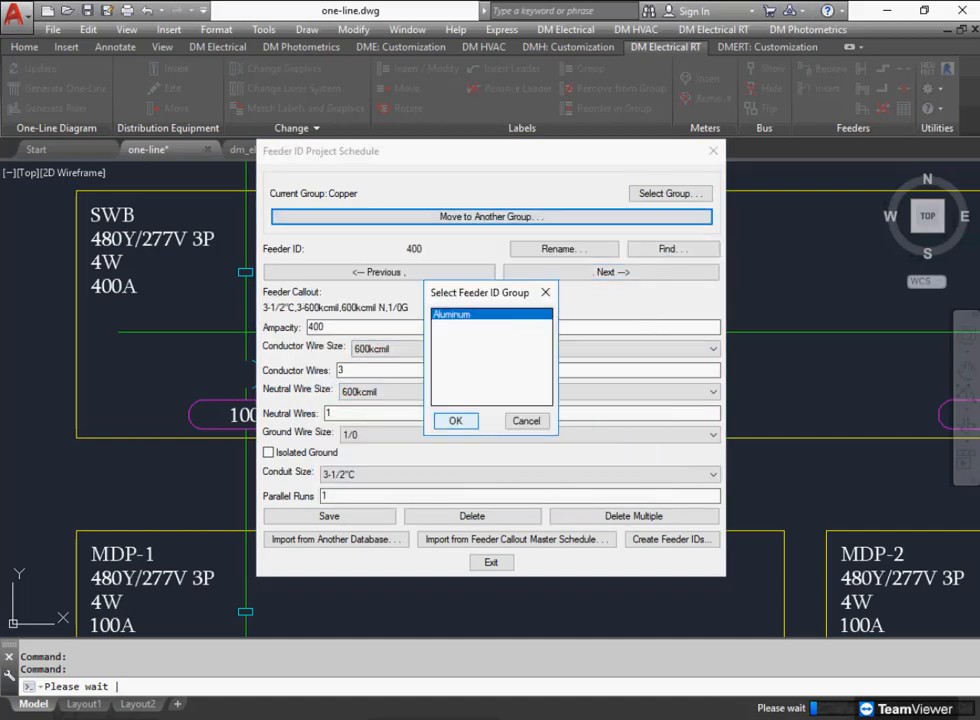
pyautogui.click(455, 418)
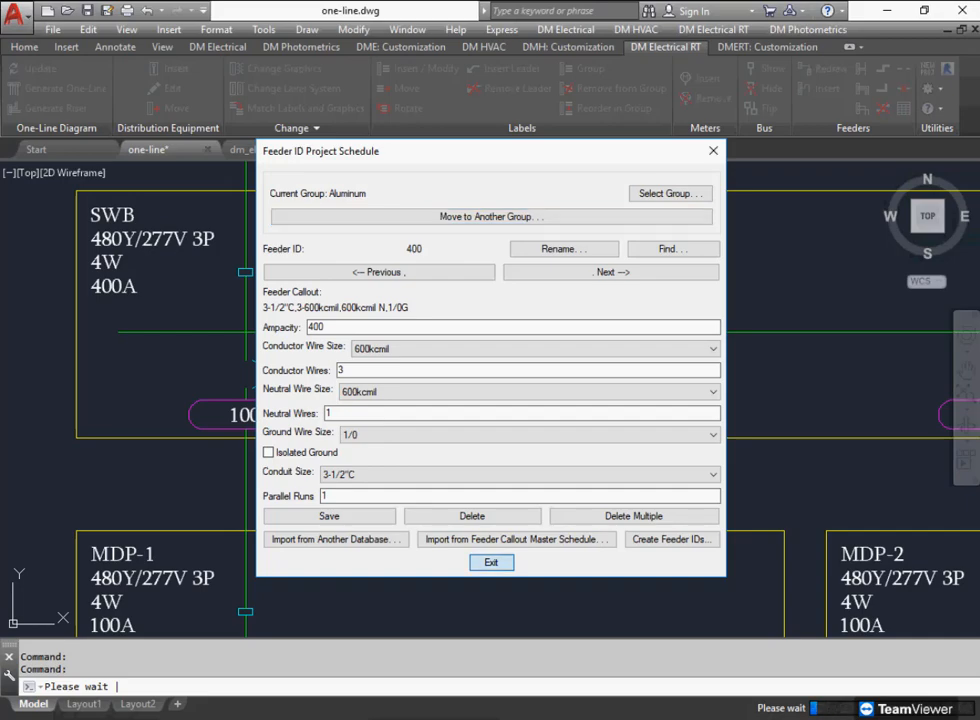
pyautogui.click(491, 562)
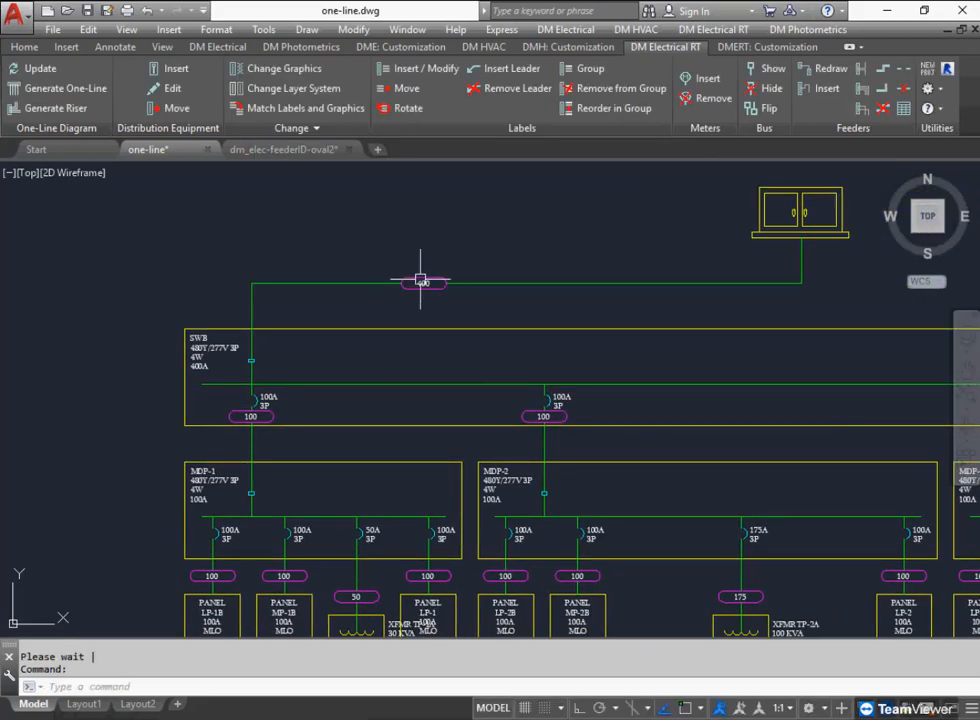
# Update the one-line diagram to apply the group change and inspect the 400 feeder ID above switchboard SWB.
pyautogui.click(40, 68)
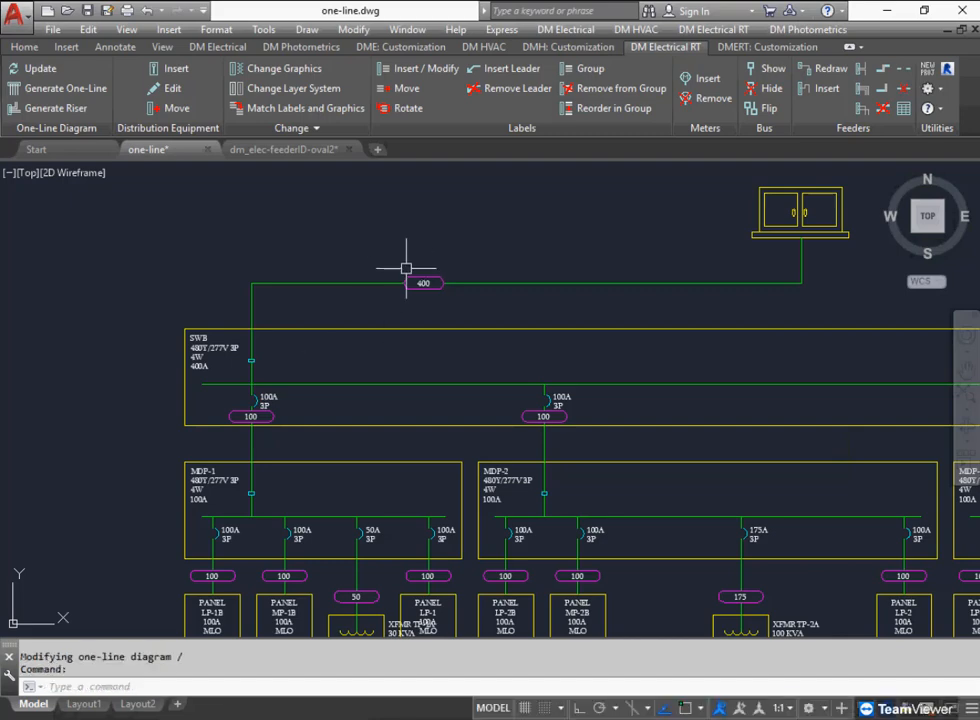
pyautogui.scroll(4, 416, 290)
pyautogui.moveTo(416, 291)
pyautogui.mouseDown(button='middle')
pyautogui.moveTo(457, 235)
pyautogui.moveTo(561, 224)
pyautogui.mouseUp(button='middle')
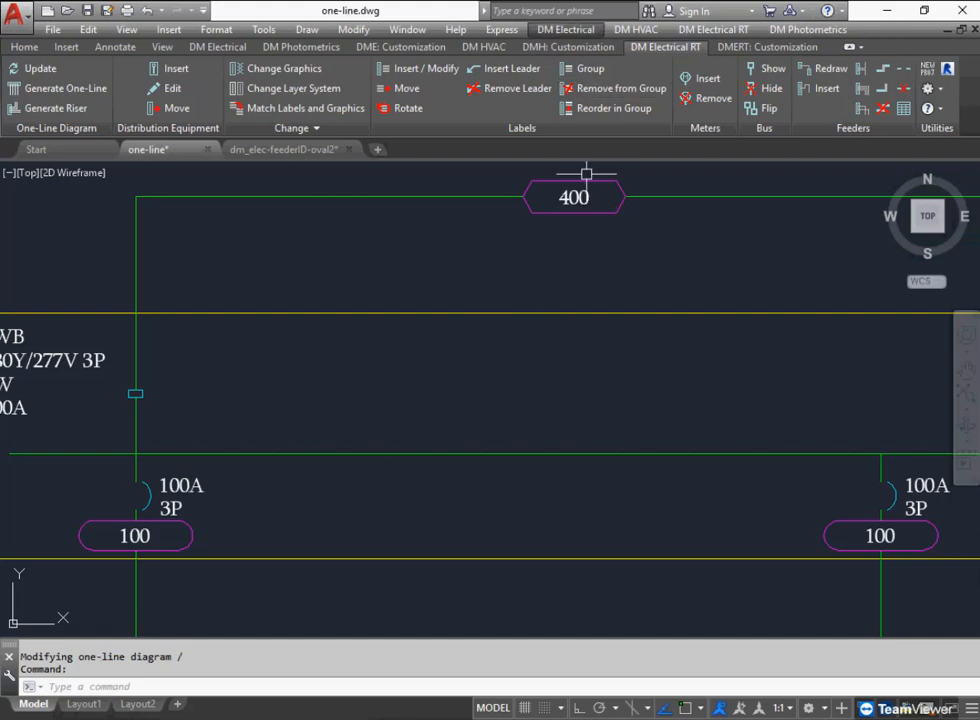
# Open the project options list and review the feeder ID format, automatic creation and master schedule copy and transfer settings.
pyautogui.click(565, 29)
pyautogui.moveTo(588, 485)
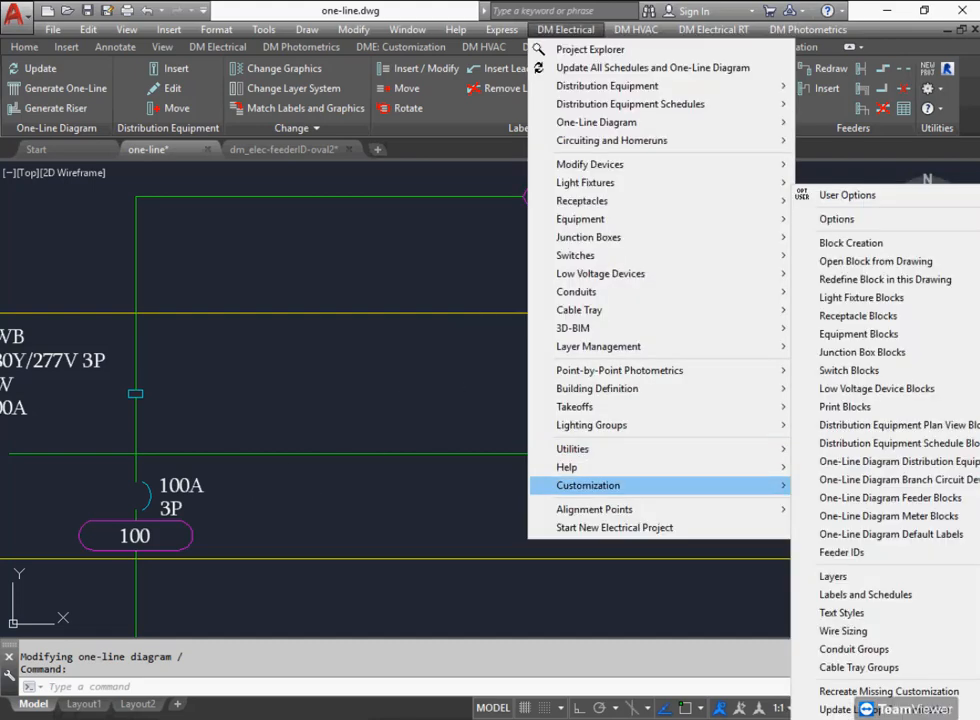
pyautogui.moveTo(836, 219)
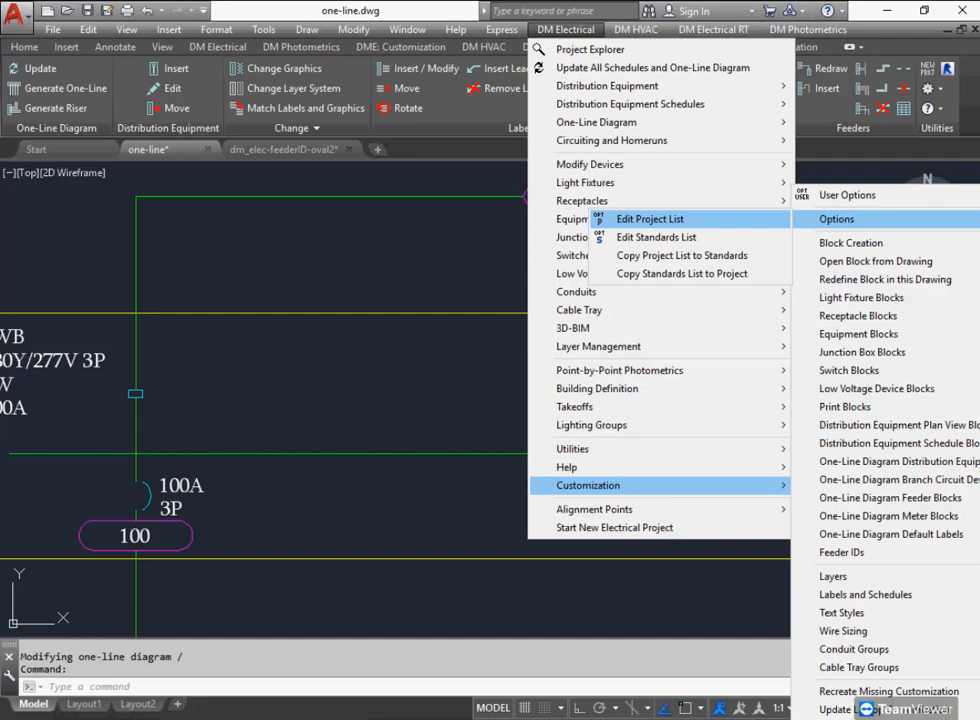
pyautogui.moveTo(713, 29)
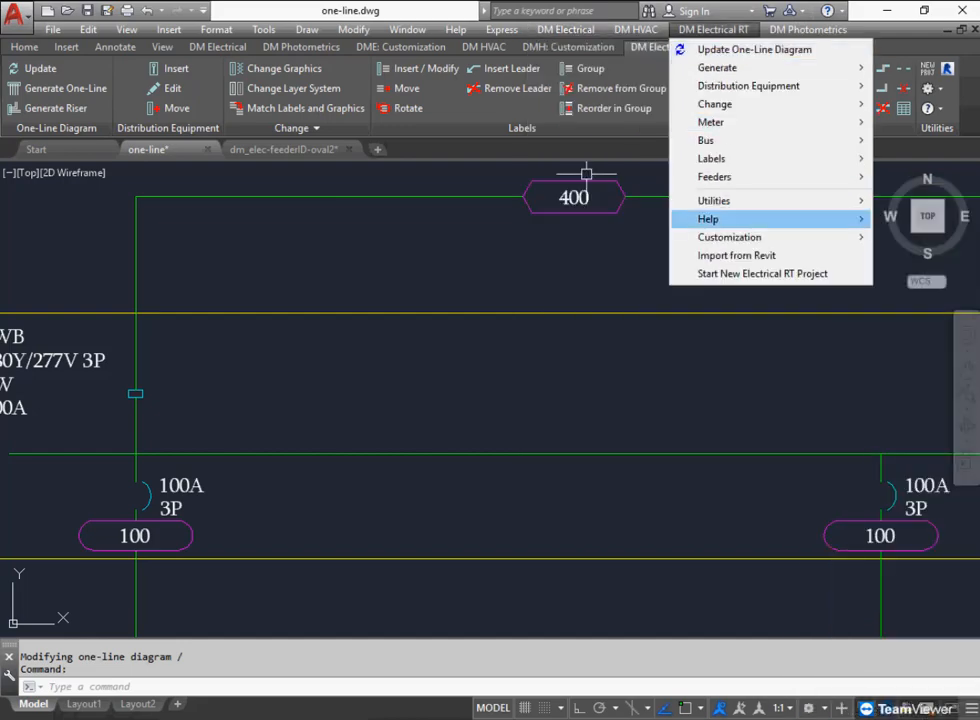
pyautogui.moveTo(729, 237)
pyautogui.moveTo(914, 261)
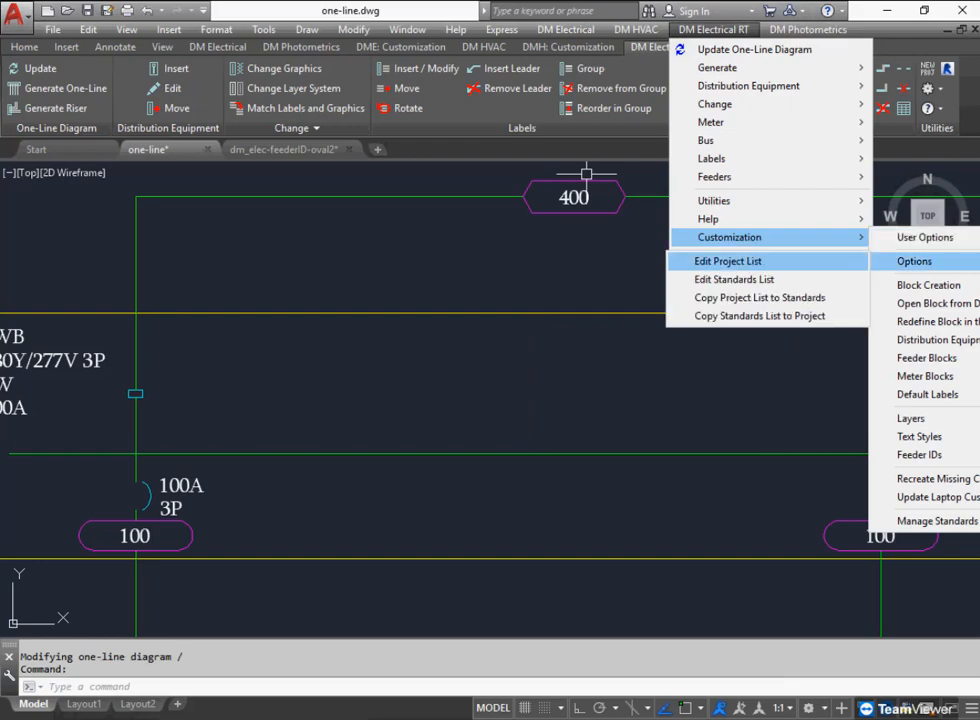
pyautogui.click(728, 261)
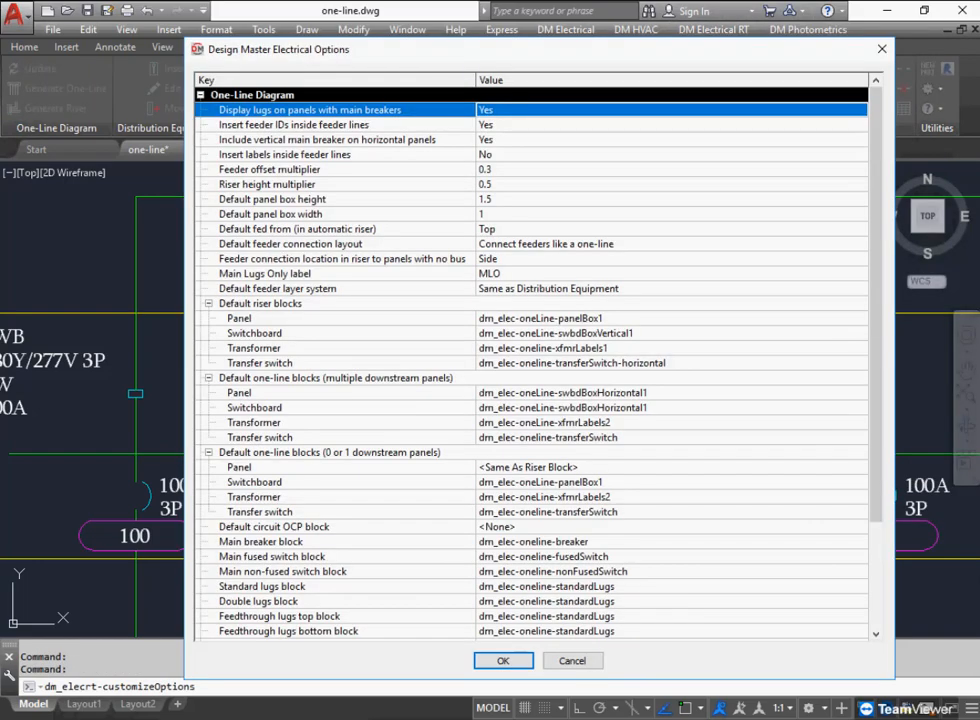
pyautogui.scroll(-5, 530, 355)
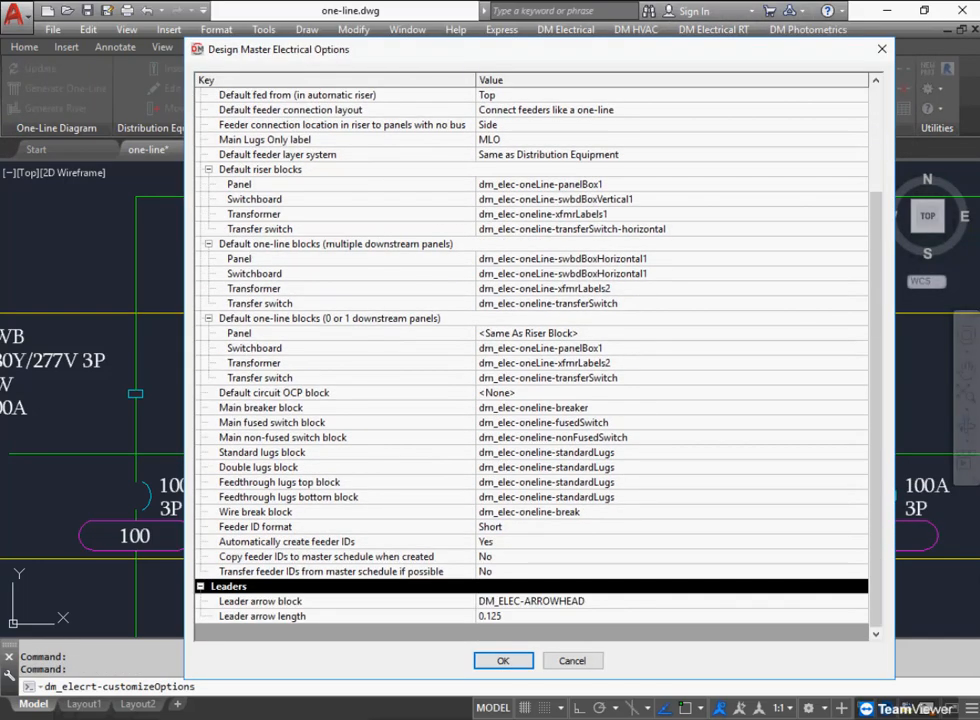
pyautogui.click(530, 526)
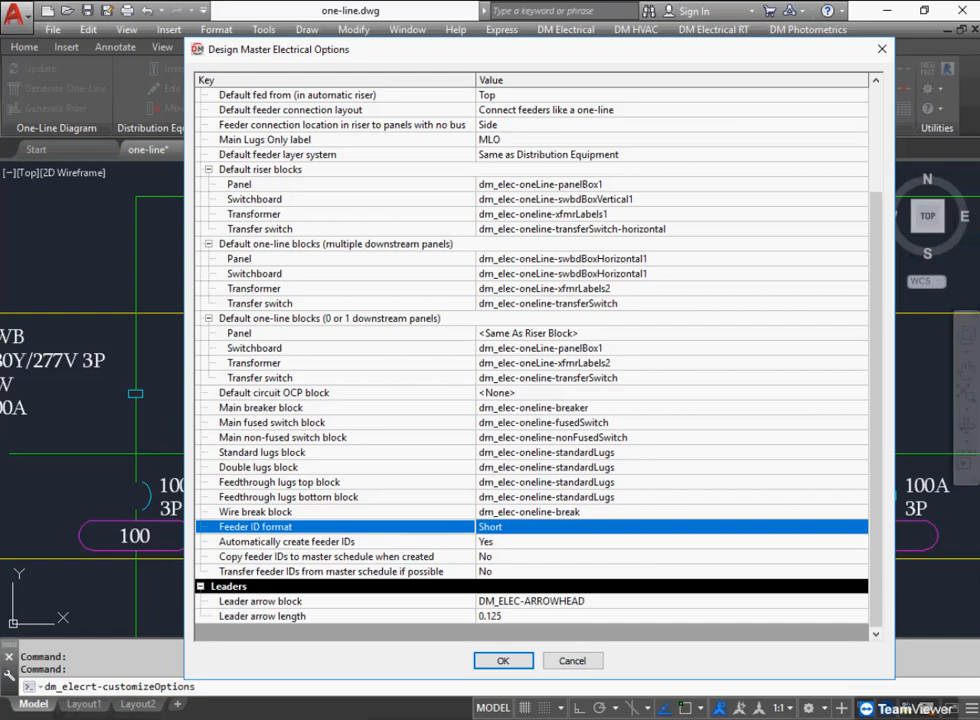
pyautogui.click(530, 541)
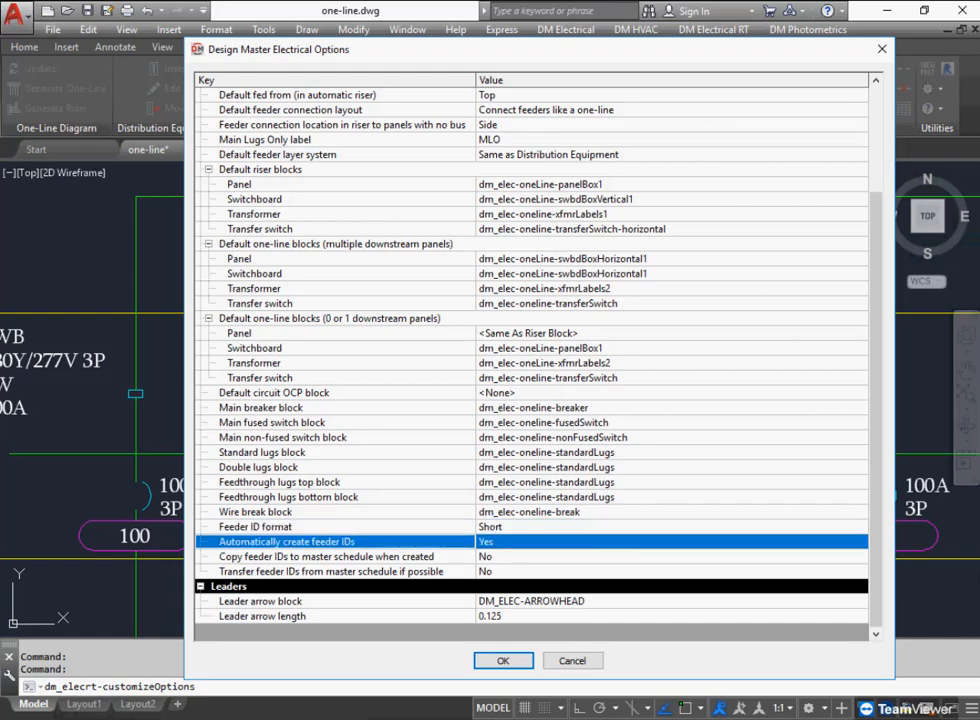
pyautogui.click(530, 556)
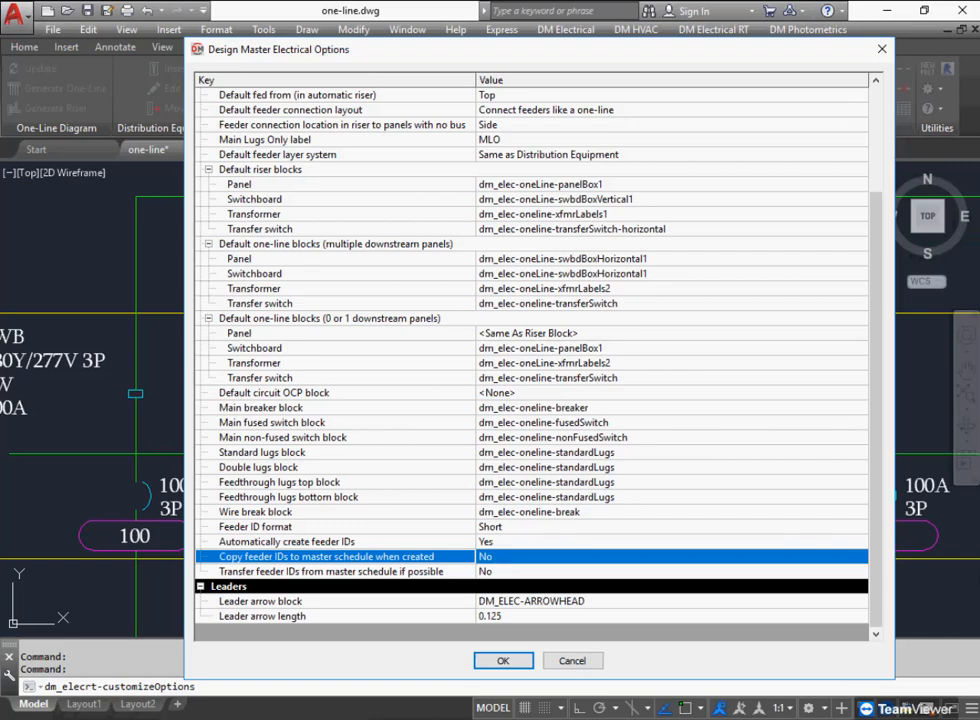
pyautogui.click(530, 571)
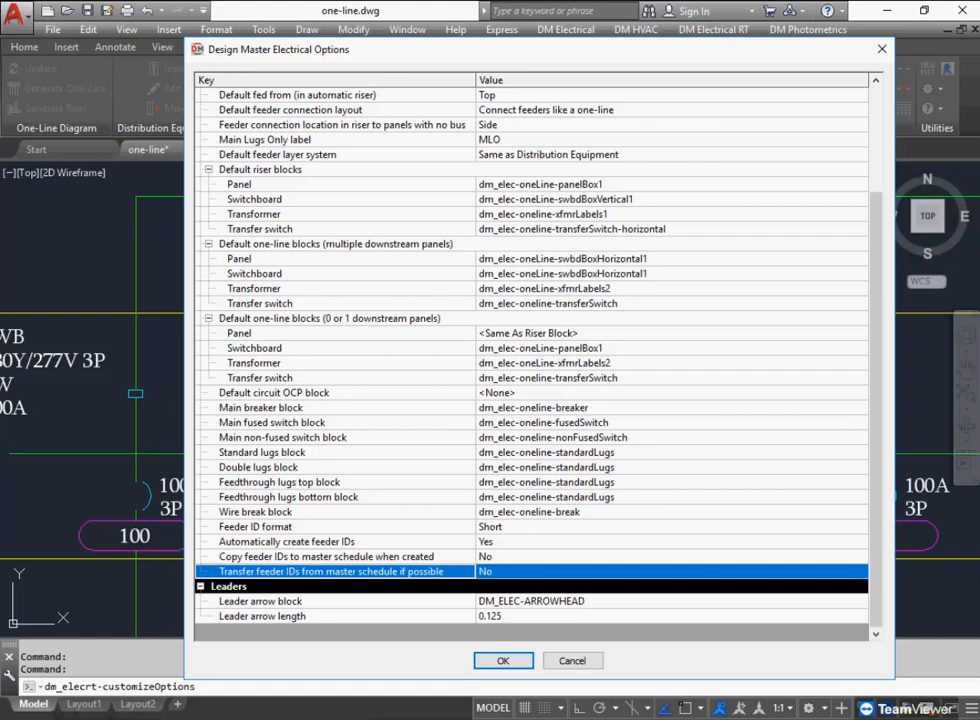
# Set automatic creation of feeder IDs to No, keep the feeder ID format as Short and accept the project options.
pyautogui.click(286, 541)
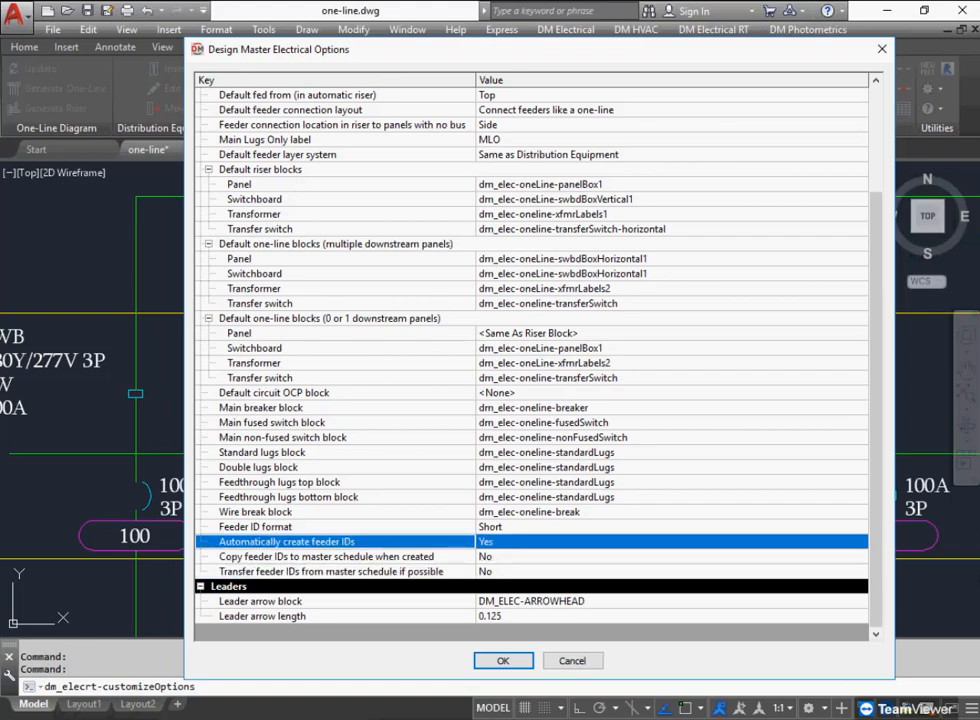
pyautogui.click(671, 541)
pyautogui.click(671, 570)
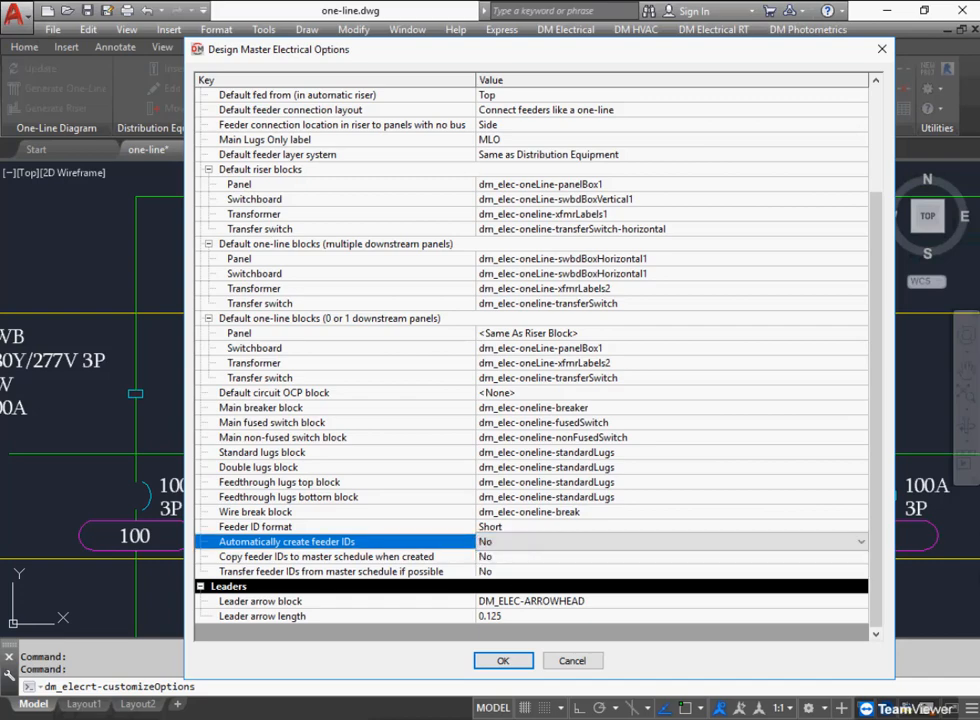
pyautogui.click(671, 526)
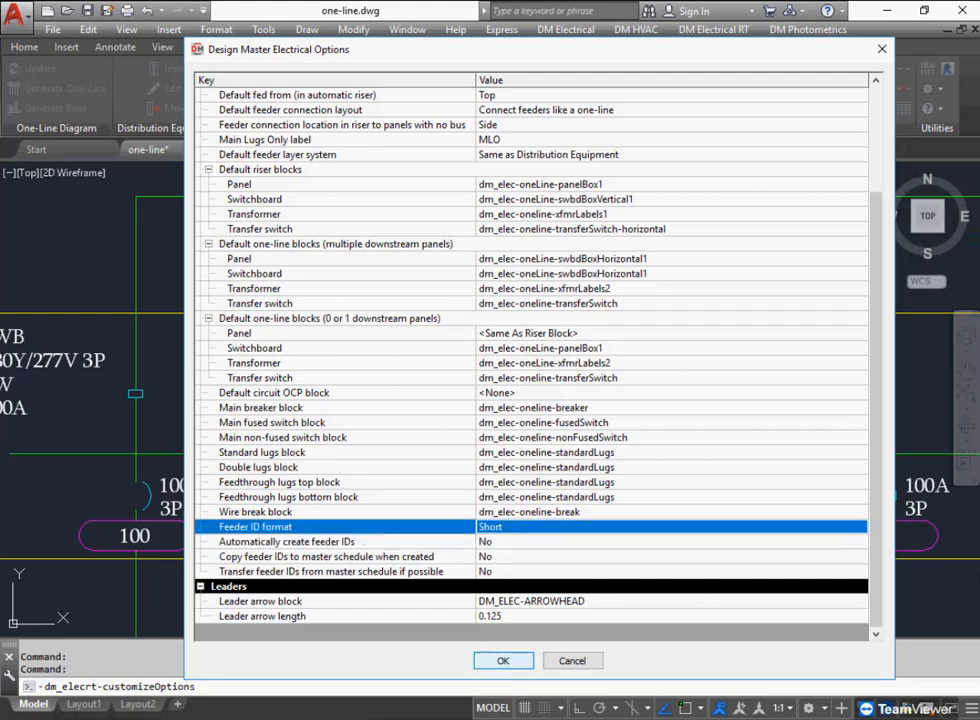
pyautogui.click(492, 526)
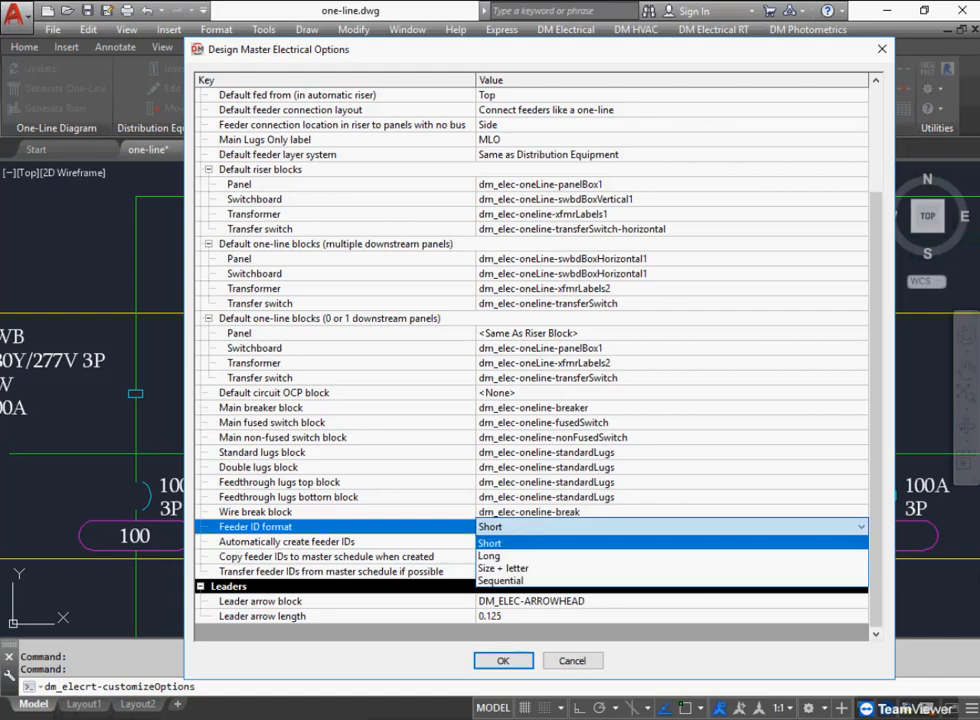
pyautogui.click(490, 542)
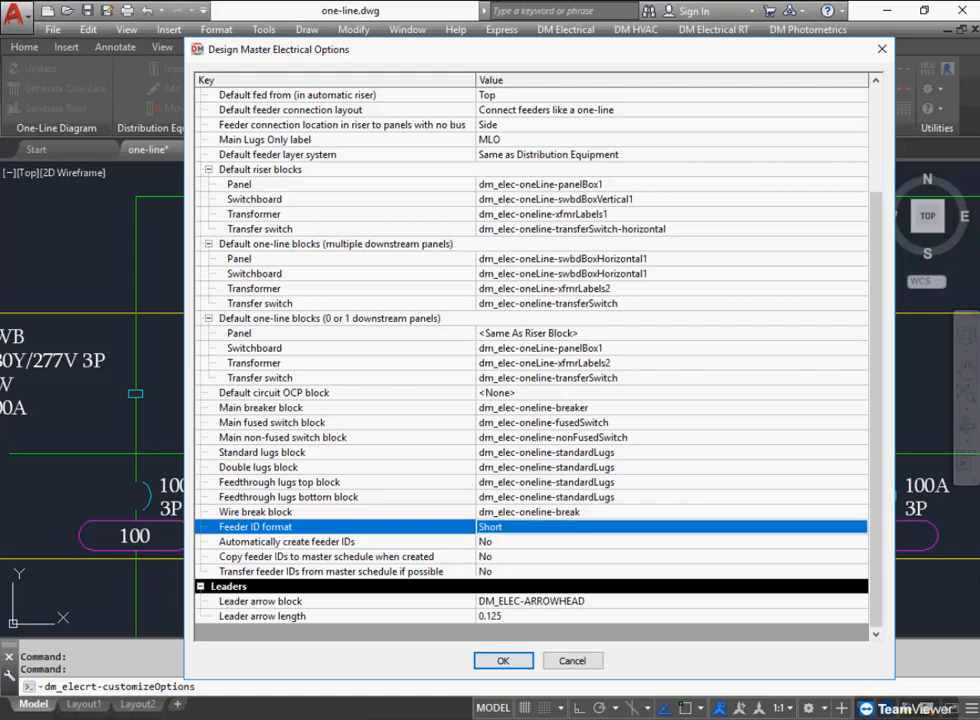
pyautogui.click(503, 660)
# Open the feeder ID project schedule and delete feeder IDs 150 and 400 from the Aluminum group.
pyautogui.scroll(-6, 470, 448)
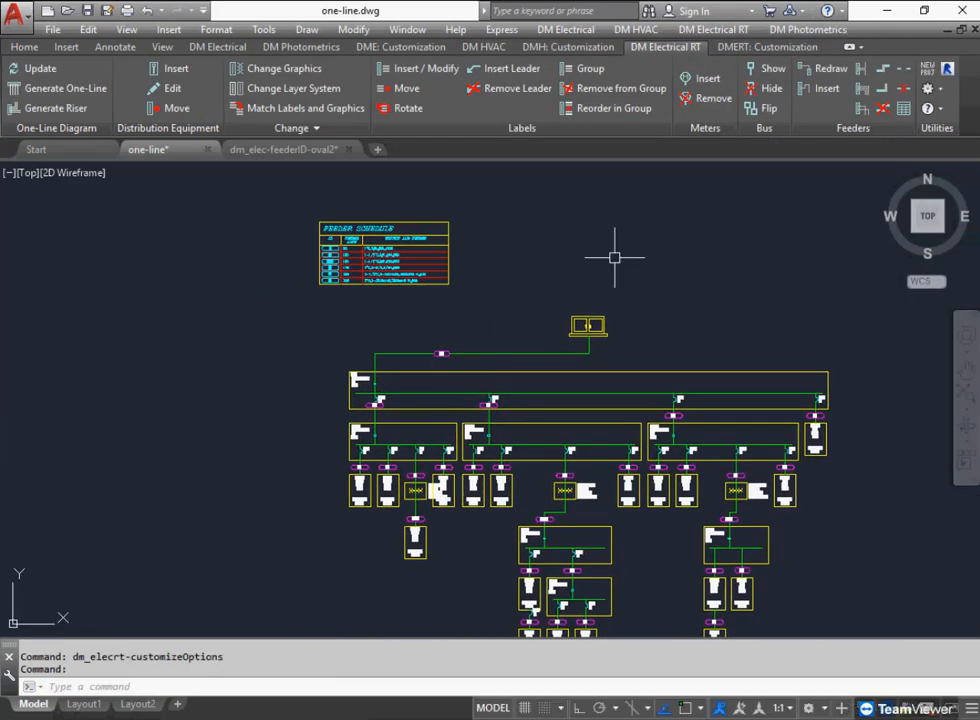
pyautogui.click(565, 29)
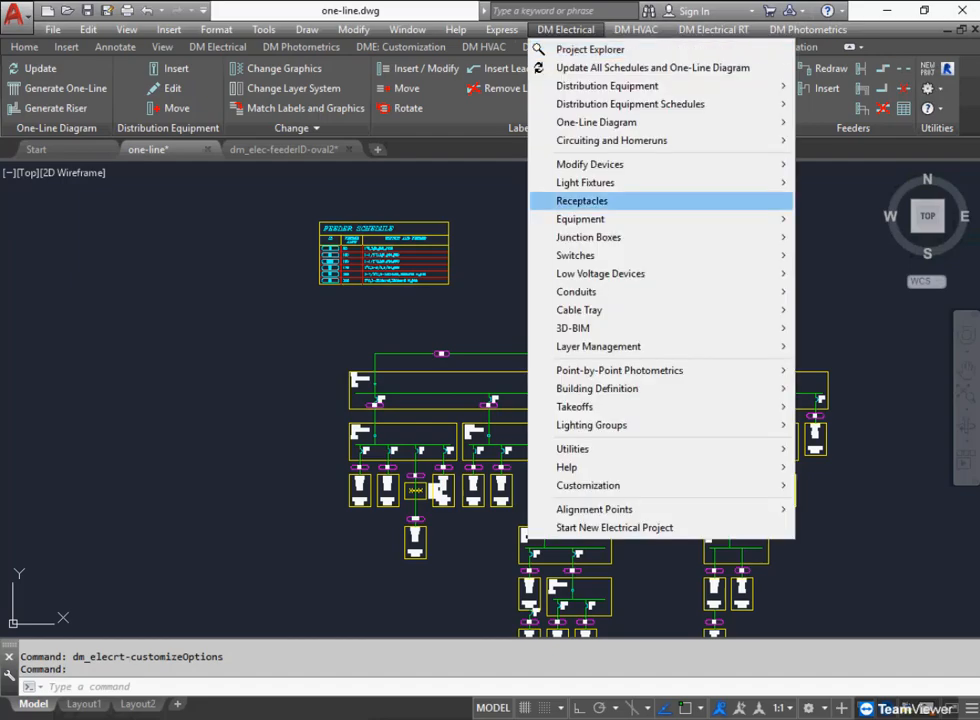
pyautogui.moveTo(620, 485)
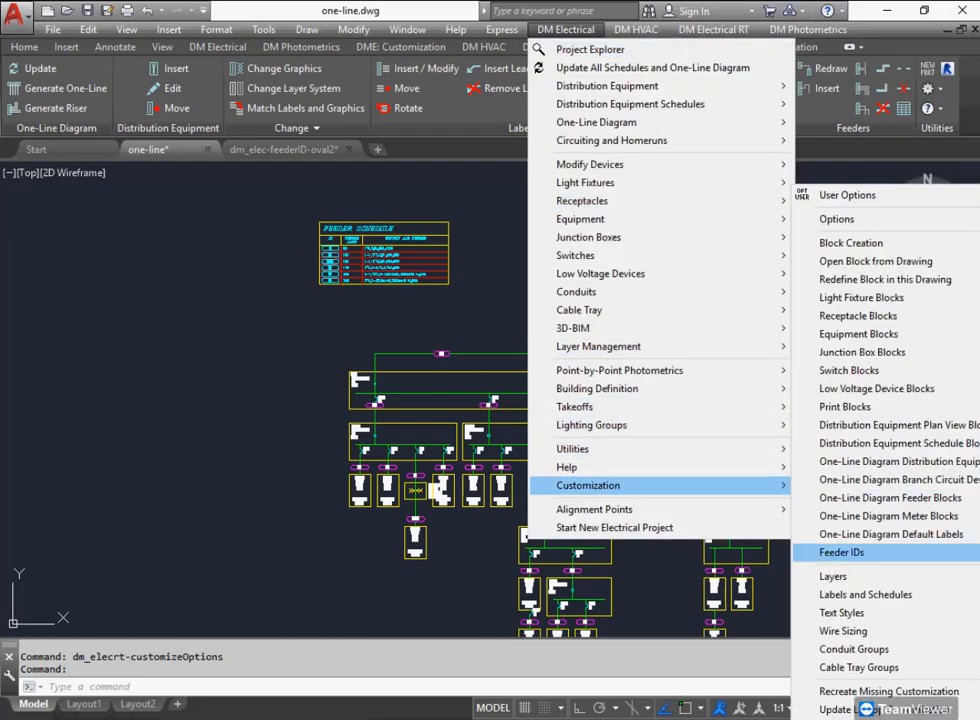
pyautogui.moveTo(841, 552)
pyautogui.click(715, 549)
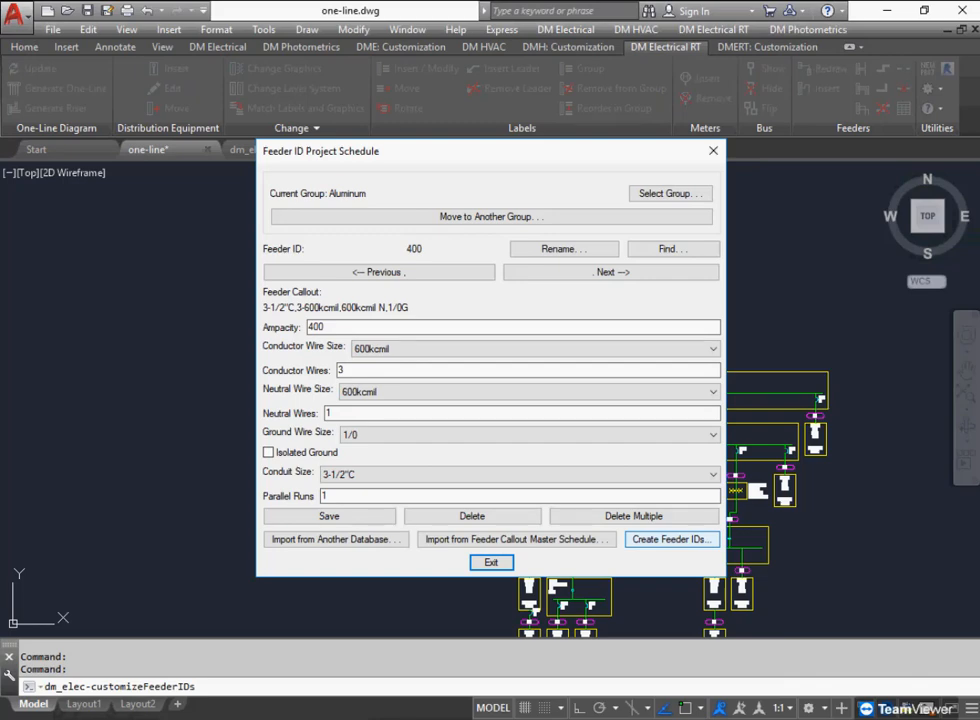
pyautogui.click(633, 516)
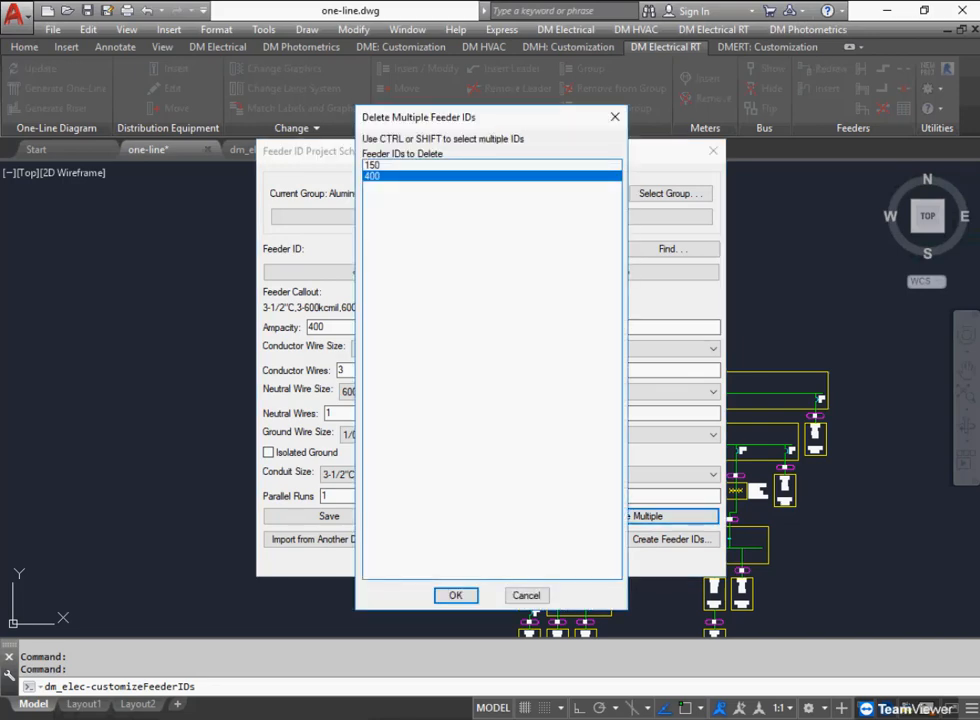
pyautogui.keyDown('ctrl'); pyautogui.click(491, 165); pyautogui.keyUp('ctrl')
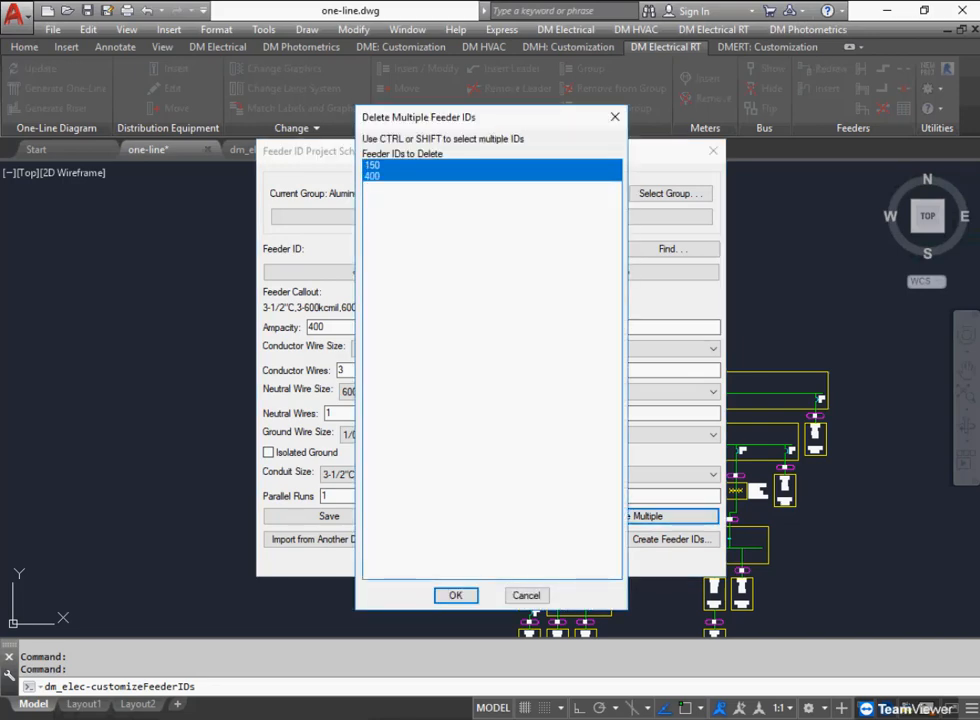
pyautogui.click(455, 595)
# Switch to the Copper group, delete all of its feeder IDs from 50 to 800 and exit the schedule.
pyautogui.click(670, 193)
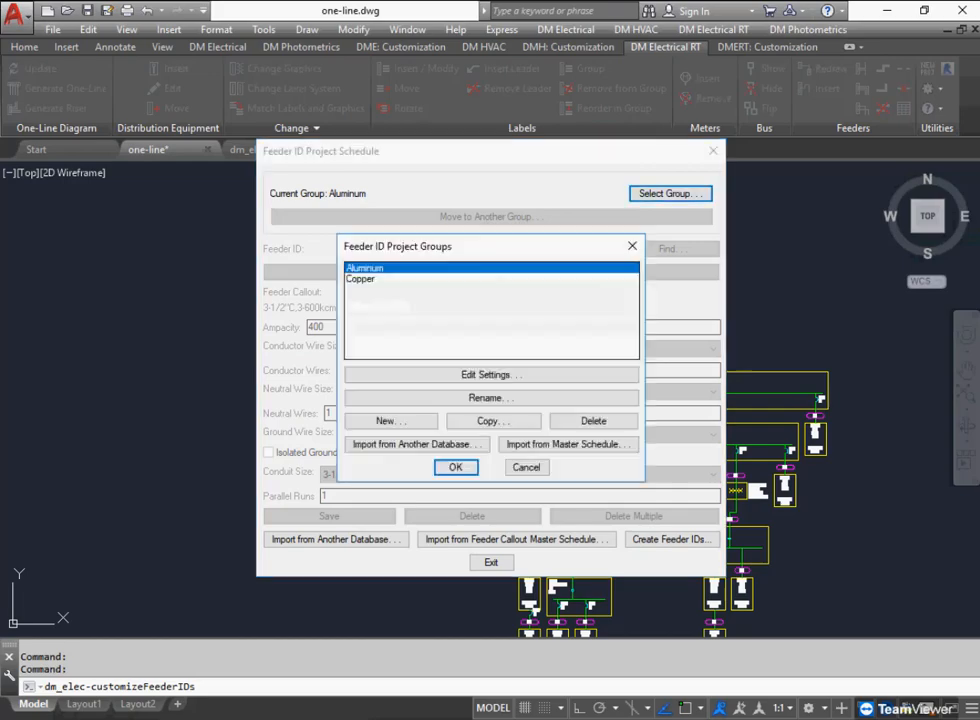
pyautogui.click(360, 279)
pyautogui.click(455, 467)
pyautogui.click(633, 516)
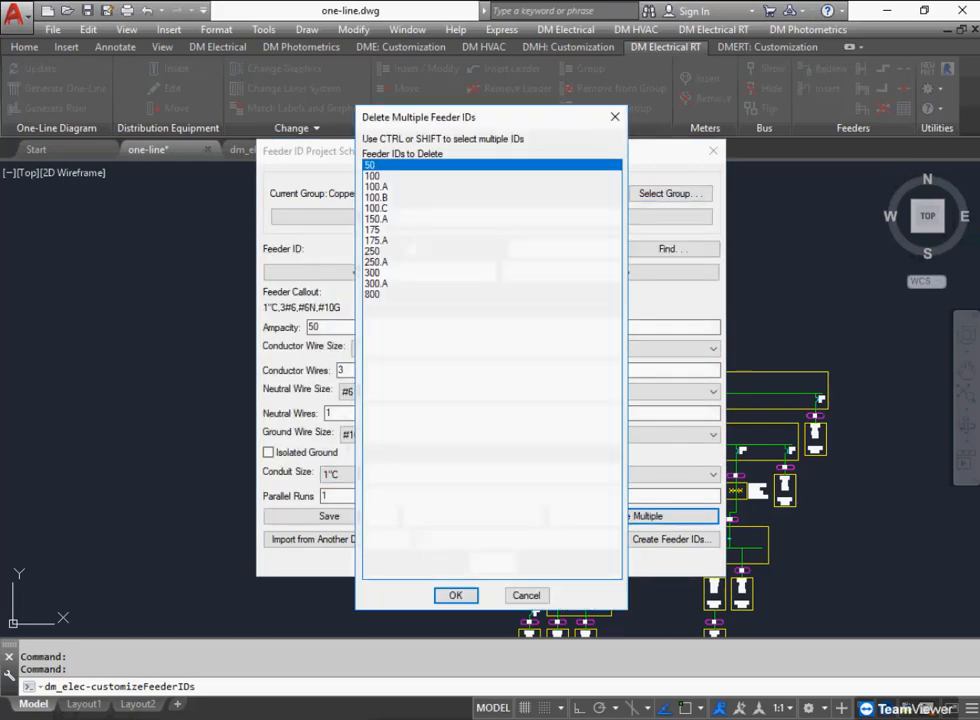
pyautogui.moveTo(491, 165); pyautogui.dragTo(491, 294)
pyautogui.click(455, 595)
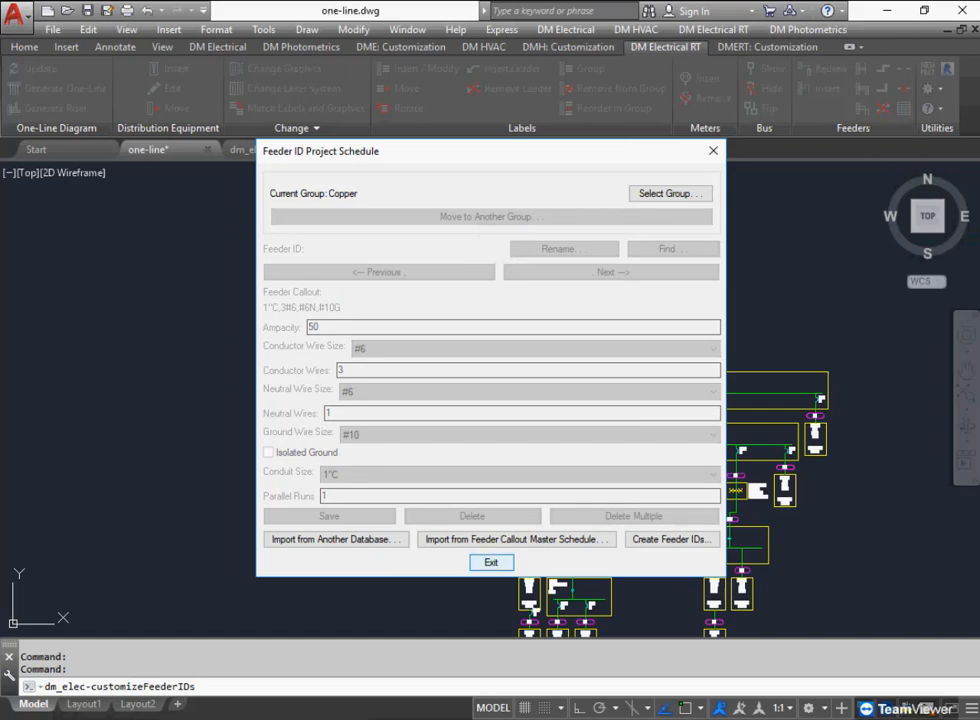
pyautogui.click(490, 562)
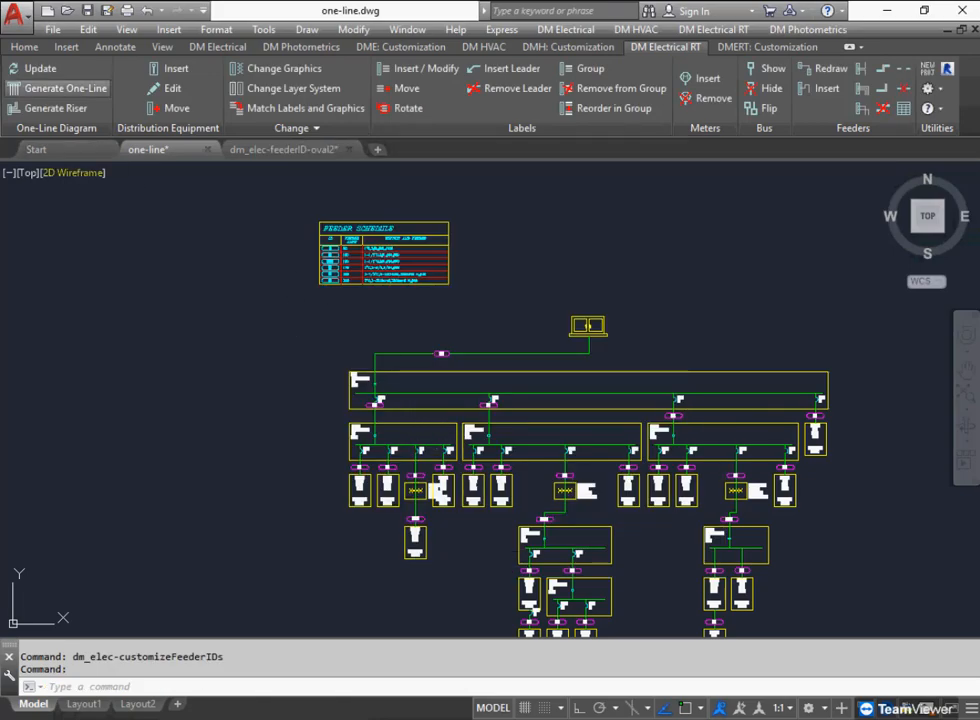
# Update the one-line diagram and create feeder ID 100 in the Copper group for the 100 A feeder callout.
pyautogui.click(40, 68)
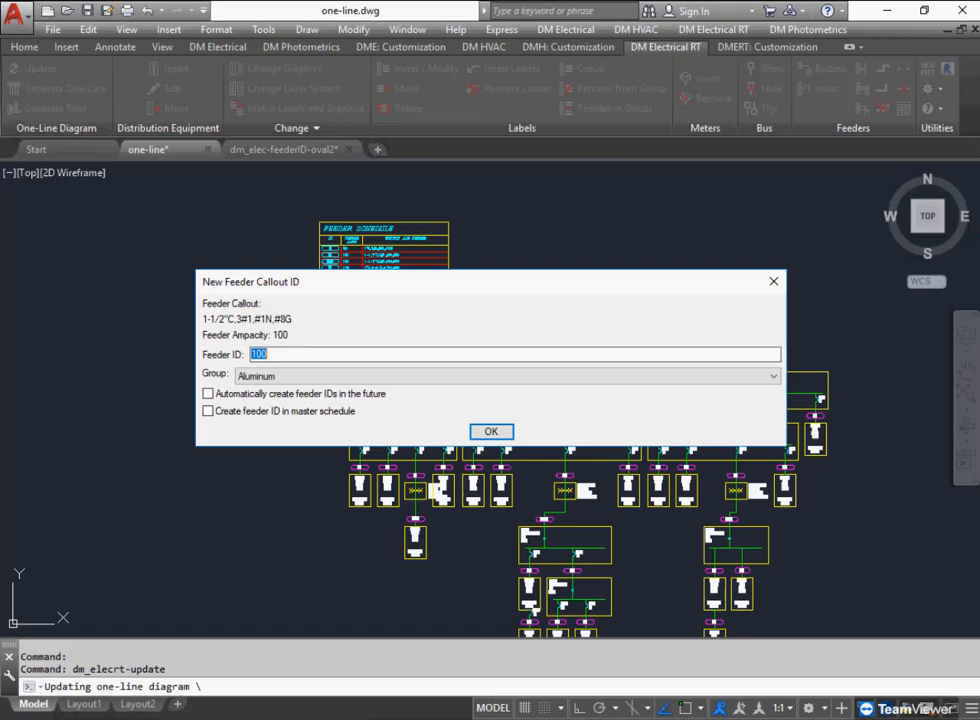
pyautogui.click(267, 354)
pyautogui.press('Tab')
pyautogui.hotkey('alt', 'Down')
pyautogui.press('Down')
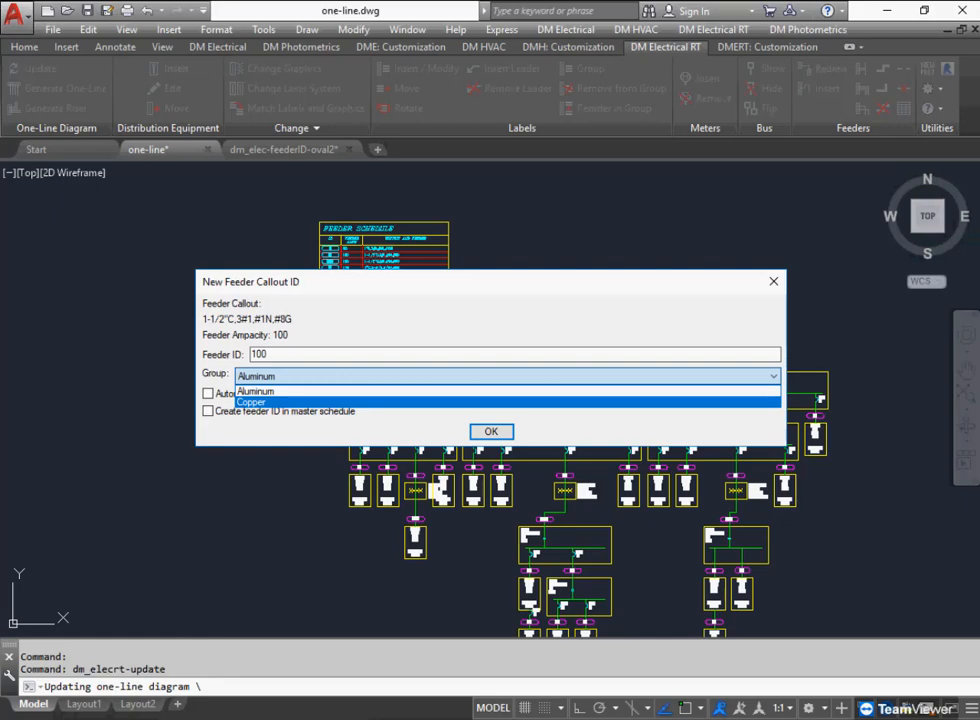
pyautogui.press('Return')
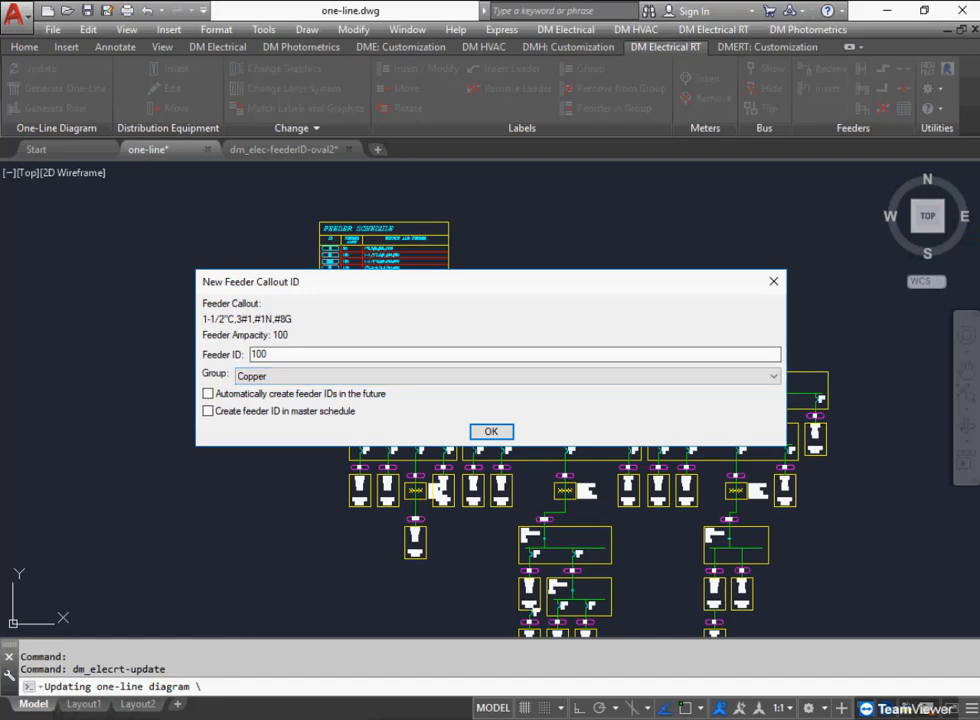
pyautogui.click(266, 354)
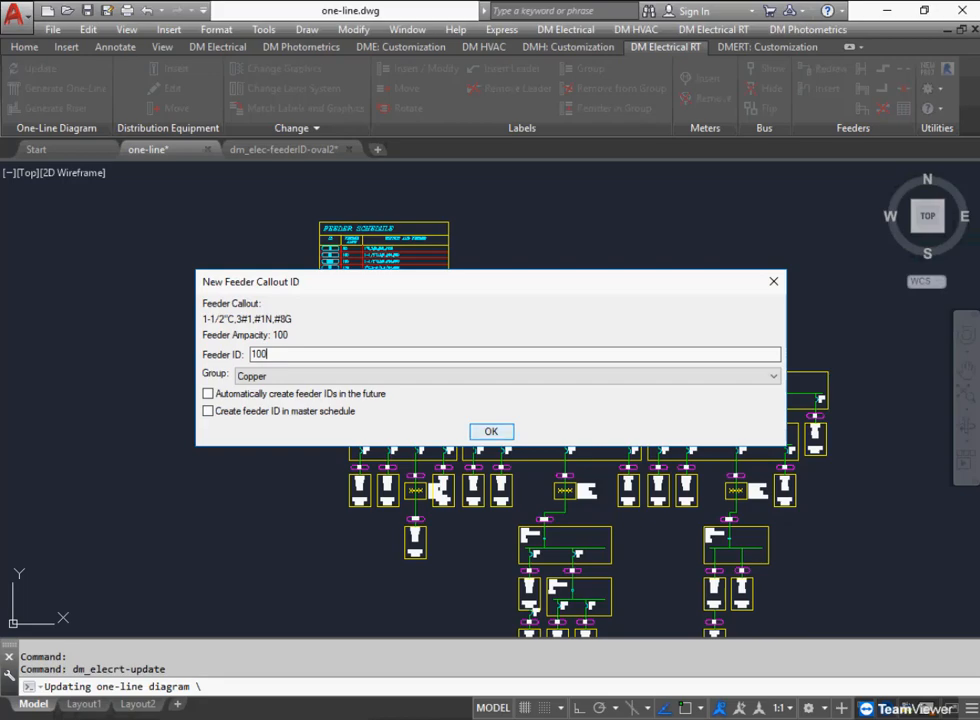
pyautogui.press('Return')
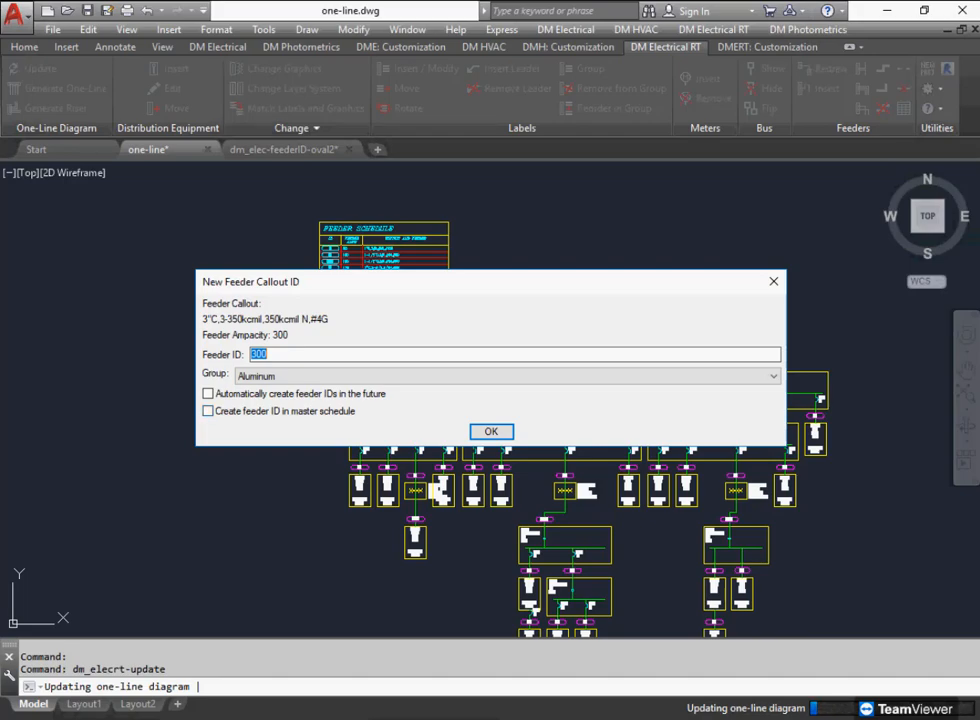
# Accept feeder ID 300 in the Aluminum group, and create feeder ID 250 with future automatic creation and master schedule creation enabled.
pyautogui.press('Return')
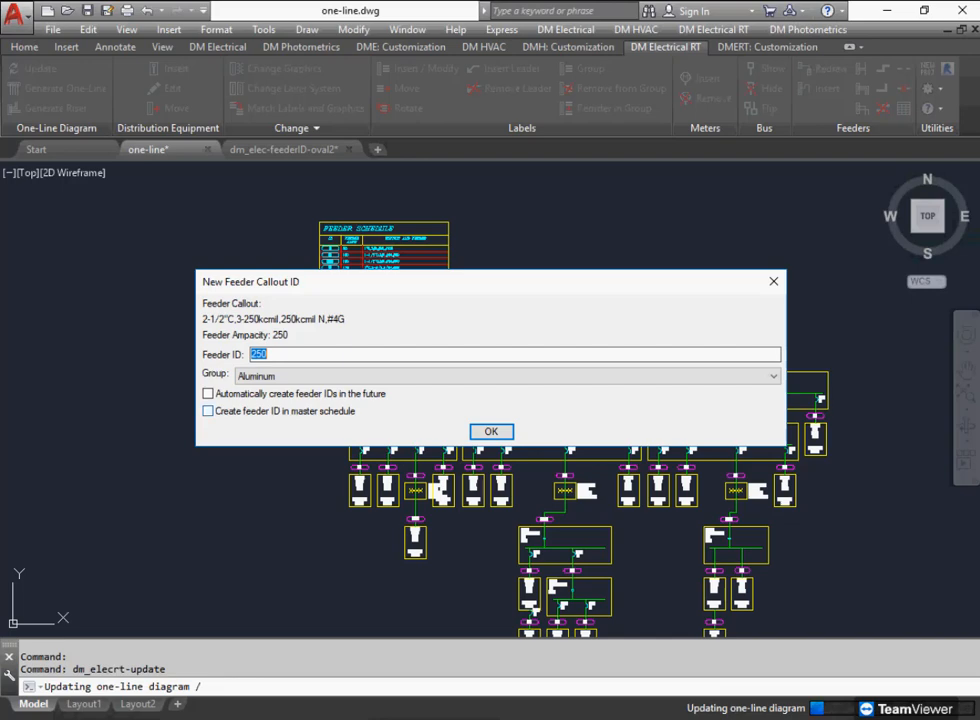
pyautogui.click(208, 411)
pyautogui.click(208, 393)
pyautogui.press('Return')
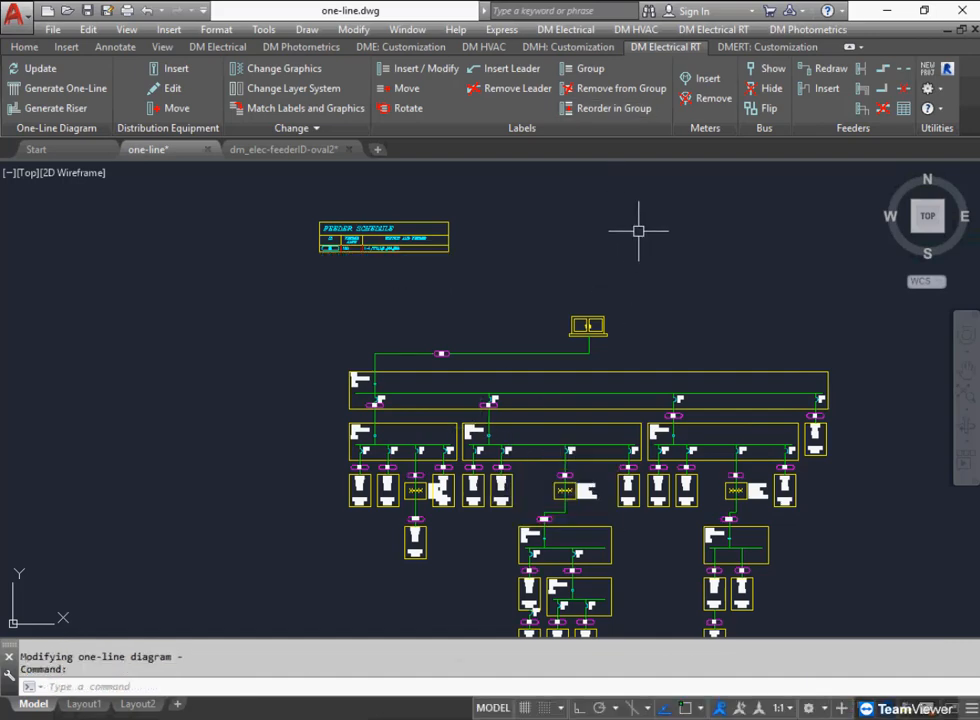
# Open the feeder ID master list for editing.
pyautogui.click(713, 29)
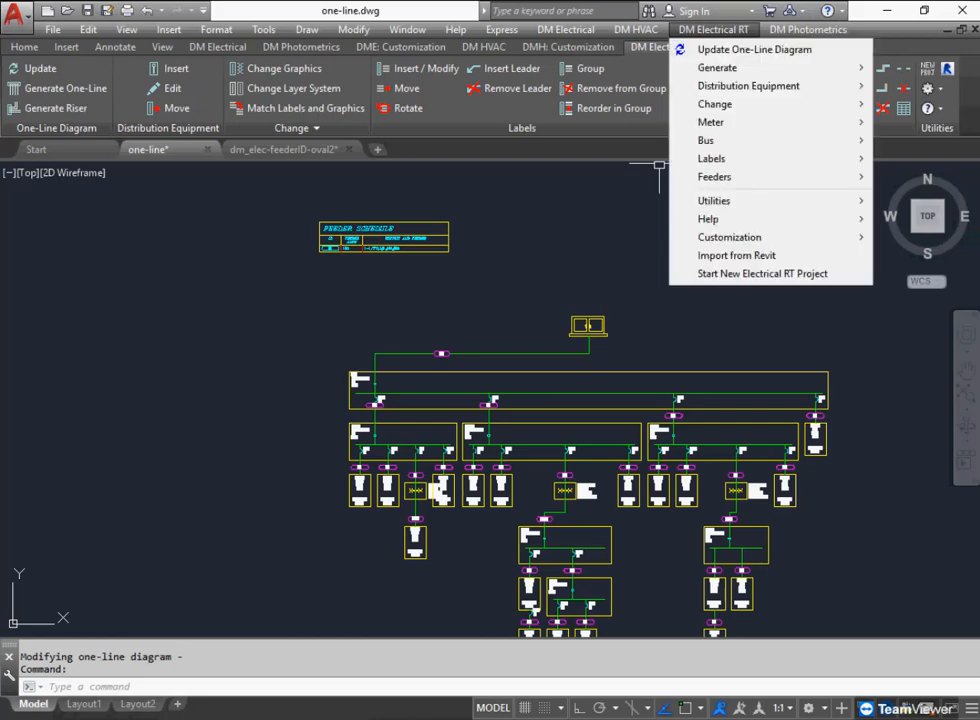
pyautogui.moveTo(729, 237)
pyautogui.moveTo(918, 455)
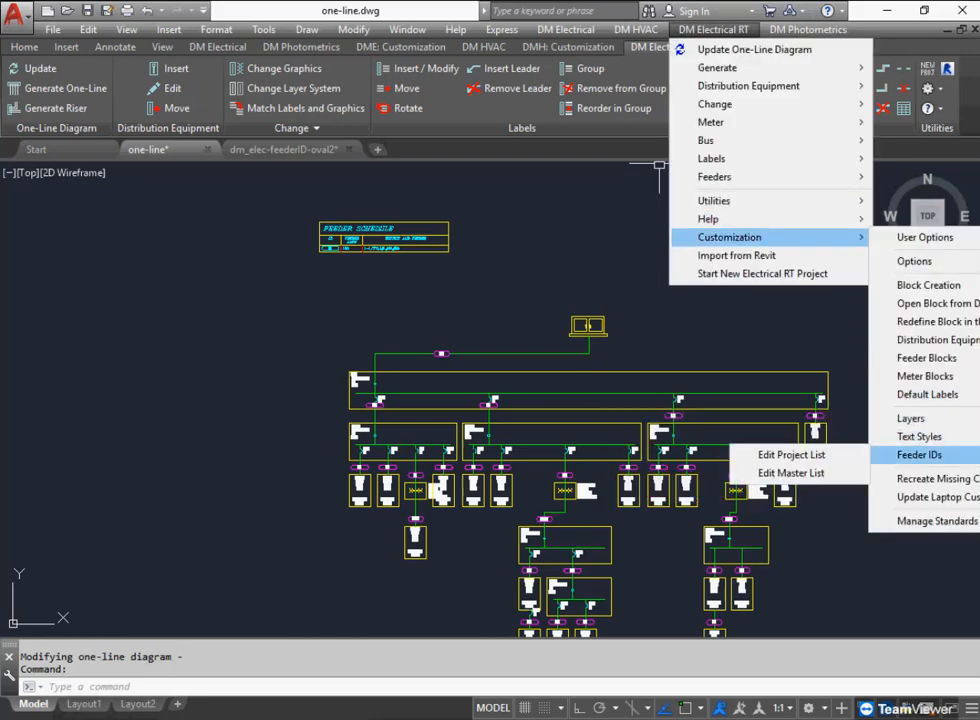
pyautogui.click(790, 473)
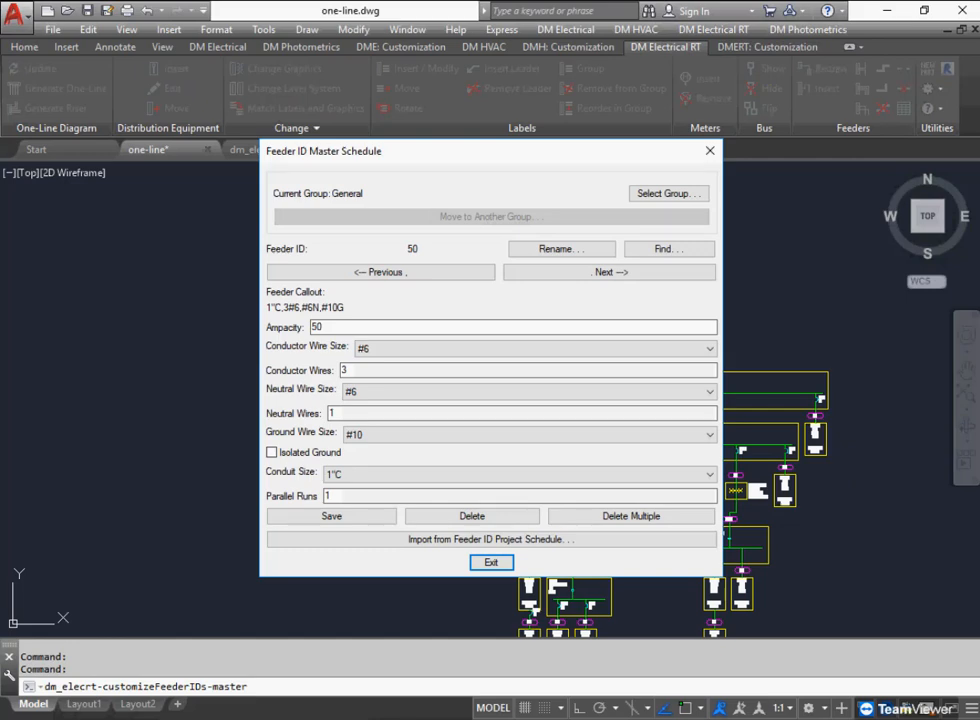
# Review the list of feeder IDs in the master schedule's General group and close the schedule.
pyautogui.click(669, 248)
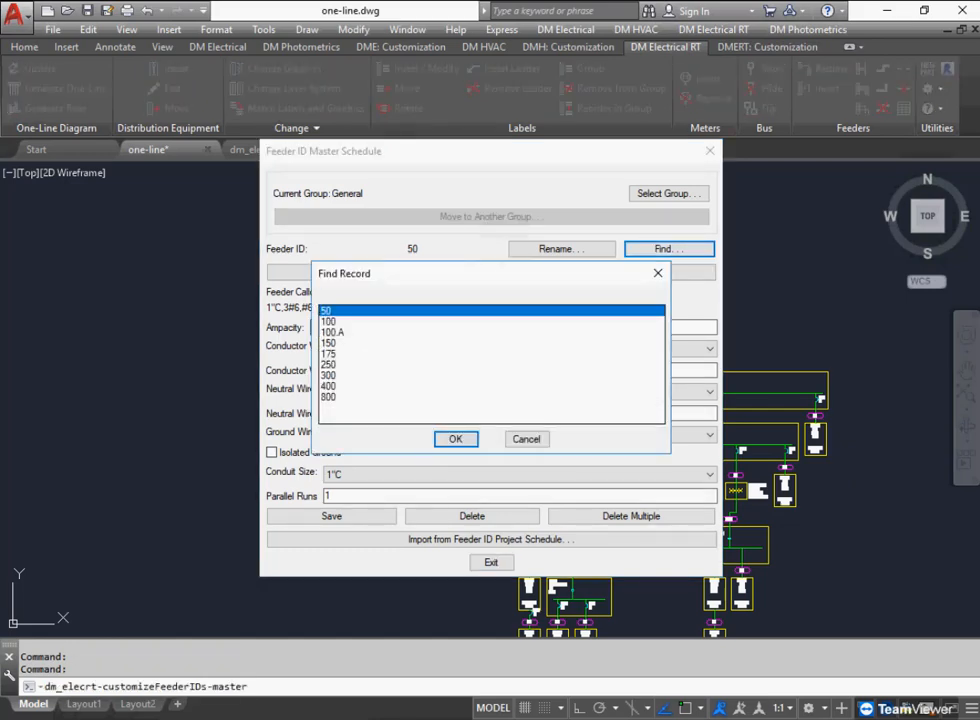
pyautogui.press('Escape')
pyautogui.press('Escape')
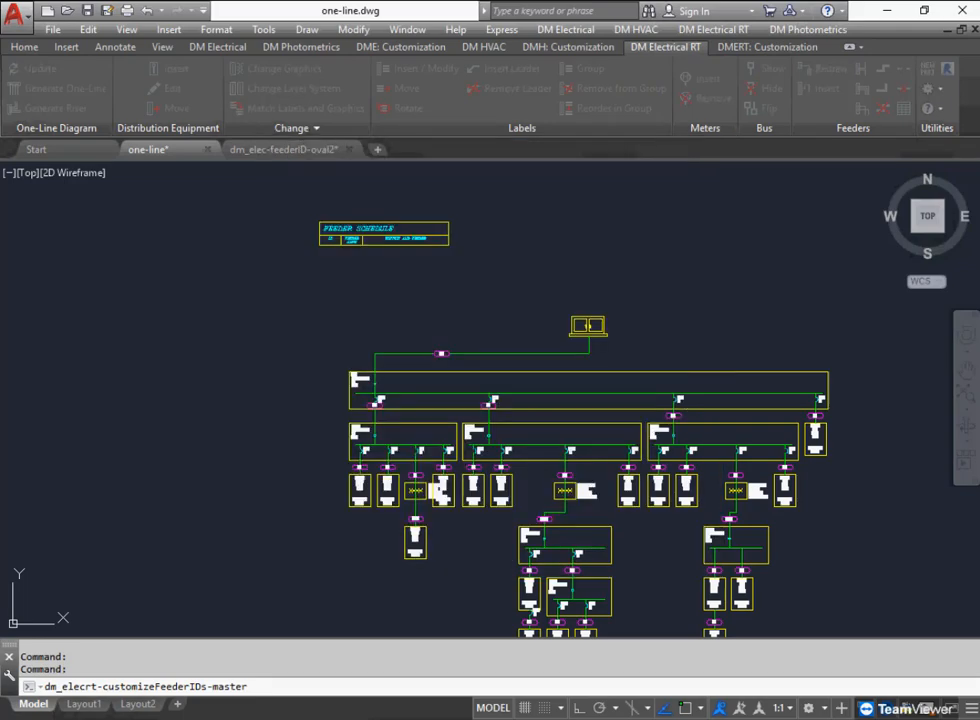
# Set the project option for transferring feeder IDs from the master schedule if possible to Yes.
pyautogui.click(713, 29)
pyautogui.moveTo(768, 237)
pyautogui.click(914, 261)
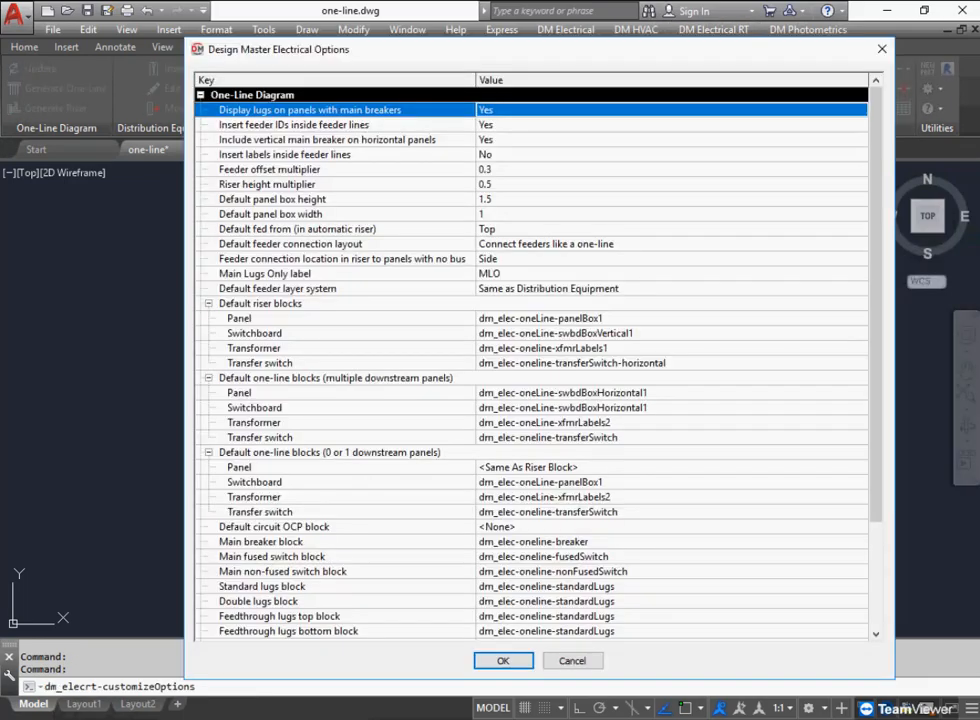
pyautogui.scroll(-5, 530, 350)
pyautogui.click(330, 571)
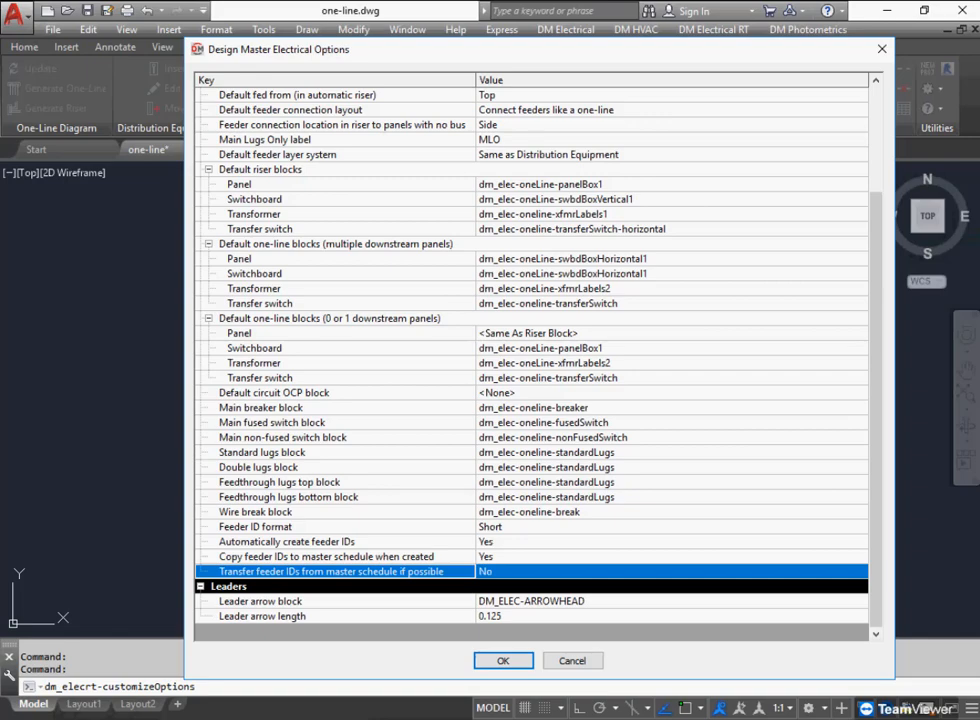
pyautogui.click(670, 571)
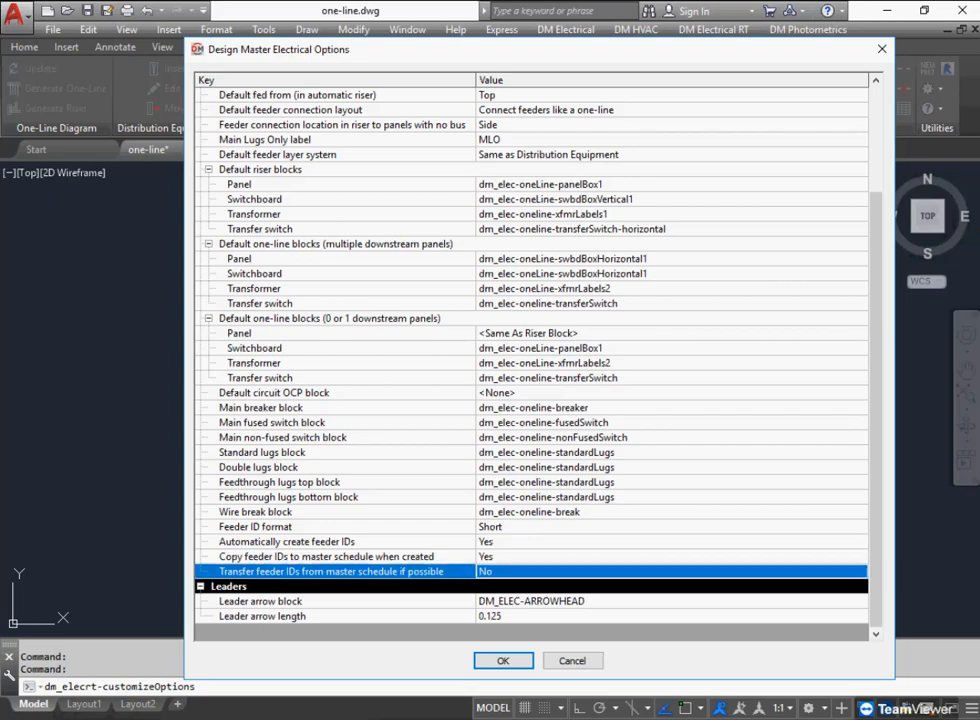
pyautogui.click(670, 586)
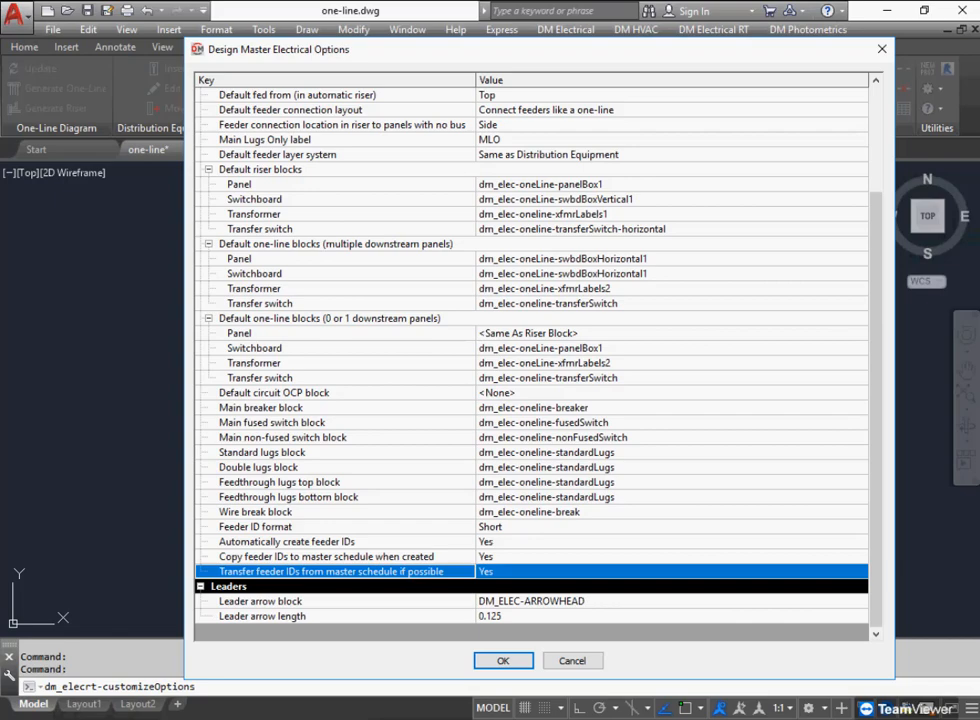
# Set the option to automatically create feeder IDs to No and accept the project options.
pyautogui.click(485, 541)
pyautogui.click(485, 571)
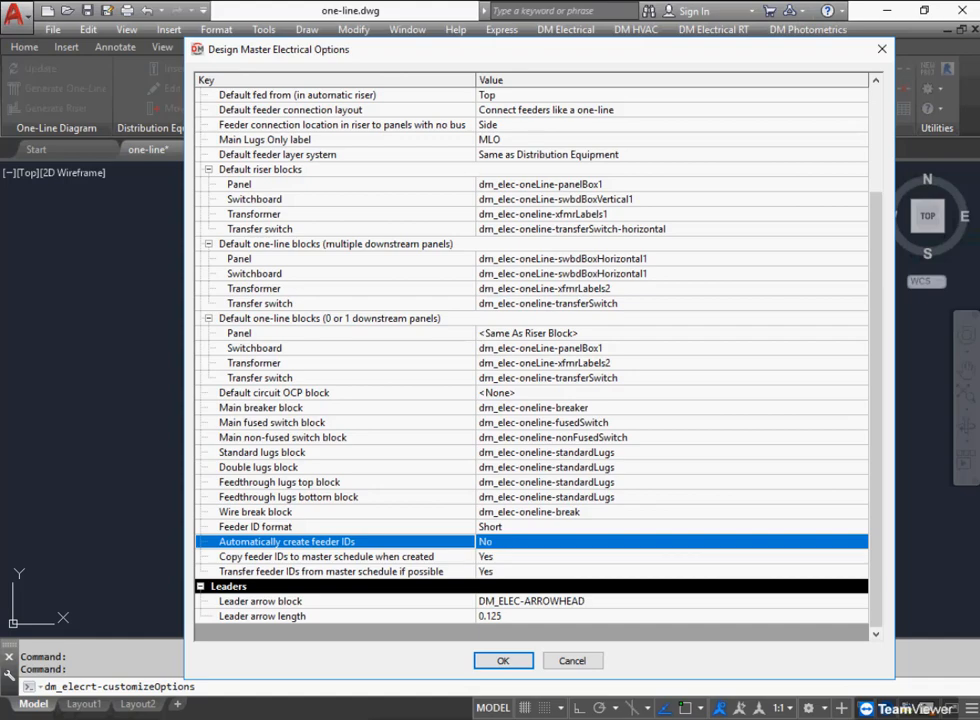
pyautogui.click(485, 571)
pyautogui.click(485, 541)
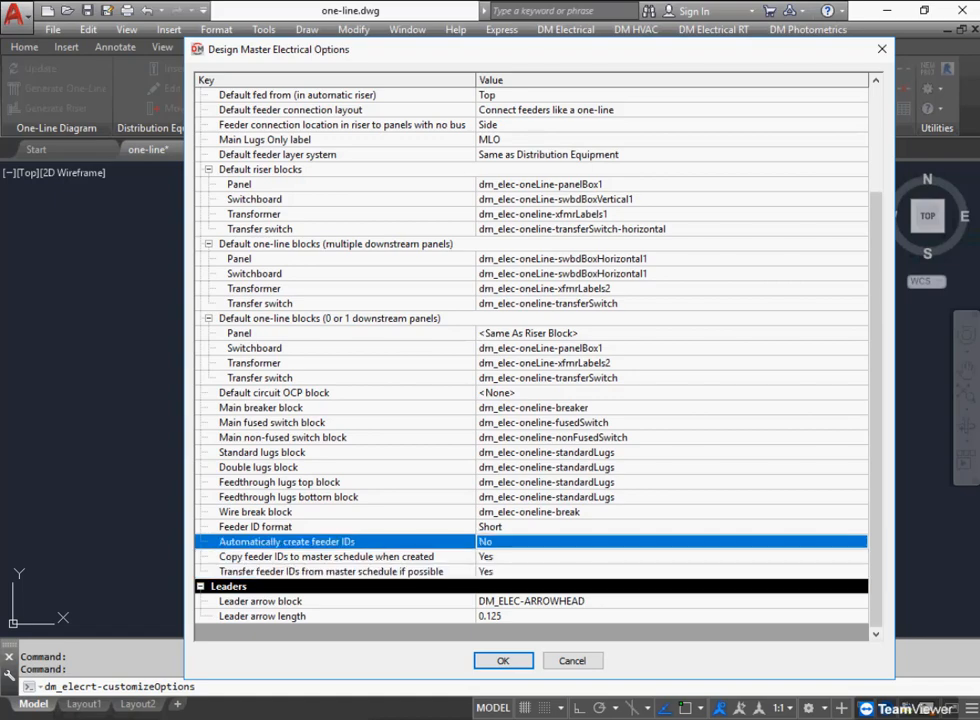
pyautogui.click(503, 660)
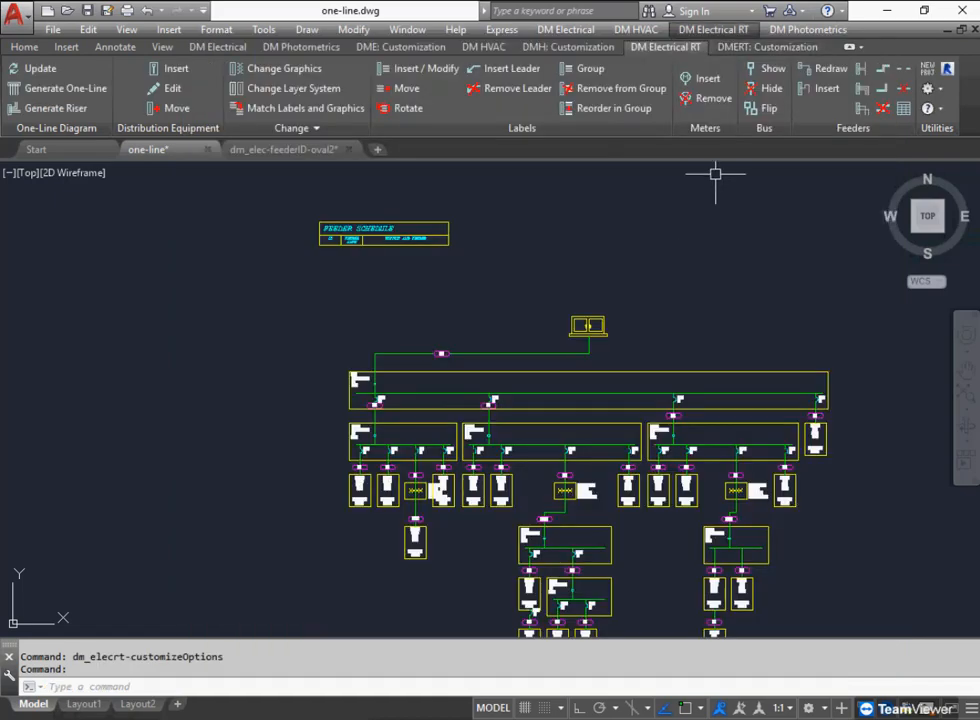
# Delete all feeder IDs from 50 to 800 in the Aluminum group of the project schedule and exit the schedule.
pyautogui.click(713, 29)
pyautogui.moveTo(729, 237)
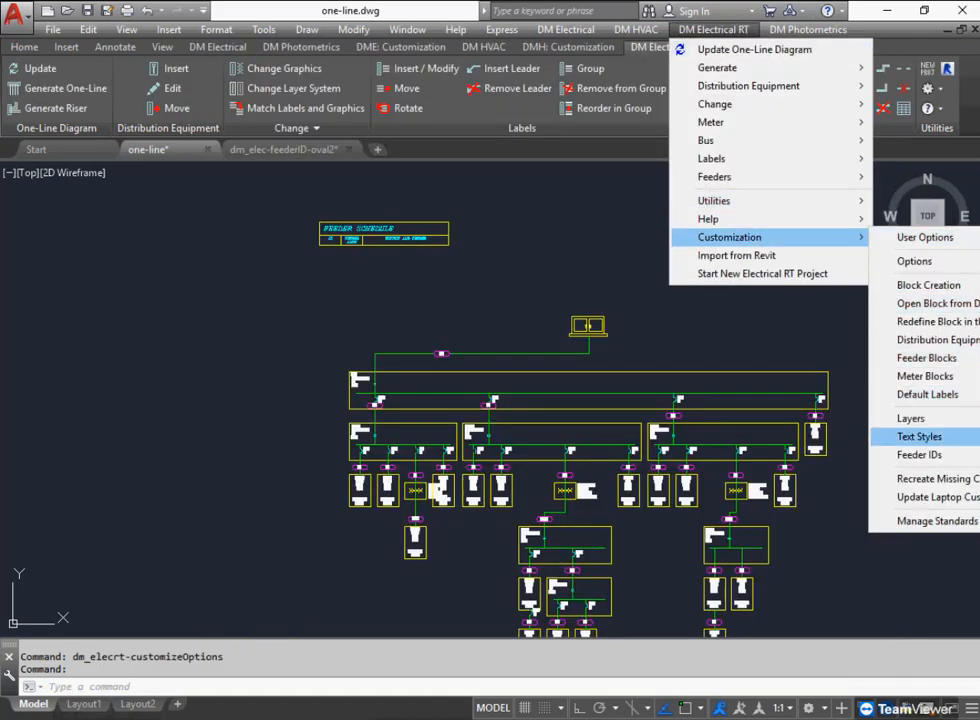
pyautogui.moveTo(919, 455)
pyautogui.click(791, 455)
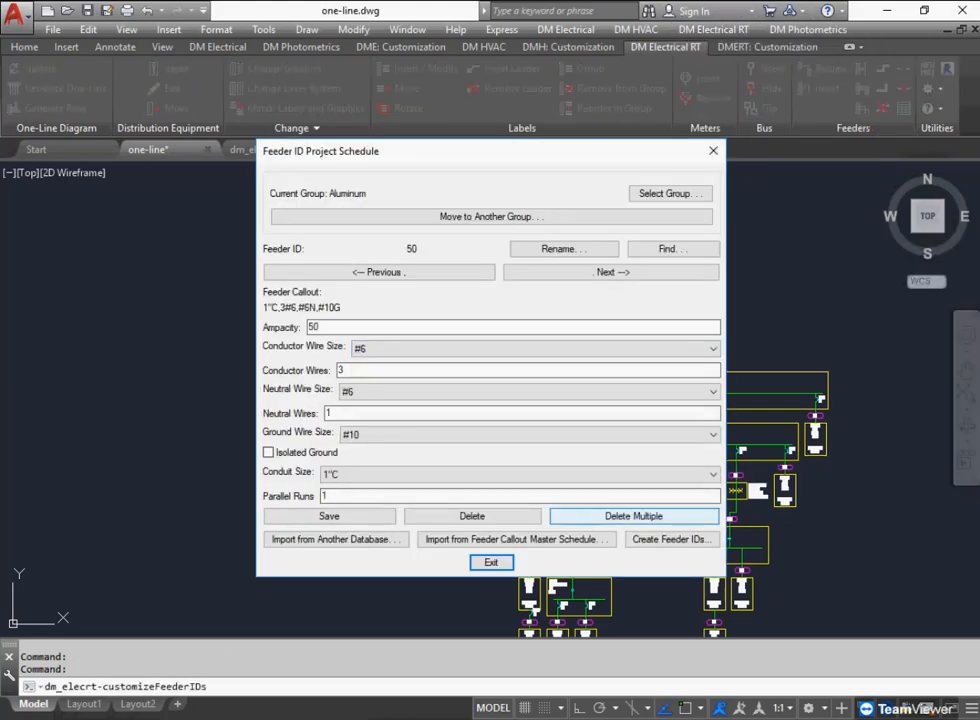
pyautogui.click(633, 516)
pyautogui.moveTo(400, 165); pyautogui.dragTo(400, 251)
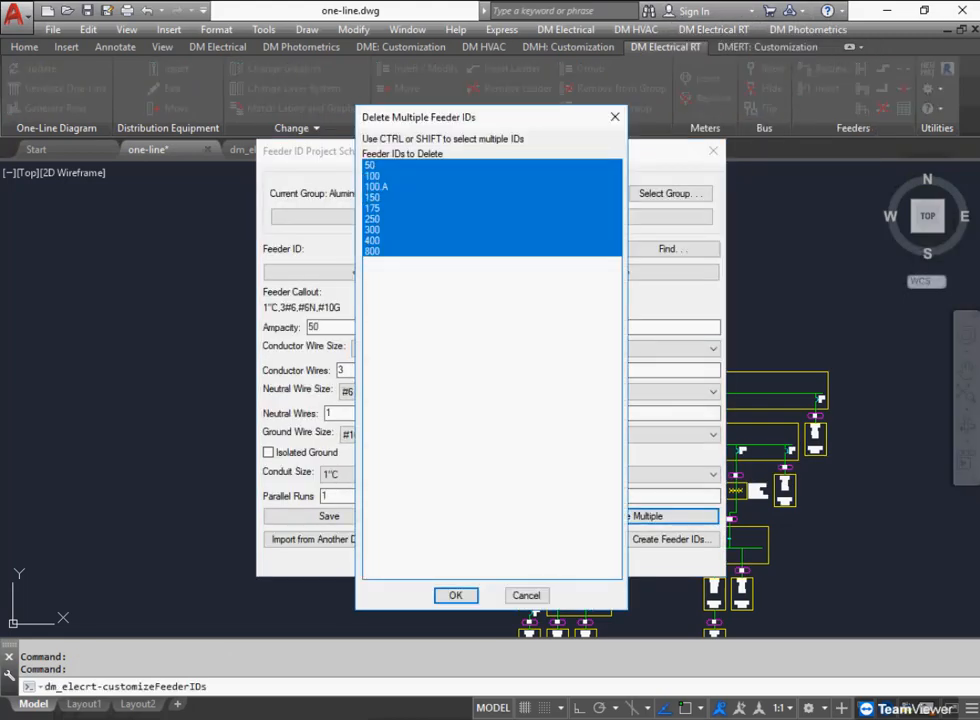
pyautogui.click(455, 595)
pyautogui.click(490, 562)
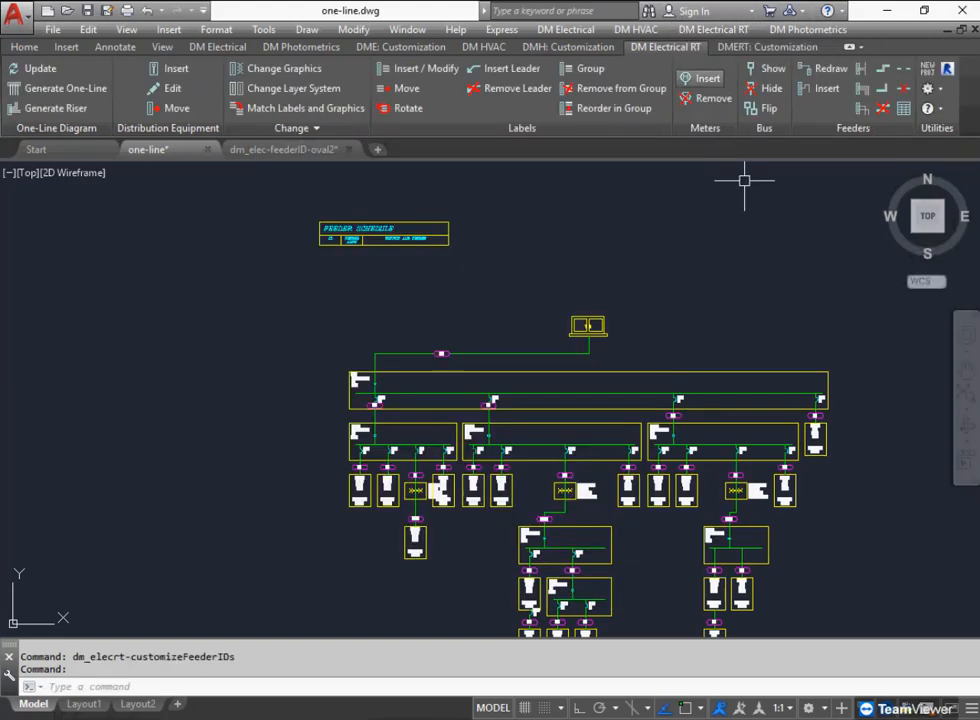
# Open the feeder ID master schedule and rename feeder ID 50 to M50.
pyautogui.click(713, 29)
pyautogui.moveTo(730, 237)
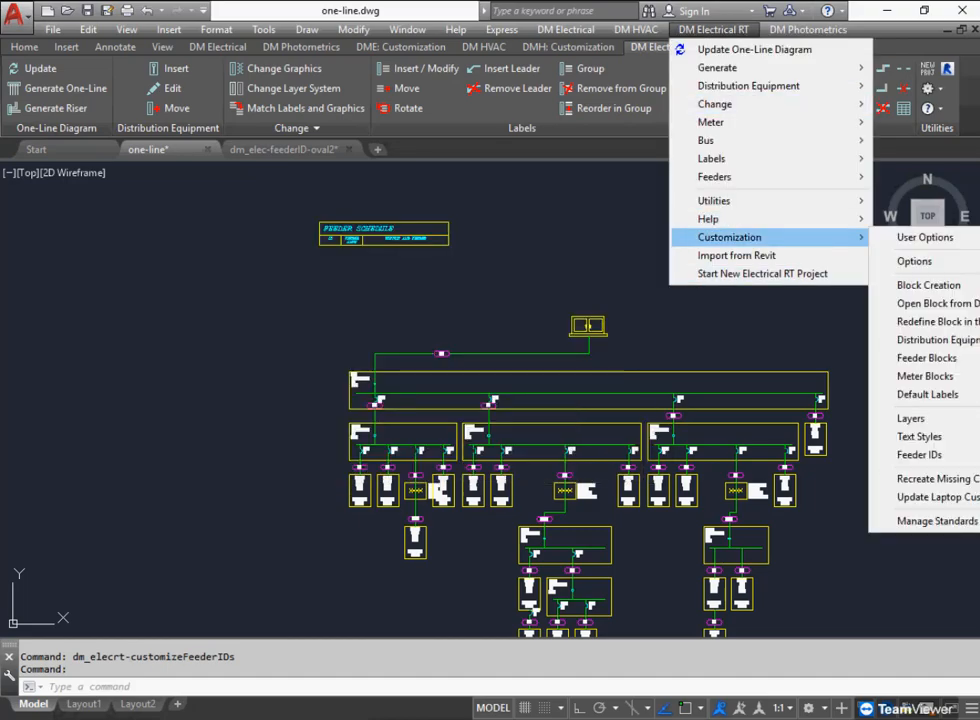
pyautogui.moveTo(919, 454)
pyautogui.click(800, 472)
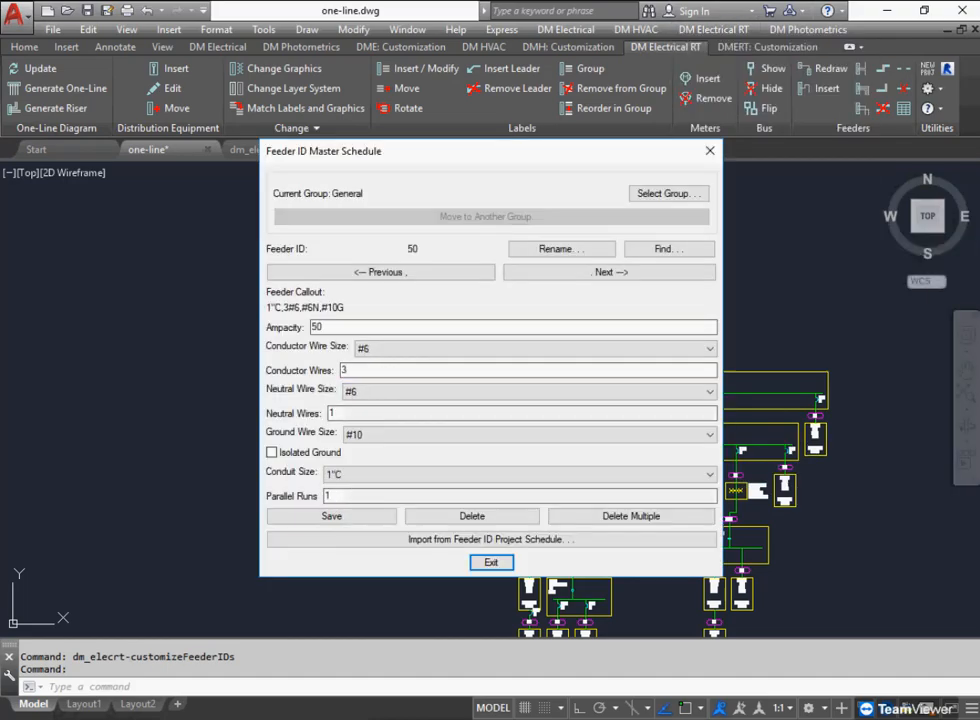
pyautogui.click(561, 248)
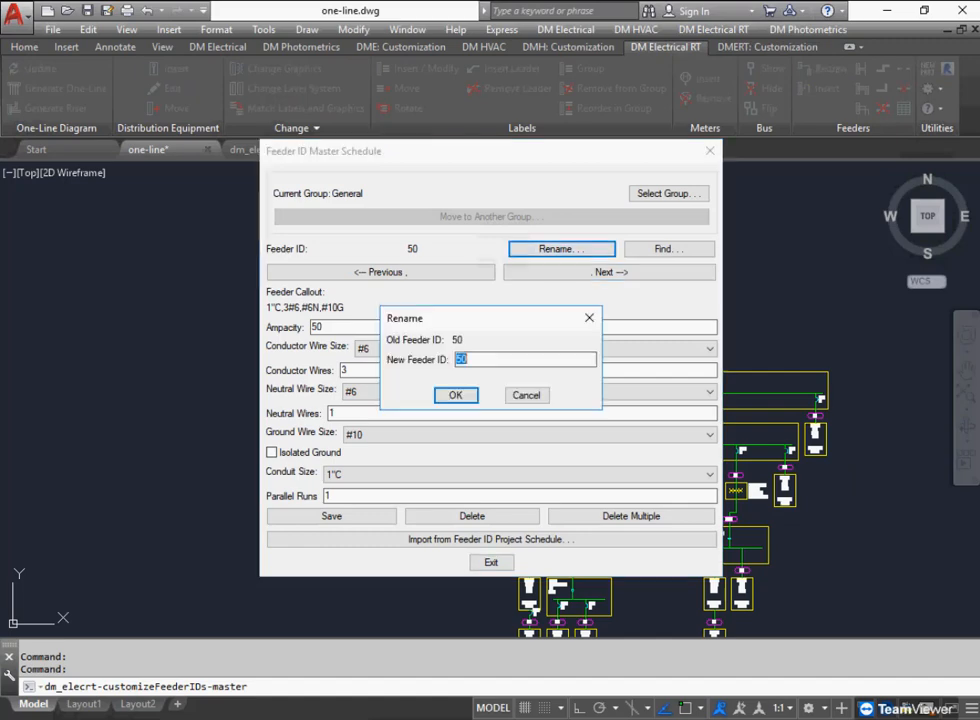
pyautogui.write('M')
pyautogui.click(455, 395)
# Rename the master schedule's feeder IDs 100 and 100.A to M100 and M100.A.
pyautogui.click(565, 272)
pyautogui.click(561, 248)
pyautogui.press('Home')
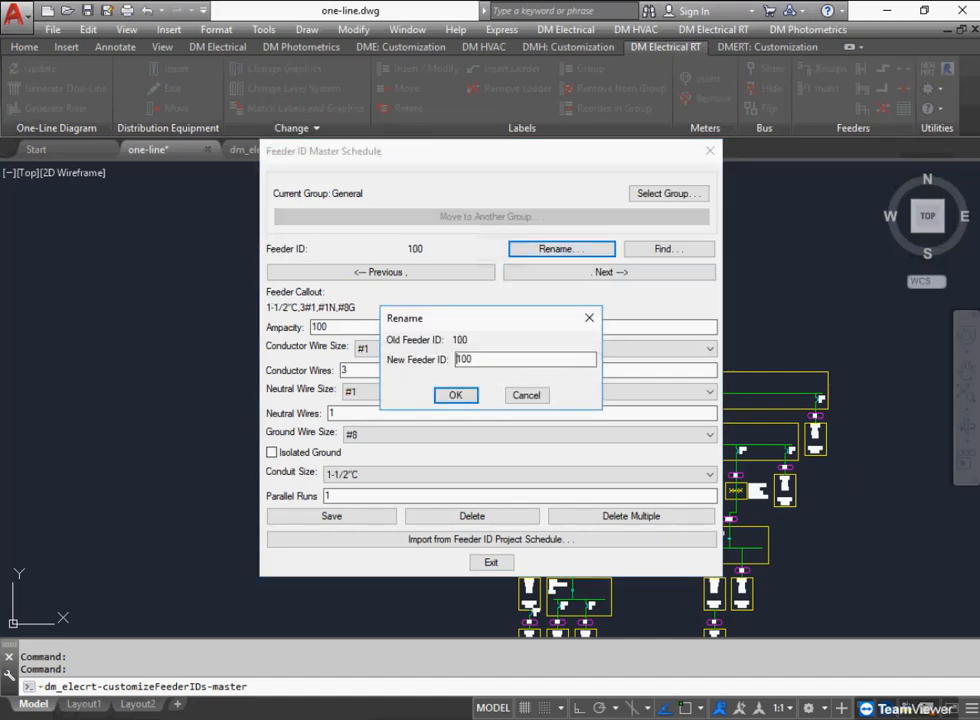
pyautogui.write('M')
pyautogui.click(455, 395)
pyautogui.click(565, 272)
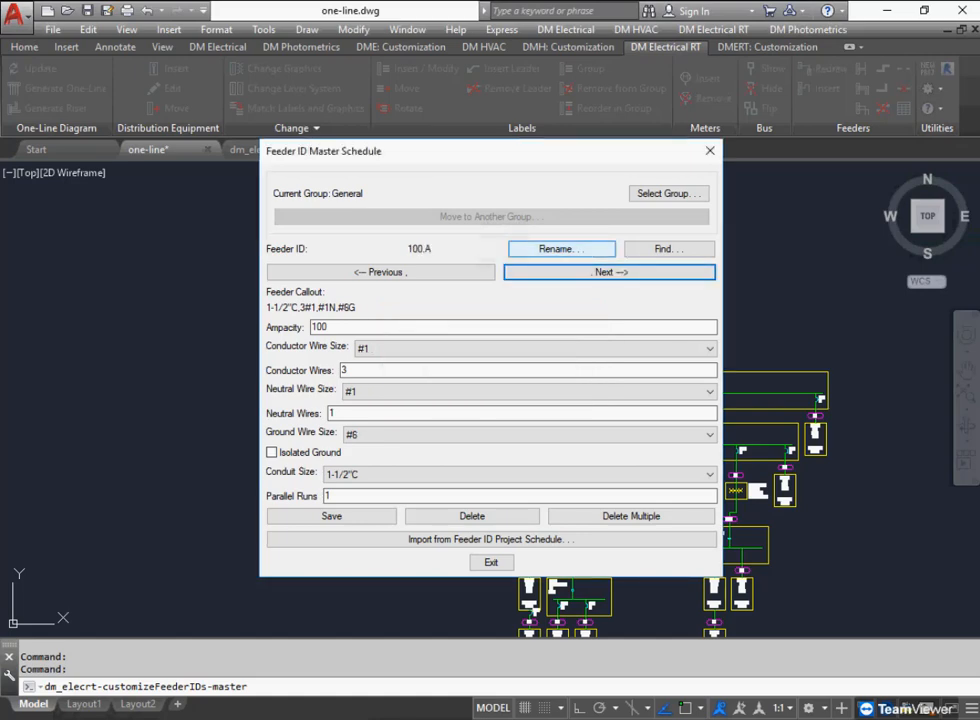
pyautogui.click(561, 248)
pyautogui.press('Home')
pyautogui.press('Return')
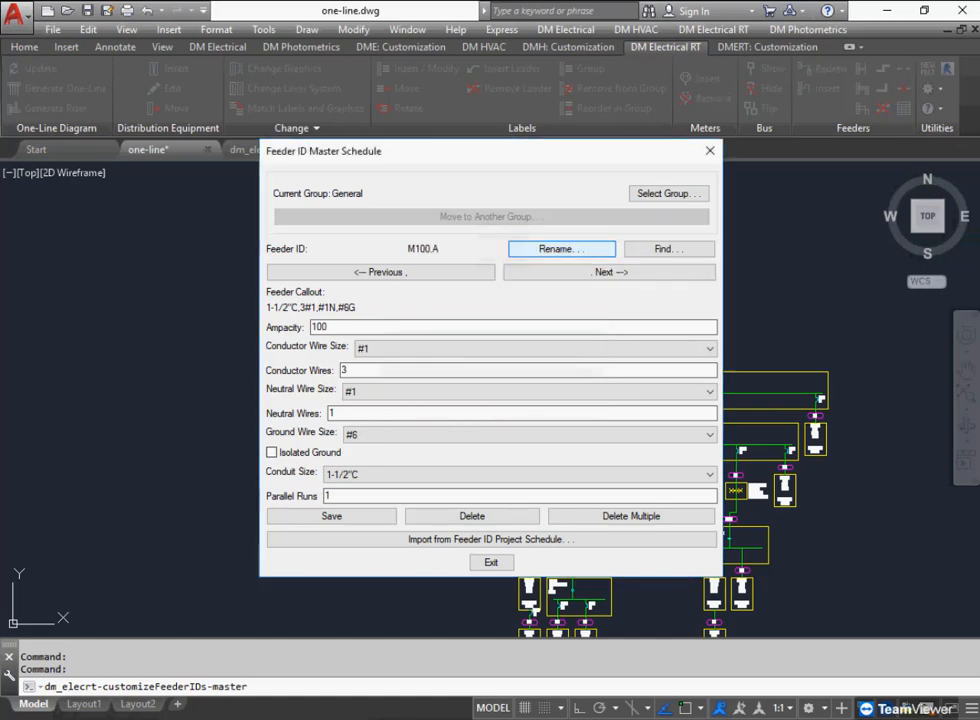
# Rename the master schedule's feeder ID 150 to M150, check the list of IDs and exit the schedule.
pyautogui.click(580, 271)
pyautogui.click(561, 249)
pyautogui.press('Home')
pyautogui.write('M')
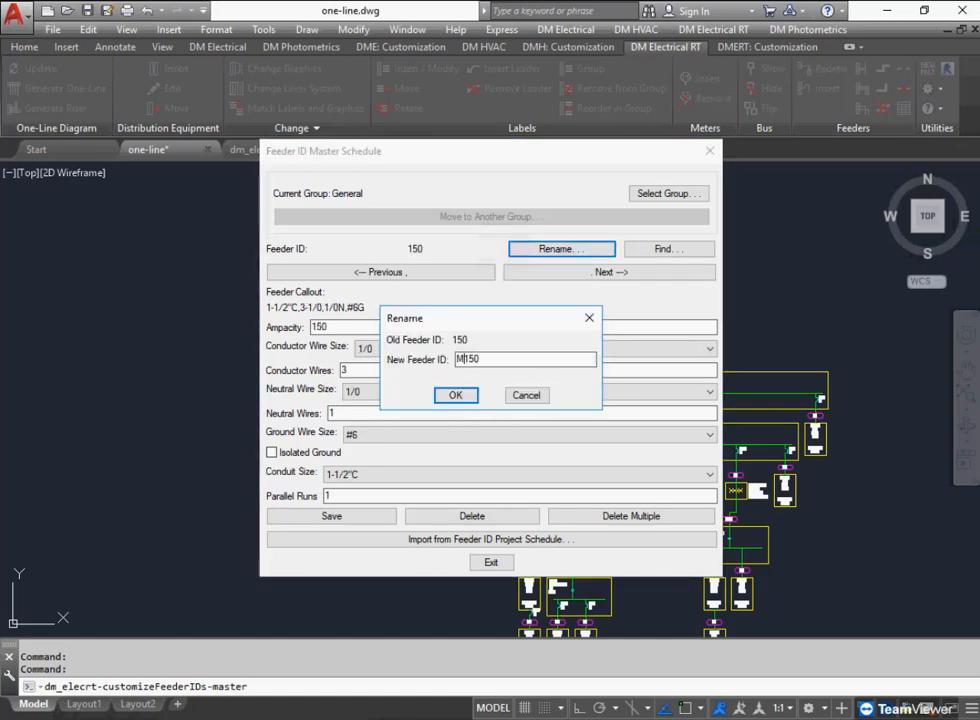
pyautogui.press('Return')
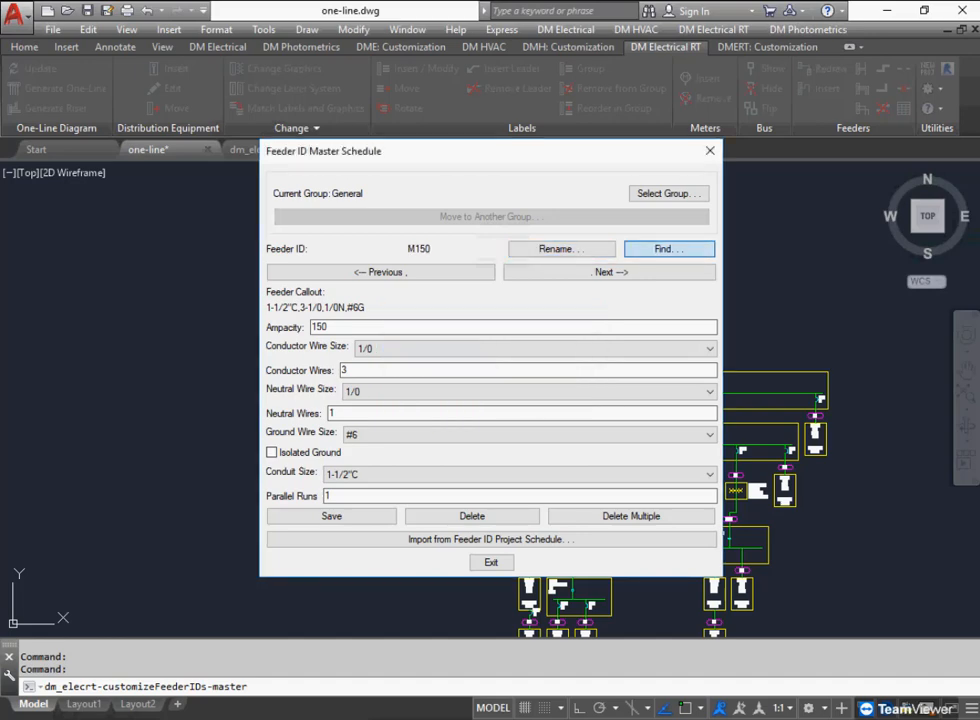
pyautogui.click(668, 249)
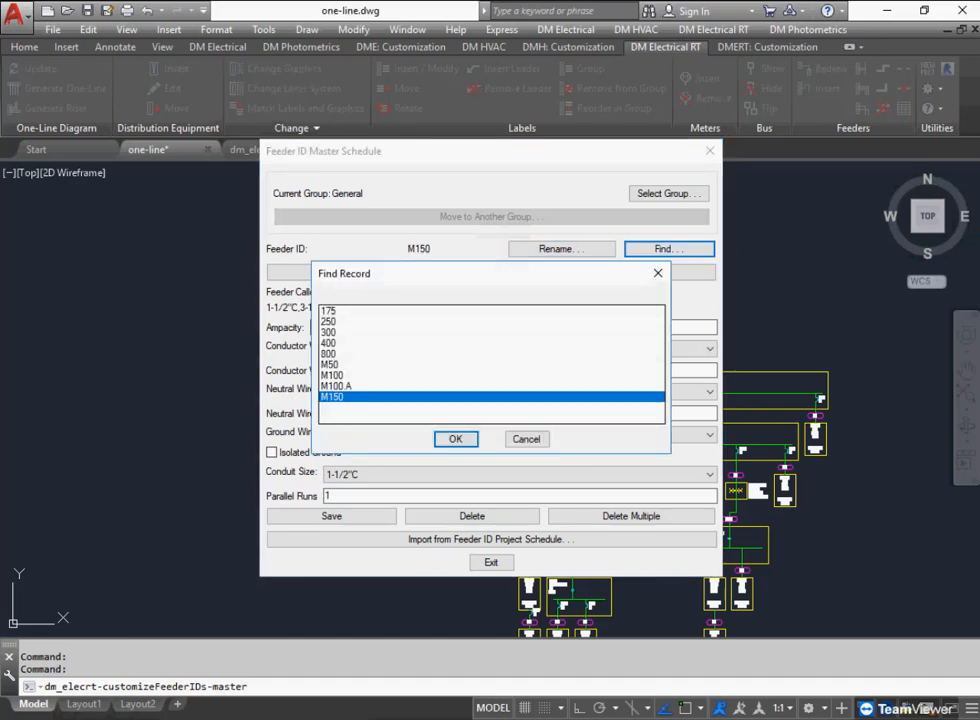
pyautogui.press('Return')
pyautogui.click(490, 562)
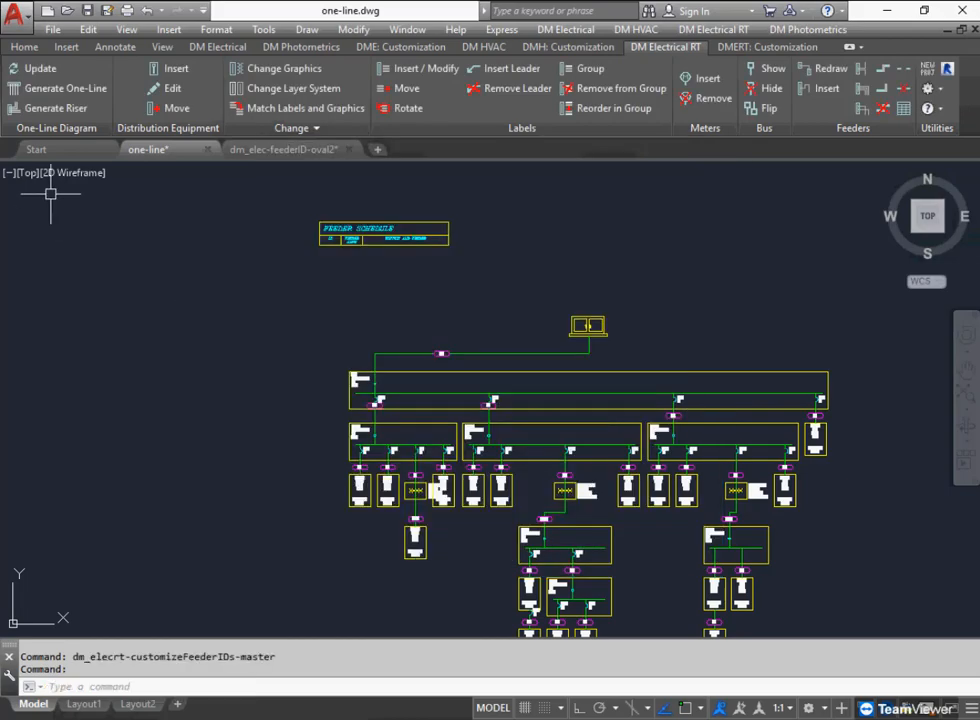
# Update the one-line diagram and switch the feeder ID project schedule to the Copper group.
pyautogui.click(36, 68)
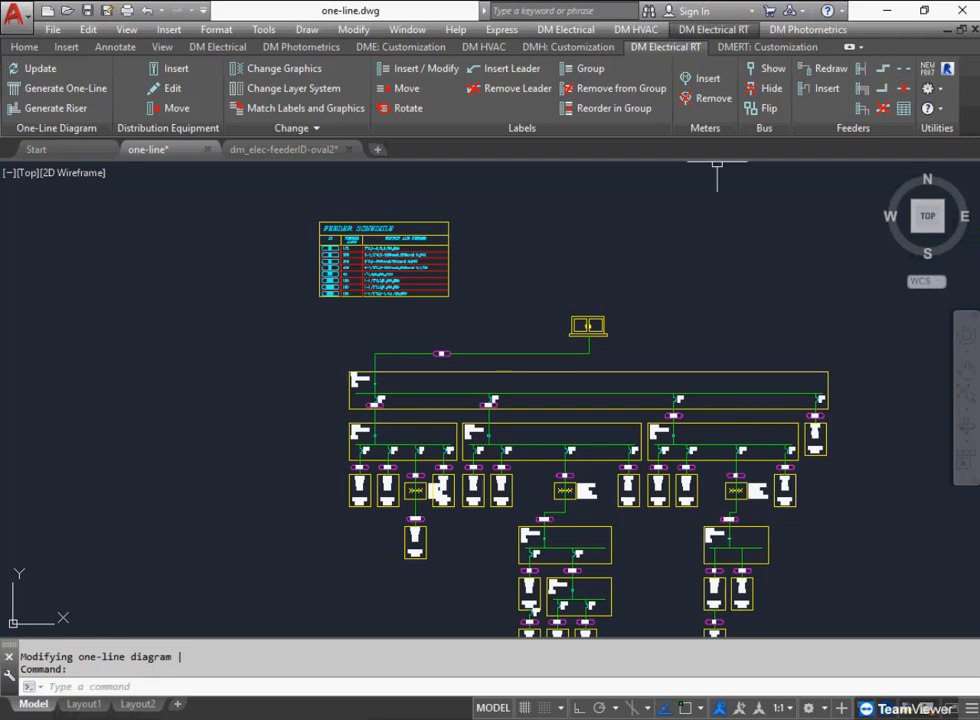
pyautogui.click(714, 29)
pyautogui.moveTo(729, 237)
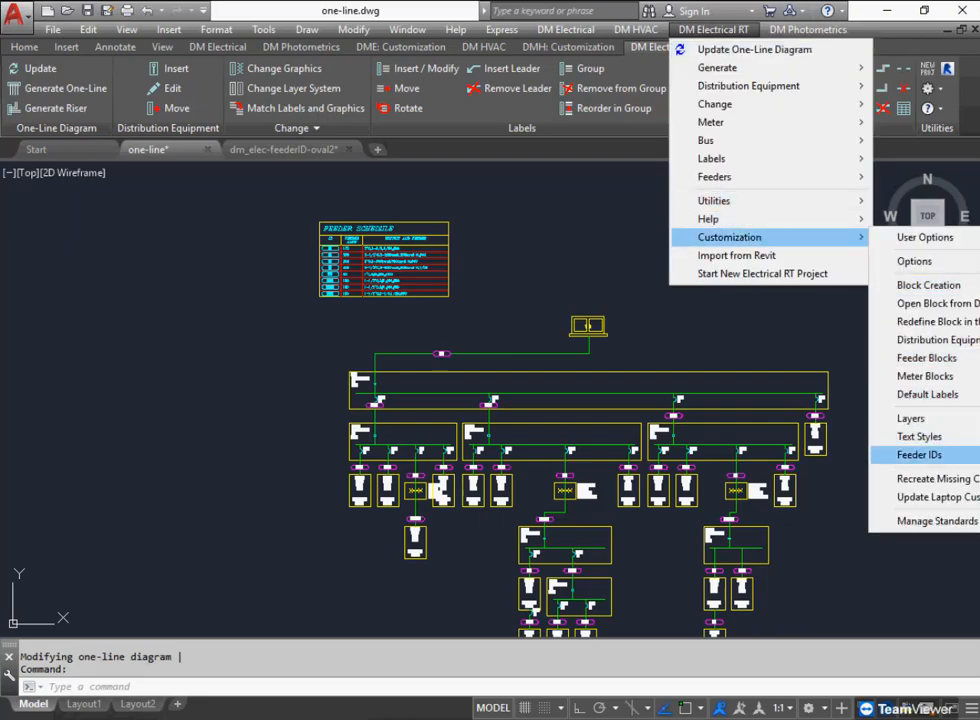
pyautogui.moveTo(919, 454)
pyautogui.click(791, 454)
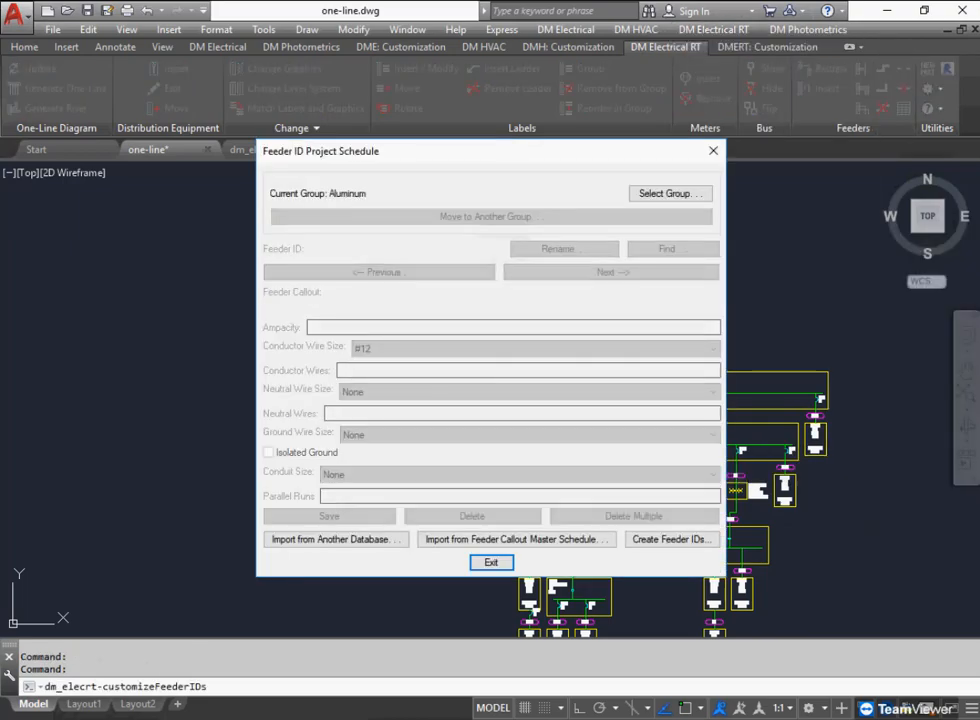
pyautogui.click(670, 193)
pyautogui.doubleClick(361, 279)
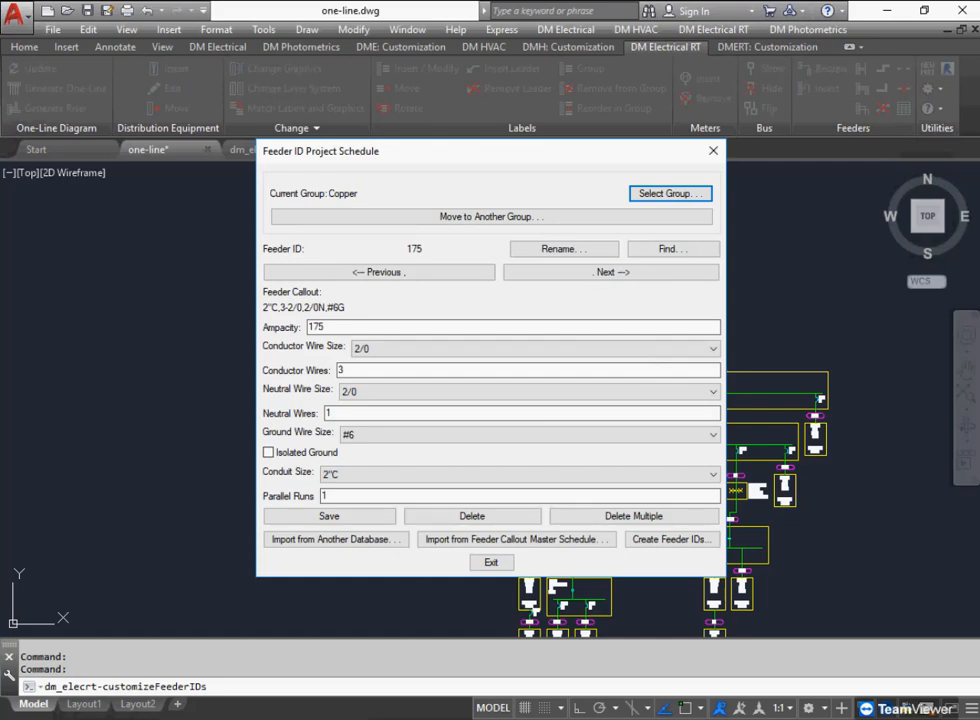
# Check the Copper group's feeder ID list for the IDs transferred from the master schedule and exit the schedule.
pyautogui.click(672, 248)
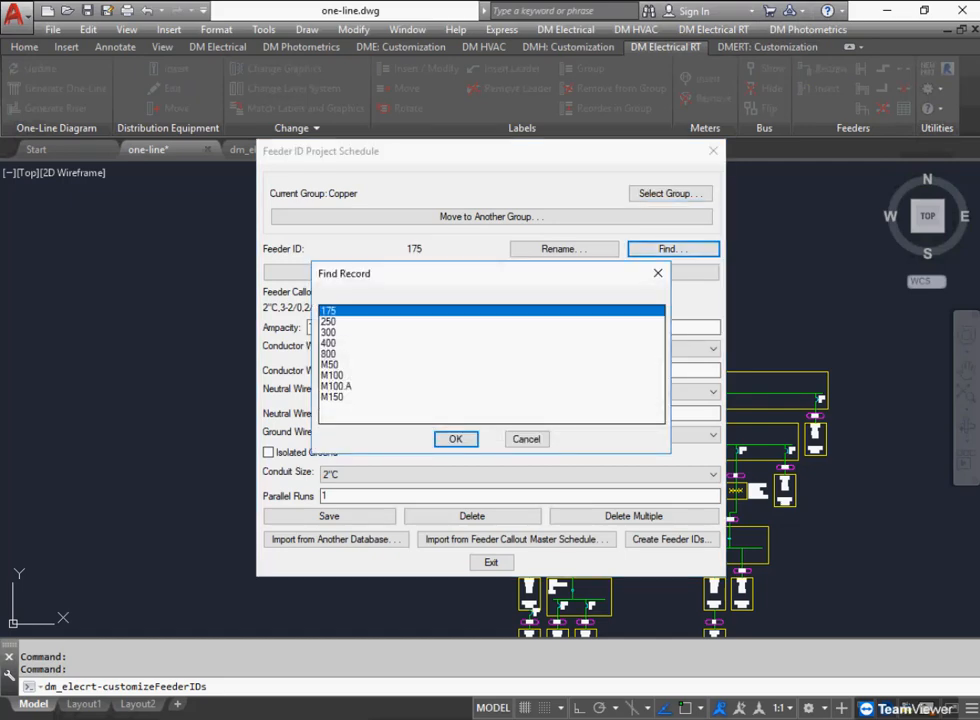
pyautogui.click(330, 364)
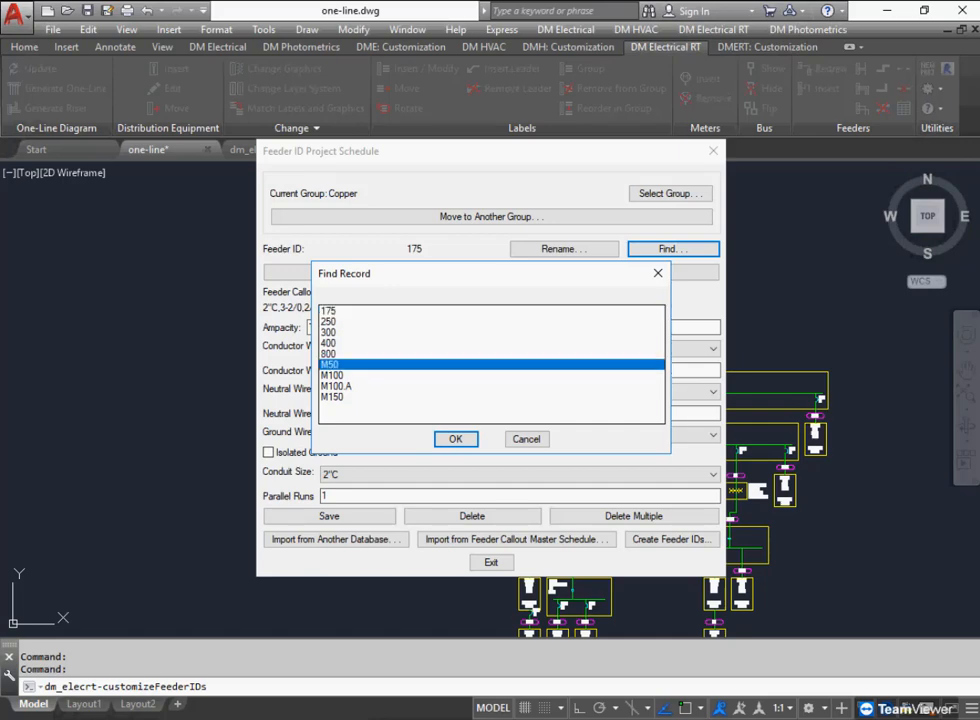
pyautogui.click(332, 375)
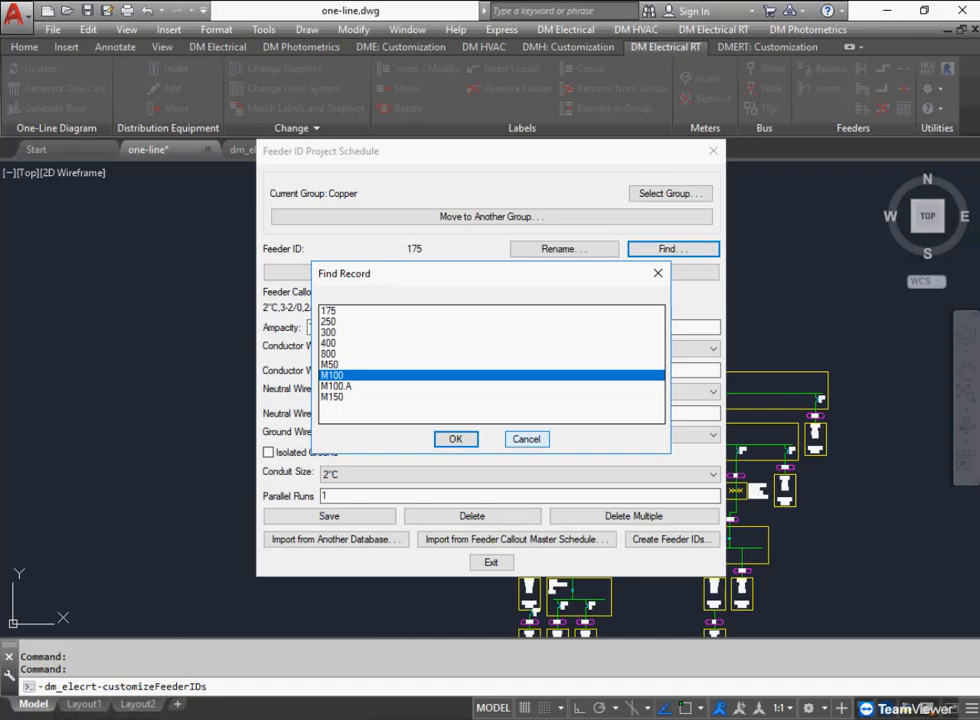
pyautogui.click(526, 439)
pyautogui.click(491, 562)
# Examine the feeder ID labels on the one-line diagram and the entries in the feeder schedule table.
pyautogui.scroll(6, 409, 455)
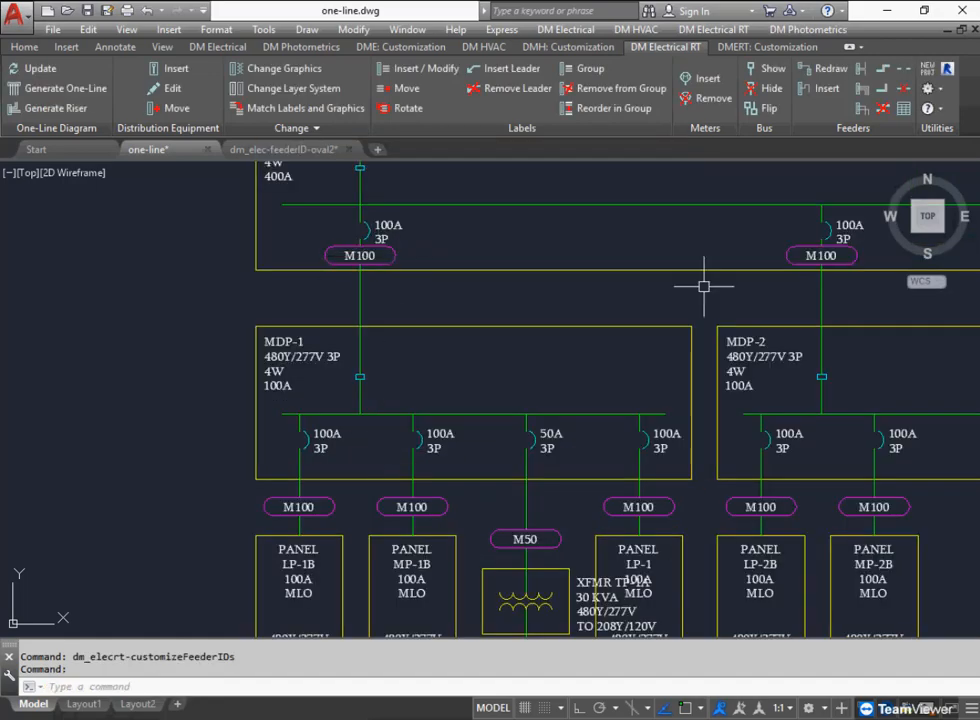
pyautogui.scroll(-4, 603, 495)
pyautogui.moveTo(499, 322)
pyautogui.mouseDown(button='middle')
pyautogui.moveTo(583, 490)
pyautogui.moveTo(572, 389)
pyautogui.mouseUp(button='middle')
pyautogui.scroll(2, 577, 366)
pyautogui.scroll(-2, 577, 367)
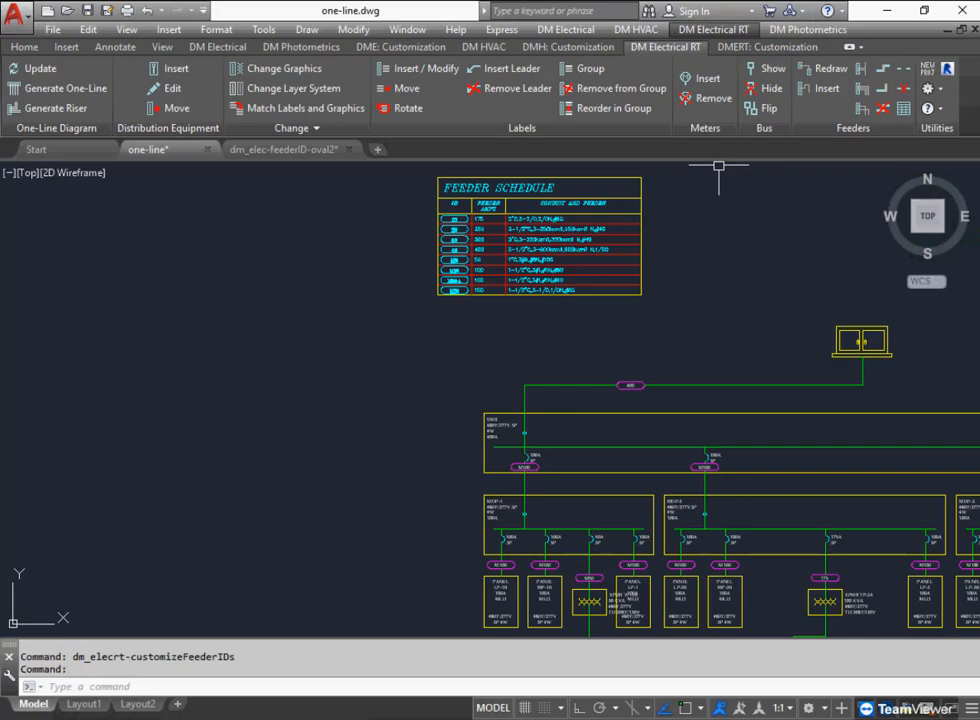
pyautogui.click(713, 29)
pyautogui.moveTo(760, 237)
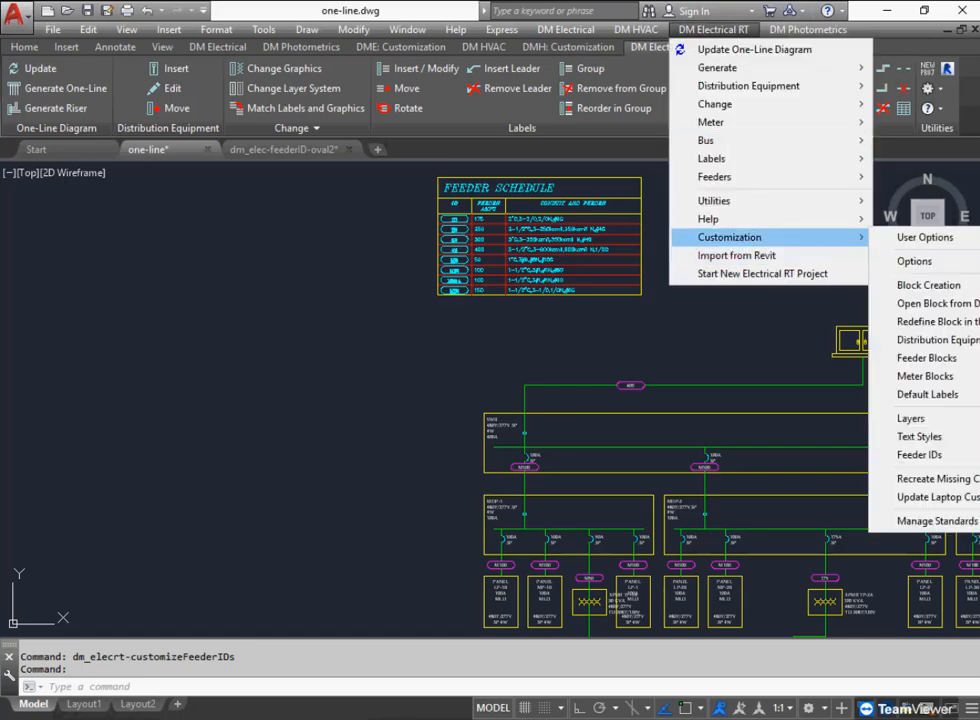
pyautogui.press('Escape')
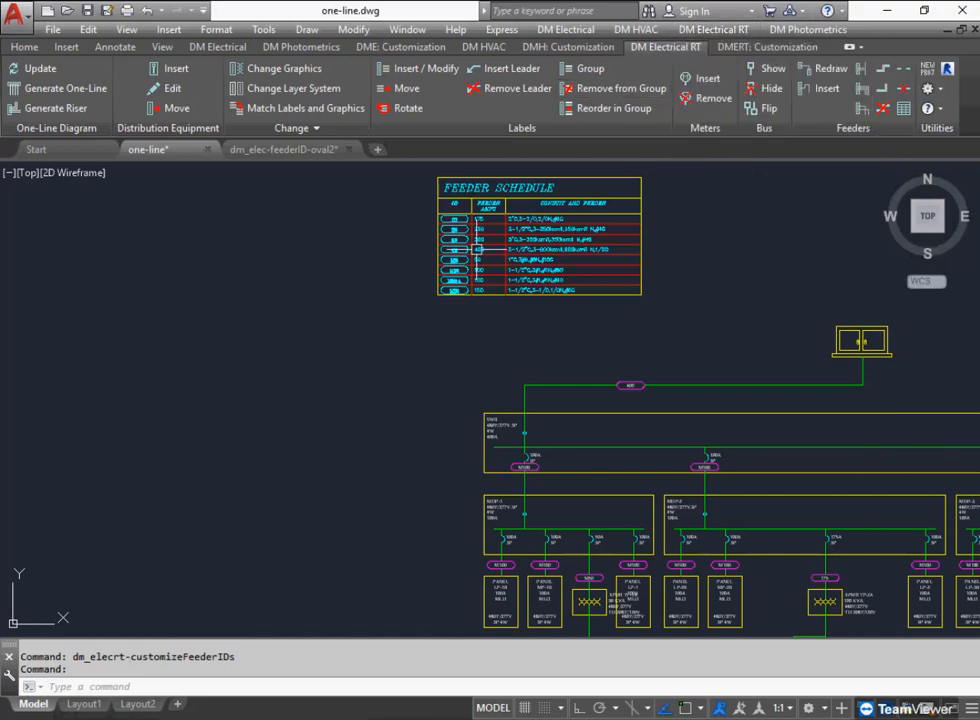
pyautogui.scroll(5, 491, 250)
pyautogui.moveTo(491, 250); pyautogui.dragTo(528, 350, button='middle')
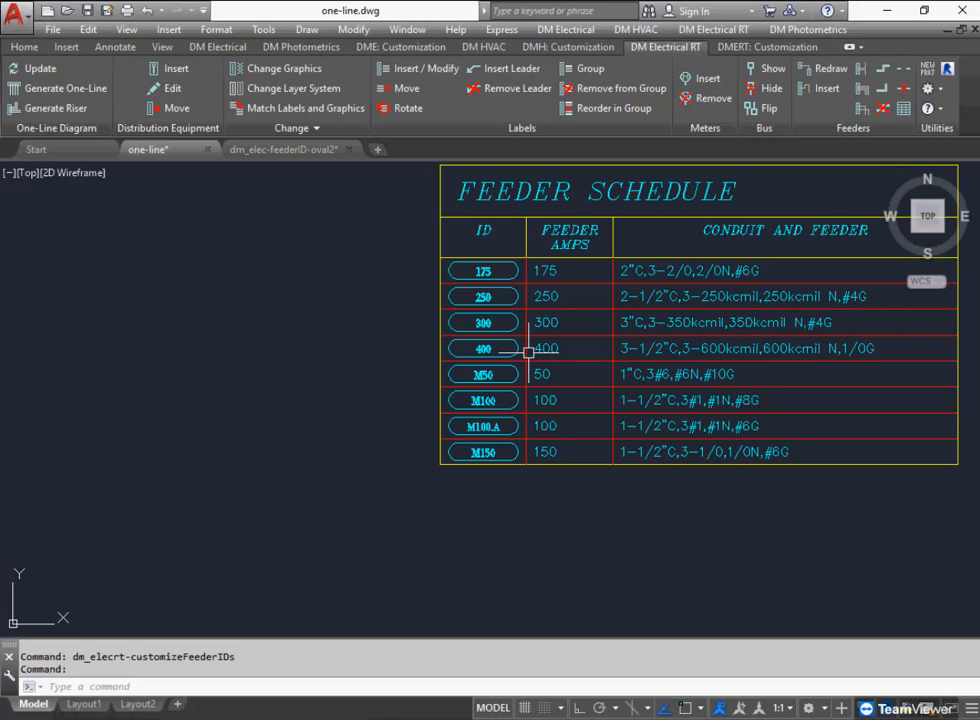
# In the project options, disable both transferring feeder IDs from the master schedule and copying new feeder IDs to it.
pyautogui.scroll(3, 516, 410)
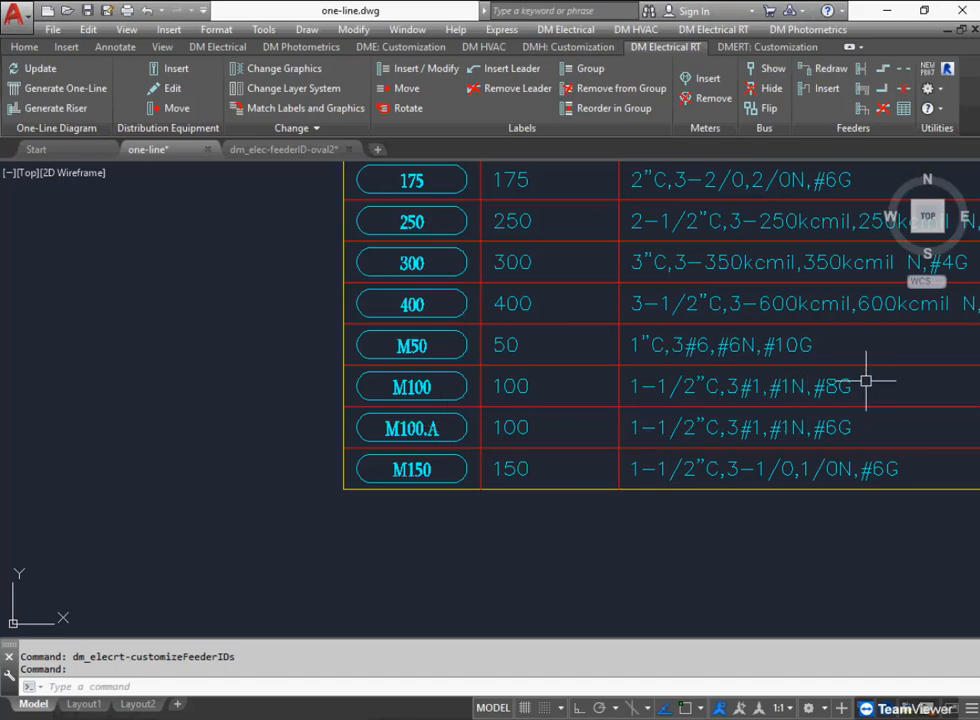
pyautogui.moveTo(569, 396); pyautogui.dragTo(422, 388, button='middle')
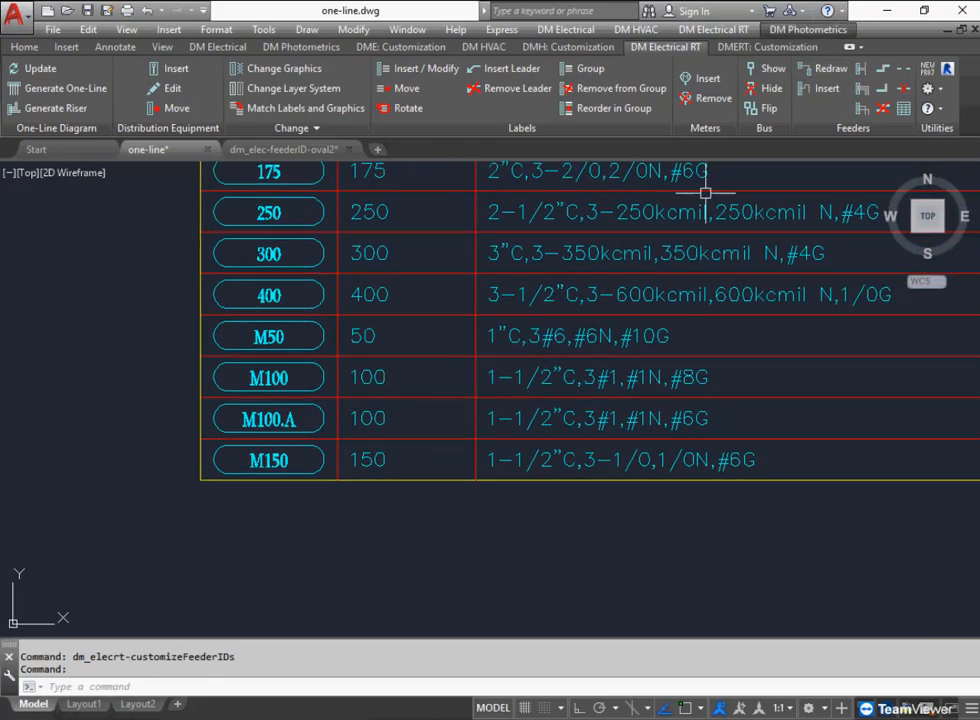
pyautogui.click(714, 29)
pyautogui.moveTo(744, 236)
pyautogui.click(853, 260)
pyautogui.scroll(-3, 530, 360)
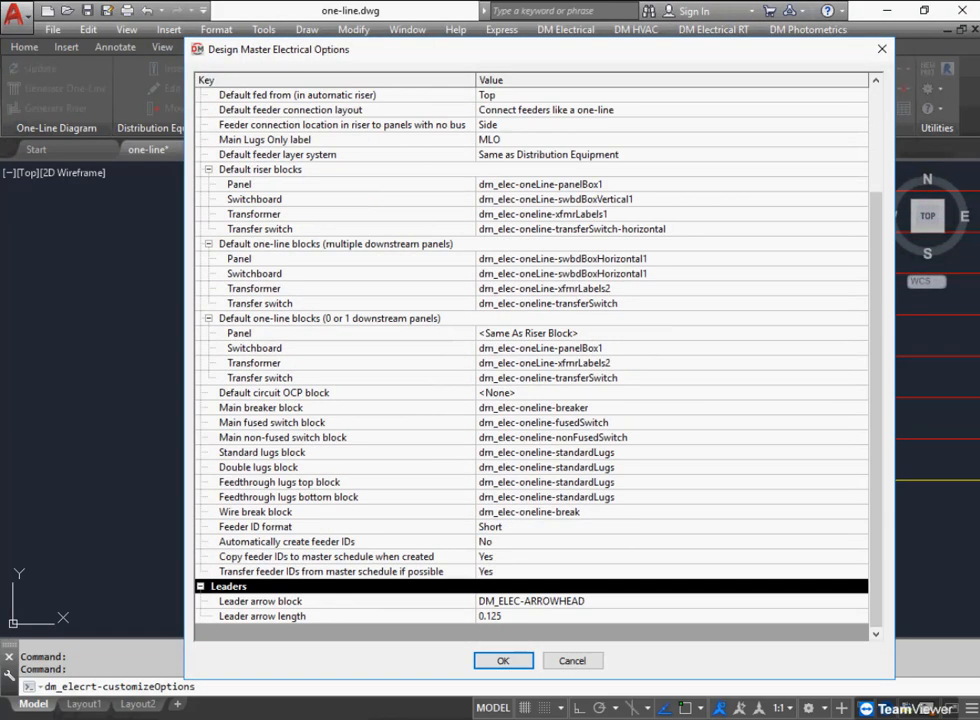
pyautogui.click(530, 571)
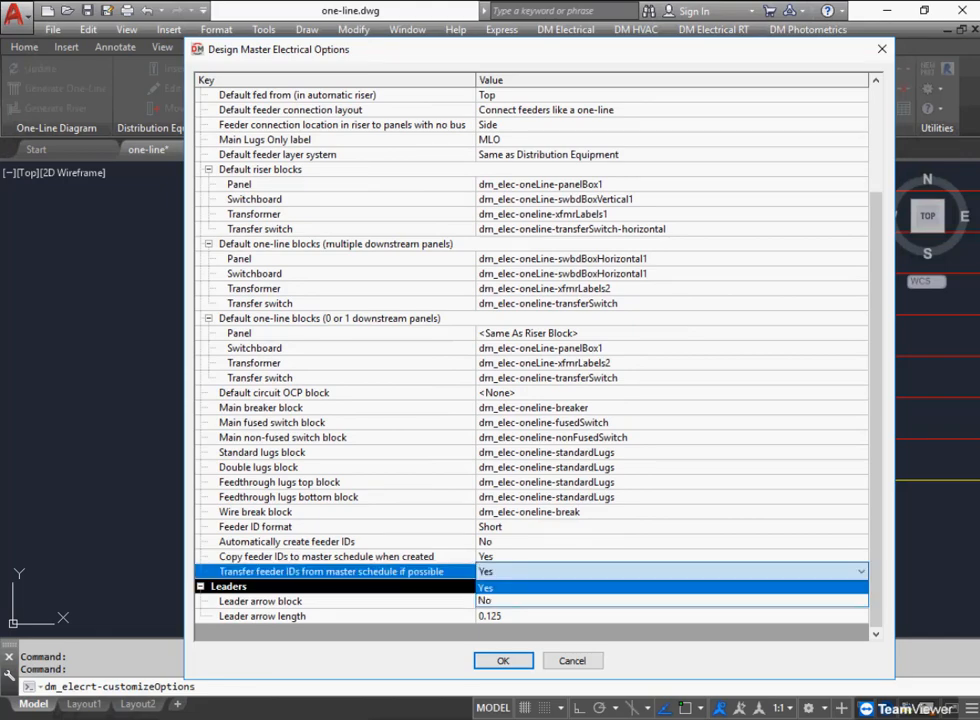
pyautogui.click(530, 600)
pyautogui.click(530, 556)
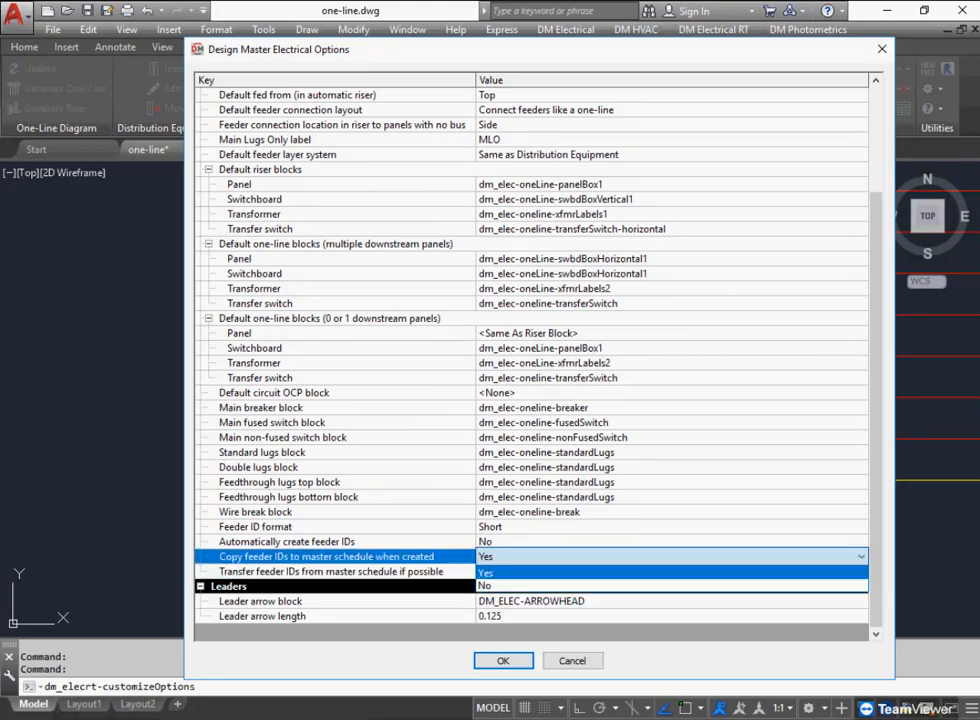
pyautogui.click(530, 586)
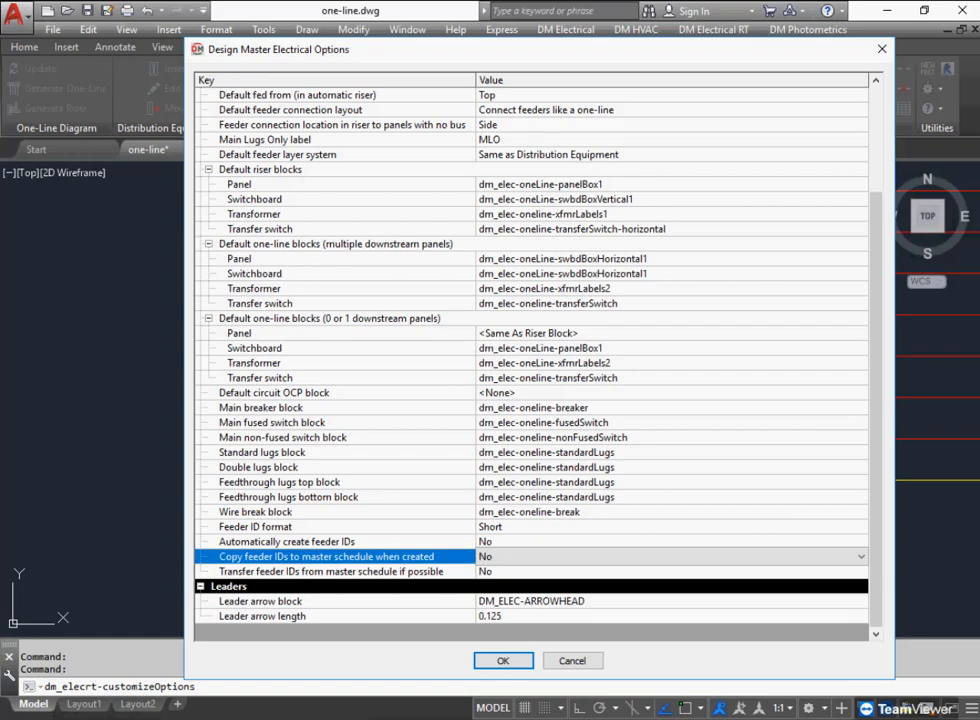
# Set the feeder ID format to Long and accept the project options.
pyautogui.click(530, 541)
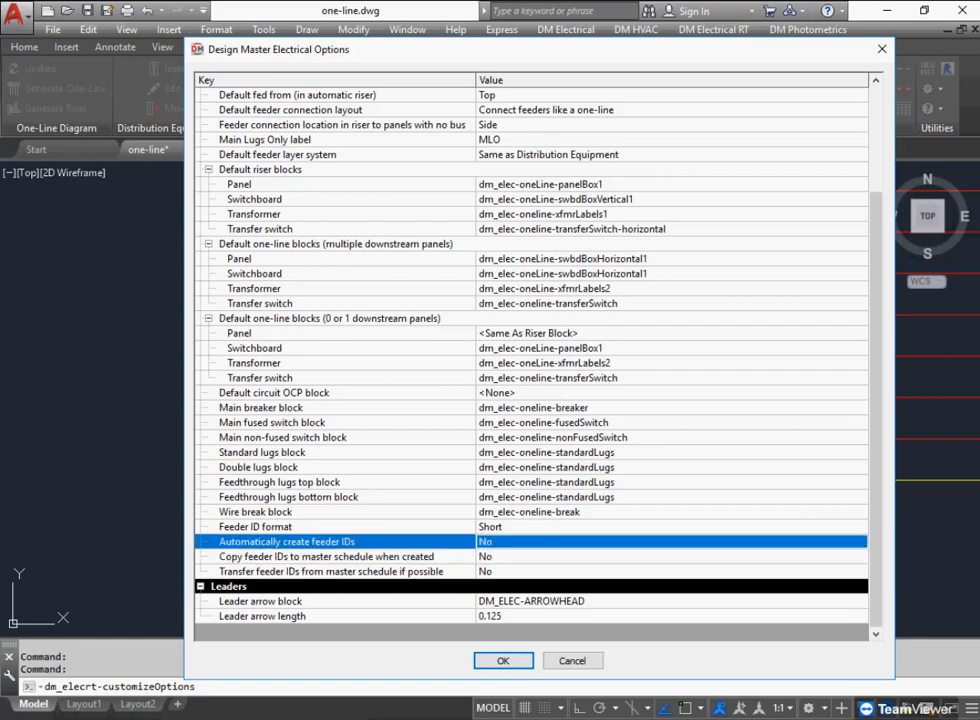
pyautogui.click(530, 526)
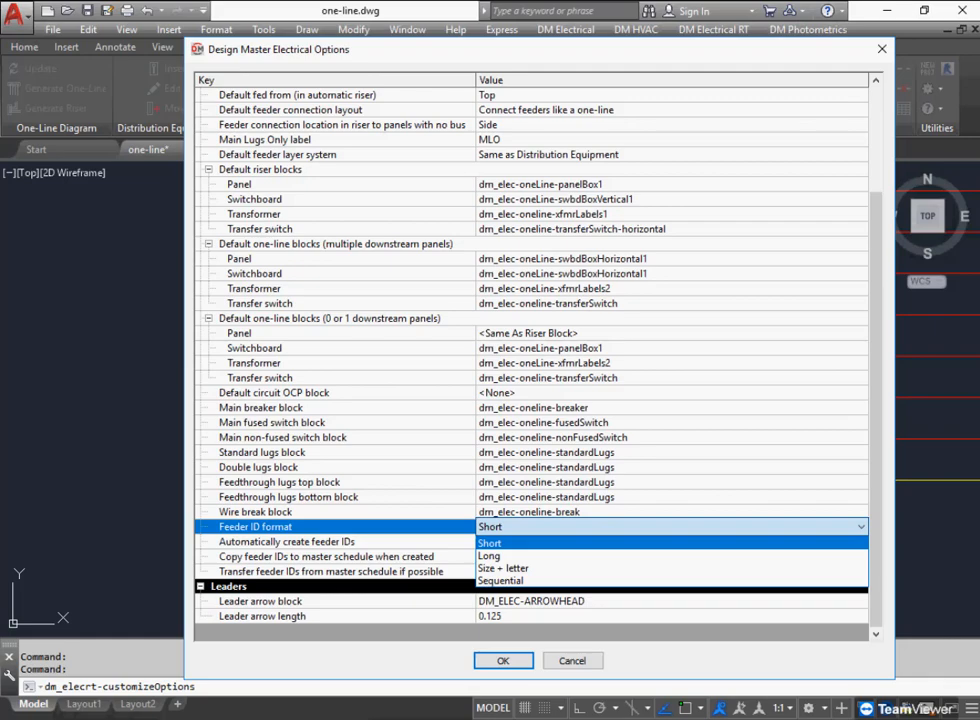
pyautogui.click(530, 555)
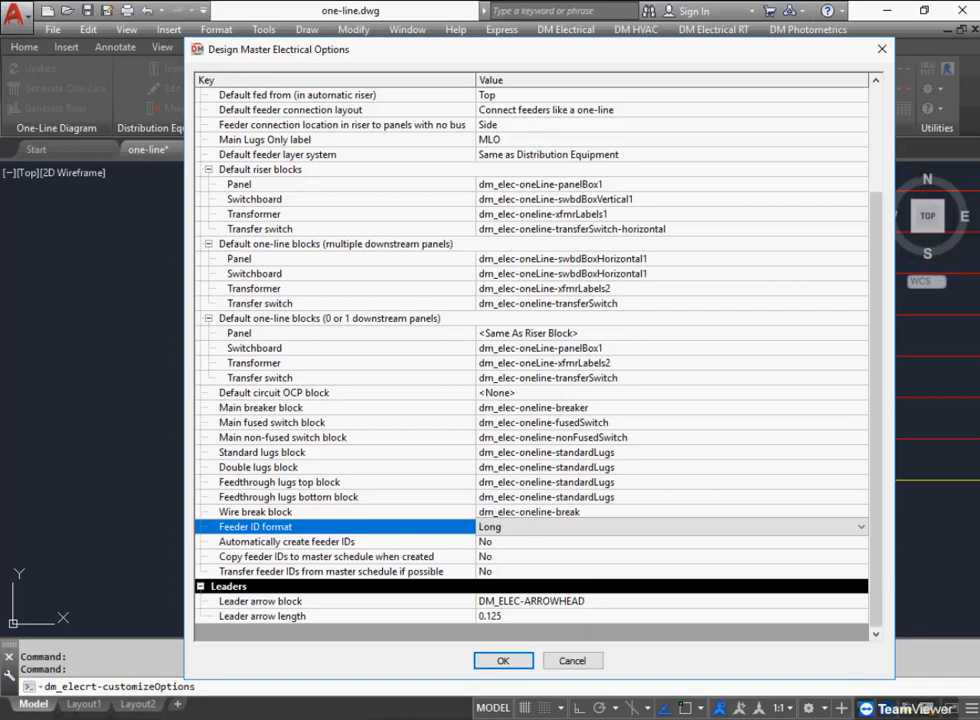
pyautogui.click(503, 660)
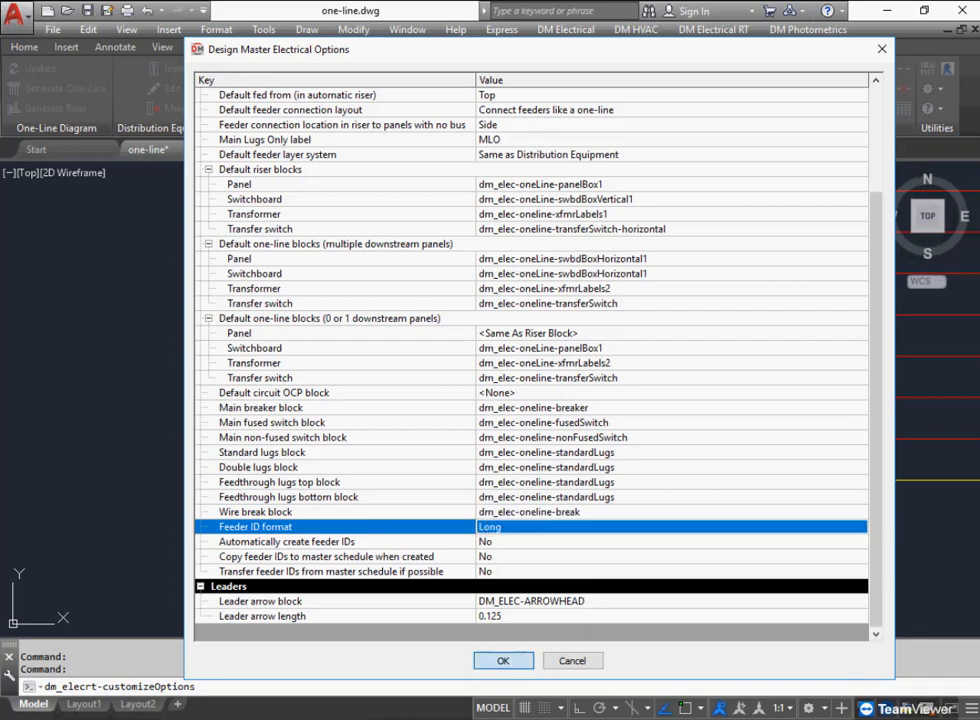
# Delete all feeder IDs, 175 through M150, from the project schedule's Copper group and exit the schedule.
pyautogui.click(713, 29)
pyautogui.moveTo(729, 237)
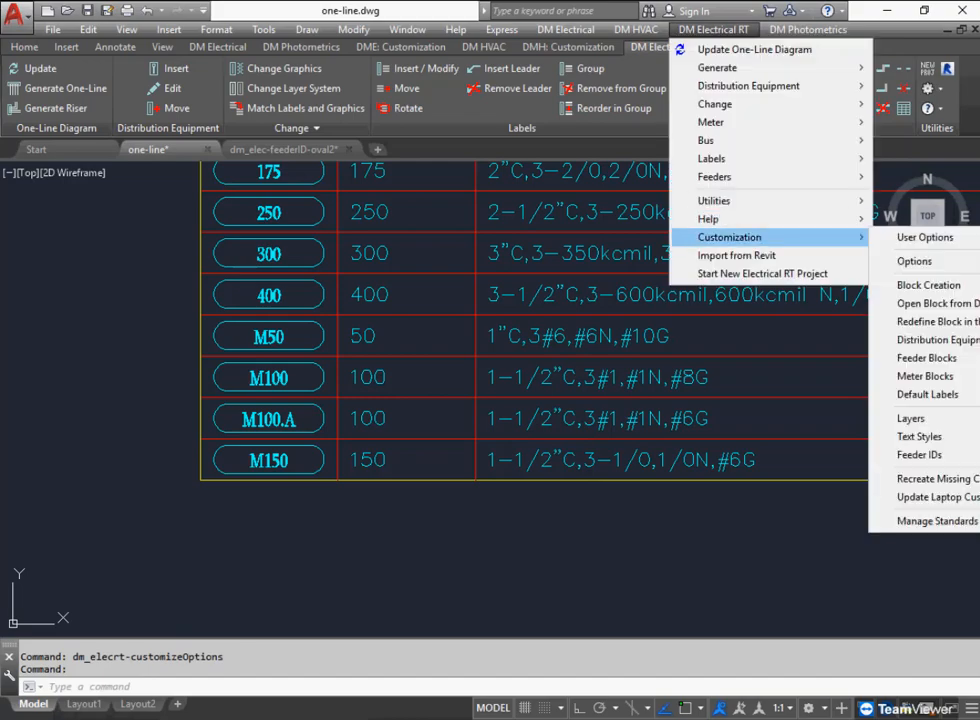
pyautogui.moveTo(919, 454)
pyautogui.click(791, 454)
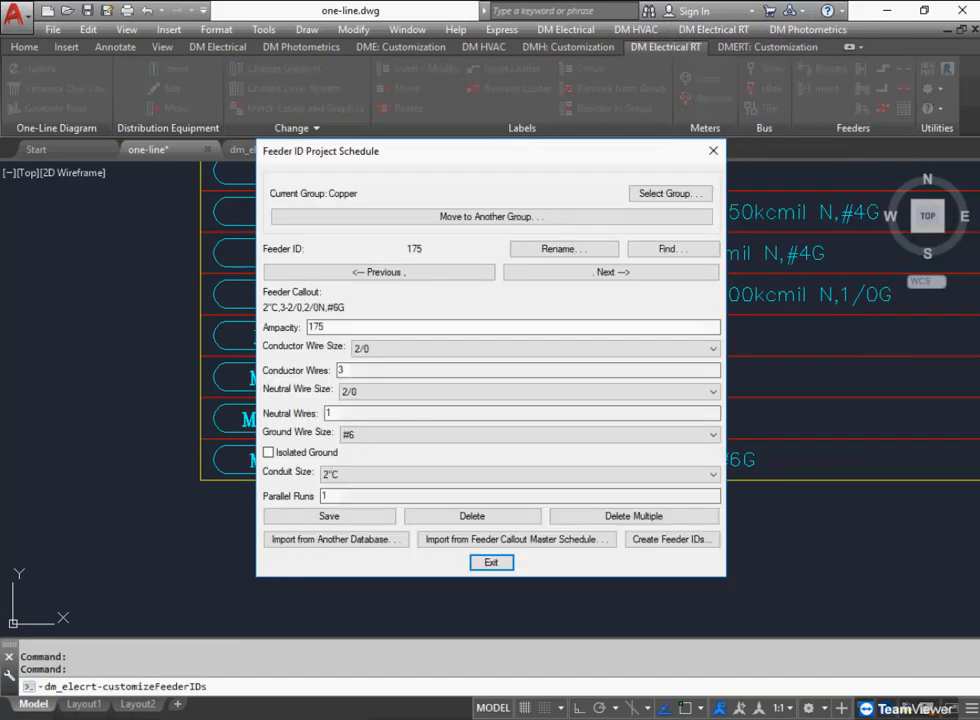
pyautogui.click(636, 516)
pyautogui.moveTo(372, 176); pyautogui.dragTo(372, 251)
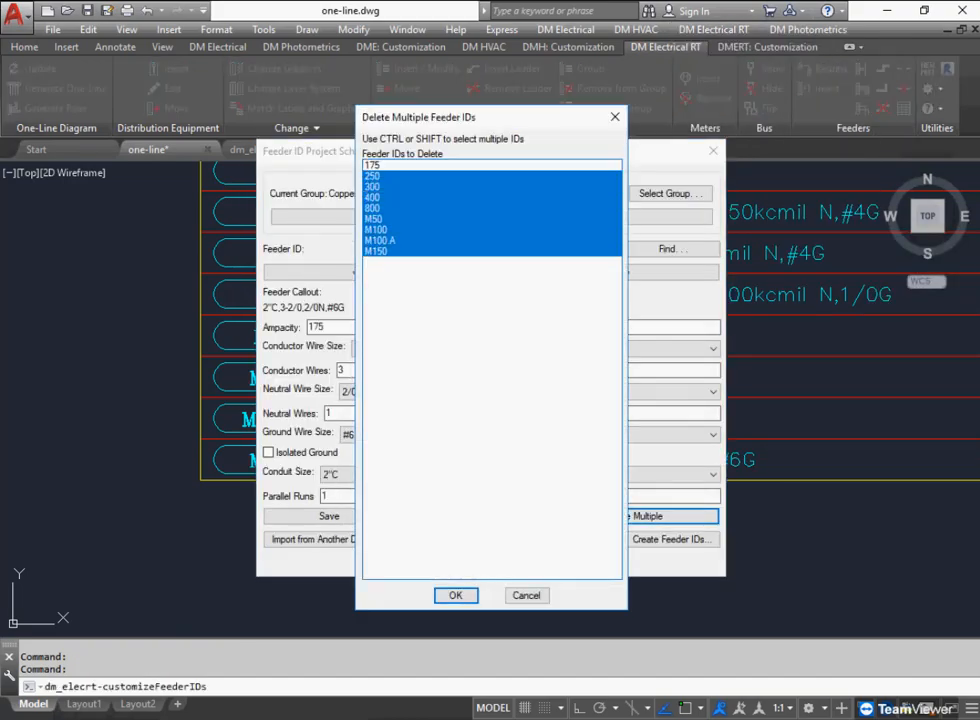
pyautogui.moveTo(372, 165); pyautogui.dragTo(372, 251)
pyautogui.click(455, 595)
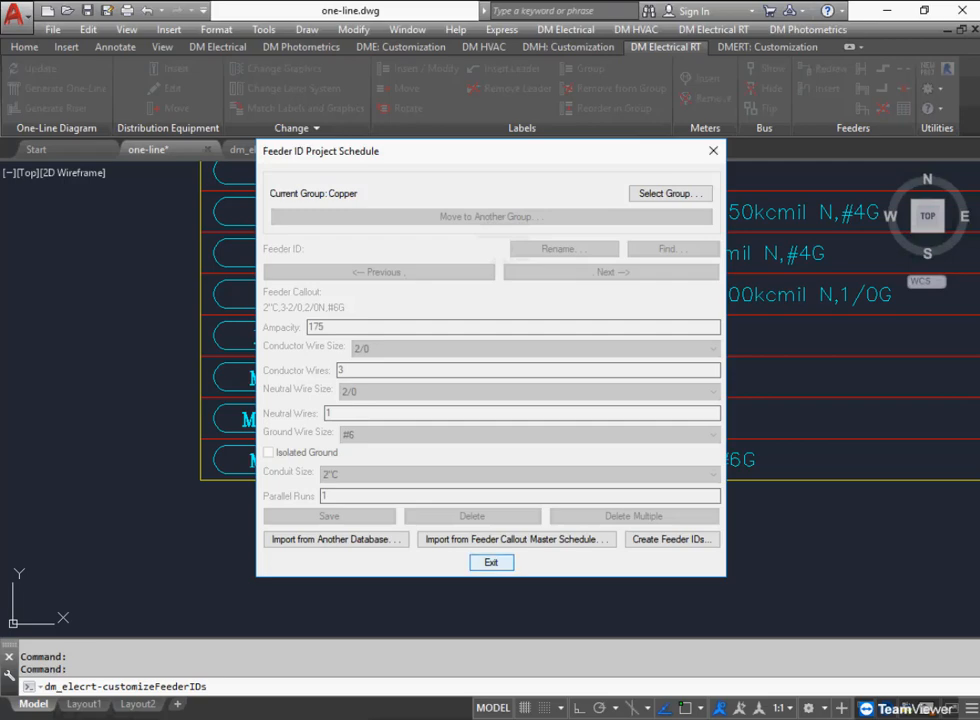
pyautogui.click(491, 562)
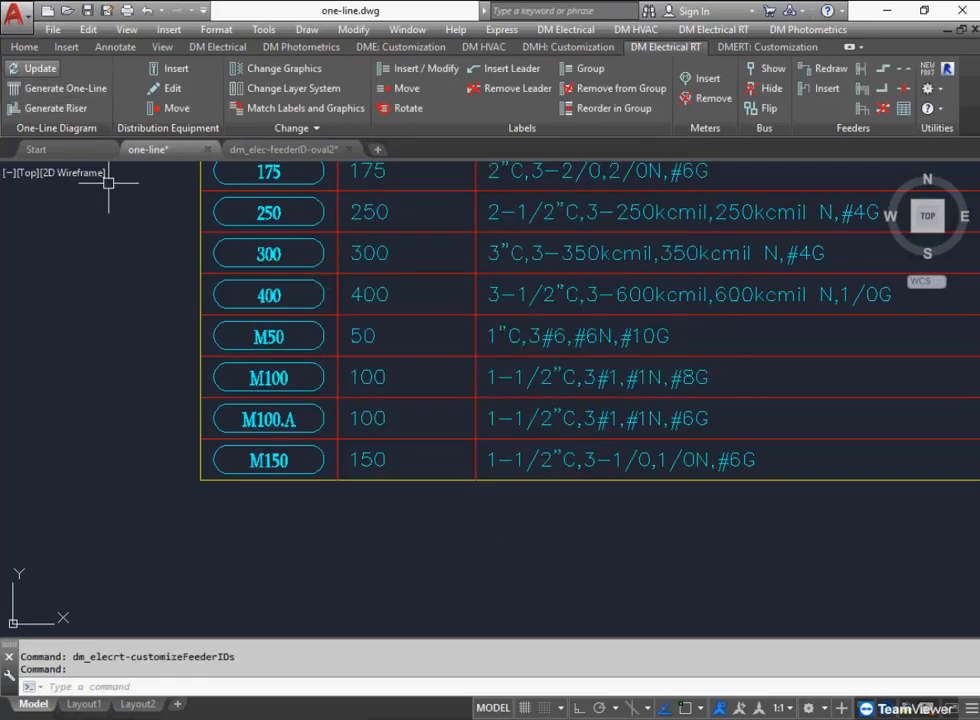
# Update the one-line diagram, accepting the proposed long-format feeder IDs in the Aluminum group and enabling automatic creation of future IDs.
pyautogui.click(40, 68)
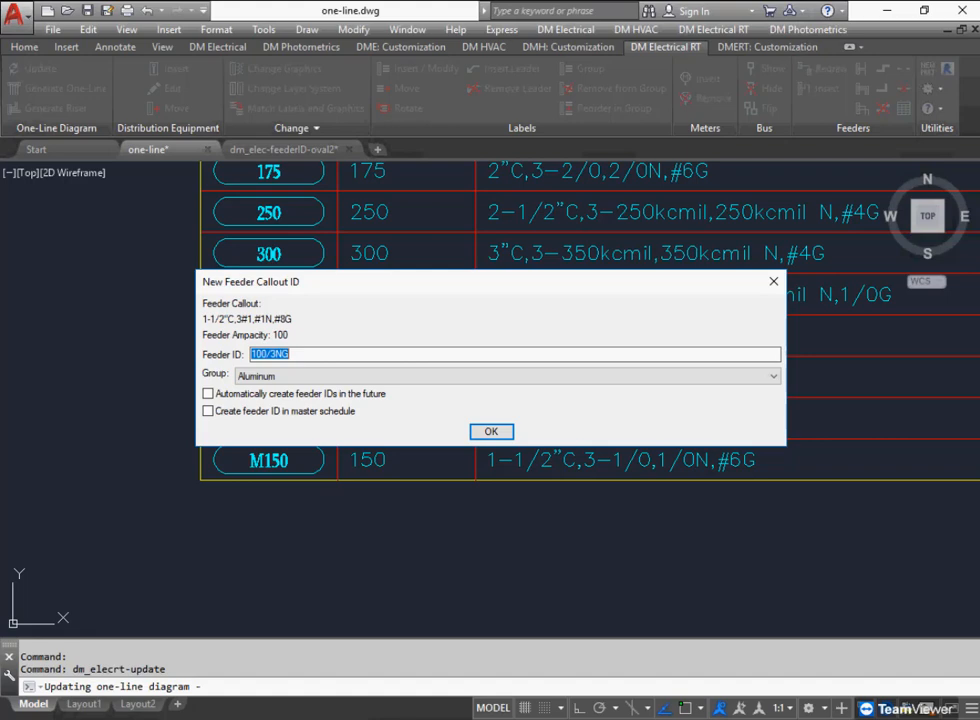
pyautogui.click(290, 354)
pyautogui.press('Return')
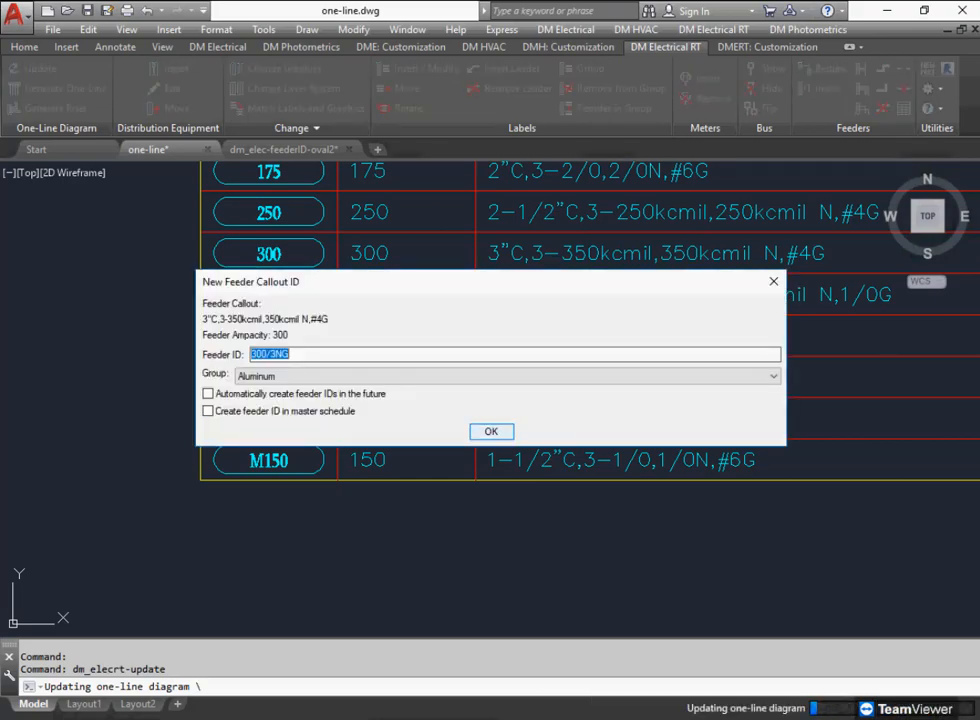
pyautogui.press('Return')
pyautogui.press('Return')
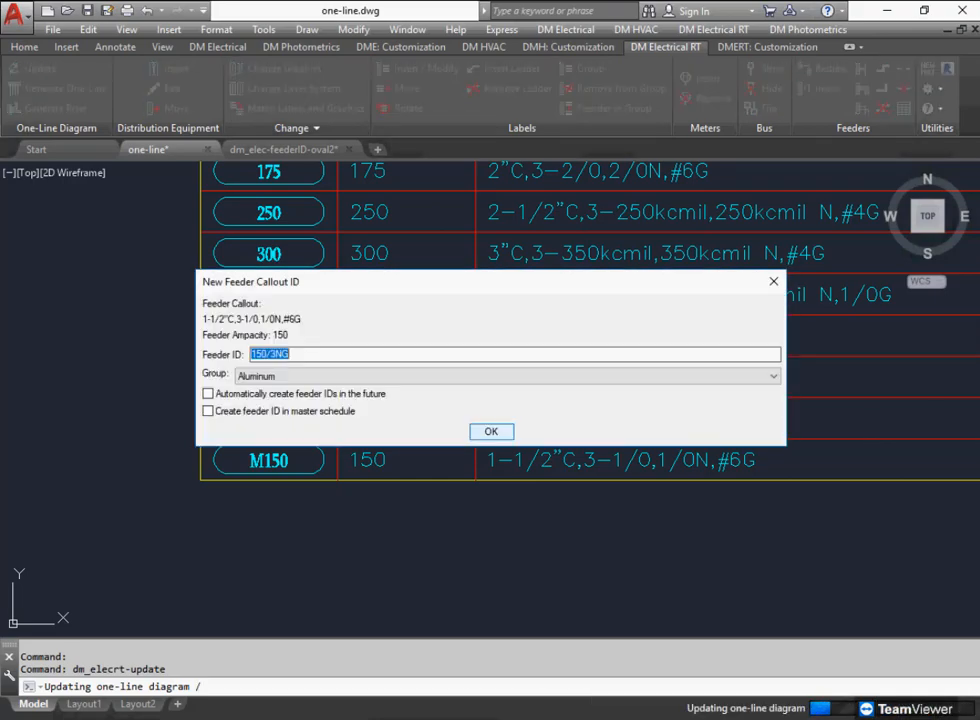
pyautogui.press('Return')
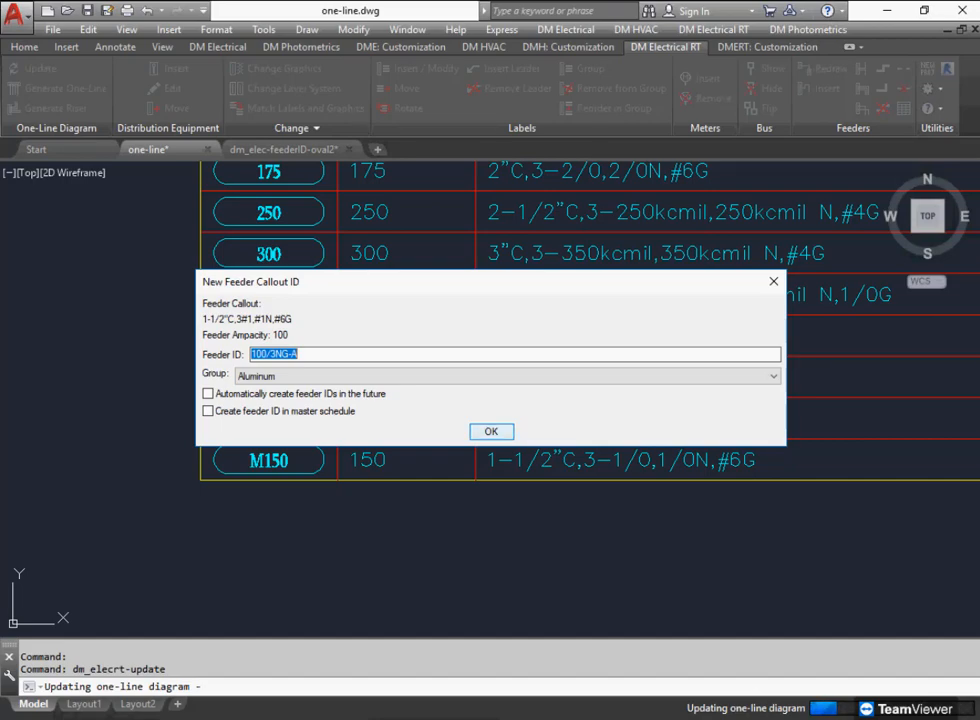
pyautogui.press('Return')
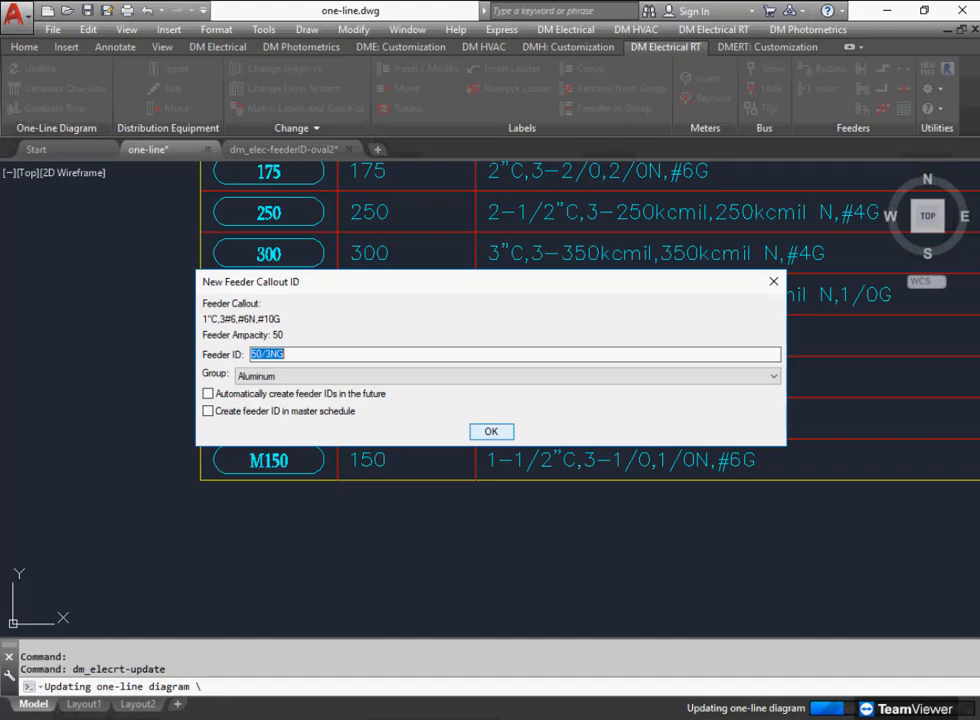
pyautogui.click(208, 393)
pyautogui.click(491, 431)
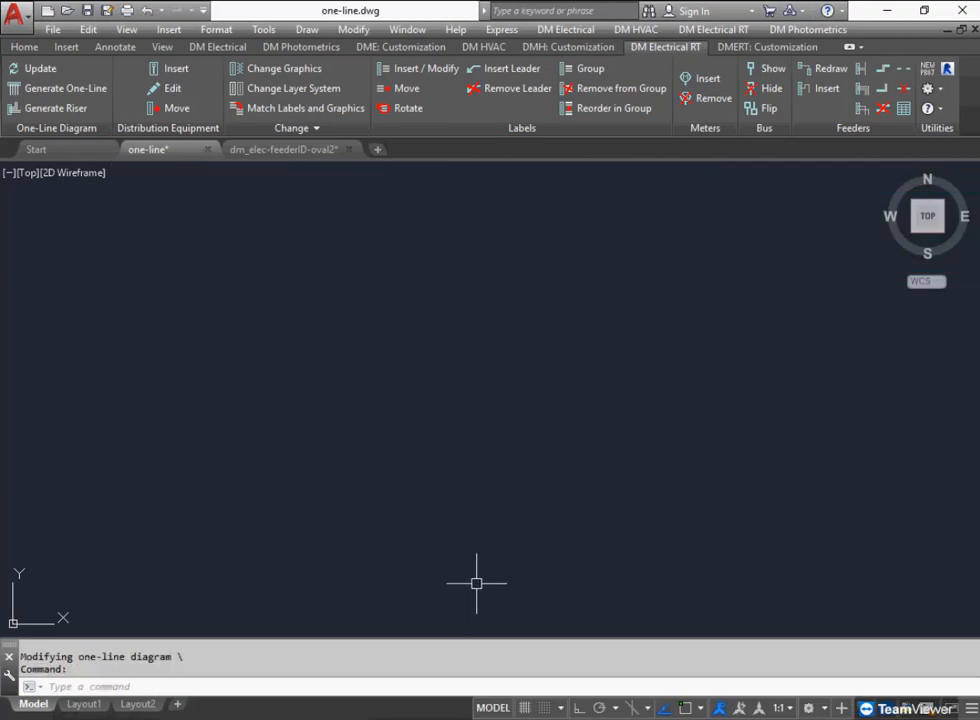
# Insert the Aluminum group's feeder schedule with its existing group settings beside the existing feeder schedule and inspect its IDs.
pyautogui.click(455, 447)
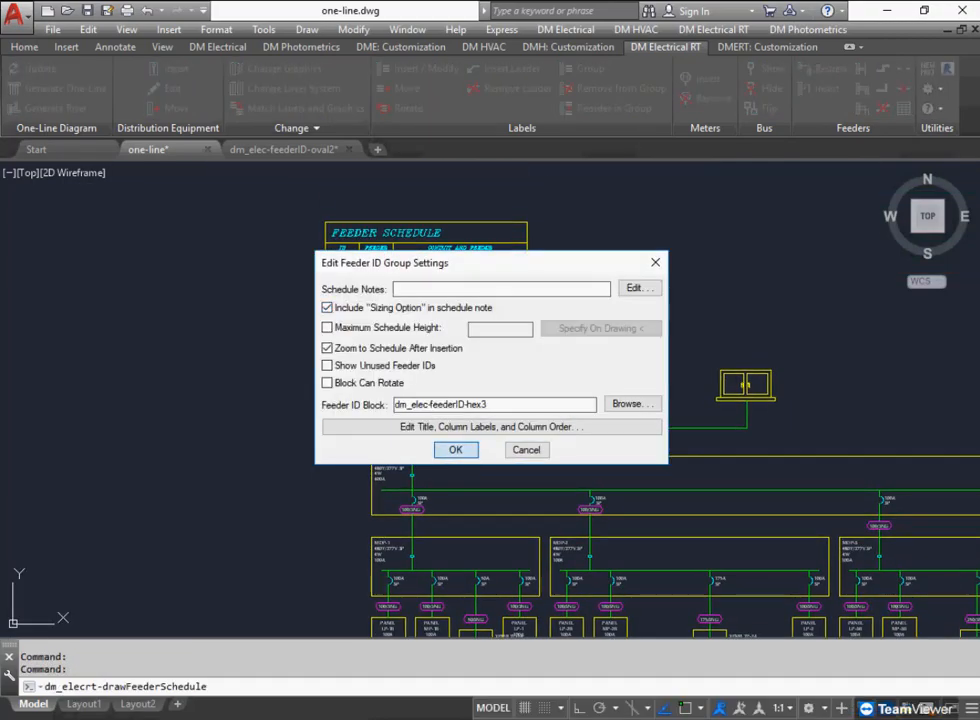
pyautogui.click(455, 448)
pyautogui.click(265, 260)
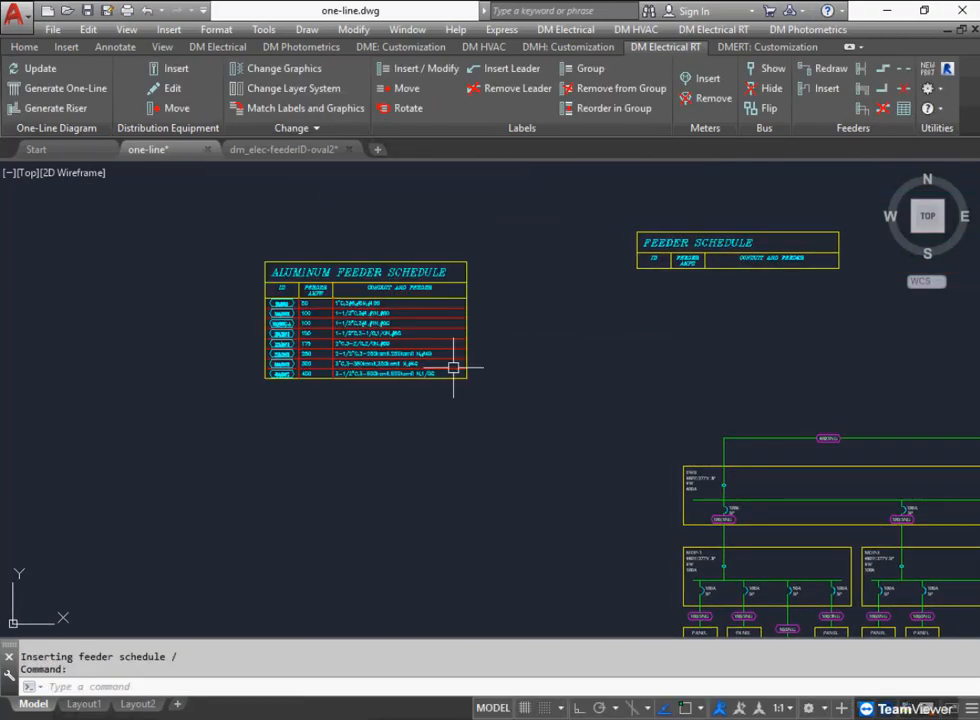
pyautogui.scroll(4, 270, 319)
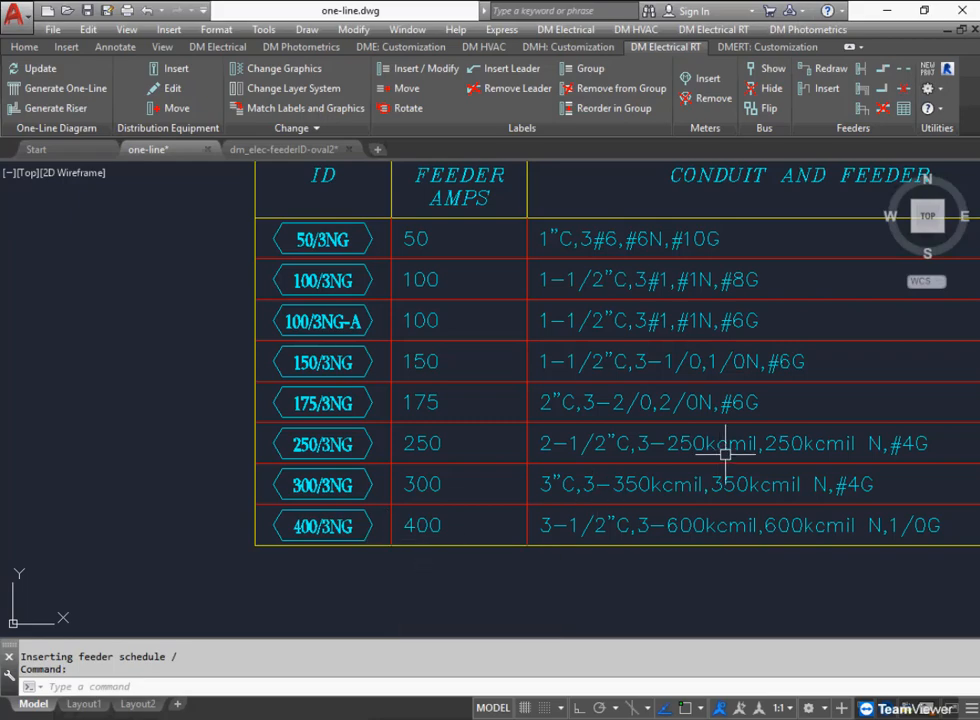
# Set the feeder ID format to Size + letter in the project options and accept them.
pyautogui.click(713, 29)
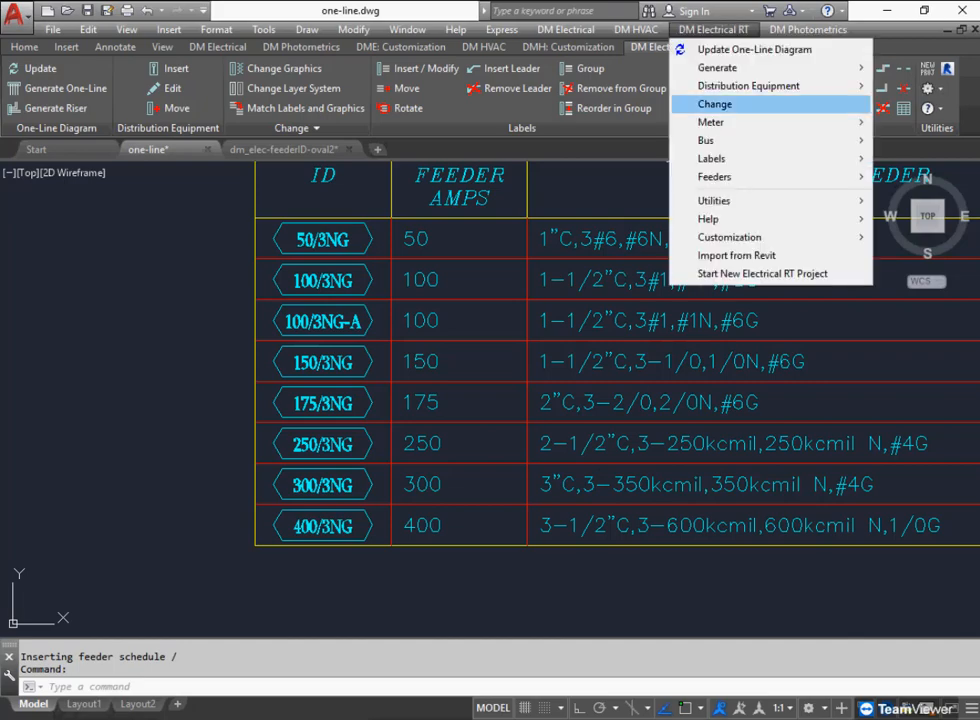
pyautogui.moveTo(729, 237)
pyautogui.click(914, 261)
pyautogui.scroll(-5, 530, 350)
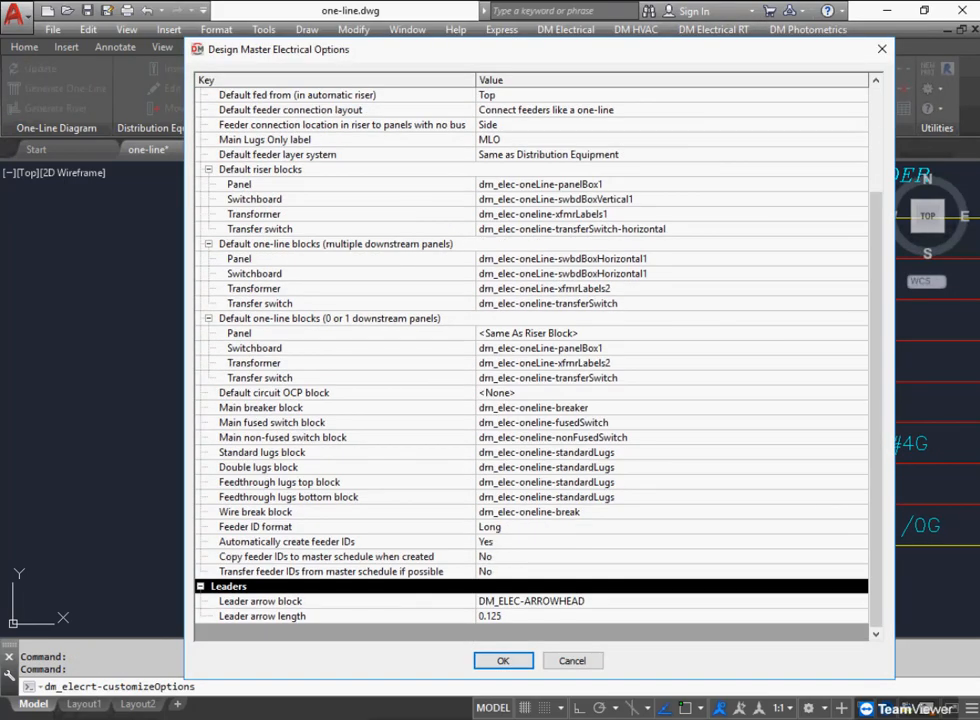
pyautogui.click(530, 526)
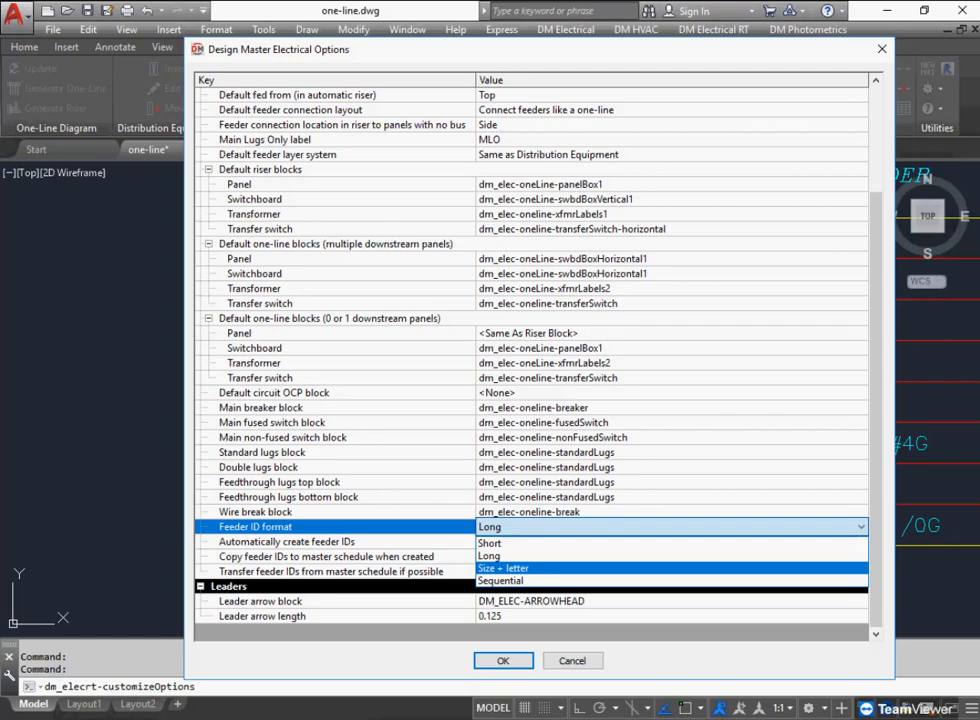
pyautogui.press('Return')
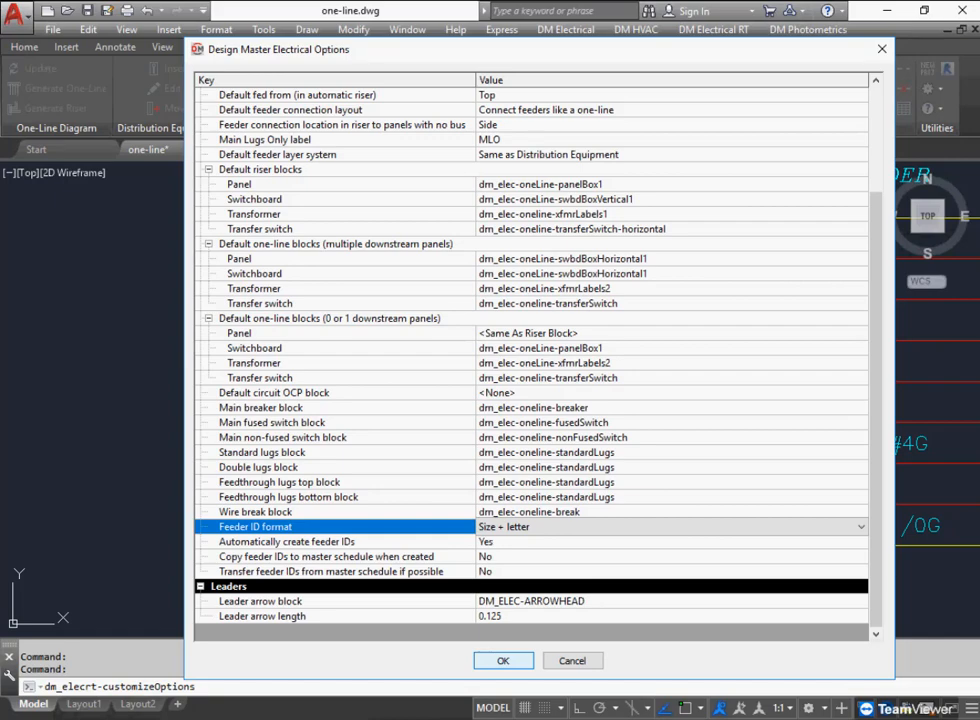
pyautogui.click(503, 660)
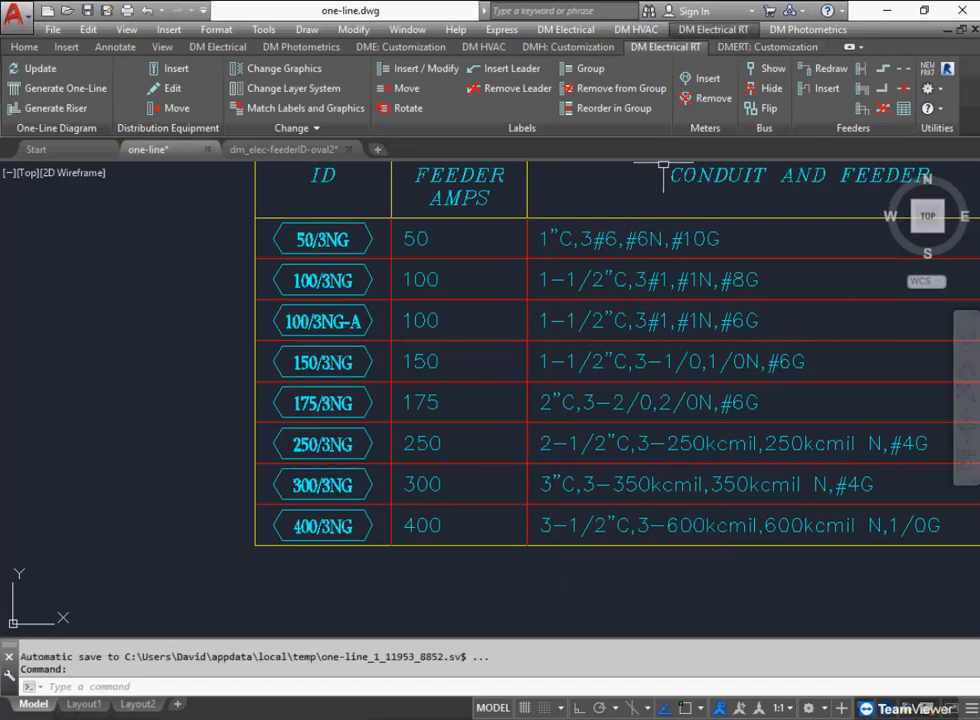
# Delete all feeder IDs, 50/3NG through 800/3NG, from the project schedule's Aluminum group and exit the schedule.
pyautogui.click(713, 29)
pyautogui.moveTo(730, 237)
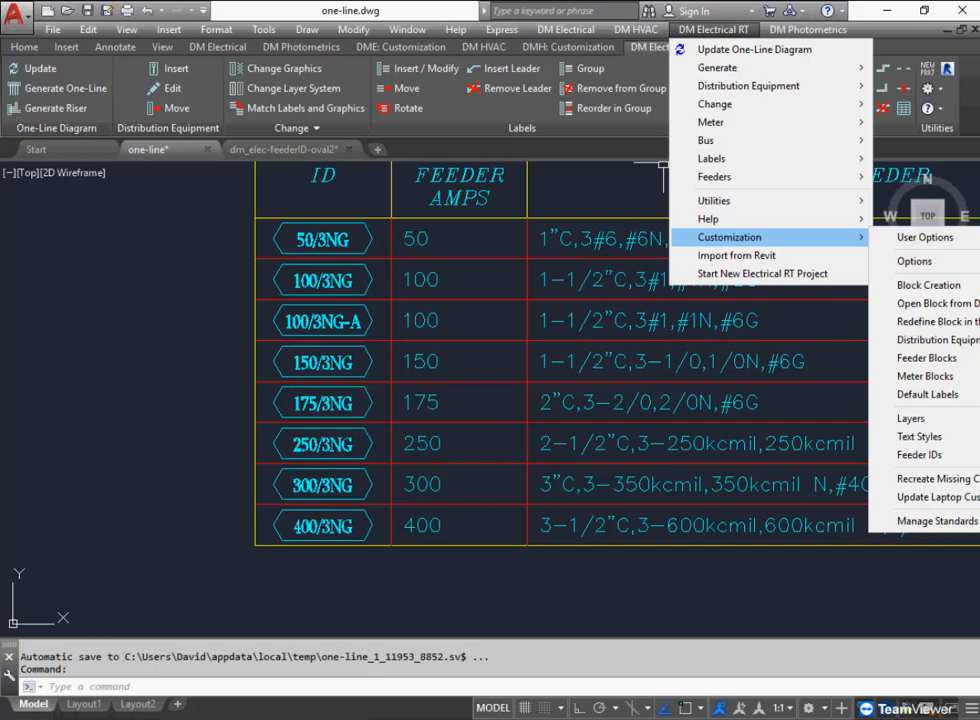
pyautogui.moveTo(919, 454)
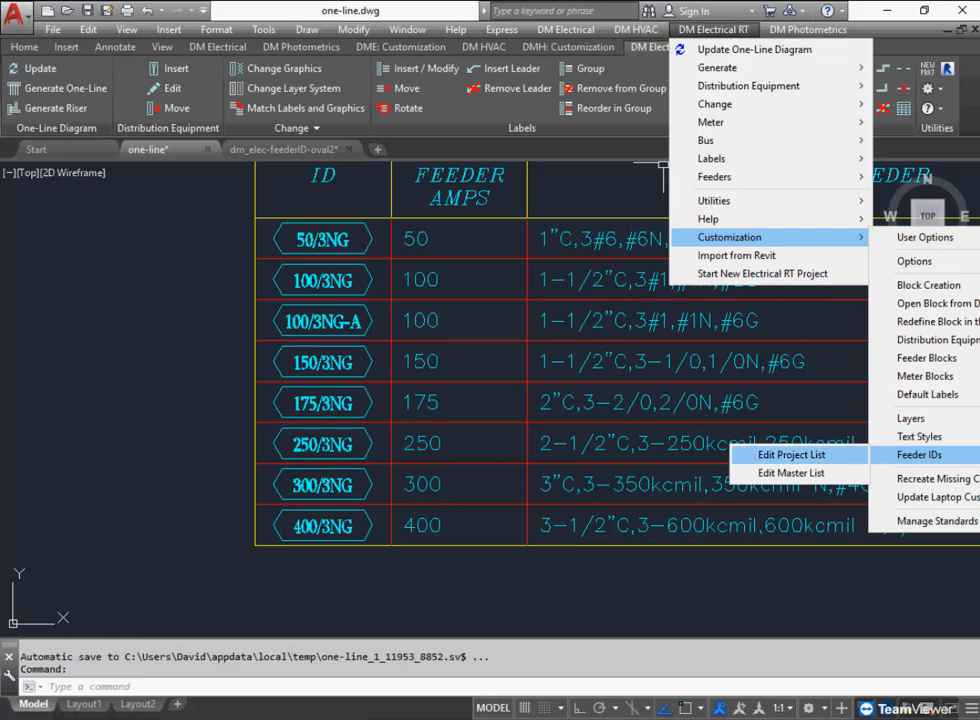
pyautogui.click(790, 455)
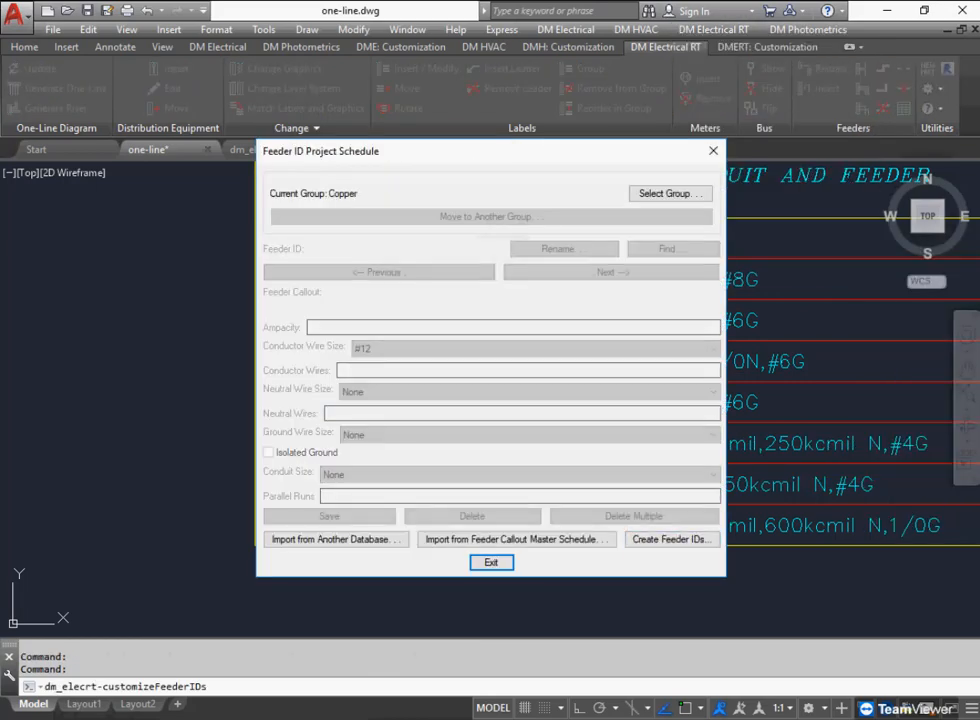
pyautogui.click(669, 193)
pyautogui.click(367, 328)
pyautogui.click(455, 466)
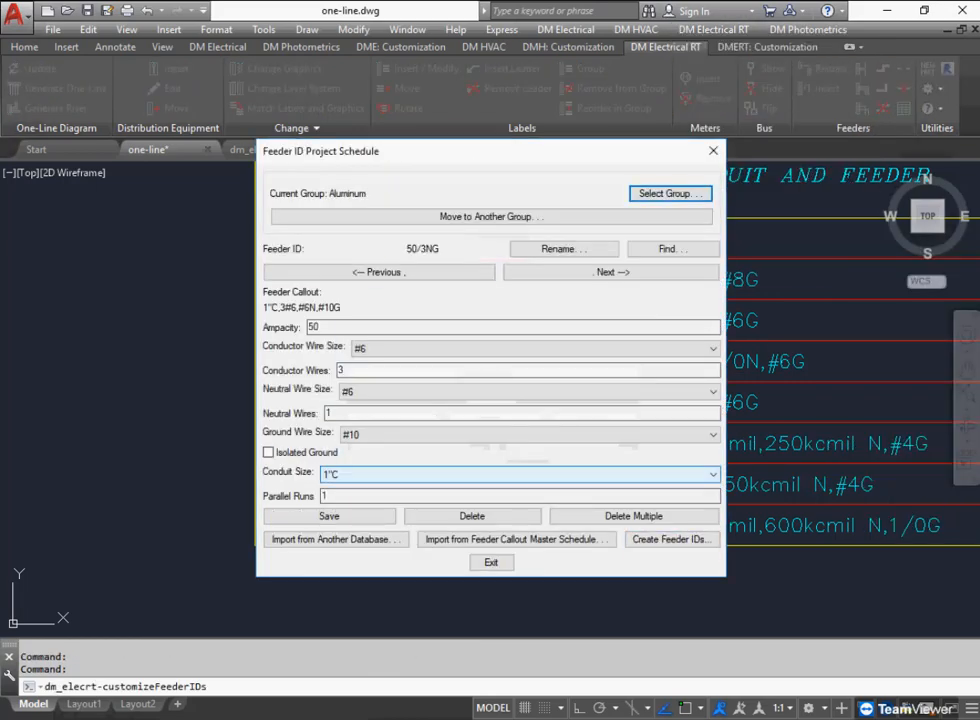
pyautogui.click(634, 516)
pyautogui.keyDown('shift'); pyautogui.click(383, 251); pyautogui.keyUp('shift')
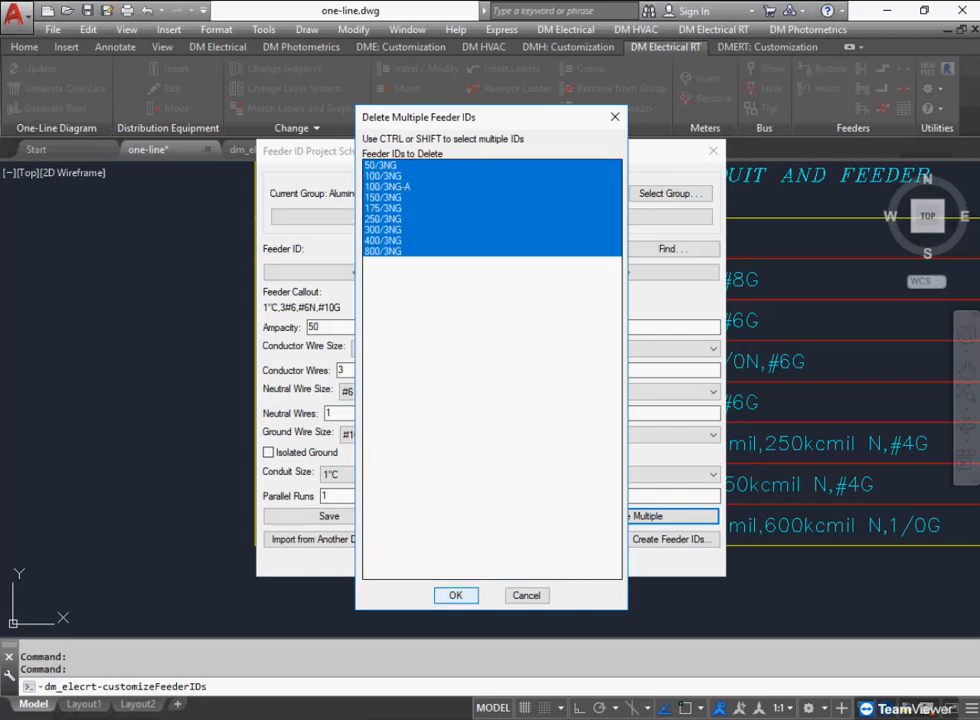
pyautogui.click(455, 595)
pyautogui.click(491, 562)
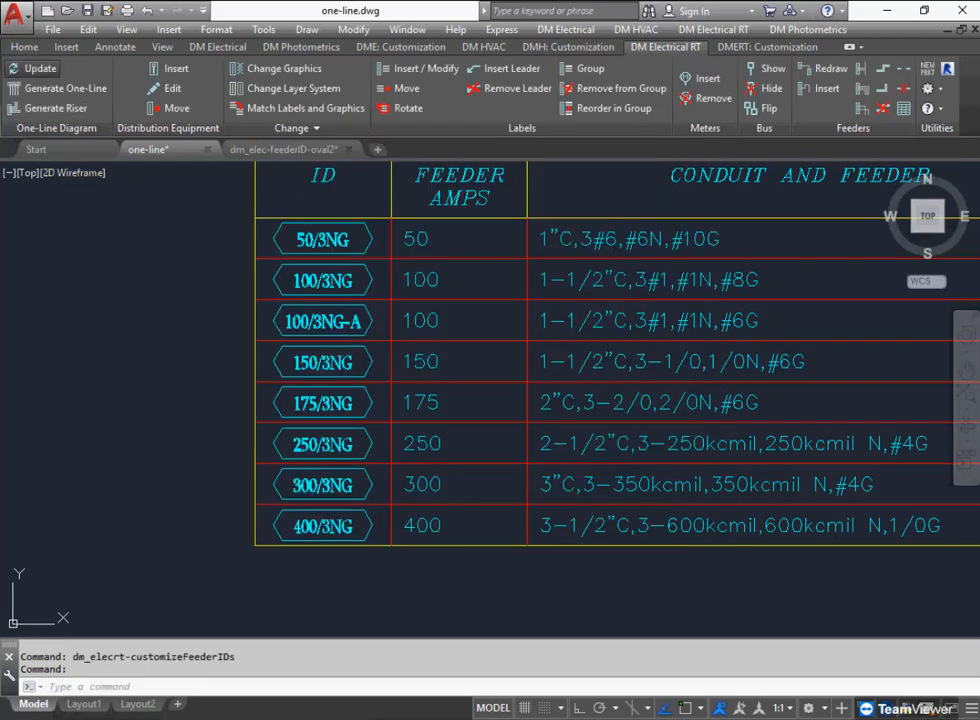
# Update the one-line diagram with the Size + letter format and delete the Aluminum group's feeder IDs from the project schedule.
pyautogui.click(40, 68)
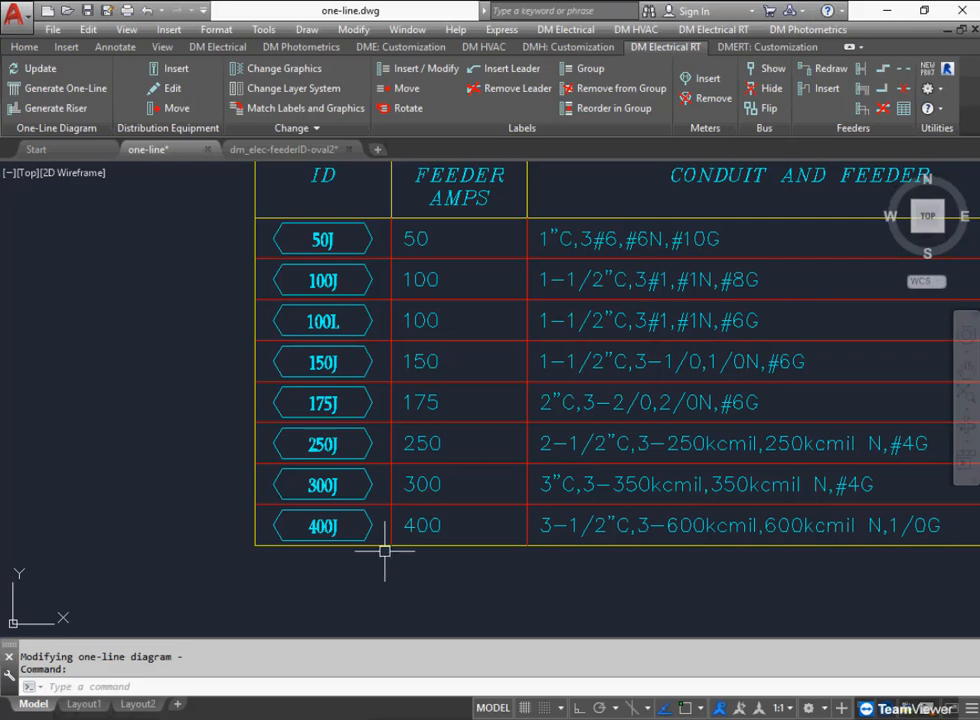
pyautogui.click(713, 29)
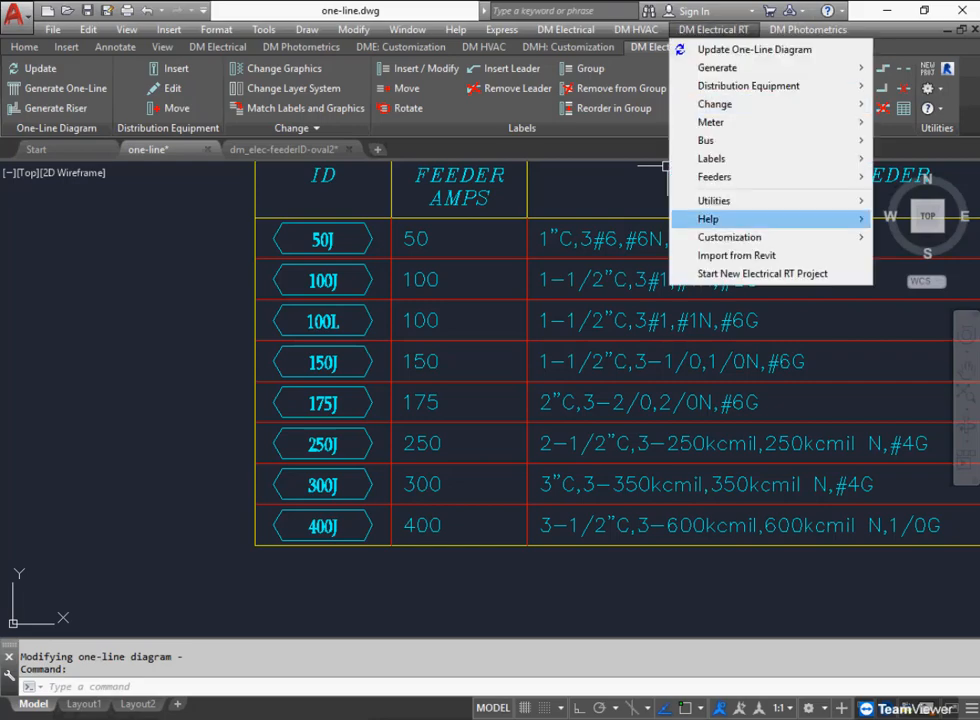
pyautogui.moveTo(919, 454)
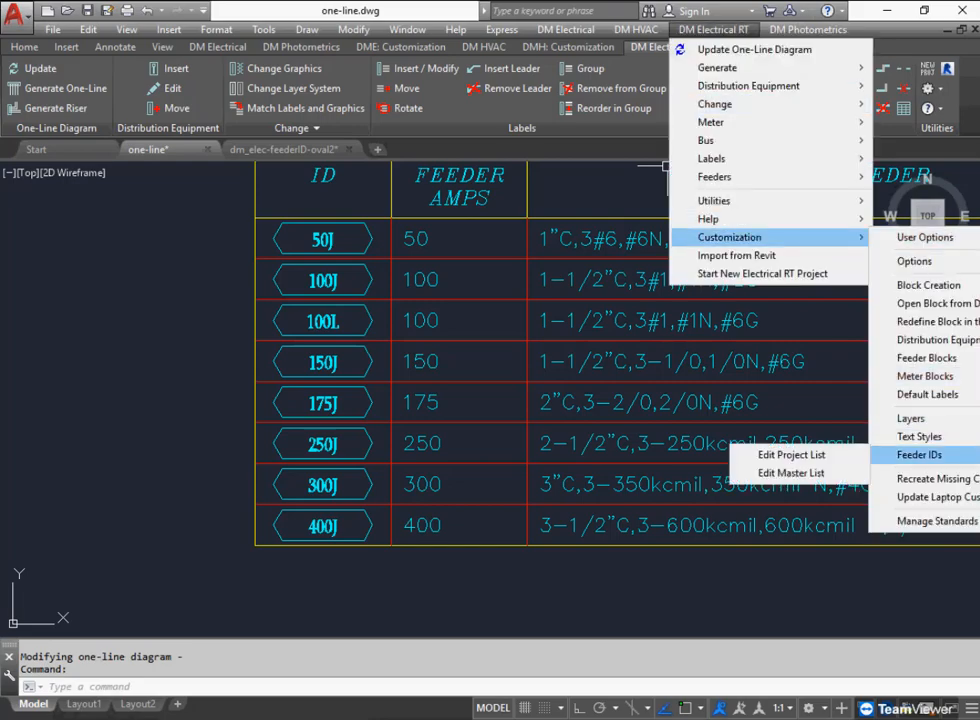
pyautogui.click(791, 454)
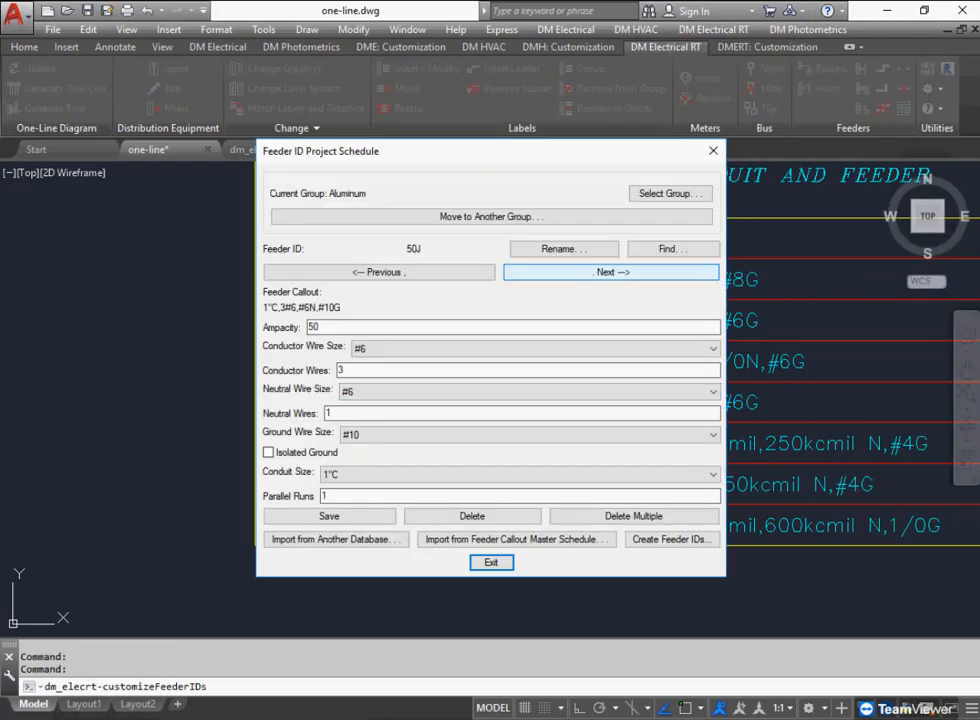
pyautogui.click(636, 515)
pyautogui.press('Escape')
pyautogui.press('Escape')
# Set the feeder ID format to Sequential in the project options and update the one-line diagram.
pyautogui.click(713, 29)
pyautogui.moveTo(730, 237)
pyautogui.click(914, 260)
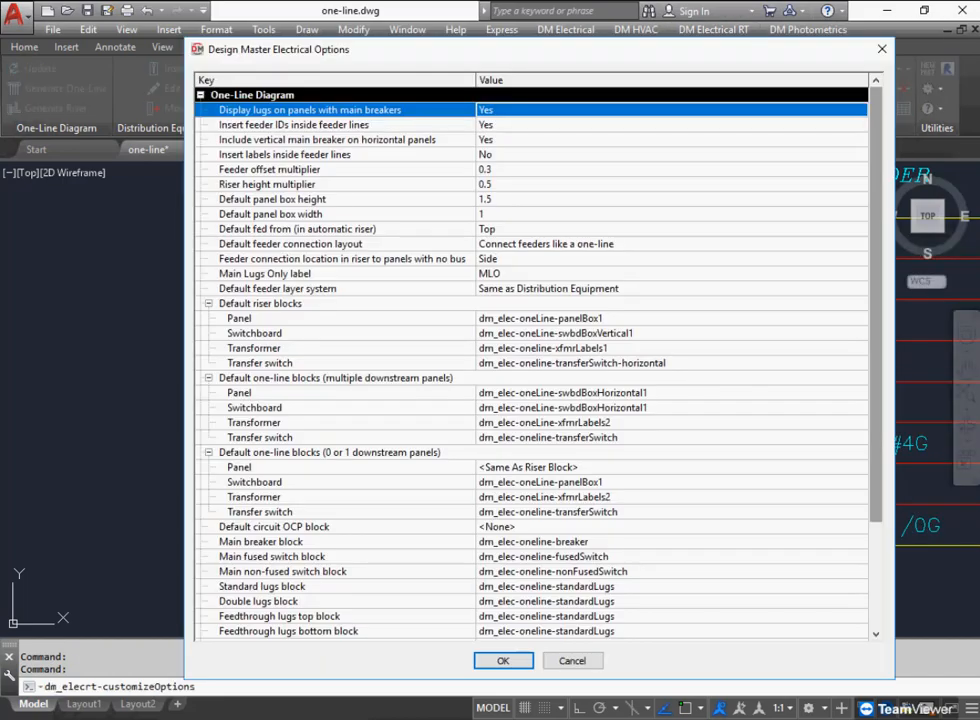
pyautogui.scroll(-3, 530, 357)
pyautogui.click(670, 527)
pyautogui.click(501, 580)
pyautogui.press('Return')
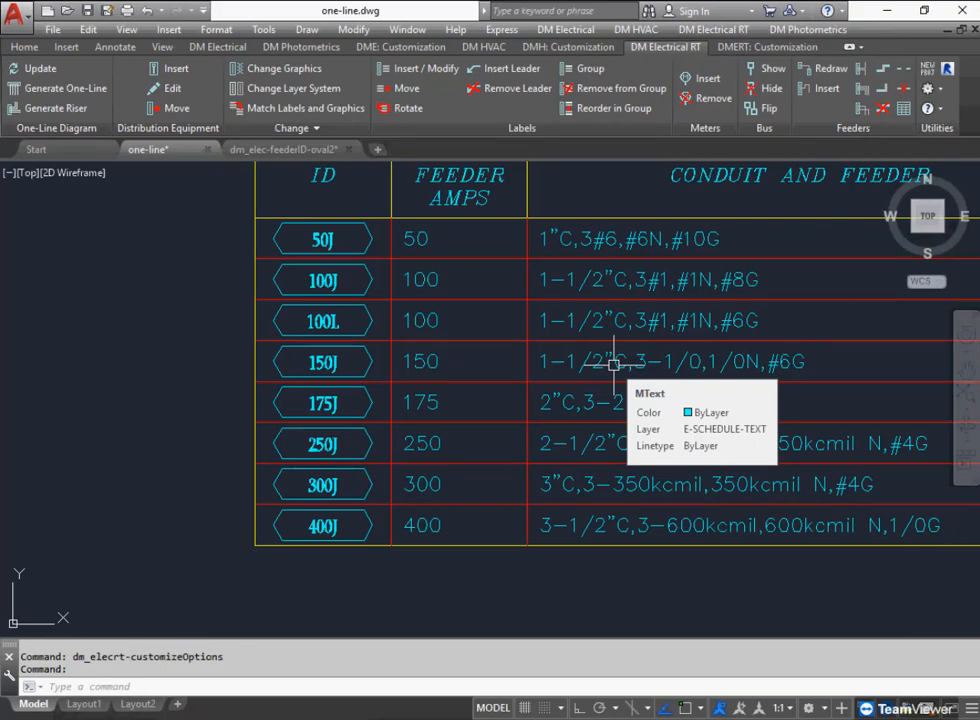
pyautogui.click(35, 68)
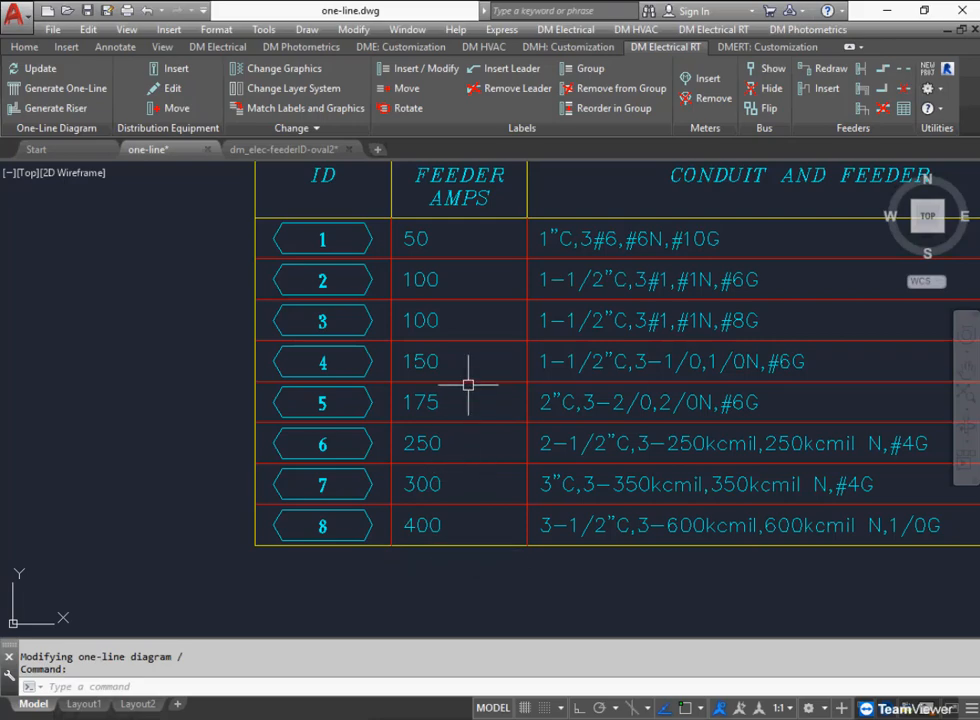
# Switch to the Revit project and set the Mains / Bus Amps of panel MDP-1 to 200 in Panel Edit.
pyautogui.moveTo(704, 716)
pyautogui.click(704, 655)
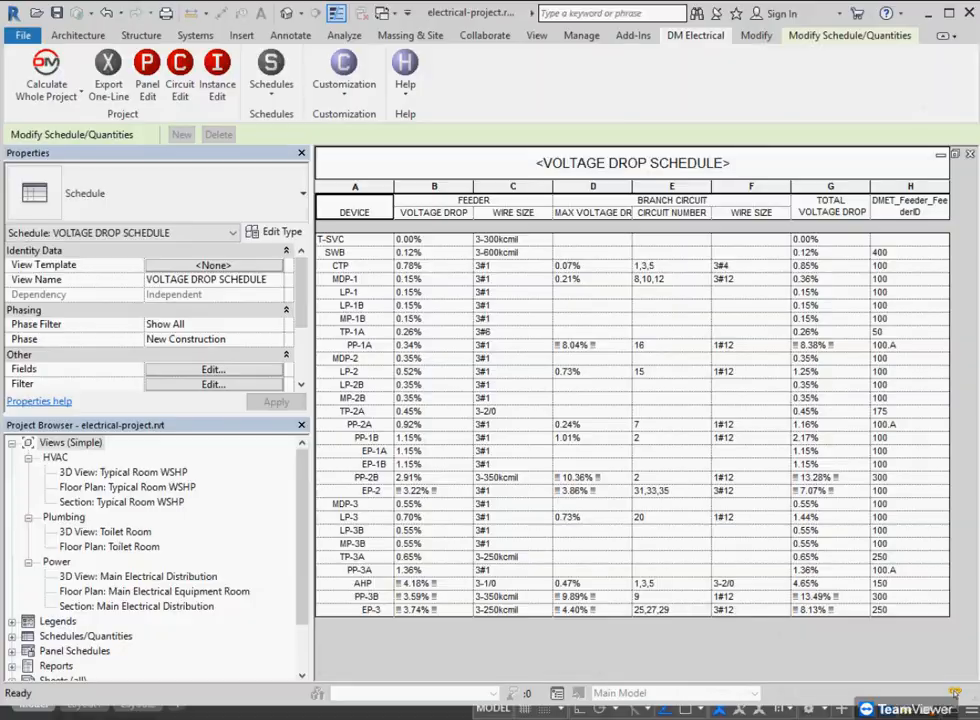
pyautogui.click(147, 75)
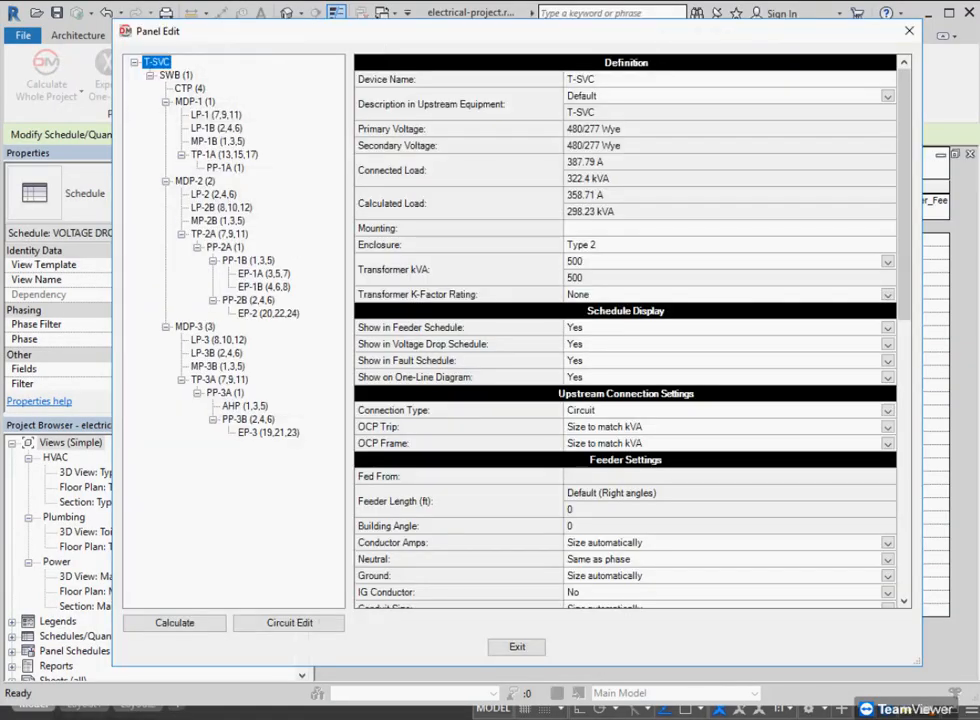
pyautogui.click(194, 101)
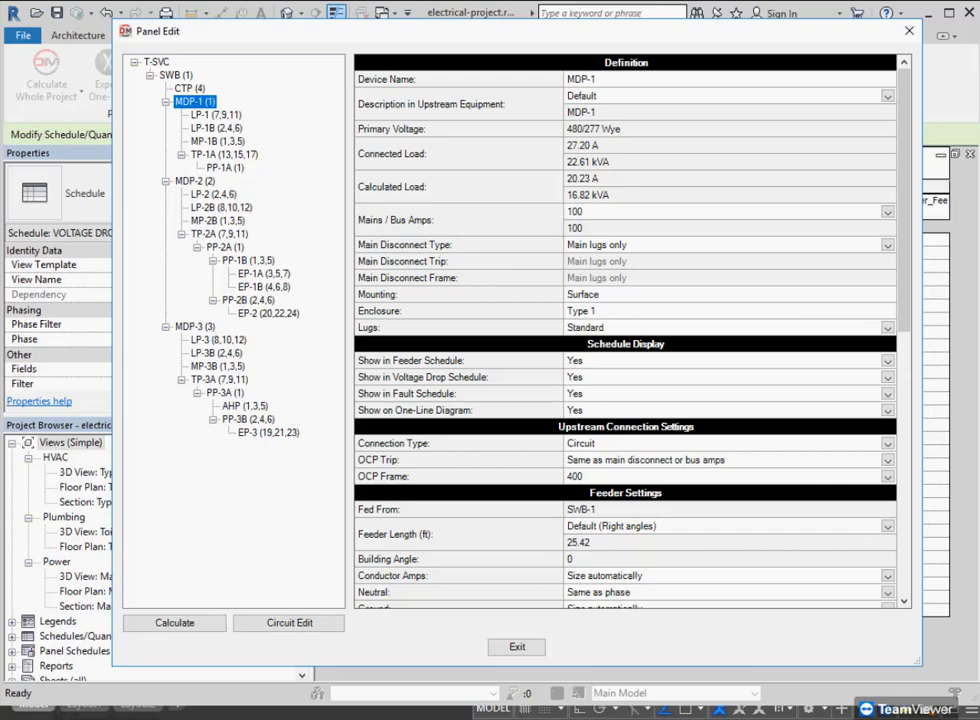
pyautogui.click(886, 212)
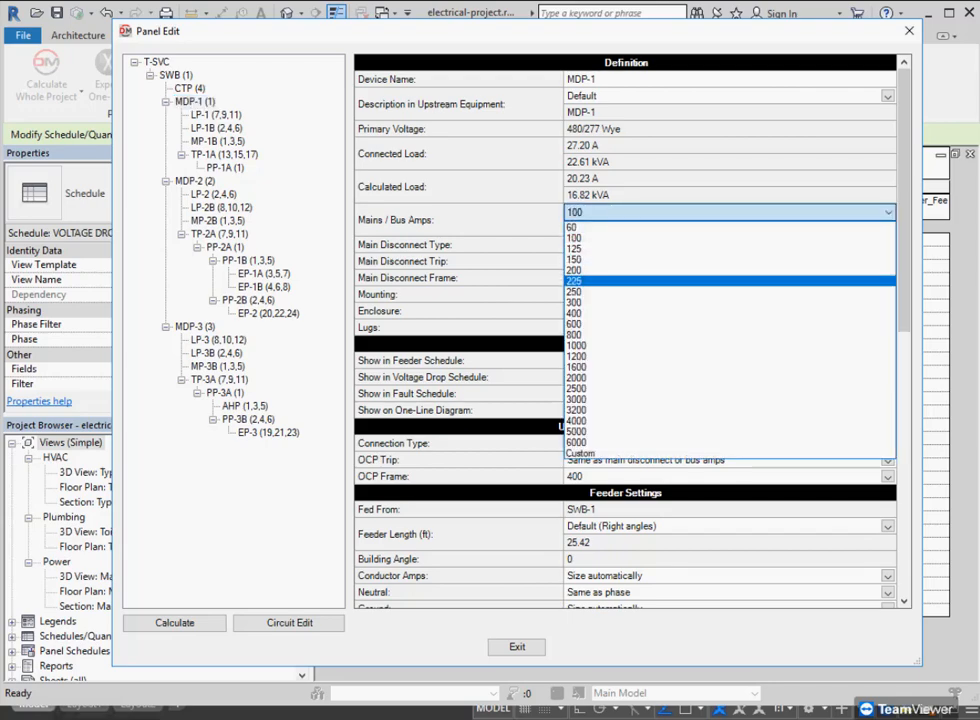
pyautogui.click(574, 270)
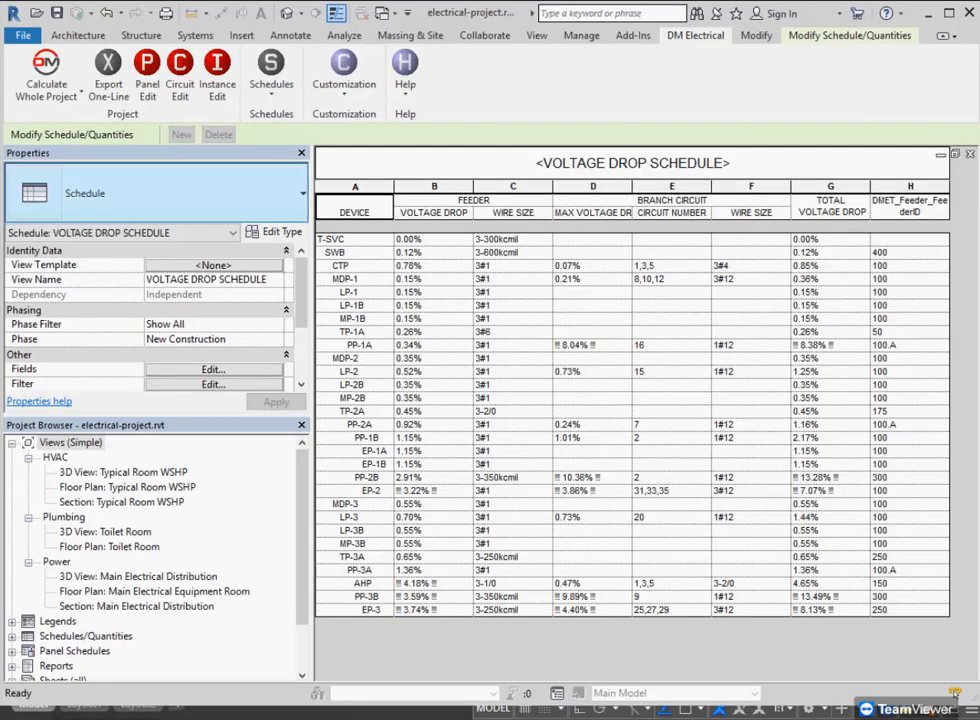
# Export the one-line from Revit and update the diagram in AutoCAD to bring in the changed MDP-1 feeder.
pyautogui.click(108, 70)
pyautogui.press('Return')
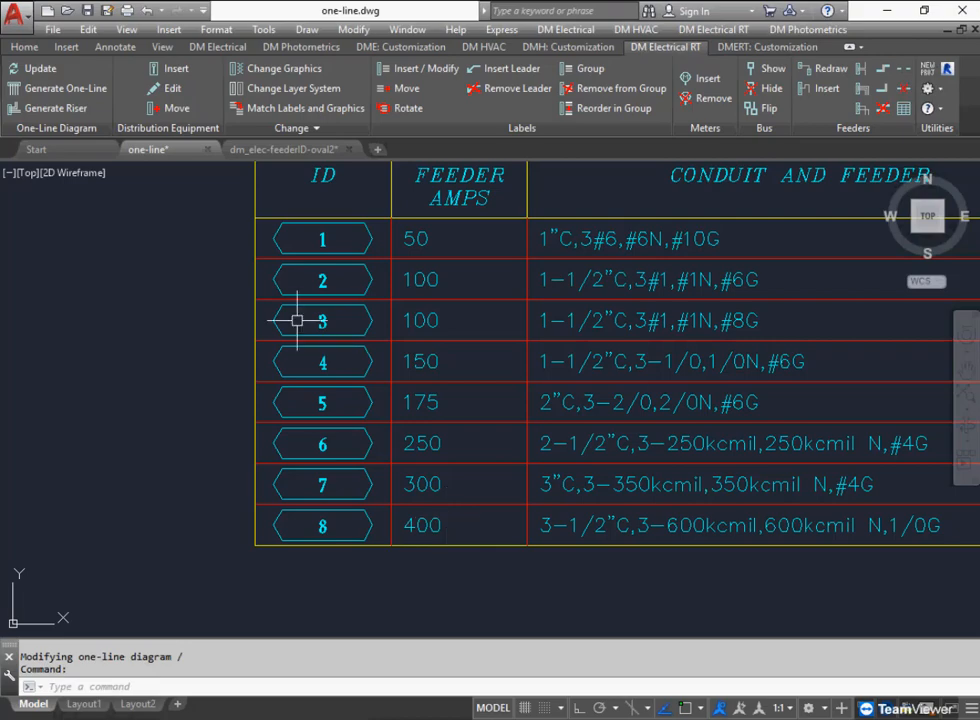
pyautogui.click(35, 68)
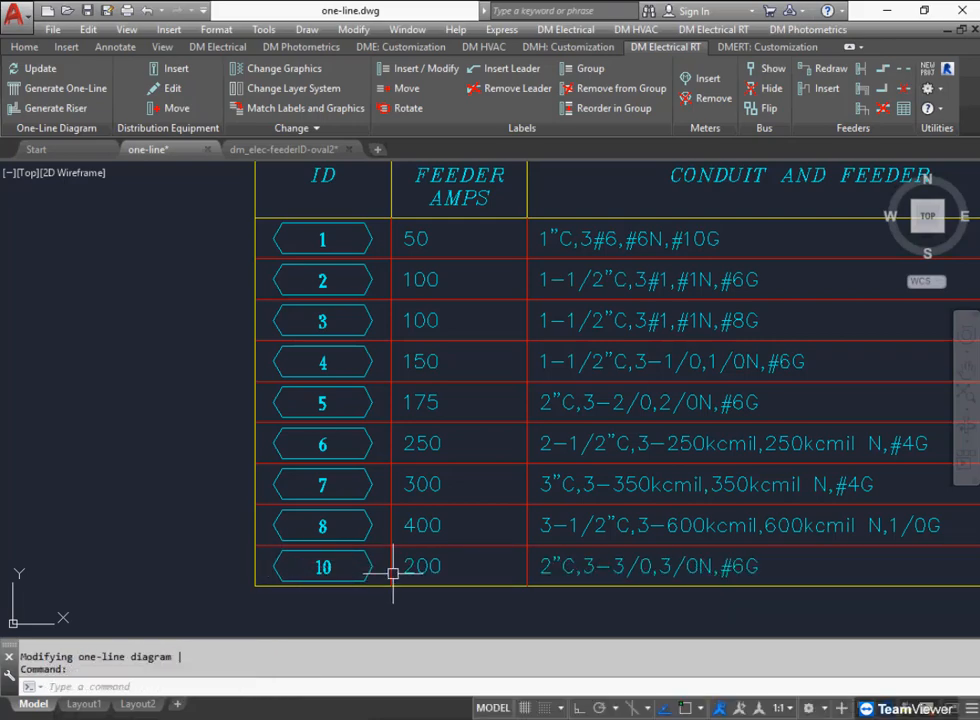
pyautogui.moveTo(389, 573)
pyautogui.mouseDown(button='middle')
pyautogui.moveTo(322, 508)
pyautogui.moveTo(274, 504)
pyautogui.mouseUp(button='middle')
pyautogui.moveTo(437, 504); pyautogui.dragTo(451, 518, button='middle')
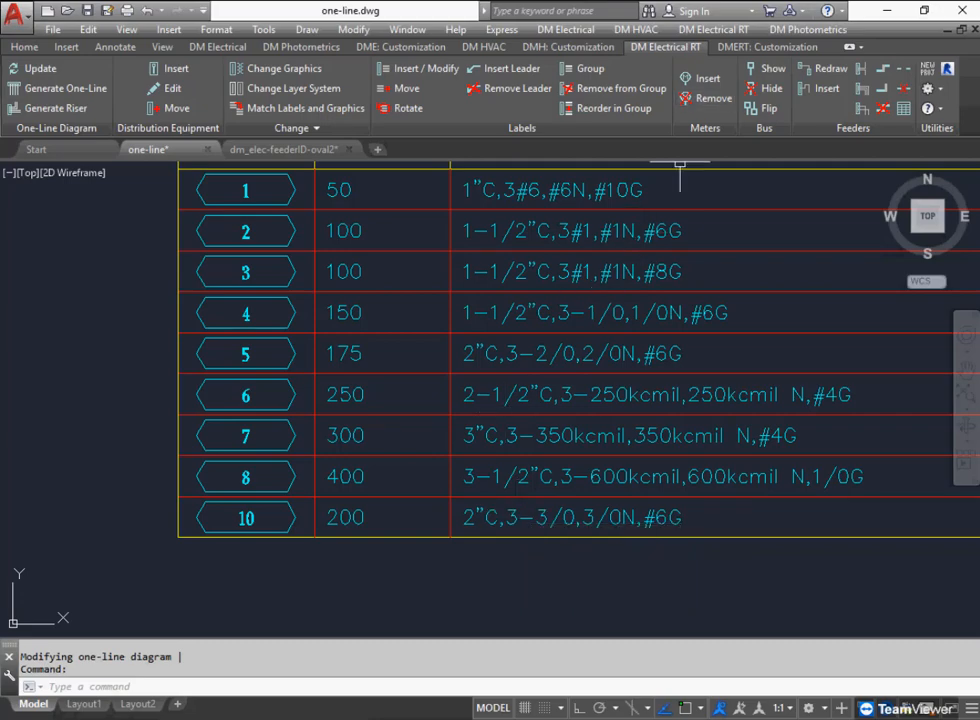
# Delete feeder IDs 8, 9 and 10 from the Aluminum group's project schedule and update the one-line diagram.
pyautogui.click(715, 29)
pyautogui.moveTo(729, 237)
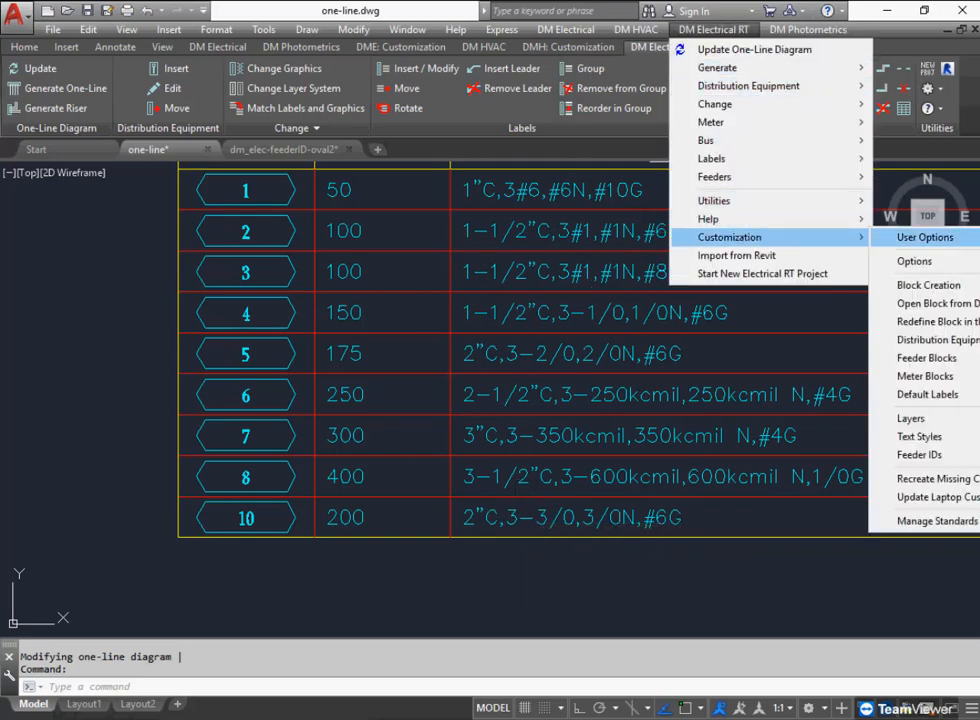
pyautogui.moveTo(918, 455)
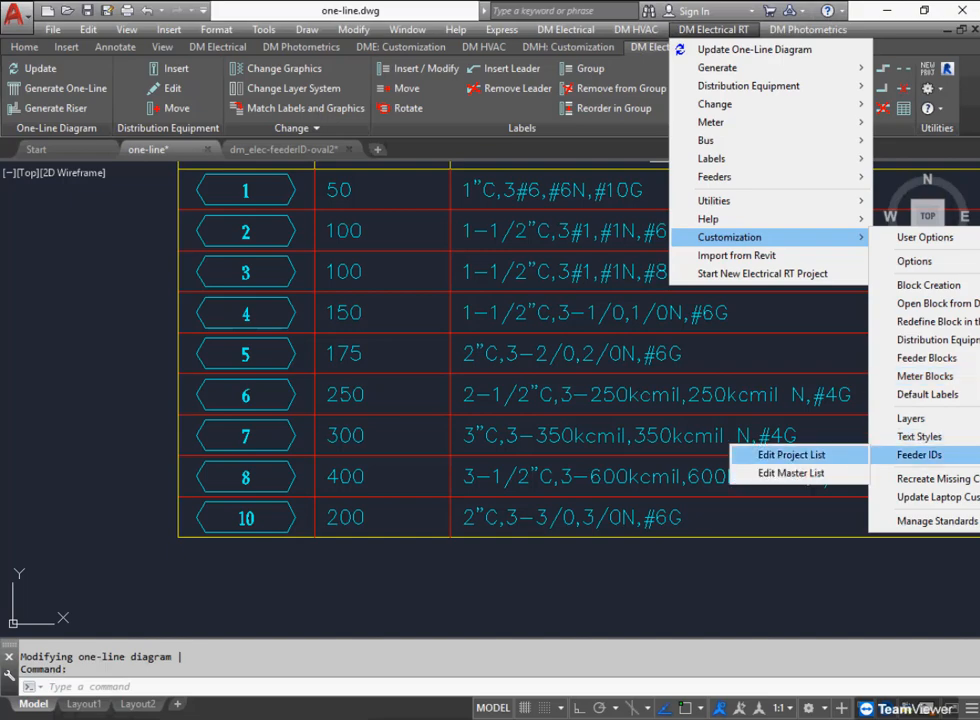
pyautogui.click(791, 455)
pyautogui.click(672, 516)
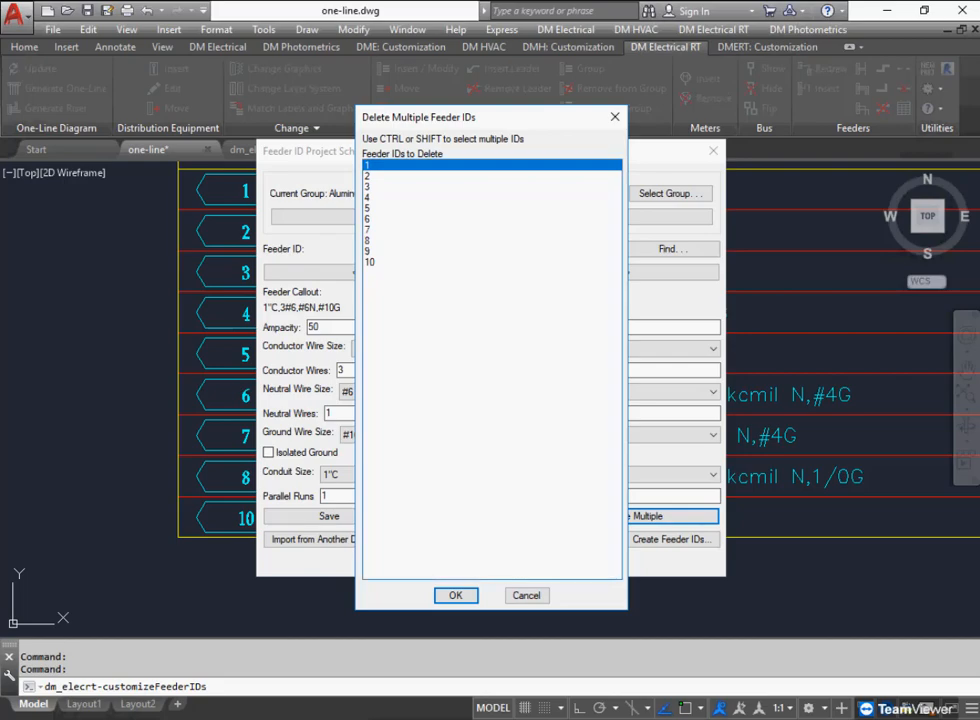
pyautogui.moveTo(400, 240); pyautogui.dragTo(400, 261)
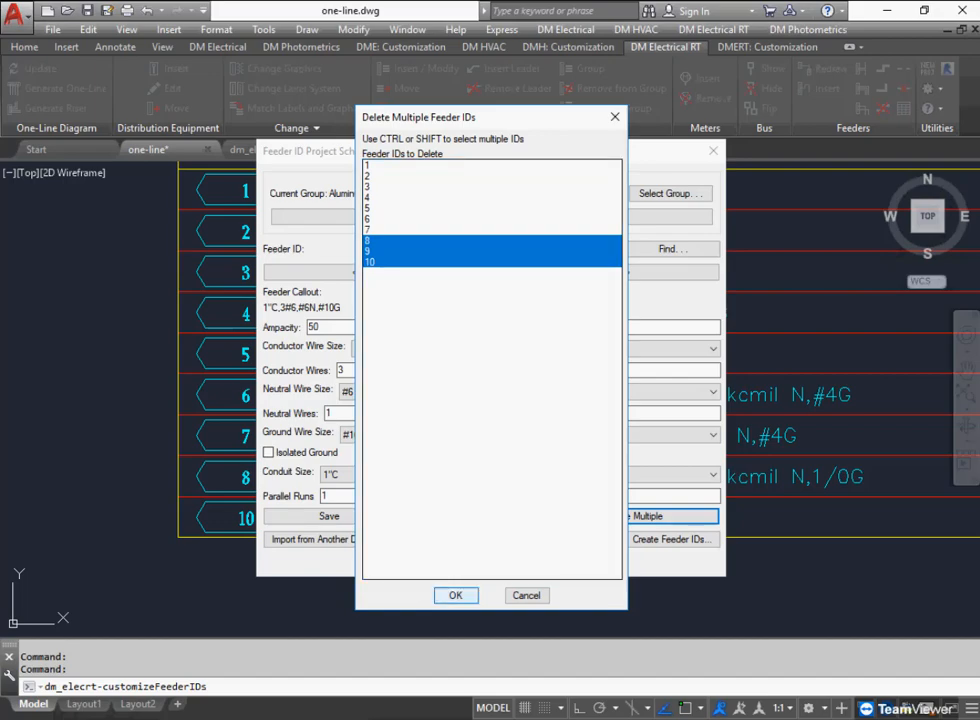
pyautogui.click(455, 595)
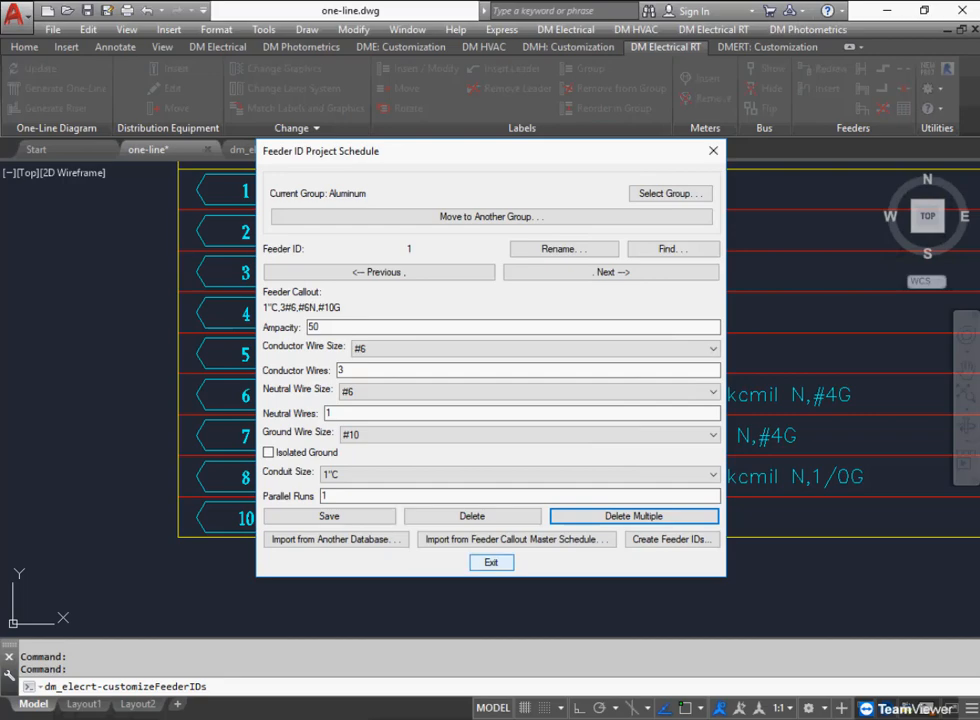
pyautogui.click(490, 562)
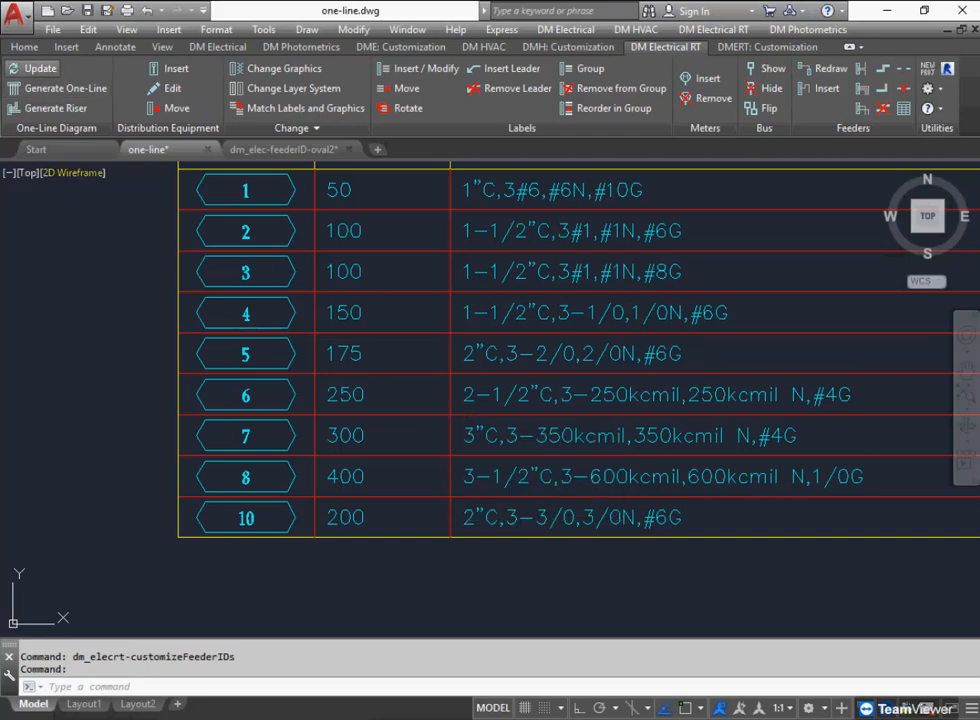
pyautogui.click(40, 68)
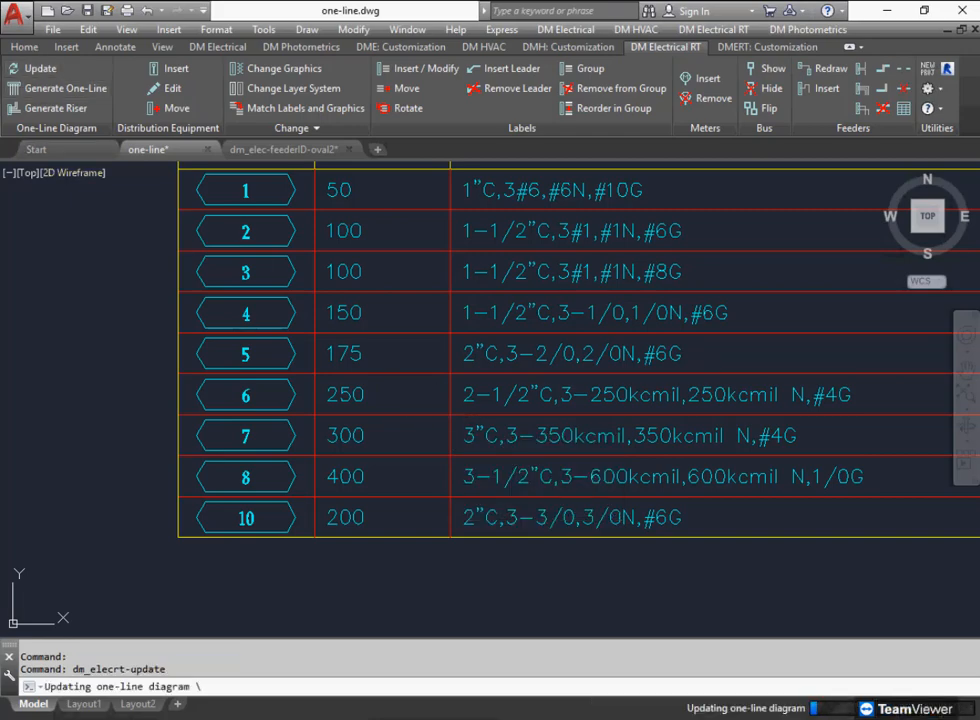
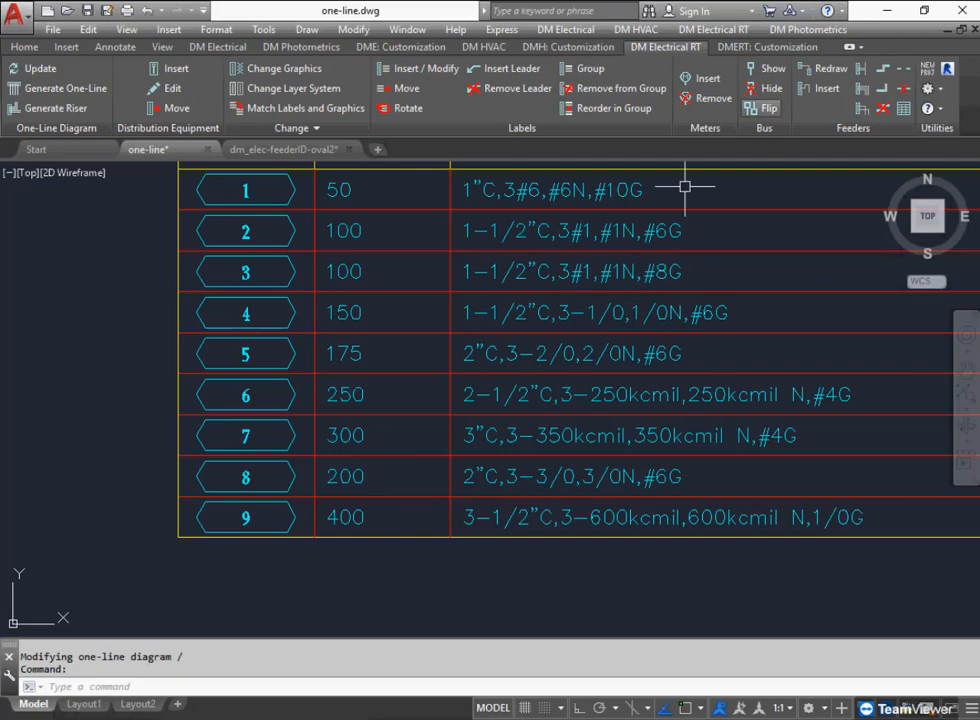
# Start creating feeder IDs from the project schedule and change the feeder ID format to Short.
pyautogui.click(713, 29)
pyautogui.moveTo(730, 237)
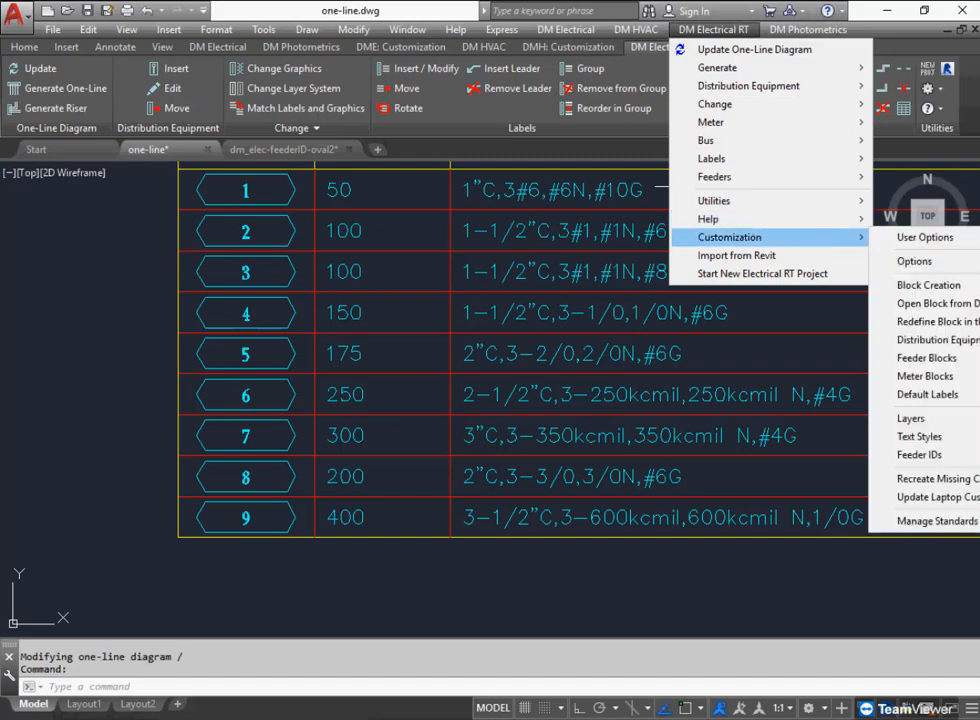
pyautogui.moveTo(918, 455)
pyautogui.click(791, 455)
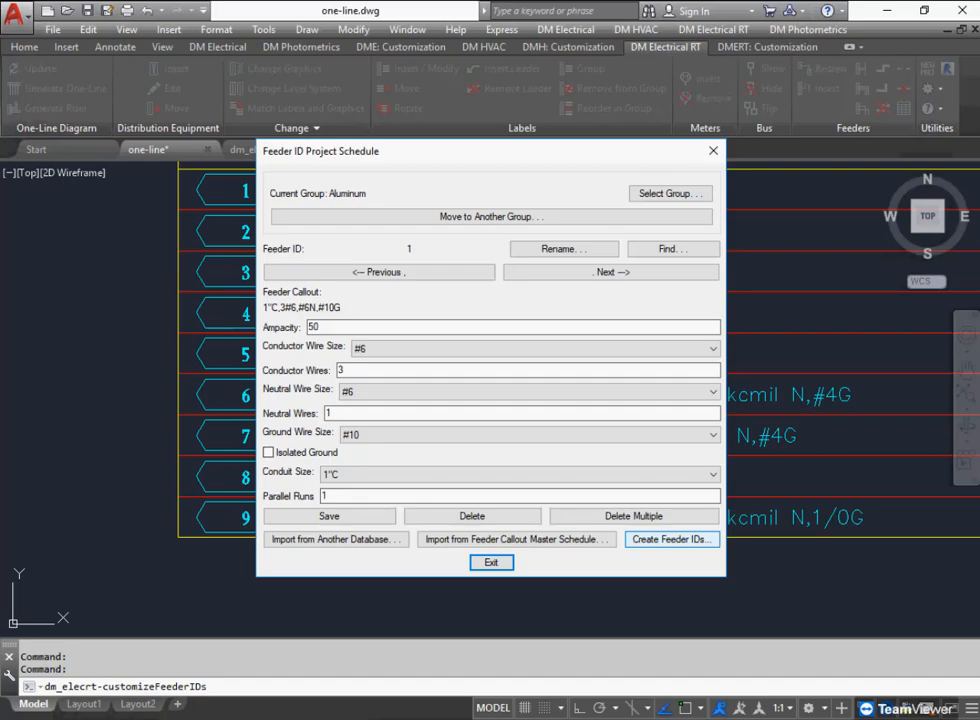
pyautogui.click(671, 539)
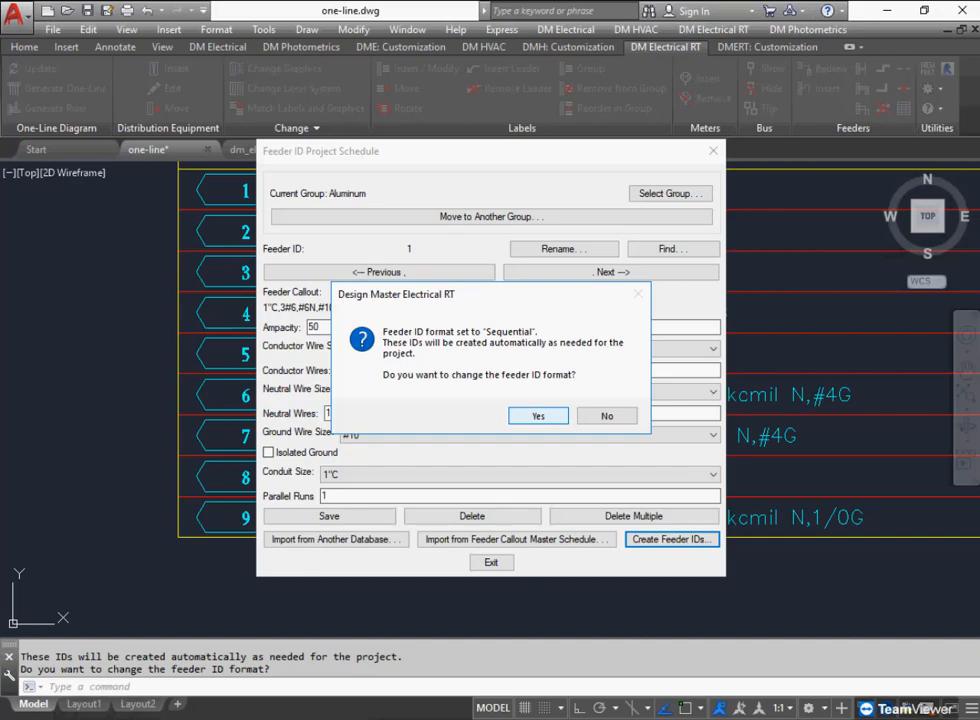
pyautogui.click(538, 415)
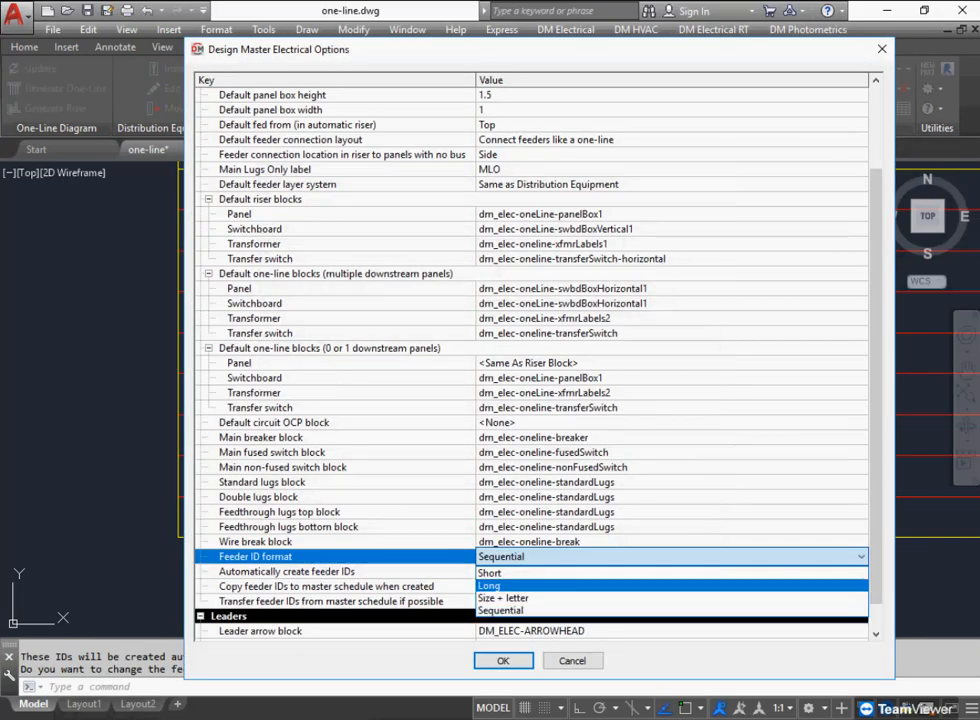
pyautogui.press('Up')
pyautogui.press('Return')
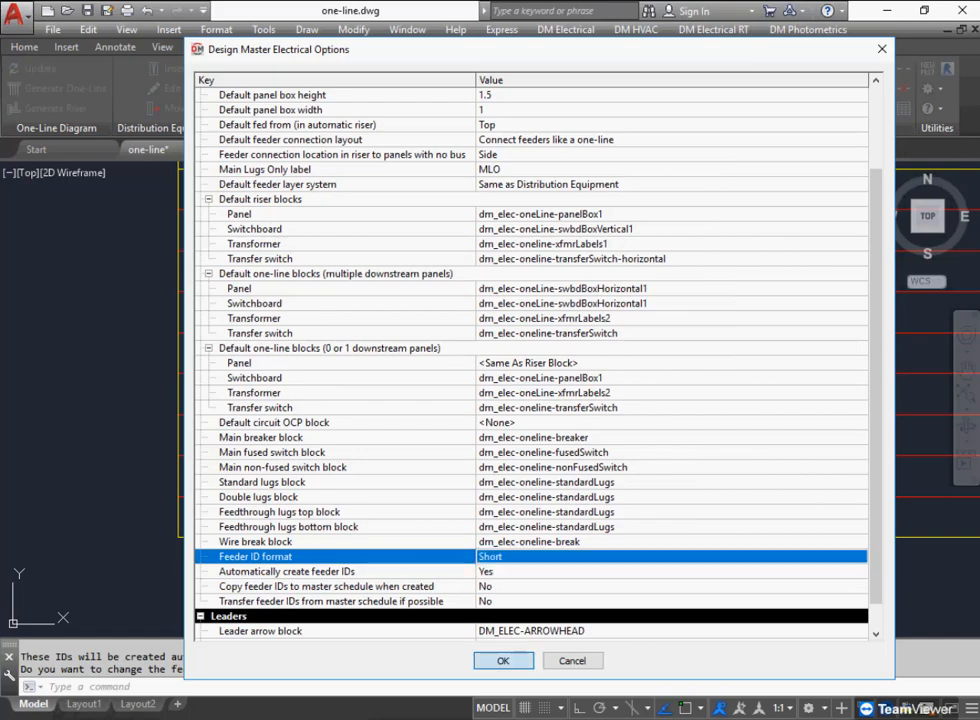
pyautogui.press('Return')
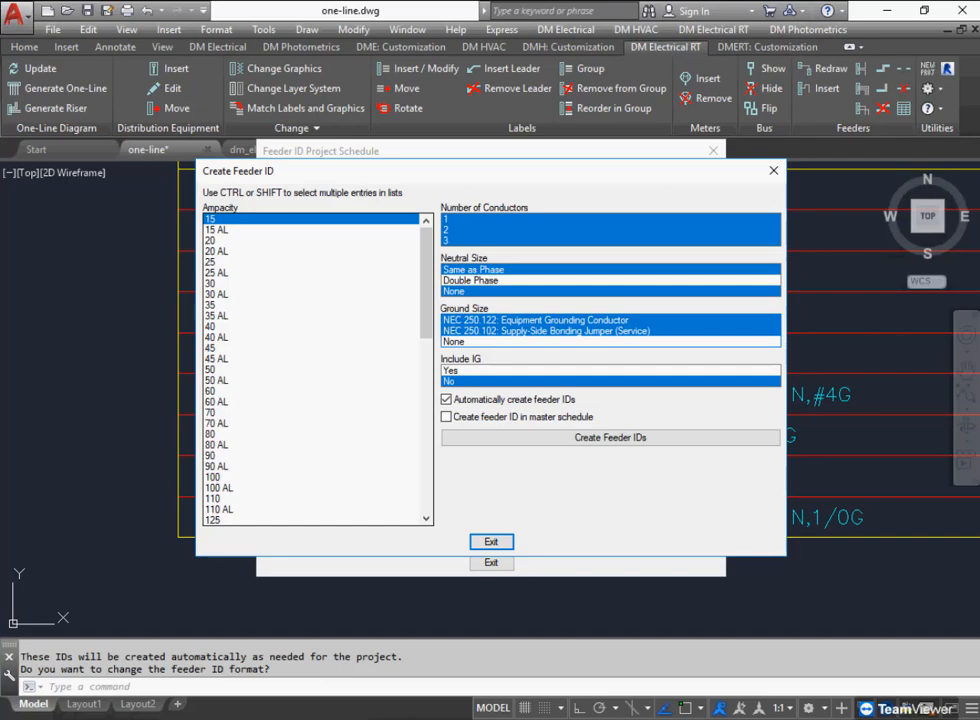
# Create feeder IDs for ampacities 100, 110, 125, 150, 175 and 200 with the preselected conductor, neutral and ground options.
pyautogui.moveTo(426, 283); pyautogui.dragTo(426, 320)
pyautogui.click(310, 369)
pyautogui.keyDown('ctrl'); pyautogui.click(310, 391); pyautogui.keyUp('ctrl')
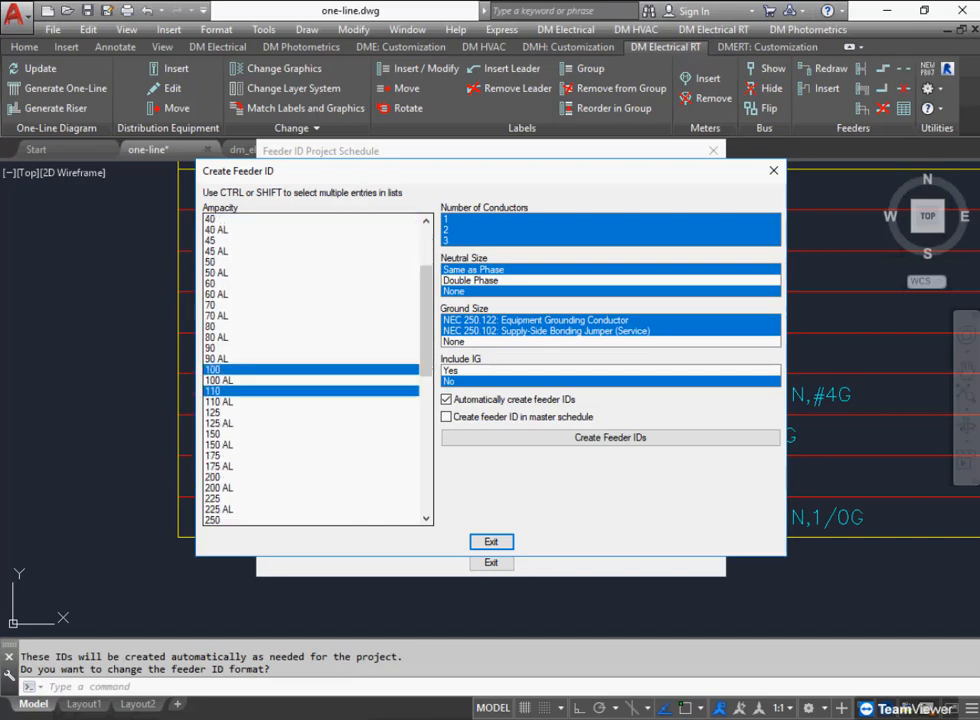
pyautogui.keyDown('ctrl'); pyautogui.click(310, 412); pyautogui.keyUp('ctrl')
pyautogui.keyDown('ctrl'); pyautogui.click(310, 434); pyautogui.keyUp('ctrl')
pyautogui.keyDown('ctrl'); pyautogui.click(310, 455); pyautogui.keyUp('ctrl')
pyautogui.keyDown('ctrl'); pyautogui.click(310, 477); pyautogui.keyUp('ctrl')
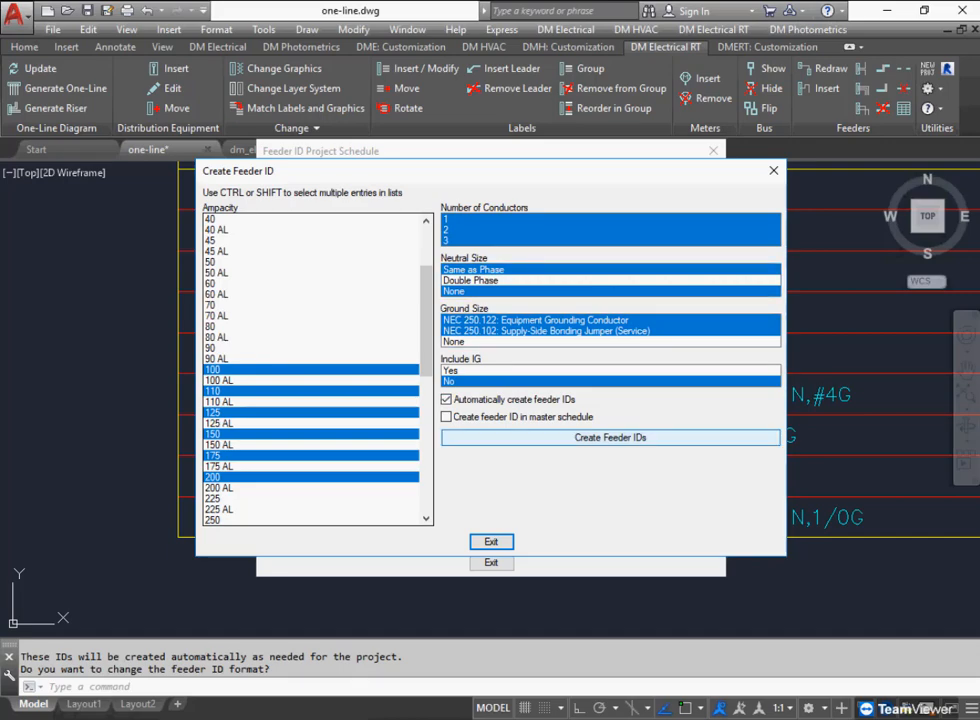
pyautogui.click(610, 437)
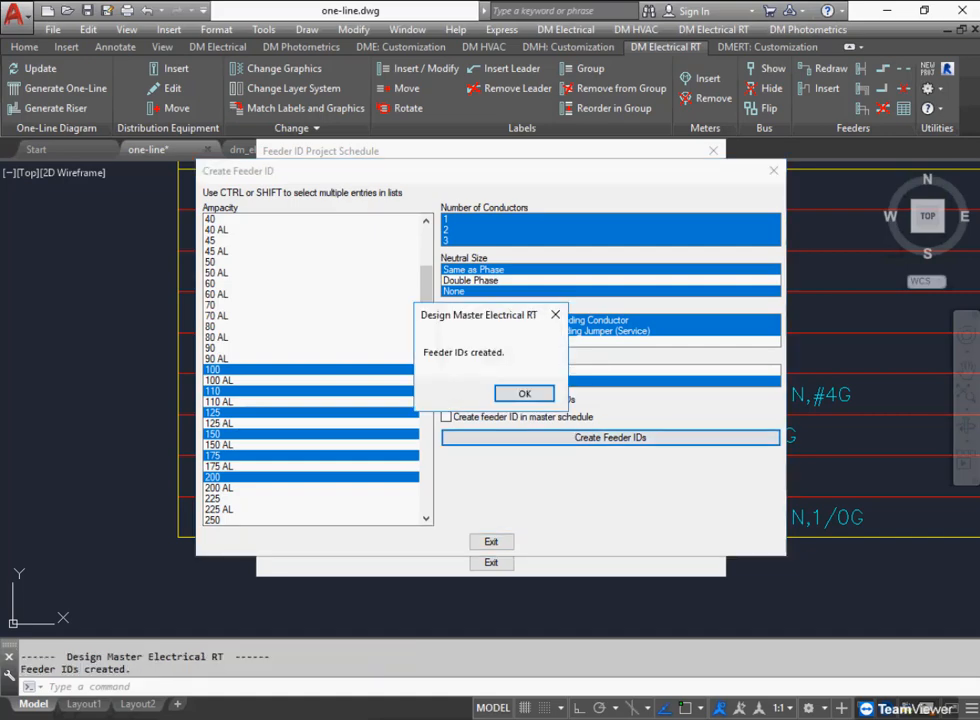
pyautogui.press('Return')
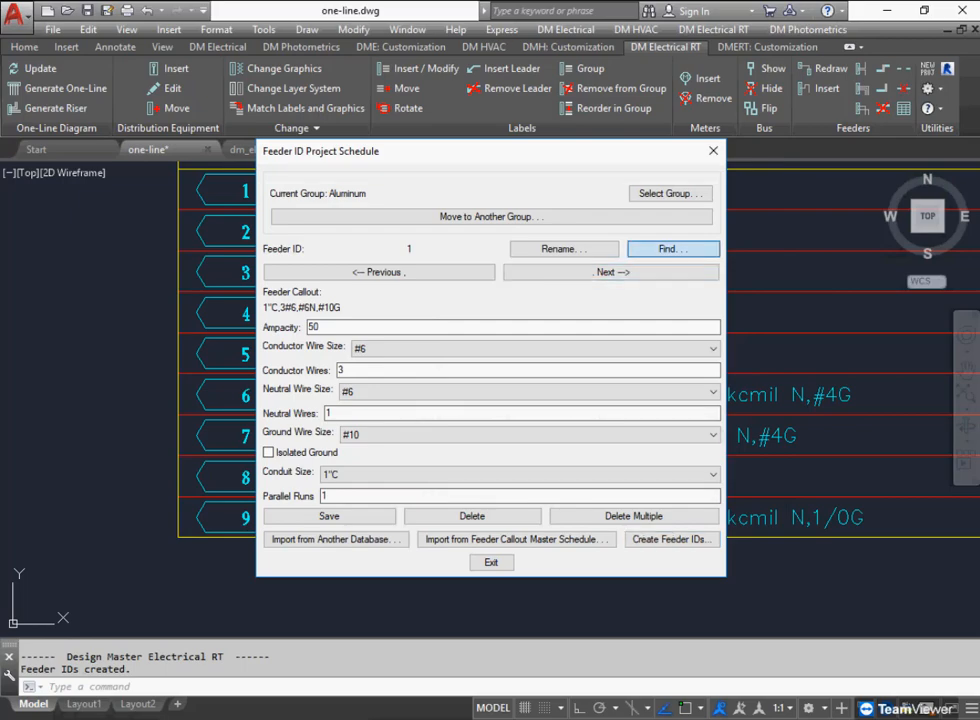
# Review the 175 A feeder IDs in the Aluminum group's project schedule, from 175 through 175.A.
pyautogui.click(673, 248)
pyautogui.scroll(-5, 490, 365)
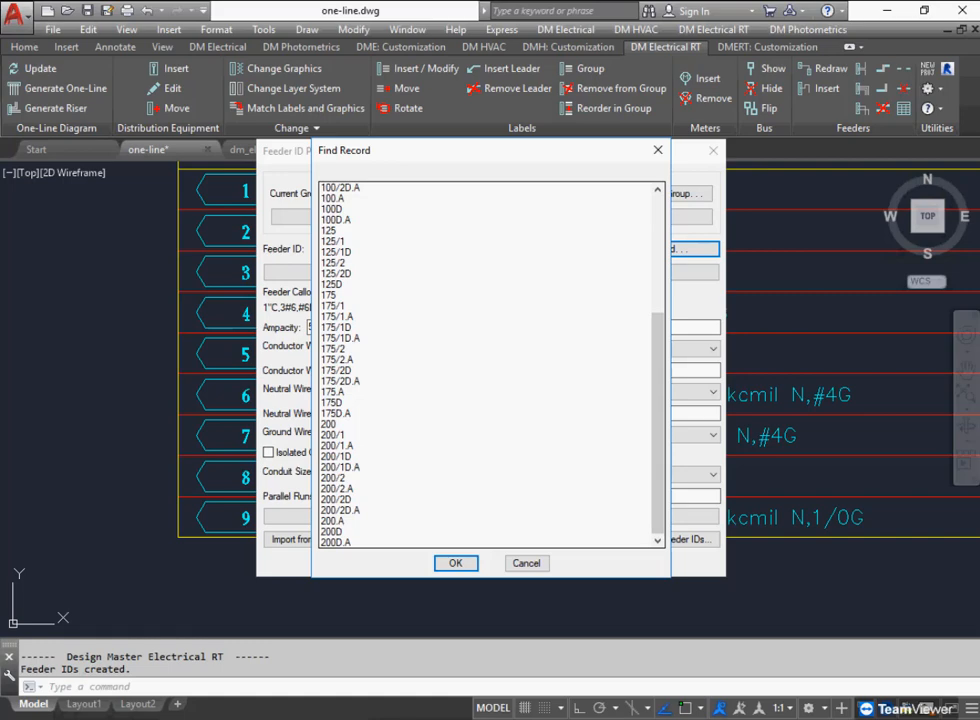
pyautogui.click(329, 295)
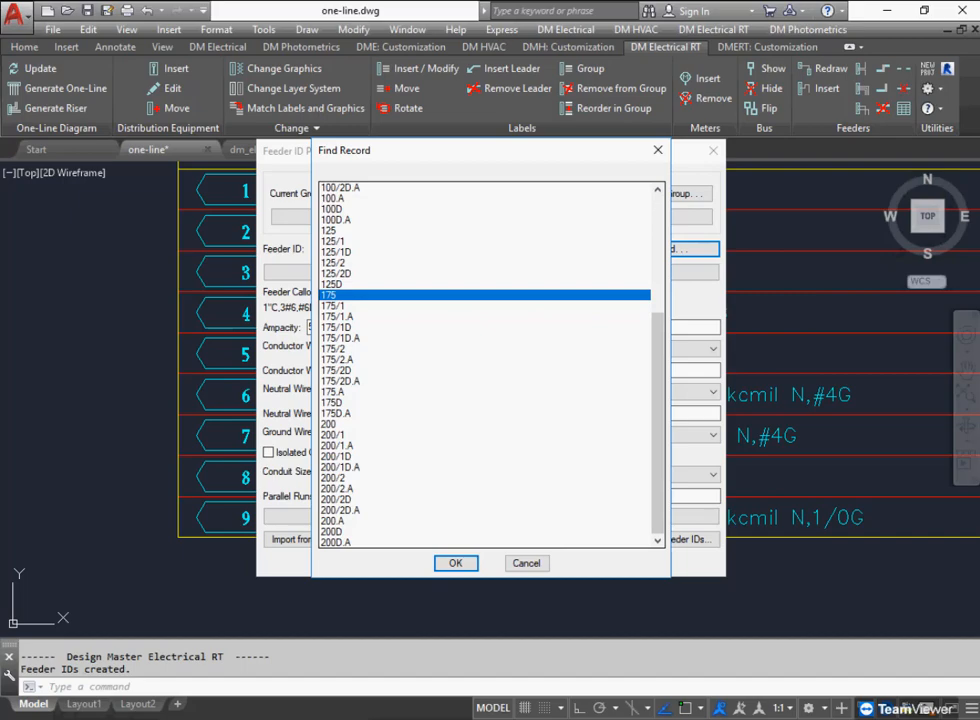
pyautogui.press('Return')
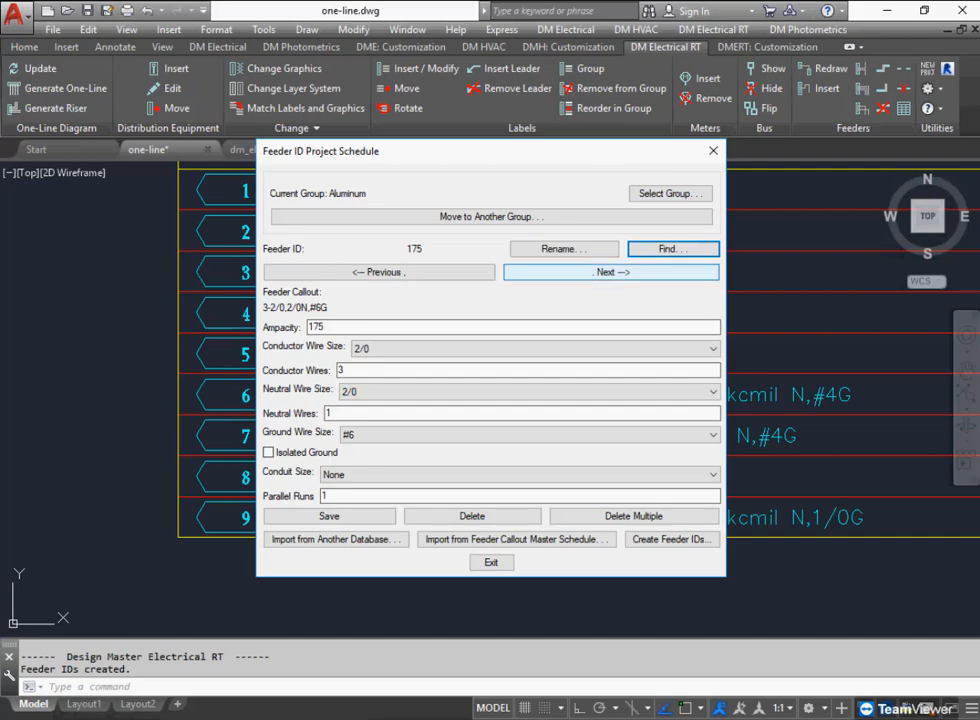
pyautogui.click(611, 272)
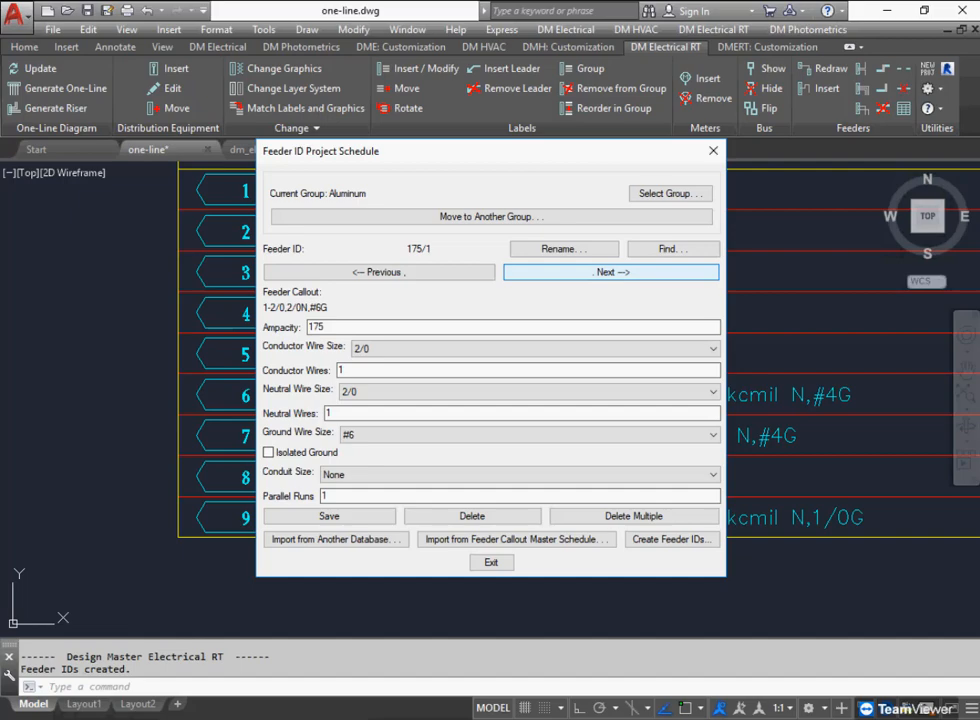
pyautogui.click(611, 272)
pyautogui.click(611, 272)
pyautogui.click(611, 272)
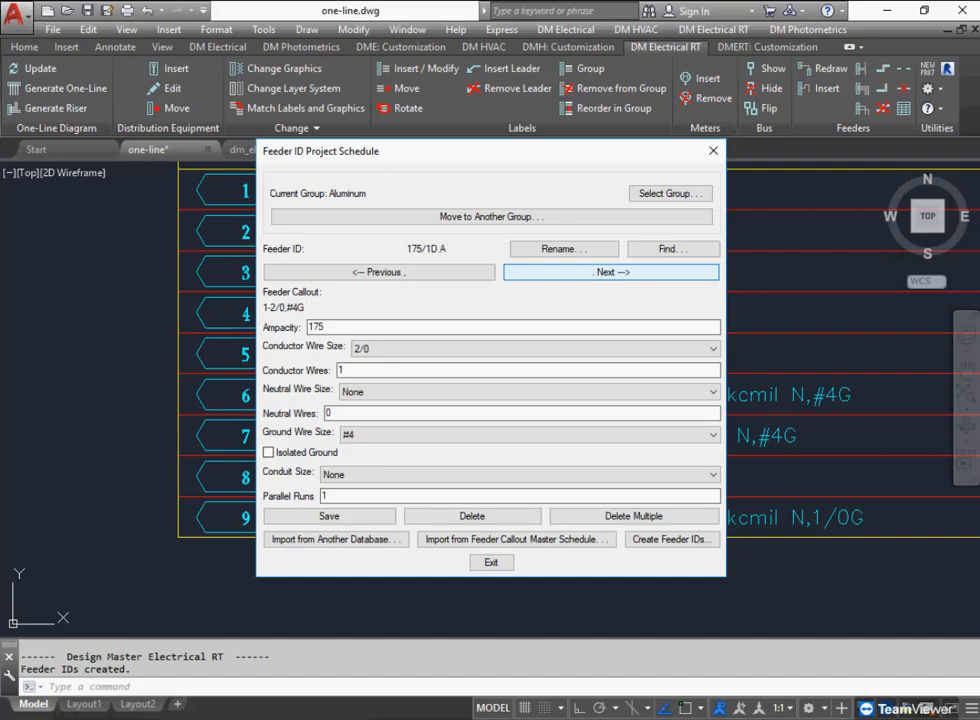
pyautogui.click(611, 272)
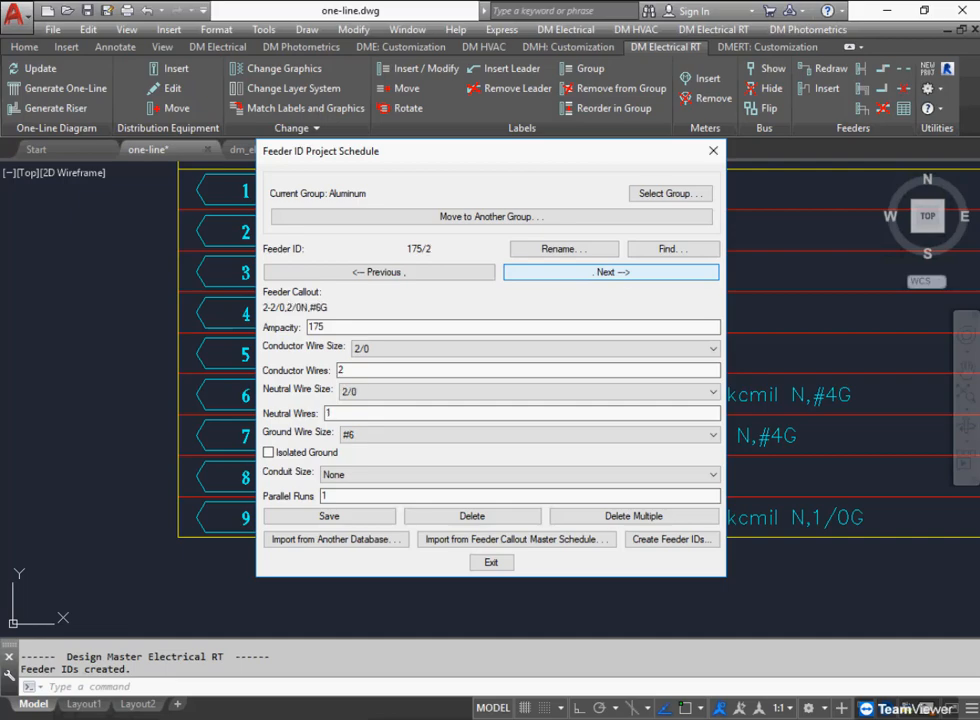
pyautogui.click(611, 272)
pyautogui.click(611, 272)
pyautogui.click(611, 272)
pyautogui.click(611, 272)
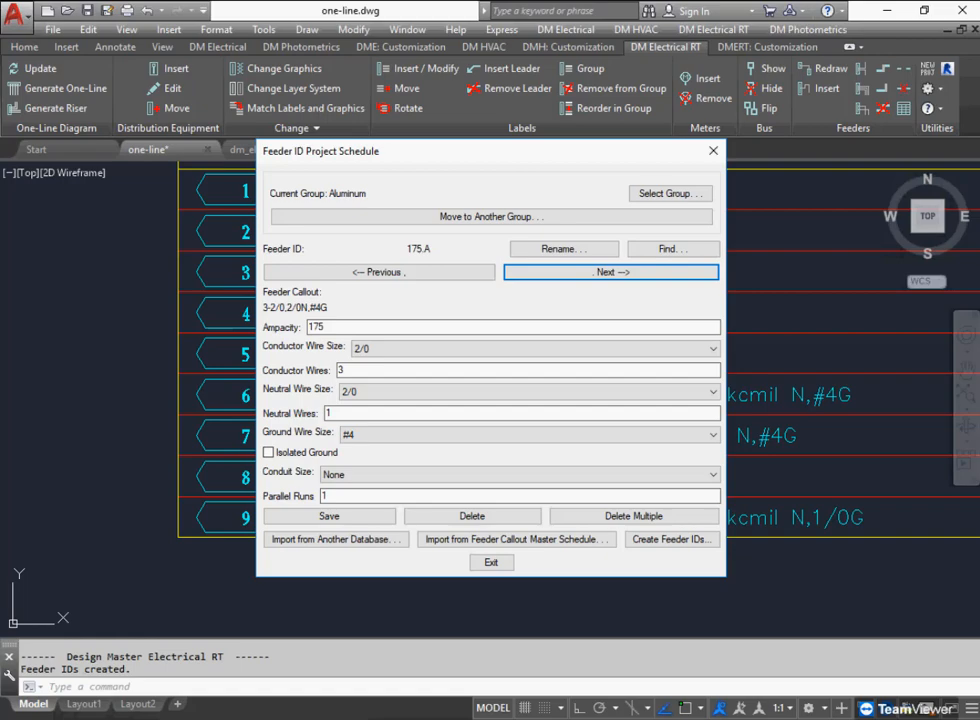
# Try conductor wire size 4/0 for feeder ID 175.A, restore 2/0 and leave the project schedule.
pyautogui.click(324, 327)
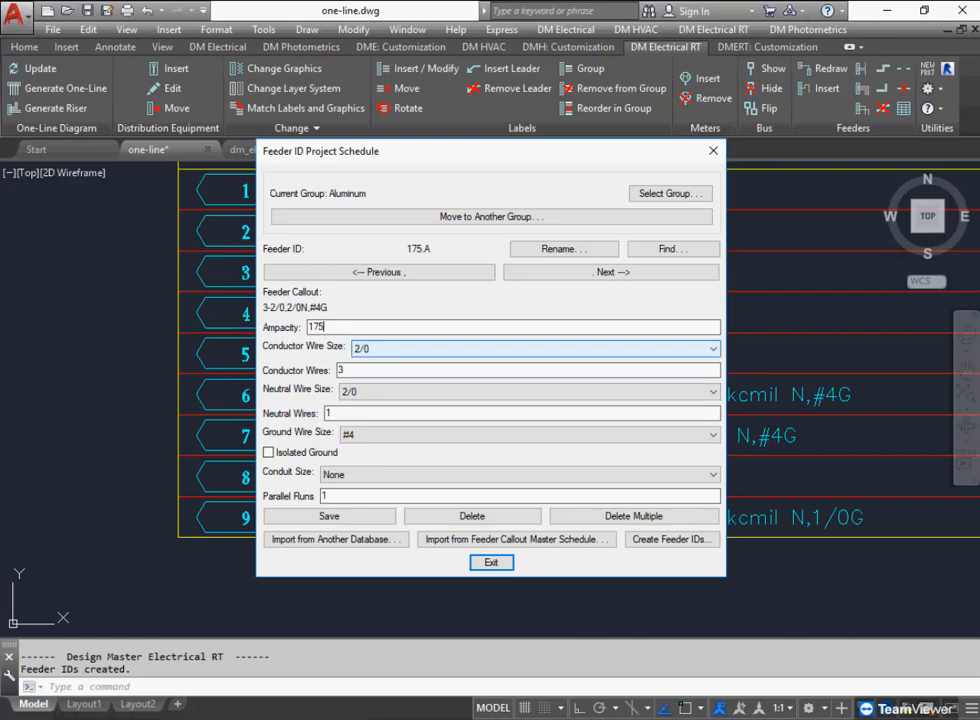
pyautogui.click(534, 348)
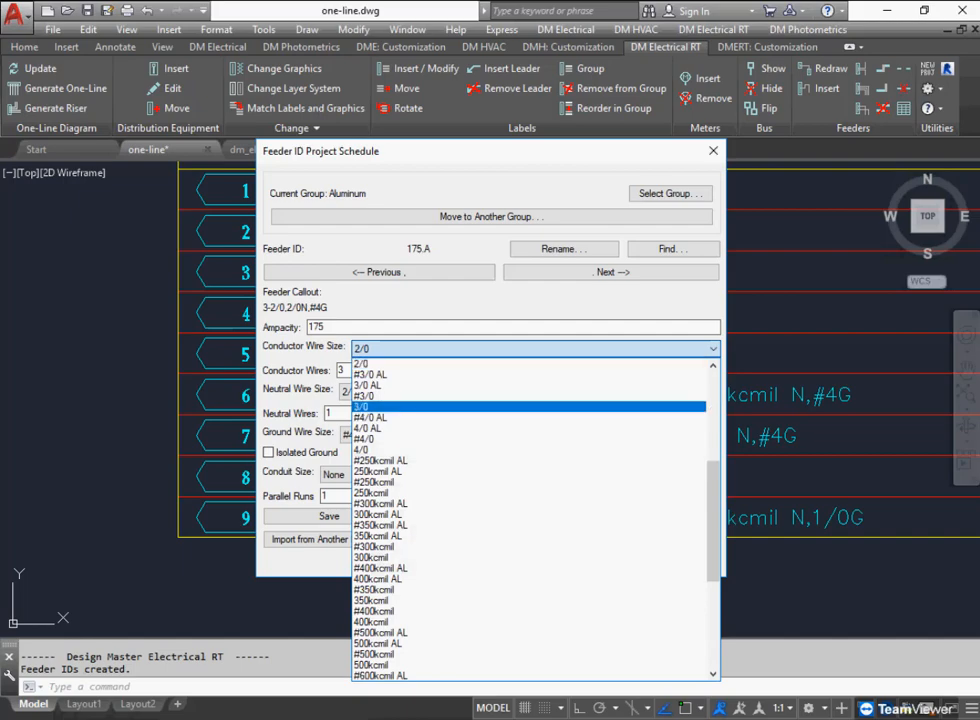
pyautogui.click(534, 449)
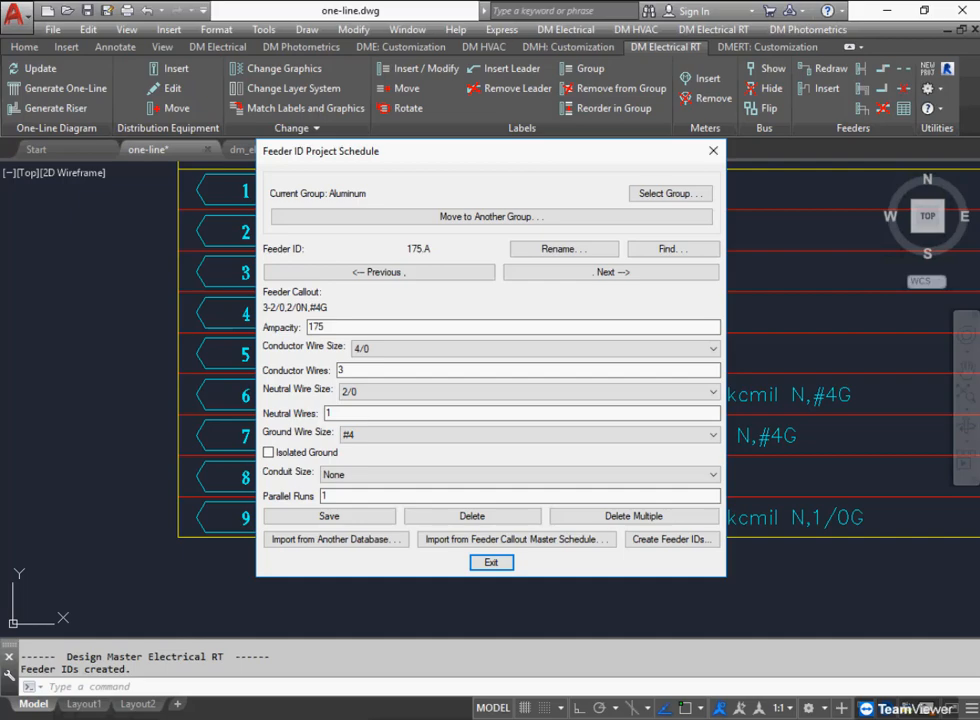
pyautogui.click(534, 348)
pyautogui.scroll(3, 530, 428)
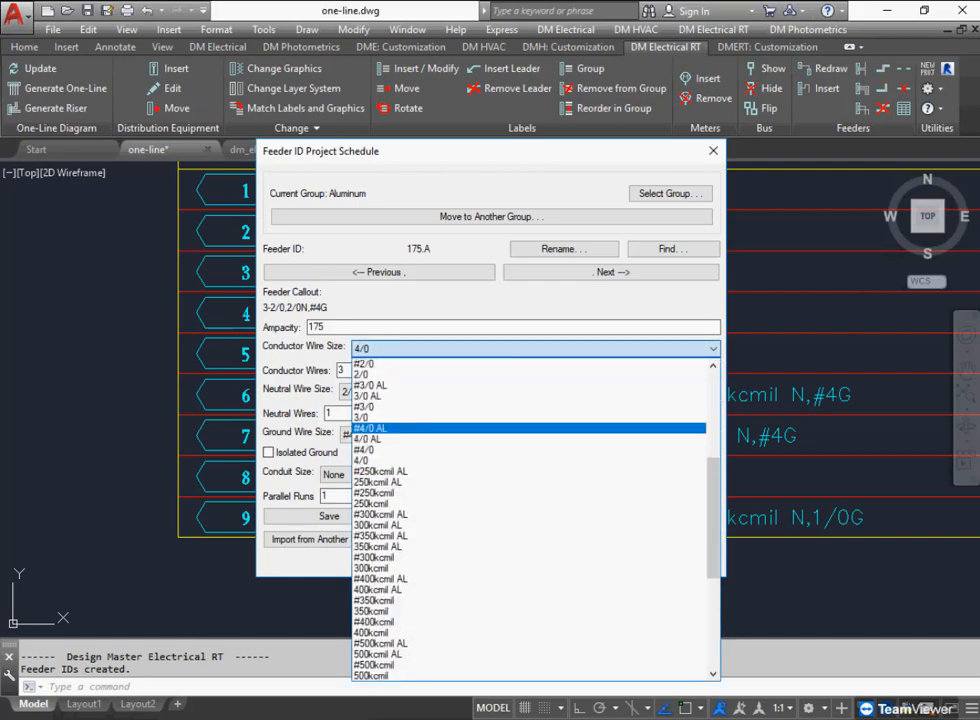
pyautogui.click(530, 374)
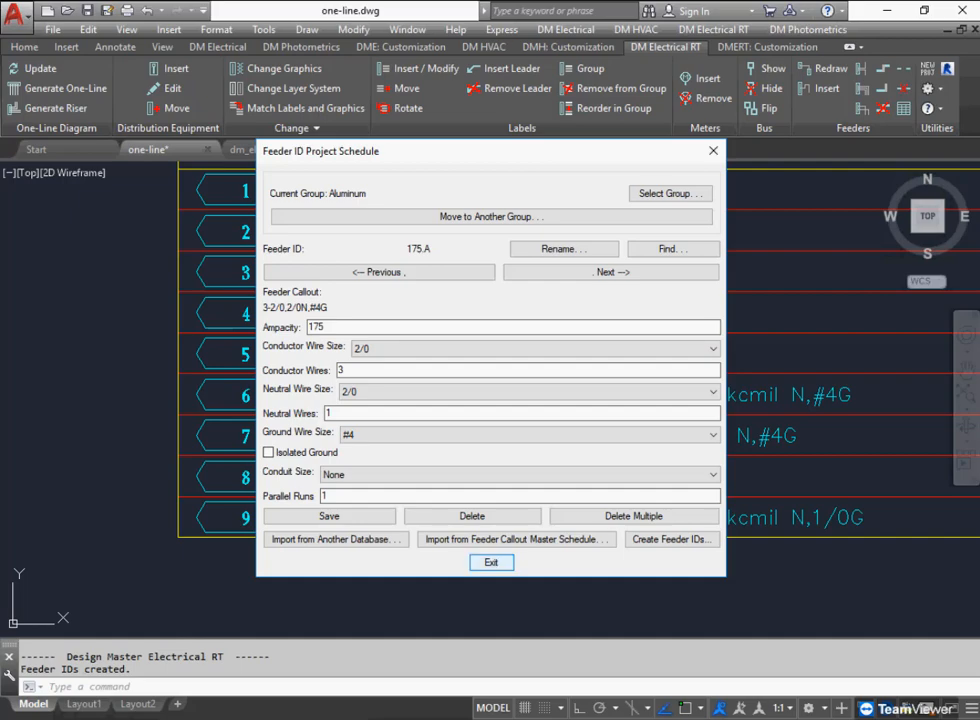
pyautogui.click(491, 562)
# Display the total, conductor and neutral wire count, conductor, neutral and ground wire size, parallel runs and conduit size columns in the Aluminum feeder schedule.
pyautogui.scroll(-1, 583, 384)
pyautogui.moveTo(619, 343); pyautogui.dragTo(513, 363, button='middle')
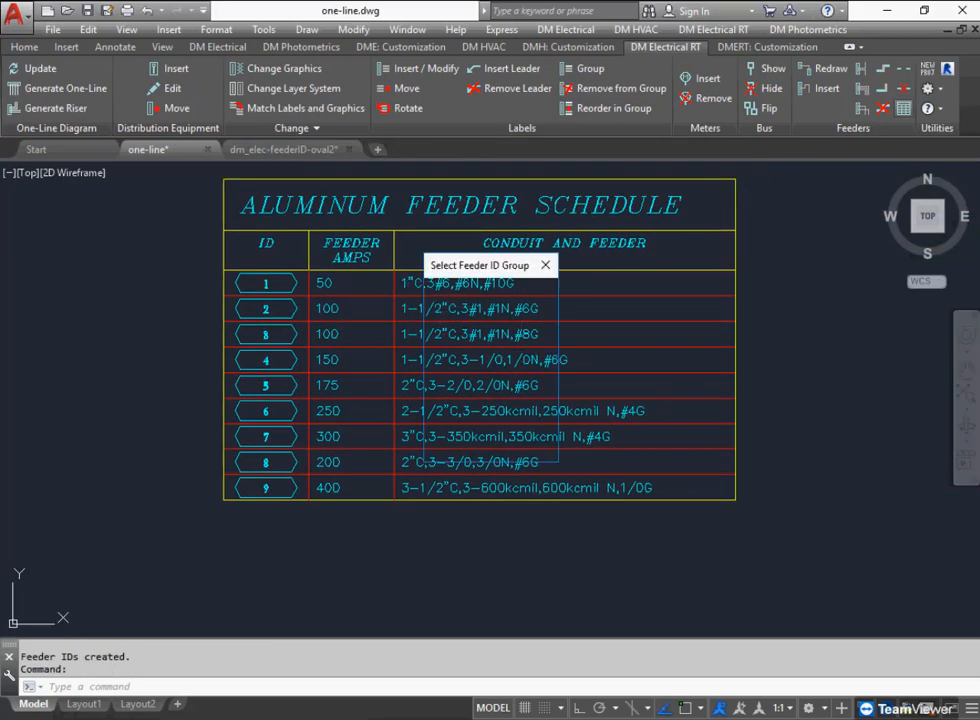
pyautogui.press('Return')
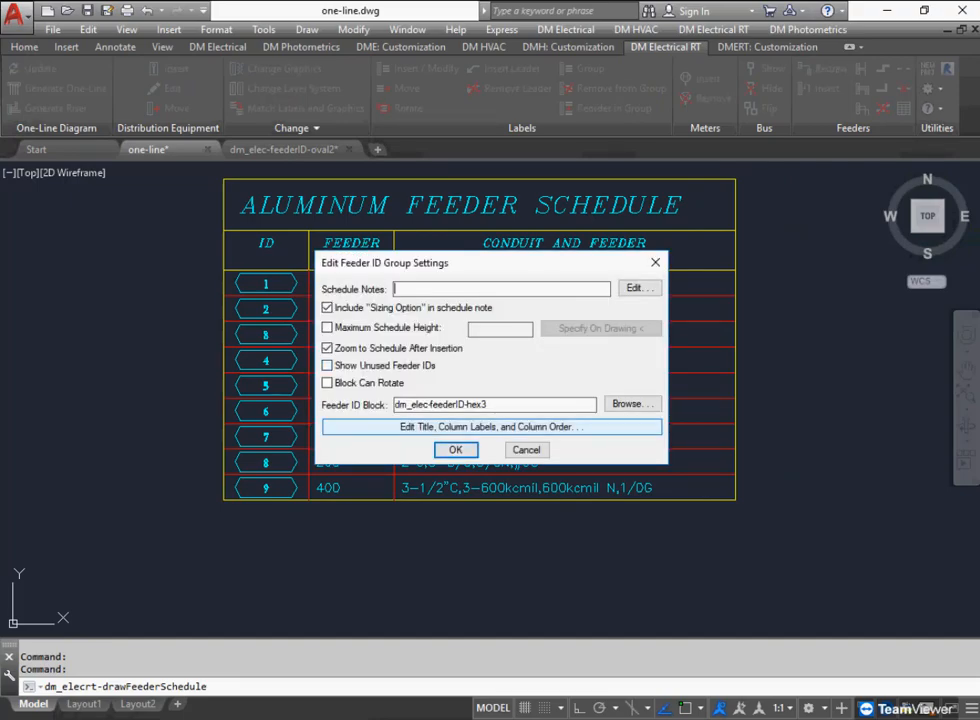
pyautogui.click(491, 426)
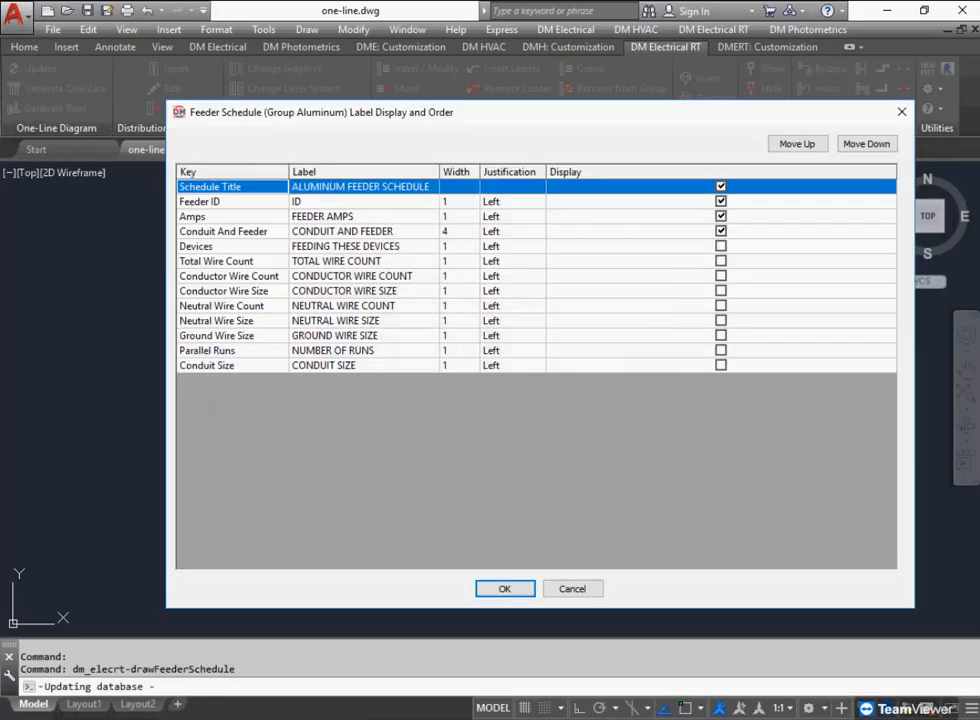
pyautogui.click(232, 246)
pyautogui.click(232, 261)
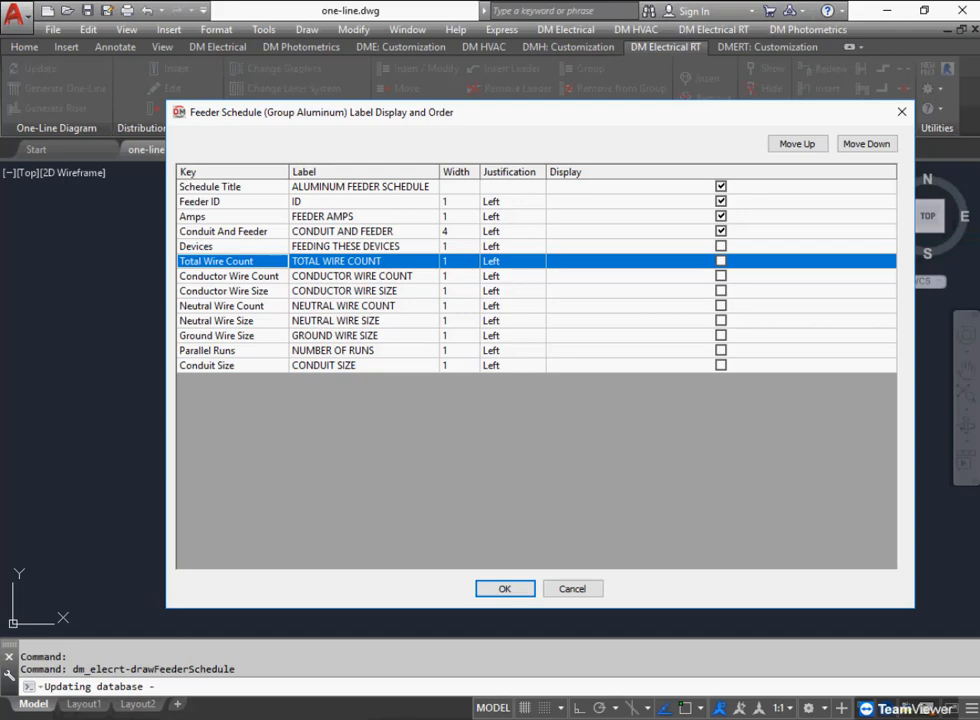
pyautogui.click(720, 261)
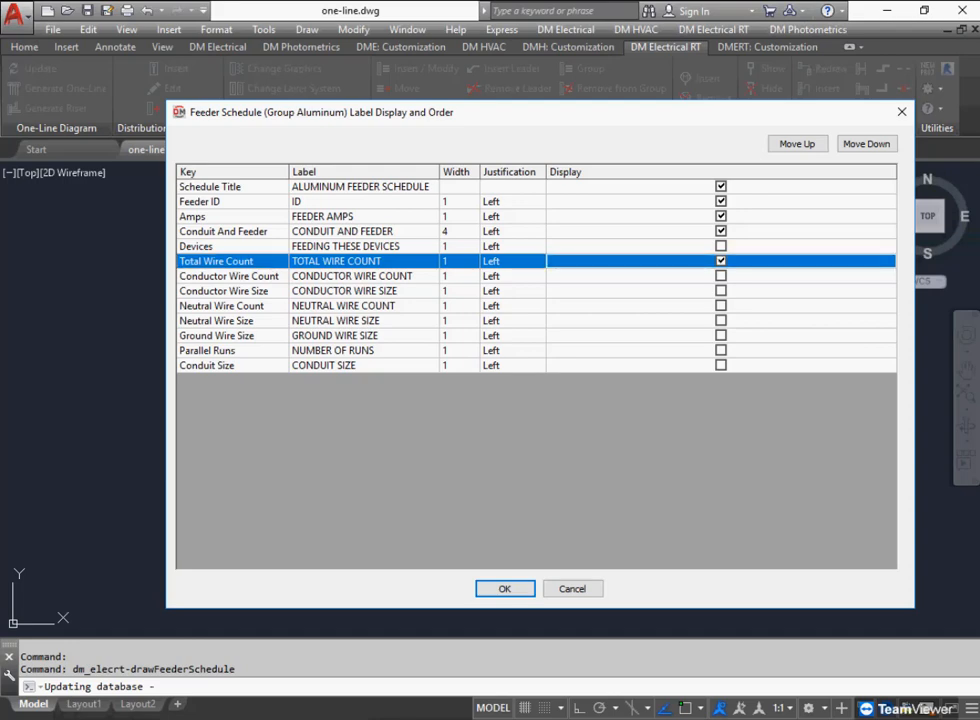
pyautogui.click(720, 276)
pyautogui.click(720, 291)
pyautogui.click(720, 306)
pyautogui.click(720, 320)
pyautogui.click(720, 335)
pyautogui.click(720, 350)
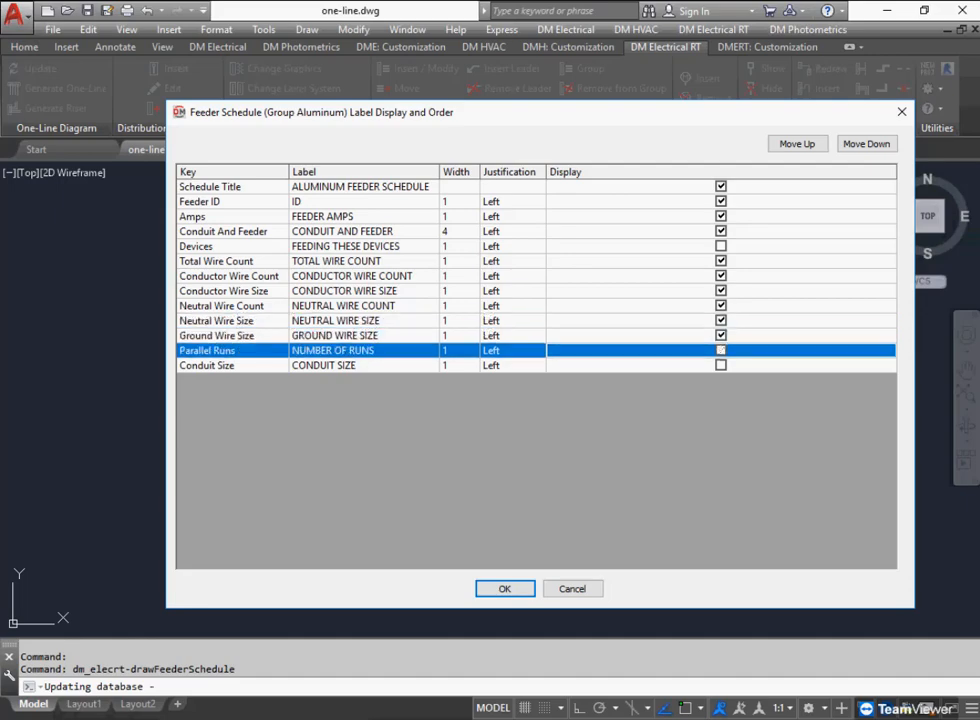
pyautogui.click(720, 365)
# Hide the Conduit And Feeder column and redraw the Aluminum feeder schedule at its existing location.
pyautogui.click(232, 231)
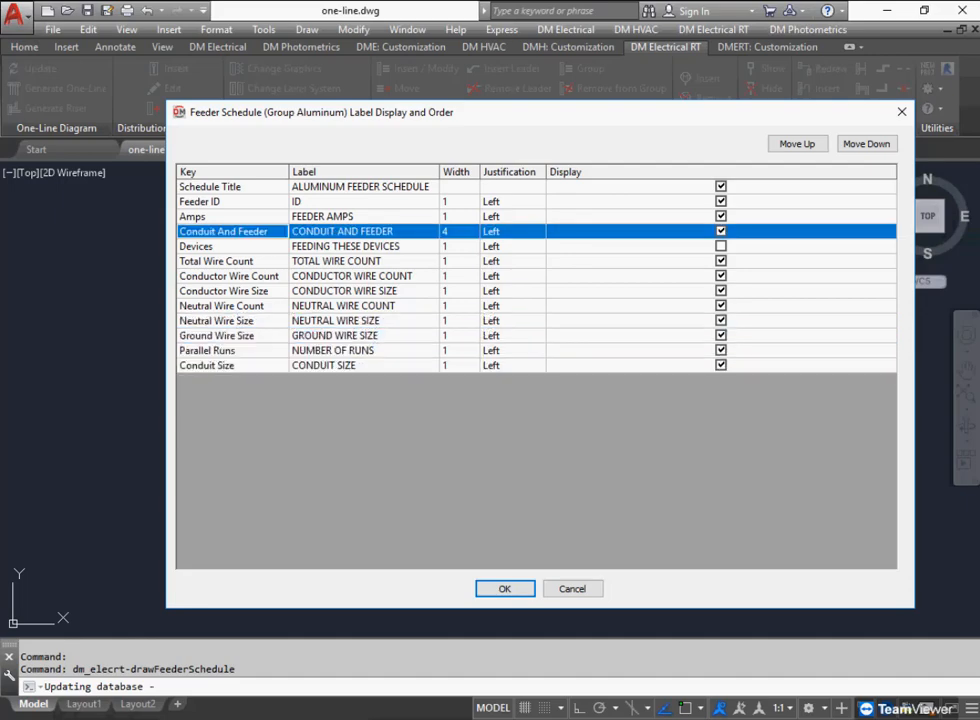
pyautogui.click(720, 231)
pyautogui.click(505, 588)
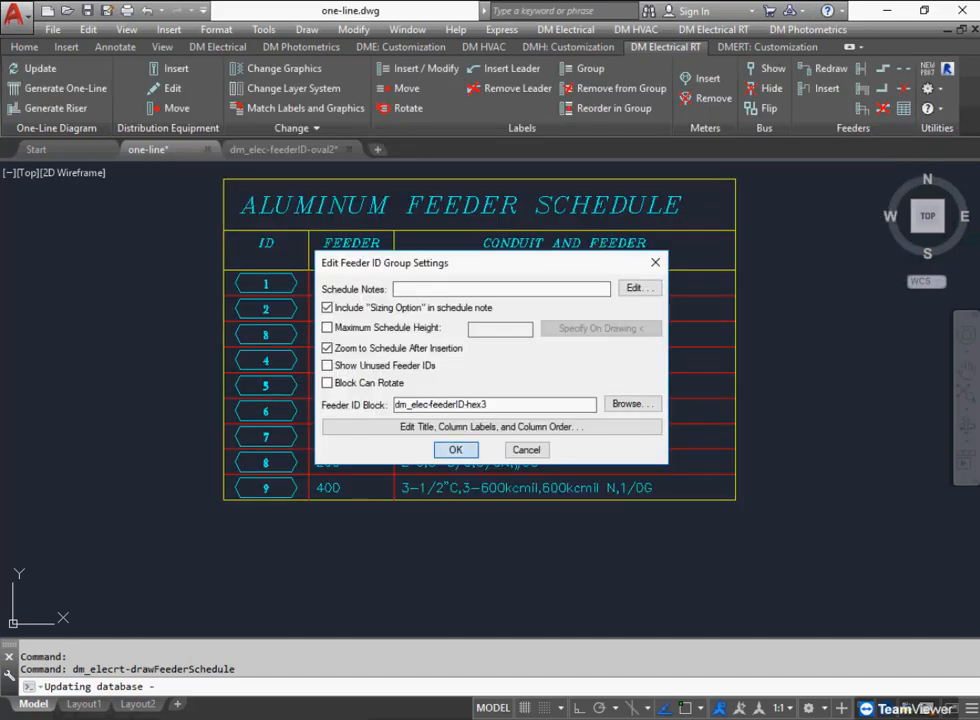
pyautogui.click(456, 449)
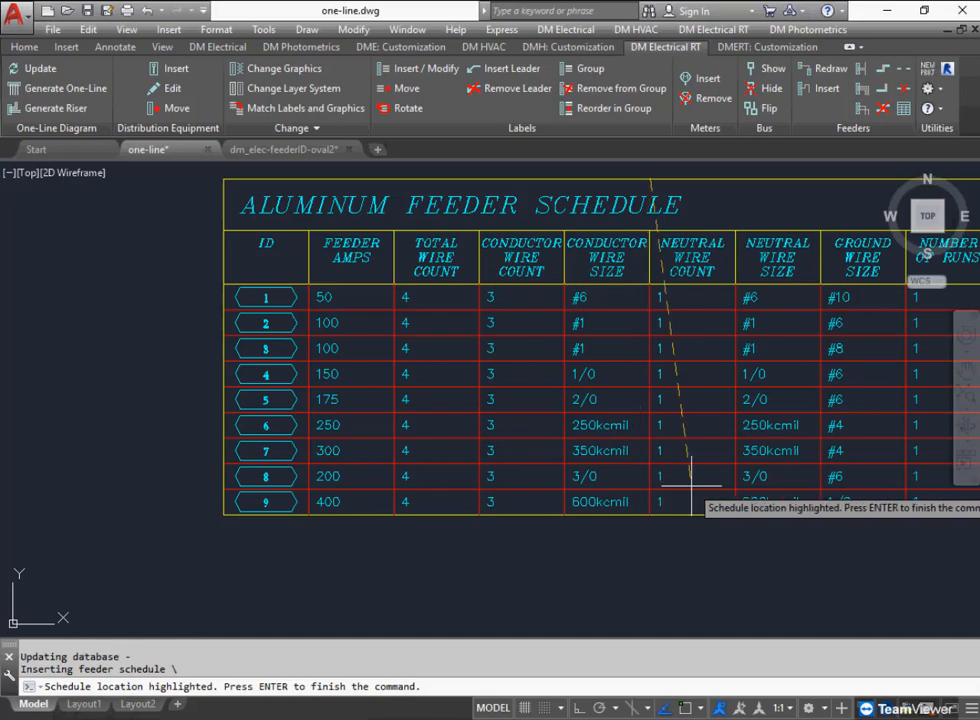
pyautogui.press('Return')
pyautogui.moveTo(691, 483); pyautogui.dragTo(674, 471, button='middle')
pyautogui.scroll(-2, 600, 463)
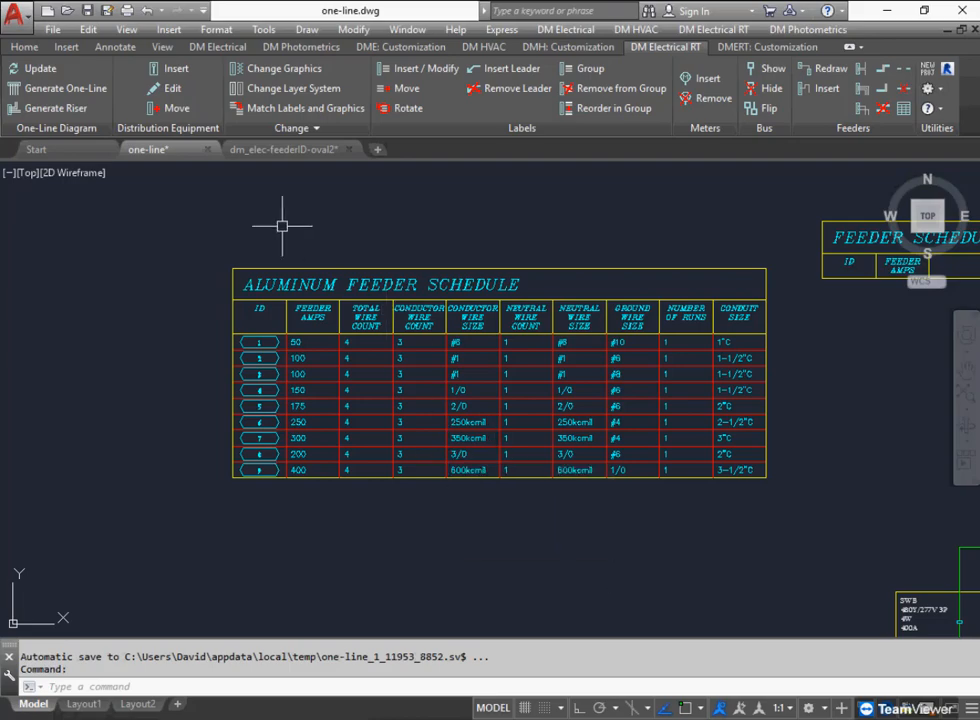
# Open the recent drawing ELECDEMO.dwg and create a motor control center named MCC with the default settings.
pyautogui.click(38, 14)
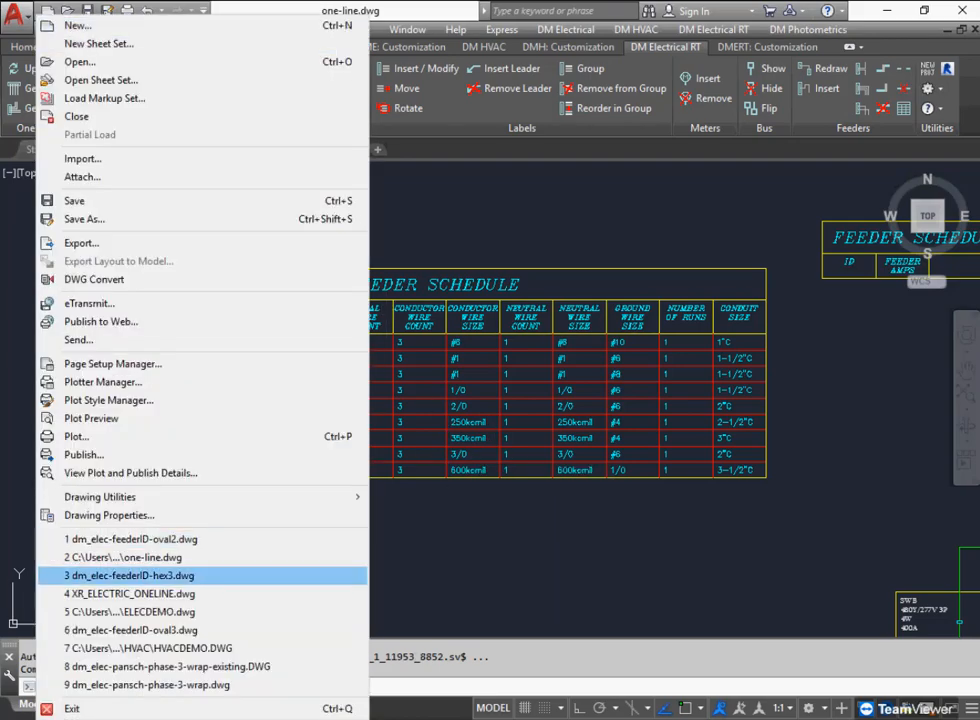
pyautogui.click(130, 611)
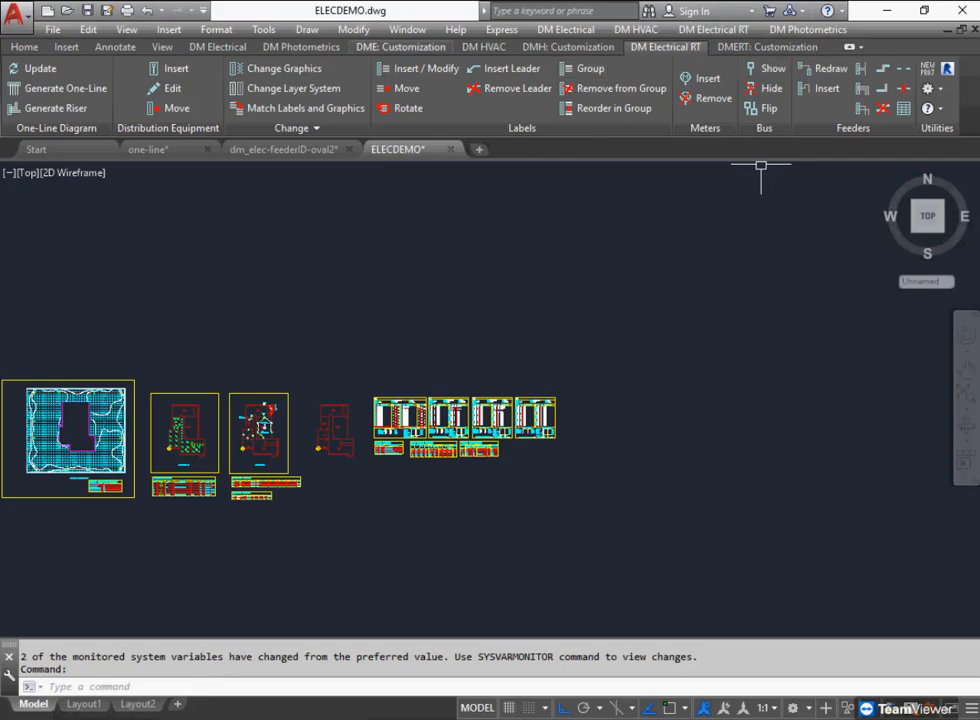
pyautogui.click(218, 47)
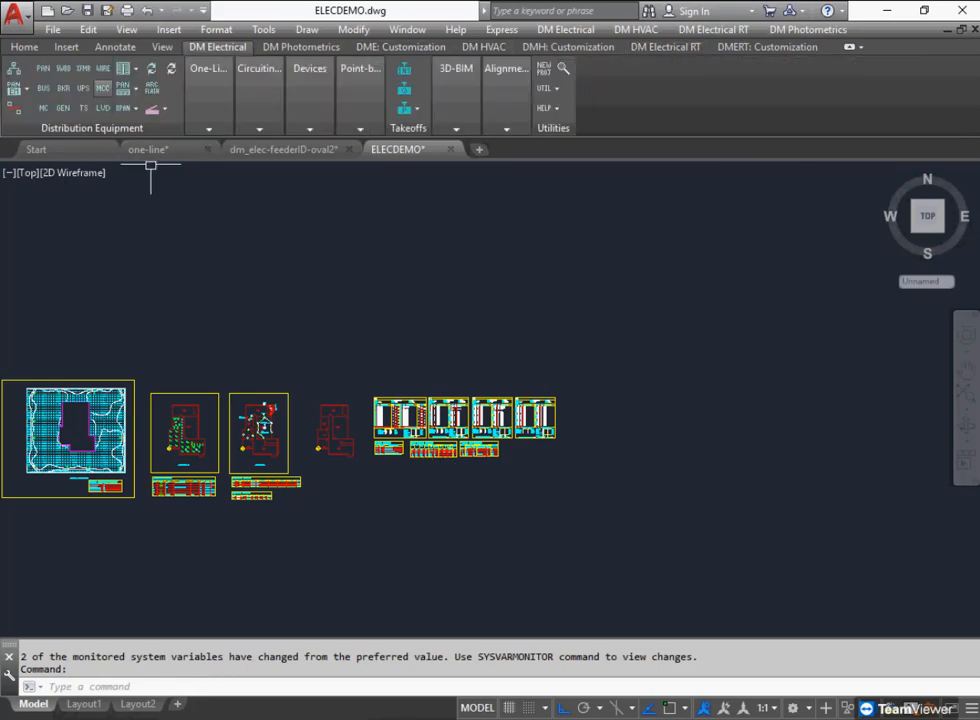
pyautogui.click(102, 88)
pyautogui.write('MCC')
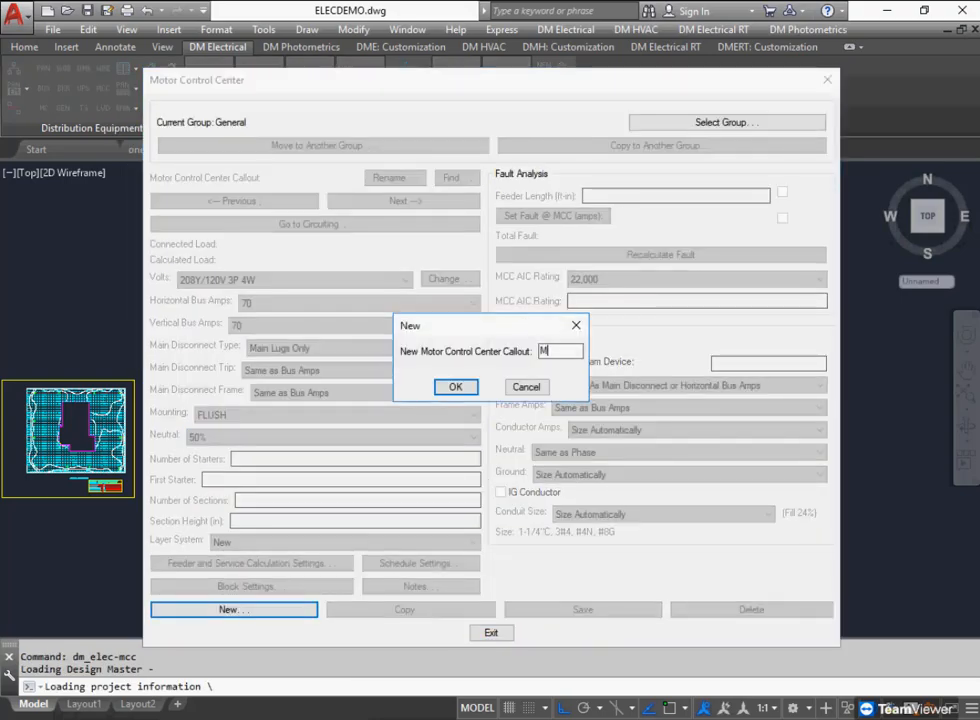
pyautogui.press('Return')
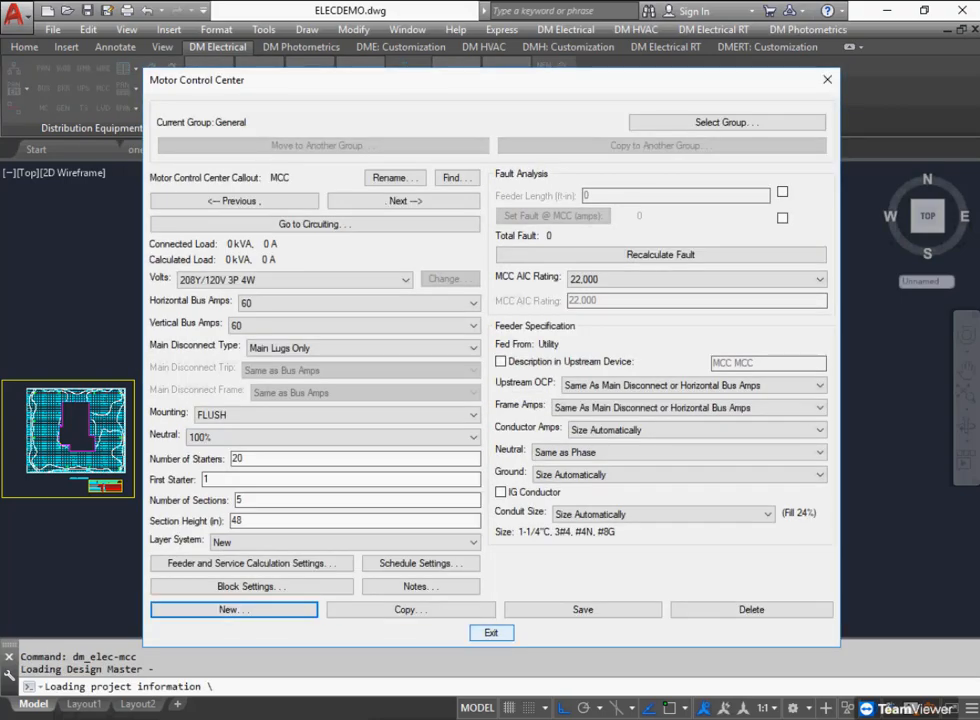
pyautogui.click(491, 632)
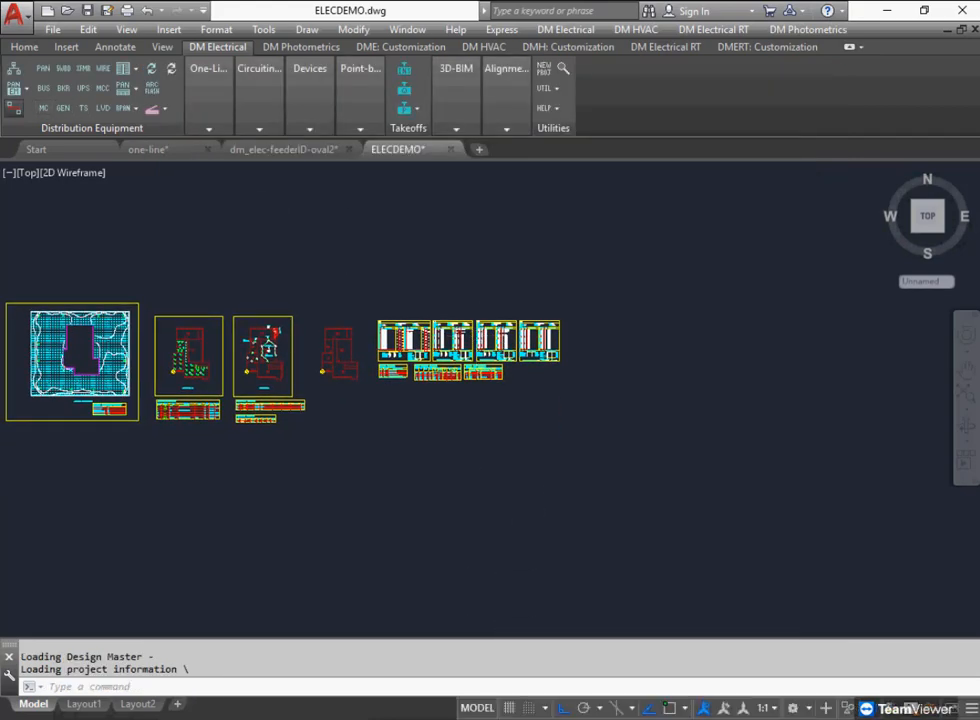
# Connect motor control center MCC to breaker 2 of panel L3, adjusting the connection's number of poles.
pyautogui.click(14, 108)
pyautogui.click(128, 180)
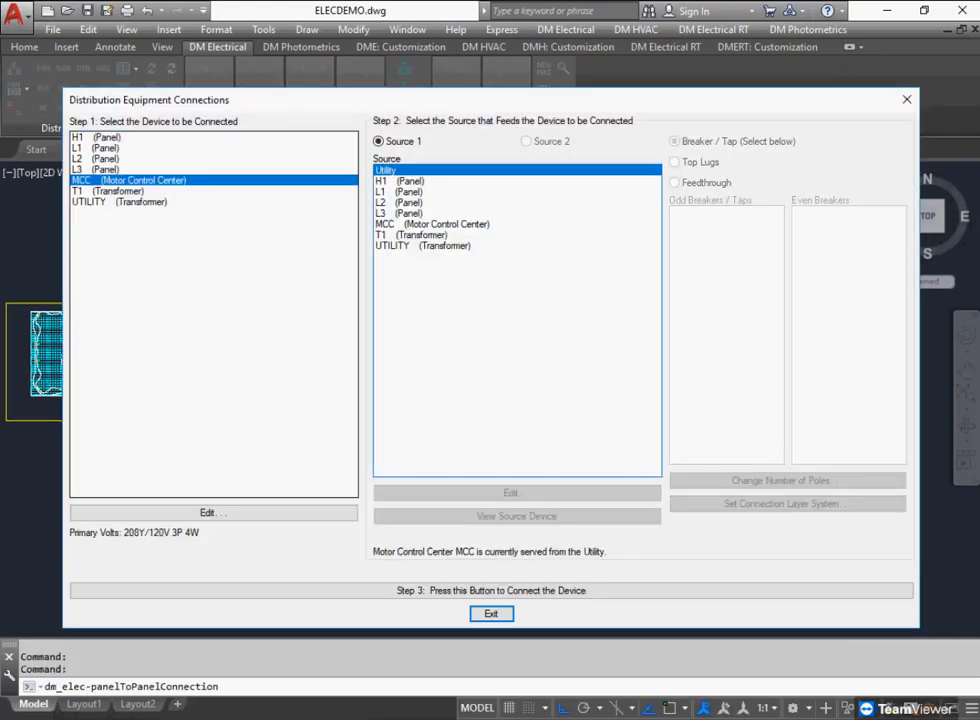
pyautogui.click(398, 213)
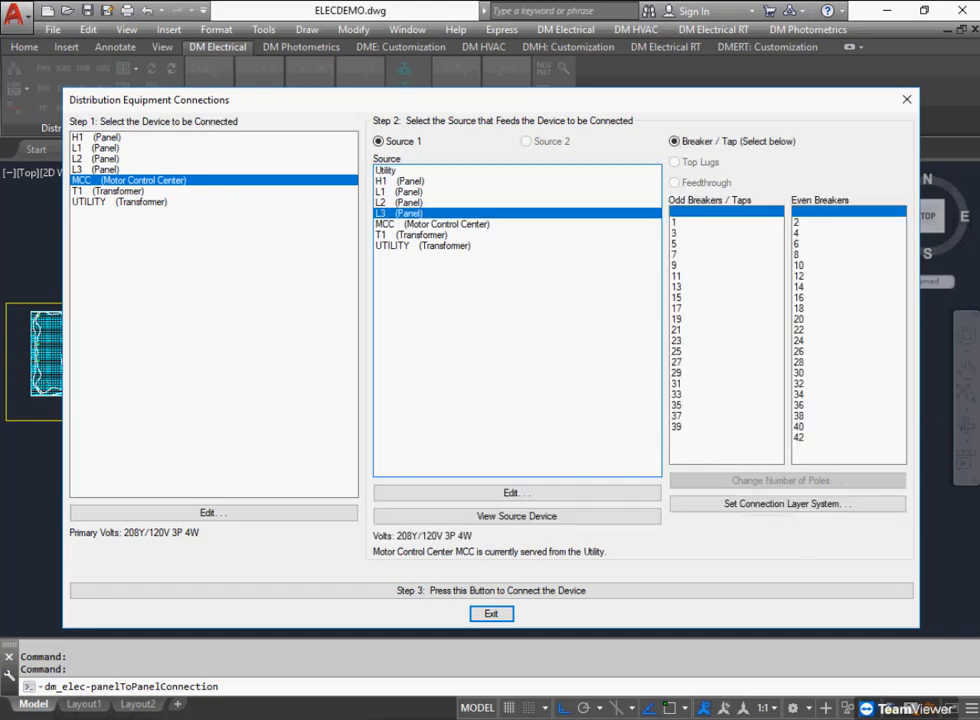
pyautogui.click(798, 222)
pyautogui.click(786, 480)
pyautogui.click(383, 400)
pyautogui.click(456, 421)
pyautogui.click(491, 590)
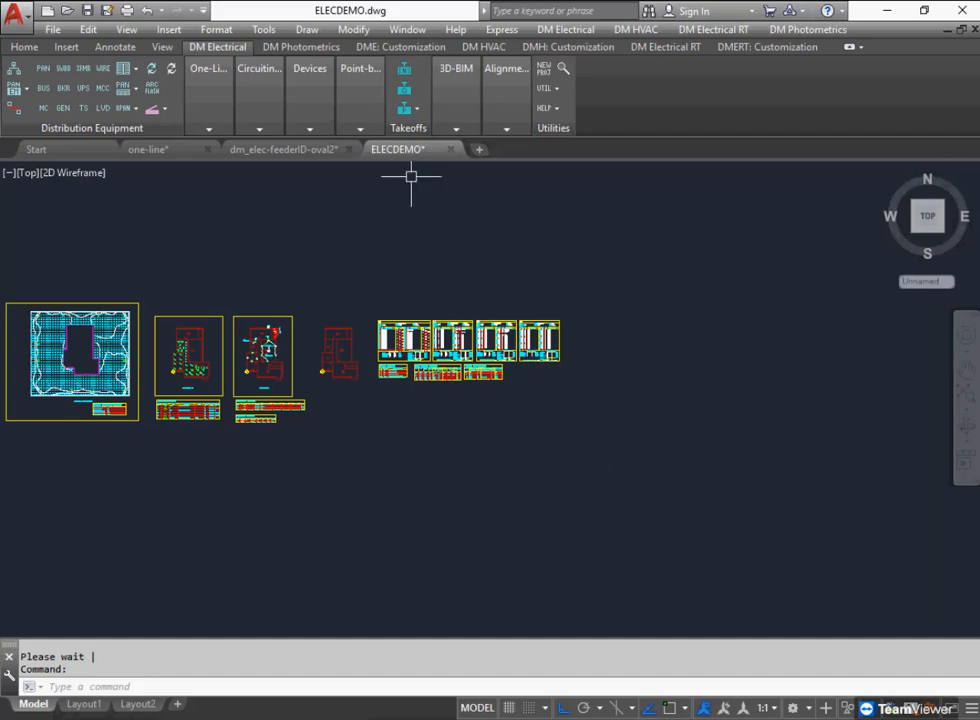
# Generate the one-line diagram, place it in the empty area below the panel schedules and select the MCC in it.
pyautogui.click(208, 85)
pyautogui.click(195, 168)
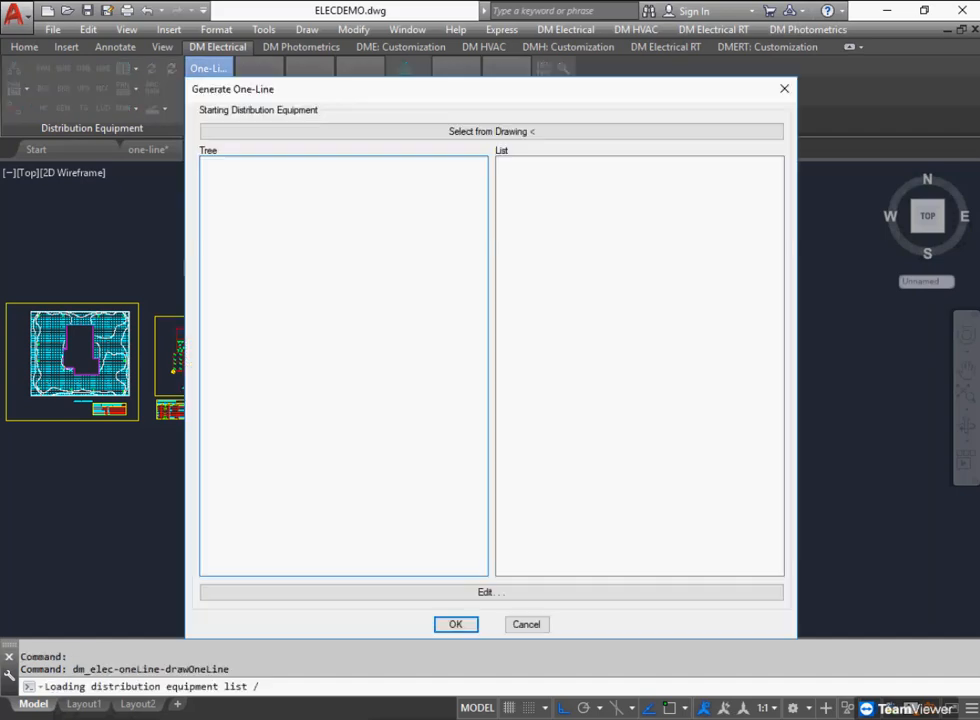
pyautogui.click(455, 624)
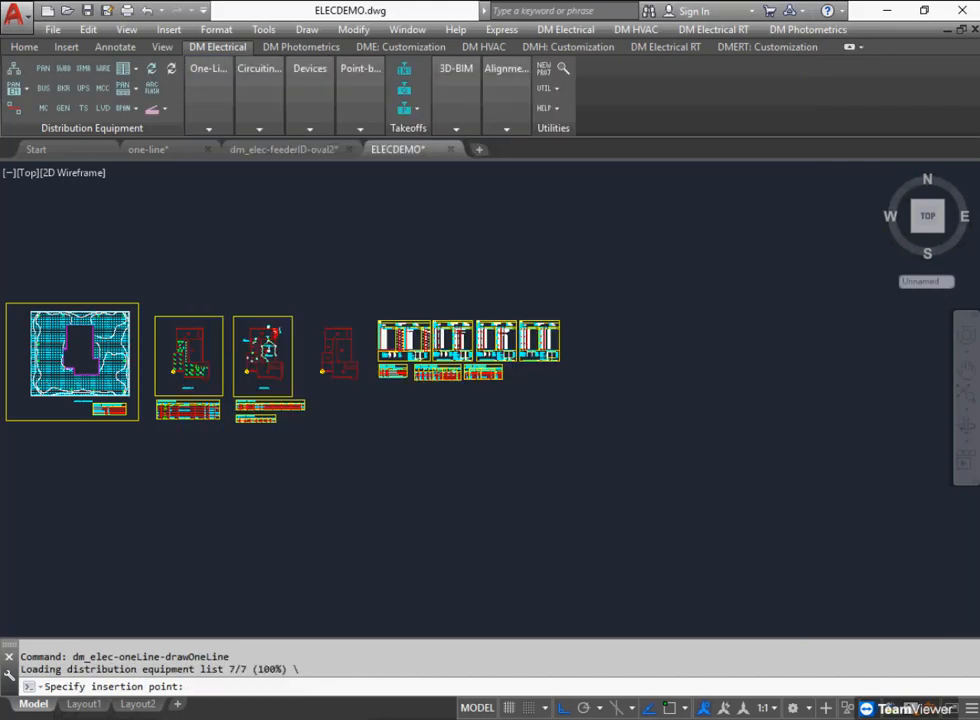
pyautogui.click(461, 490)
pyautogui.scroll(10, 485, 530)
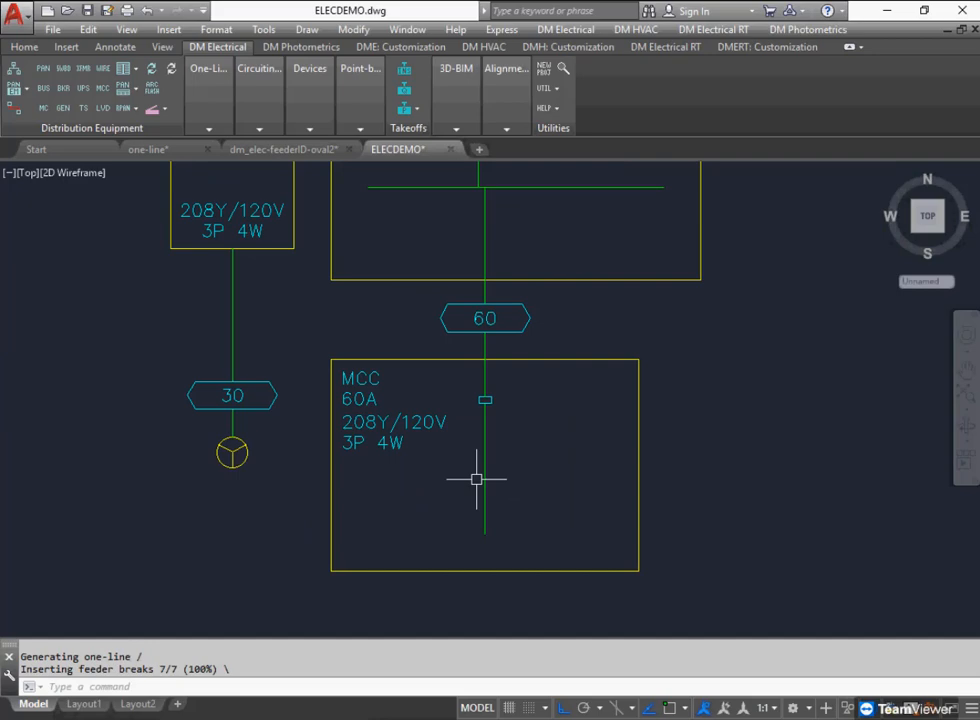
pyautogui.click(638, 429)
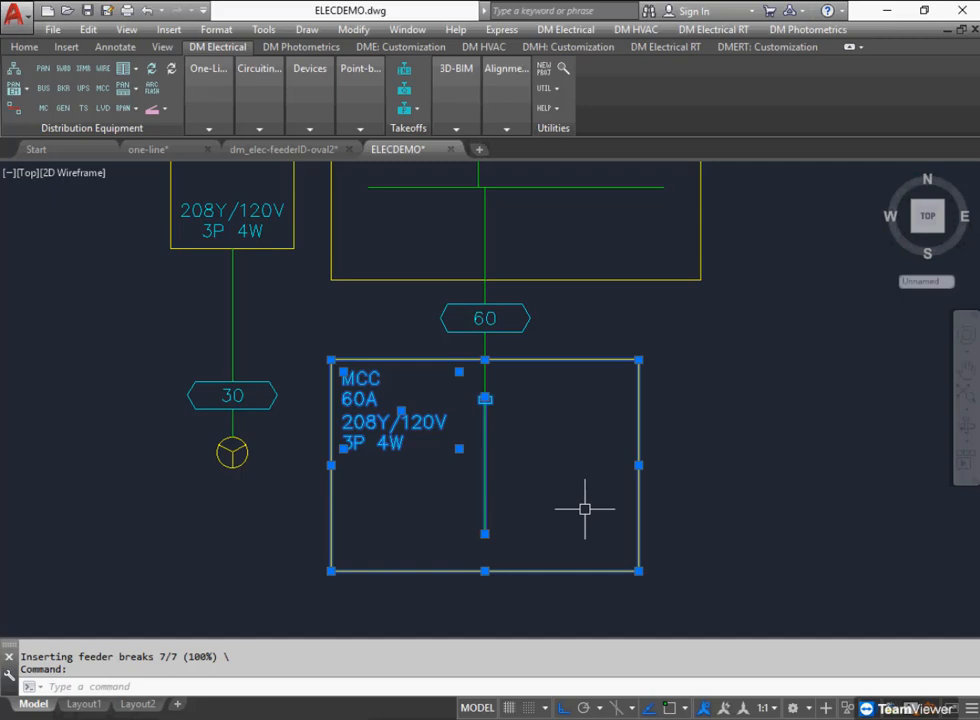
# Draw a custom MCC symbol in the empty area beside the MCC box: a two-column, four-row grid with a circle in each cell.
pyautogui.press('Escape')
pyautogui.press('Escape')
pyautogui.moveTo(717, 470); pyautogui.dragTo(532, 440, button='middle')
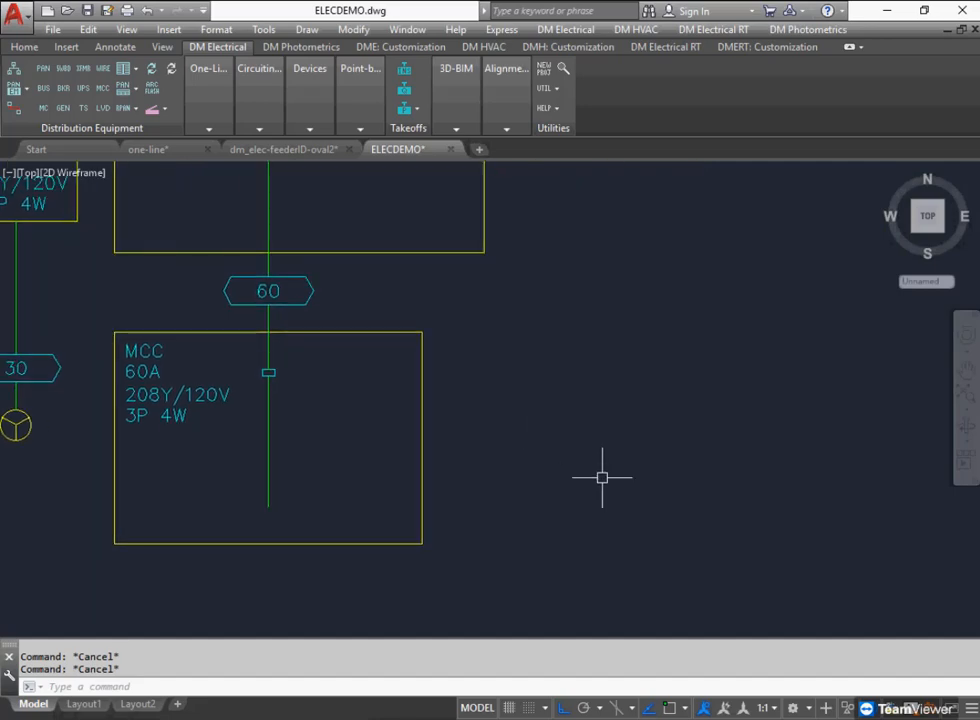
pyautogui.write('L')
pyautogui.press('Return')
pyautogui.click(610, 521)
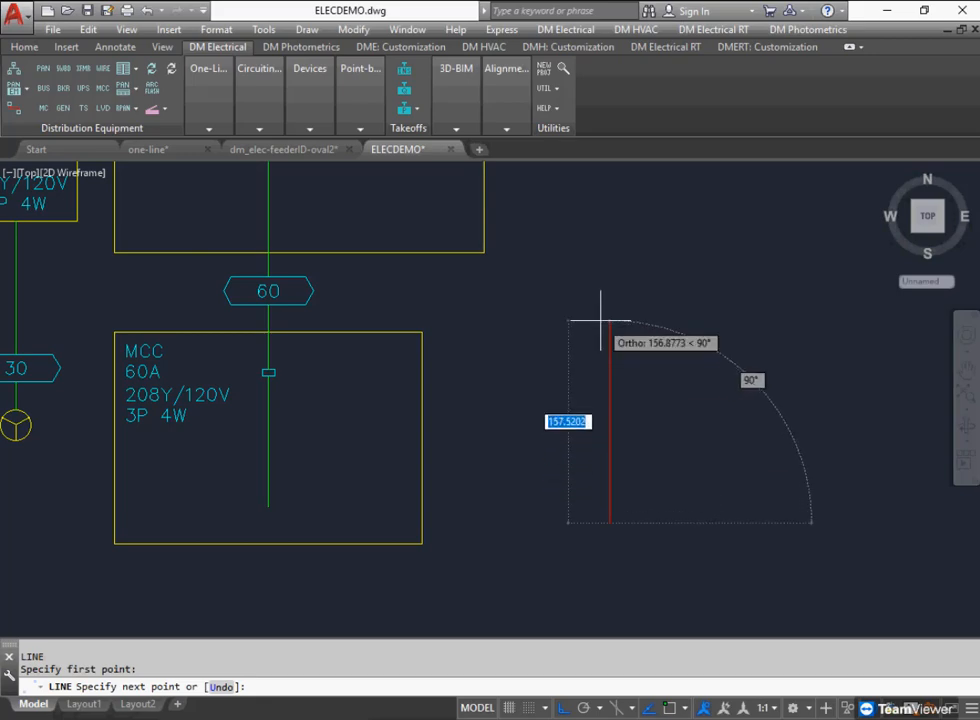
pyautogui.click(639, 350)
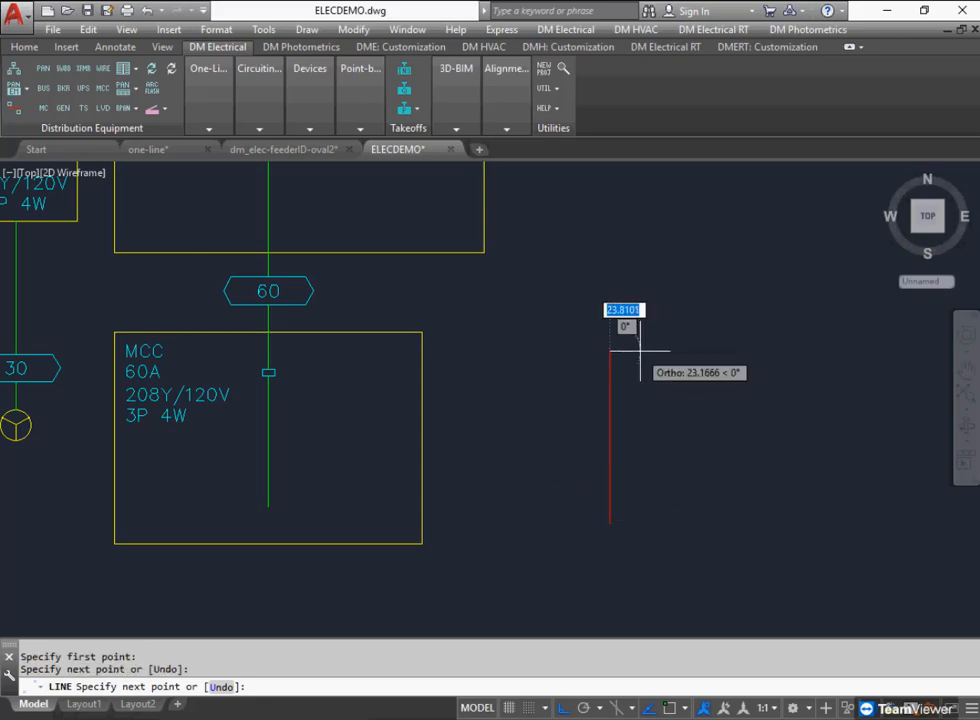
pyautogui.click(750, 395)
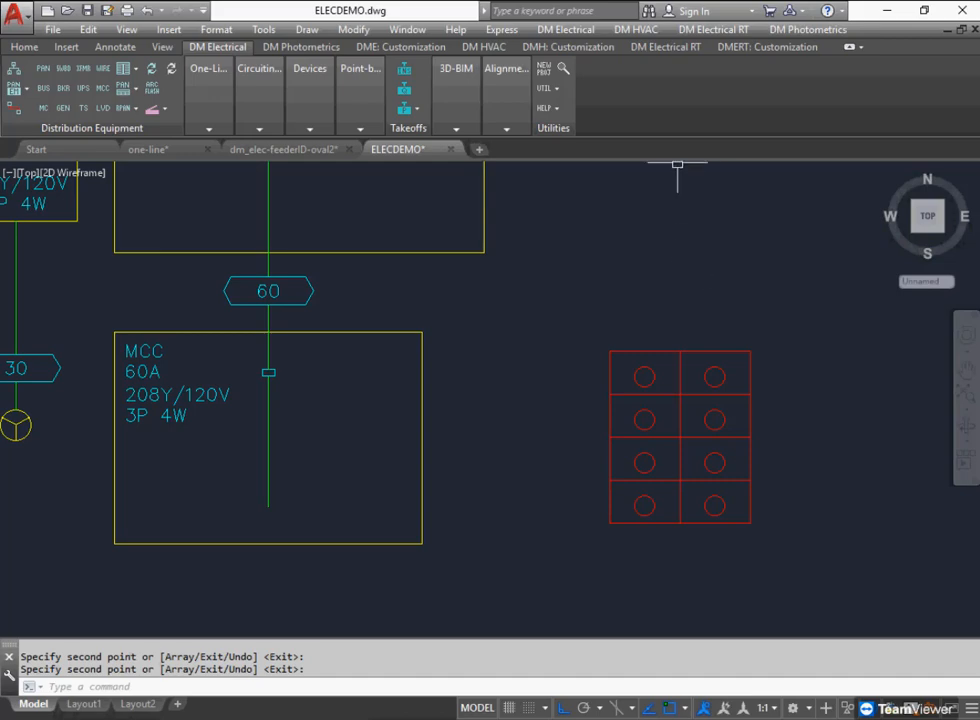
# Start creating a one-line diagram block from entities with file name mcc and display name Motor Control Center - 8.
pyautogui.click(400, 47)
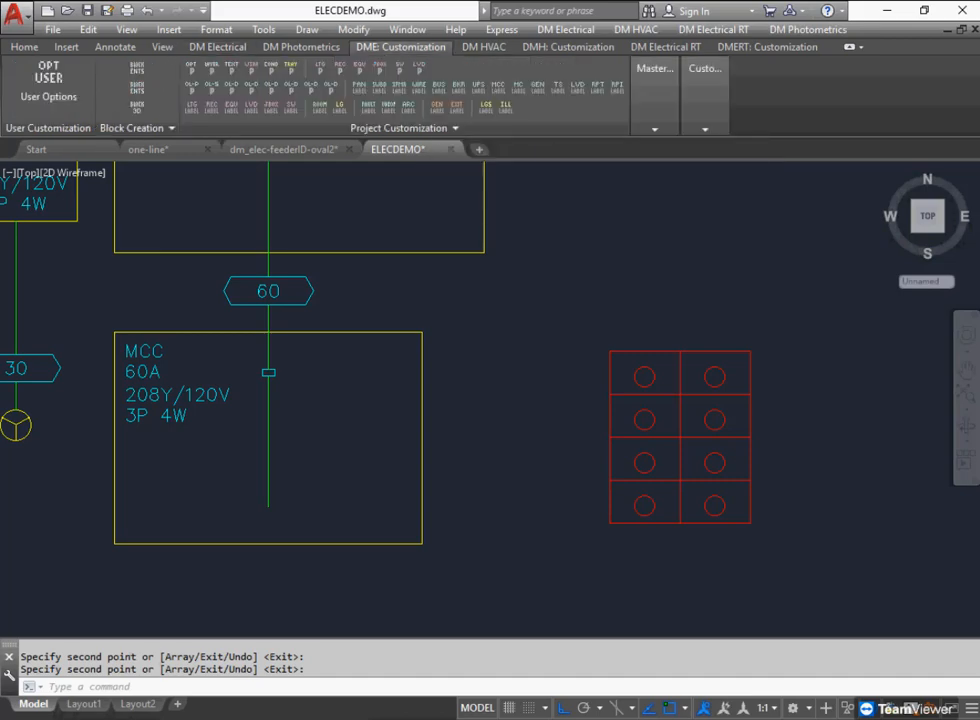
pyautogui.click(135, 128)
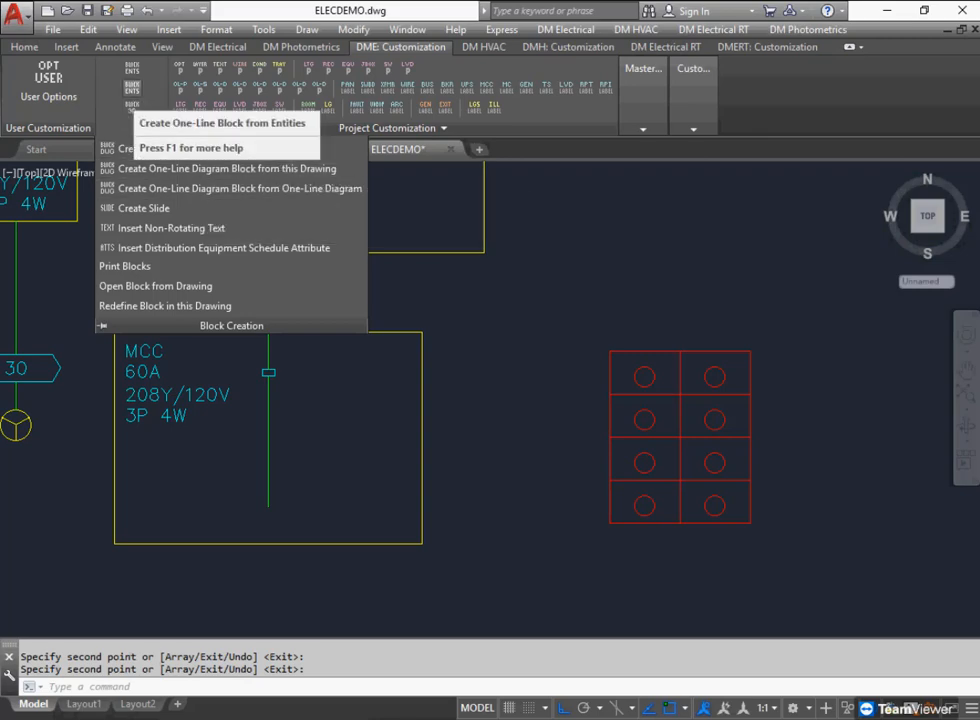
pyautogui.click(131, 88)
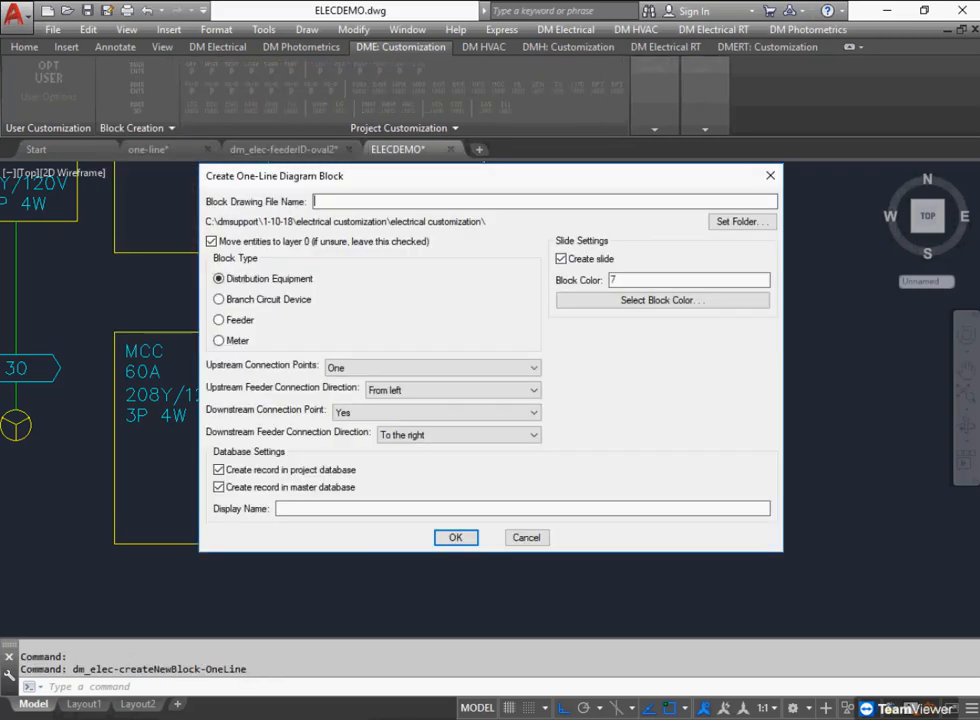
pyautogui.write('mcc')
pyautogui.click(280, 508)
pyautogui.write('Motor Control Center - 8')
pyautogui.moveTo(420, 176); pyautogui.dragTo(334, 211)
pyautogui.press('BackSpace')
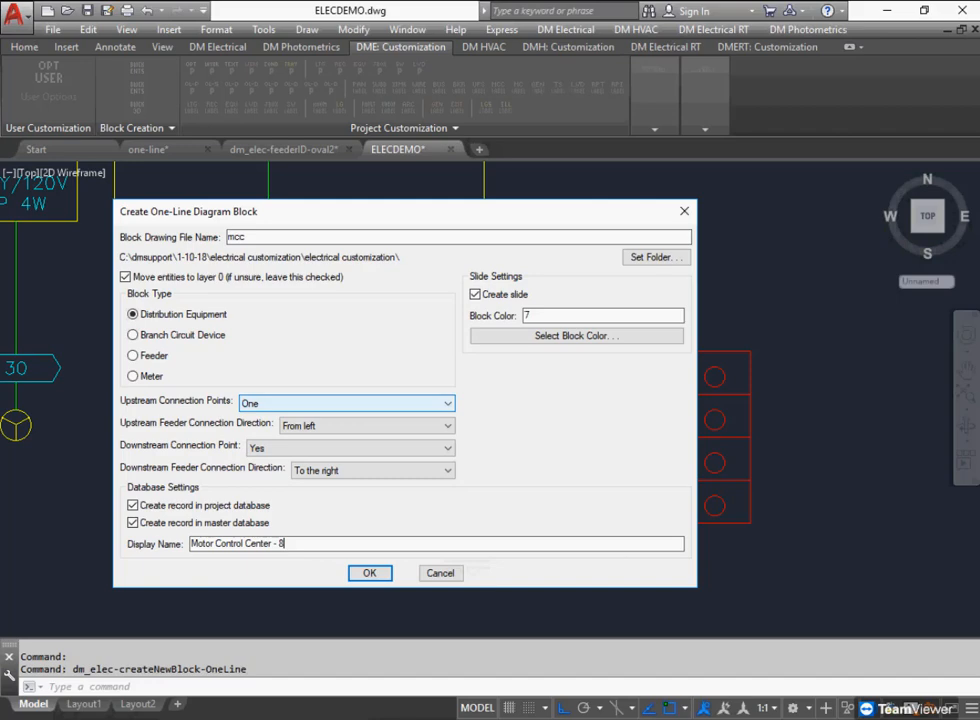
# Set the block's upstream feeder connection direction to From above, turn off its master database record and accept the settings.
pyautogui.click(366, 425)
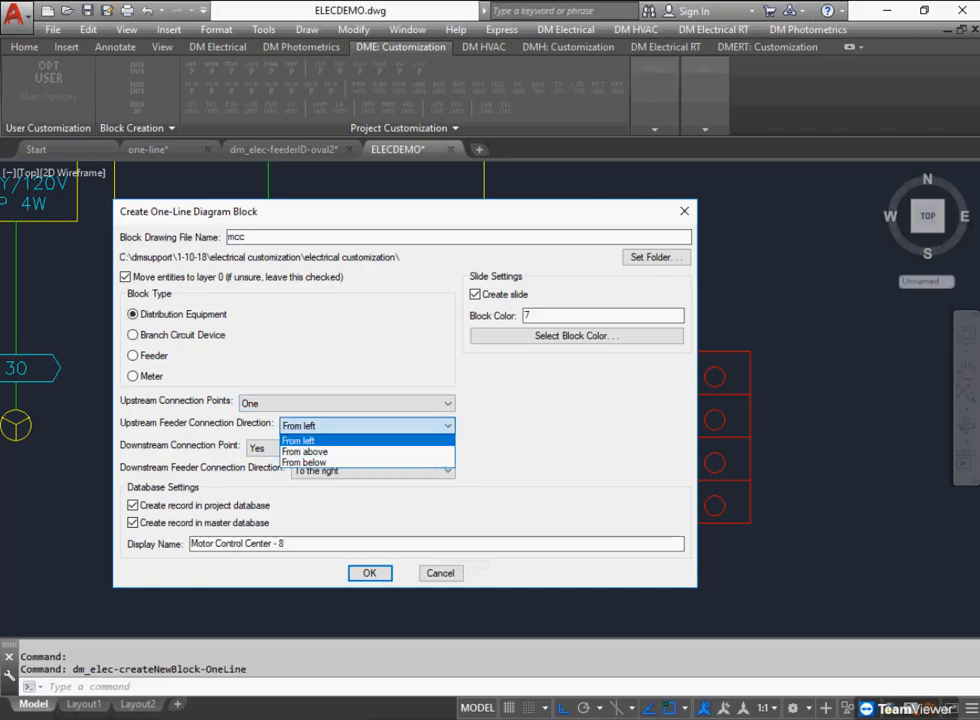
pyautogui.click(304, 451)
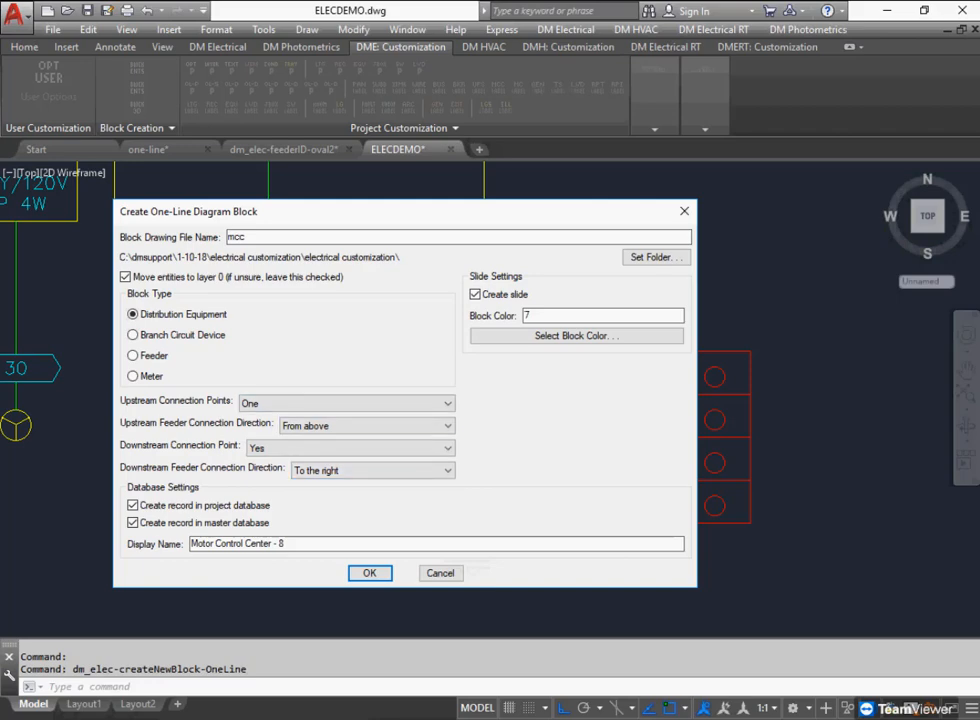
pyautogui.click(132, 522)
pyautogui.click(369, 572)
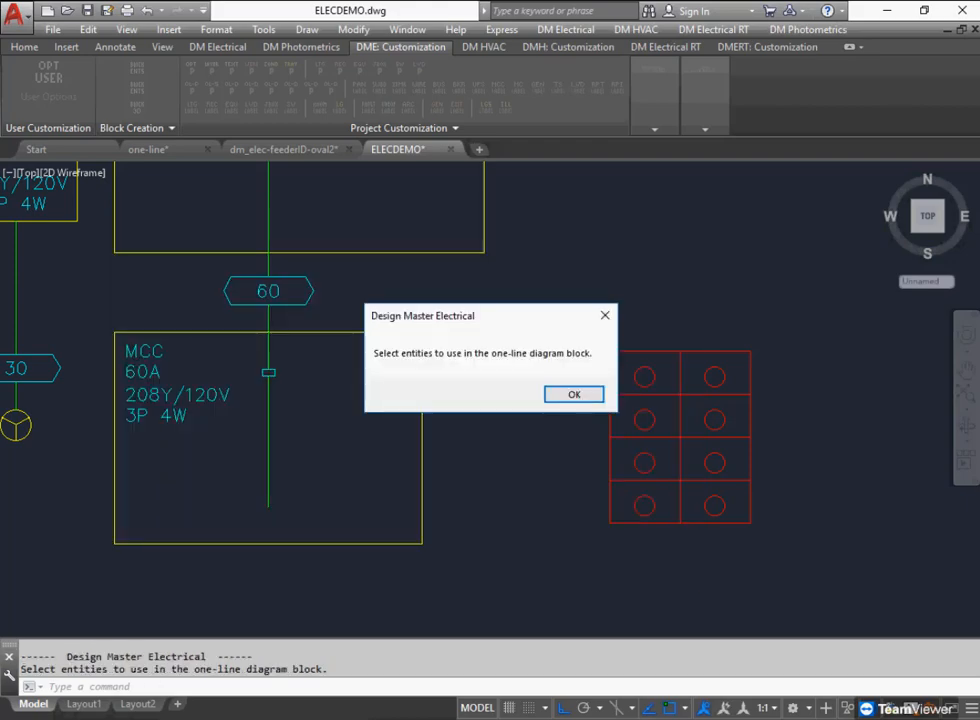
# Select the whole grid symbol with its circles as the entities for the one-line diagram block.
pyautogui.click(571, 394)
pyautogui.click(778, 319)
pyautogui.click(580, 575)
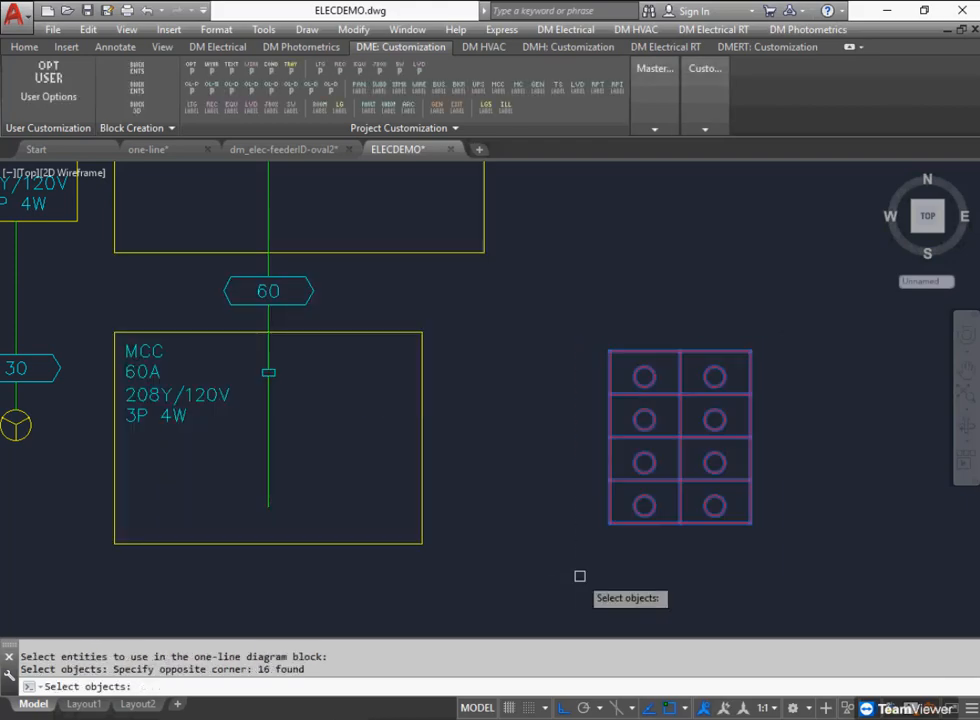
pyautogui.press('Return')
# Specify the symbol's upstream connection at the top edge's midpoint, downstream connection at the right edge's midpoint, and insertion base point at its centre.
pyautogui.click(525, 637)
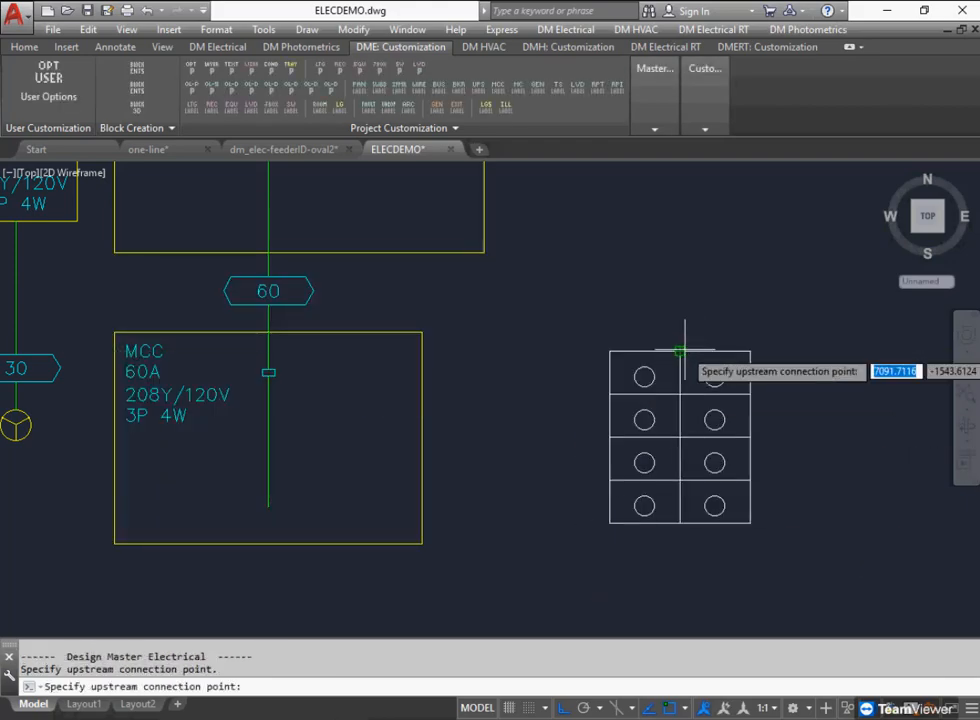
pyautogui.click(681, 350)
pyautogui.click(547, 394)
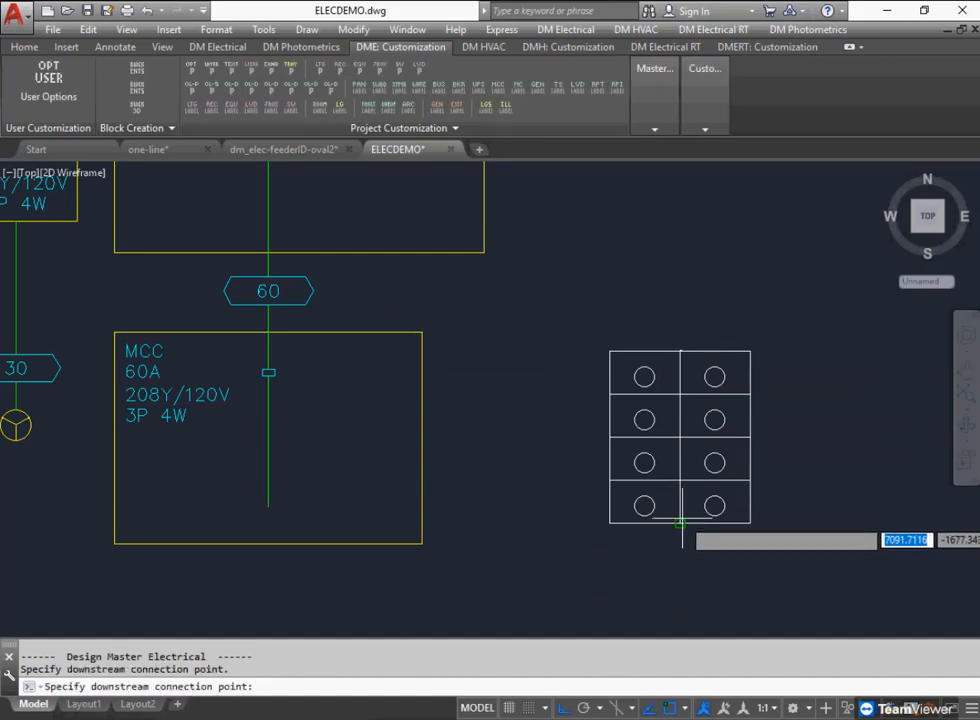
pyautogui.click(750, 437)
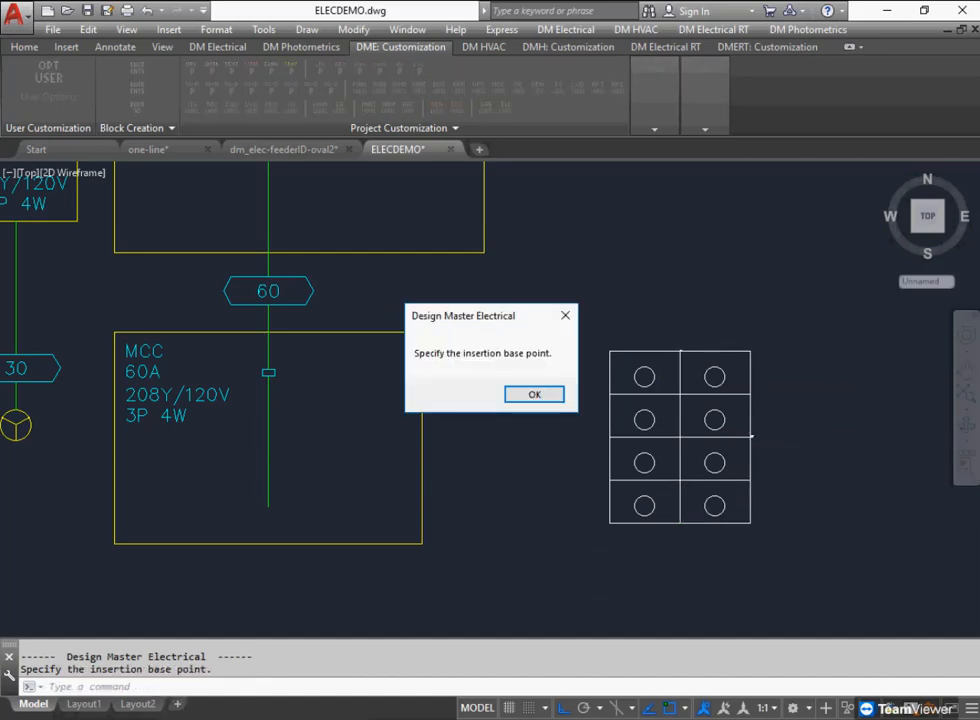
pyautogui.click(534, 394)
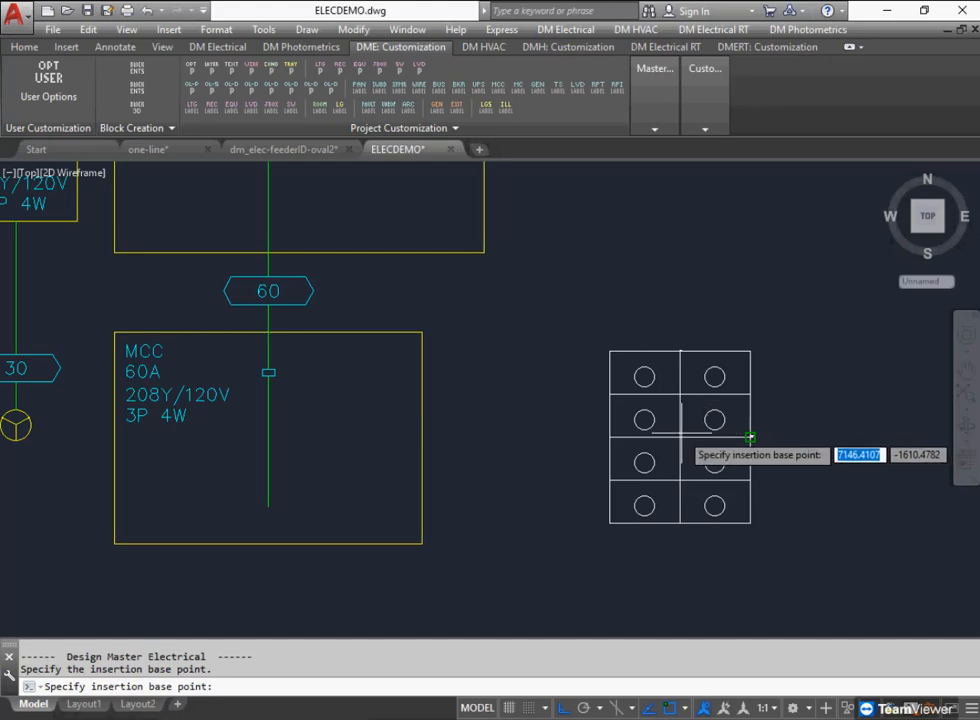
pyautogui.write('mid')
pyautogui.press('Return')
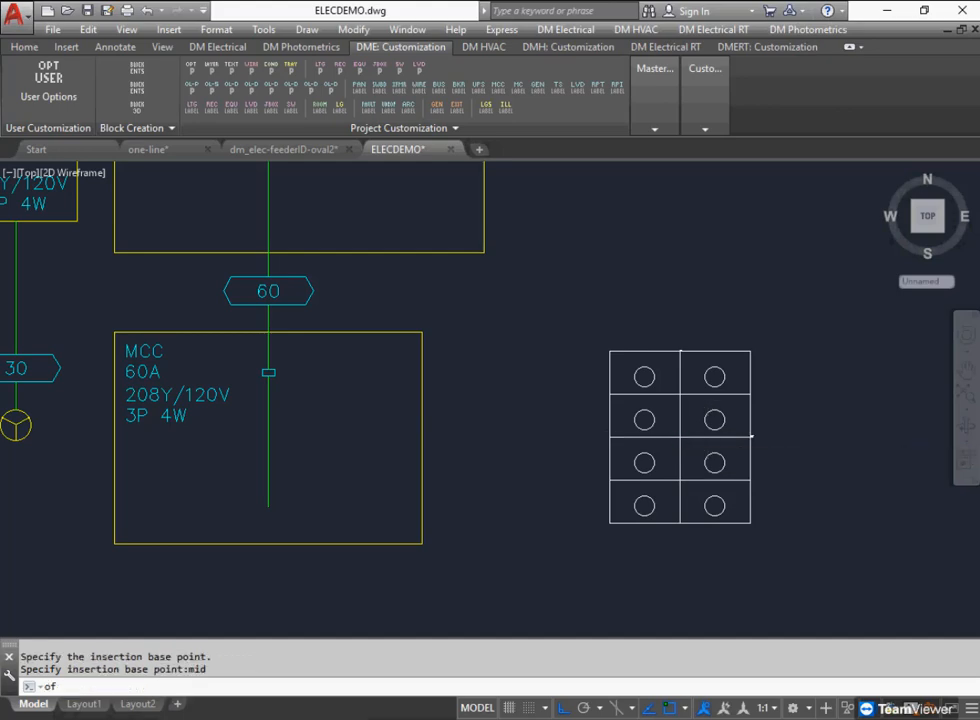
pyautogui.click(680, 437)
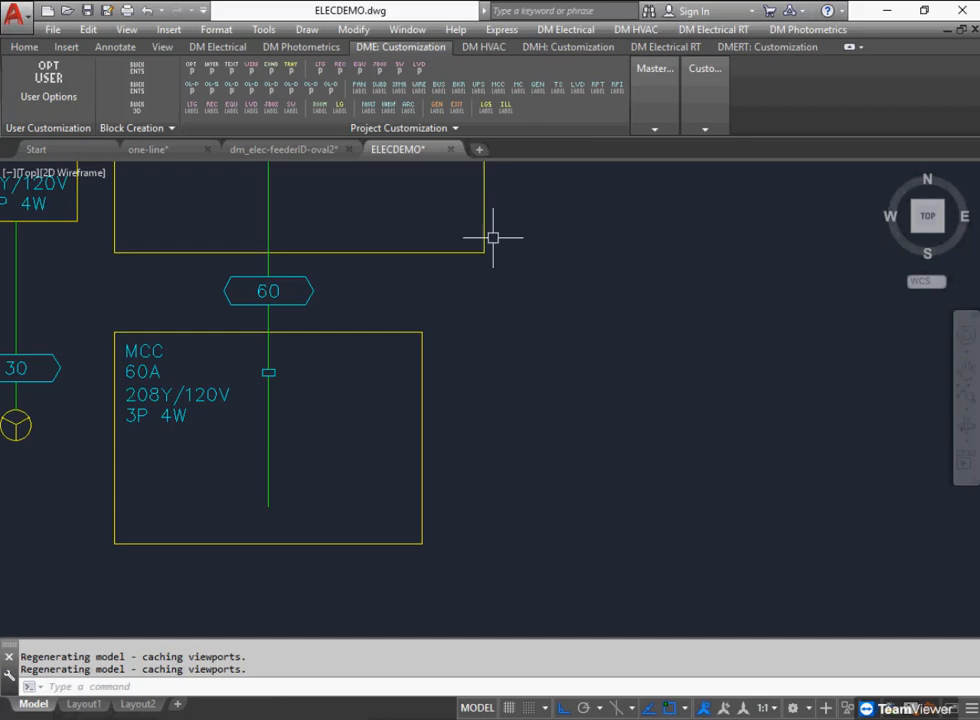
# Change the MCC's graphic on the one-line diagram to the Motor Control Center - 8 block and check the replaced symbol by selecting it.
pyautogui.click(218, 47)
pyautogui.click(208, 90)
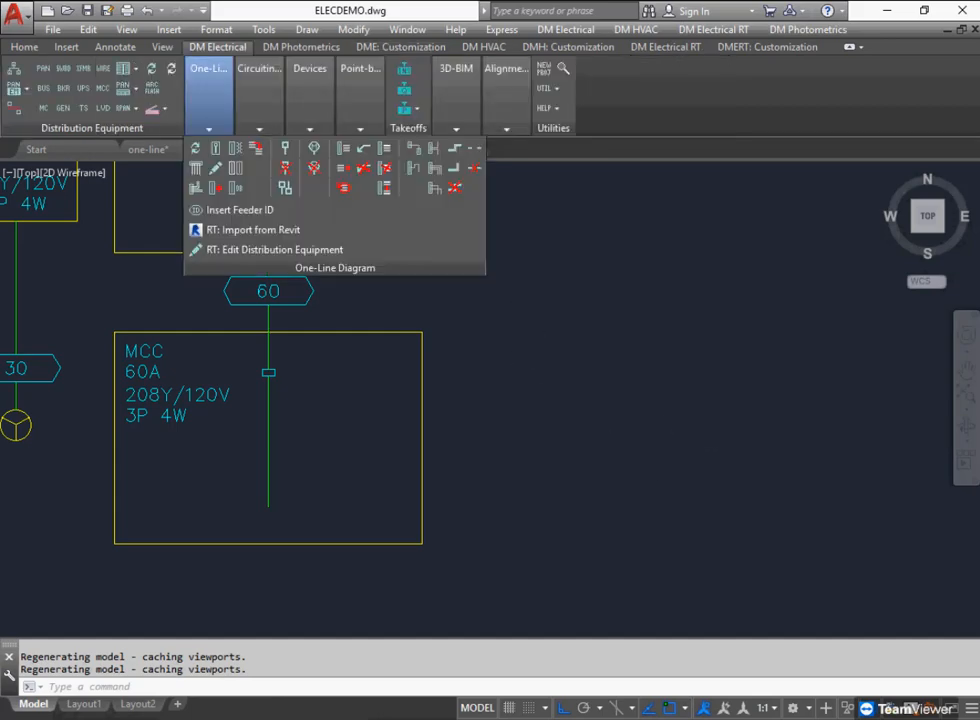
pyautogui.click(215, 147)
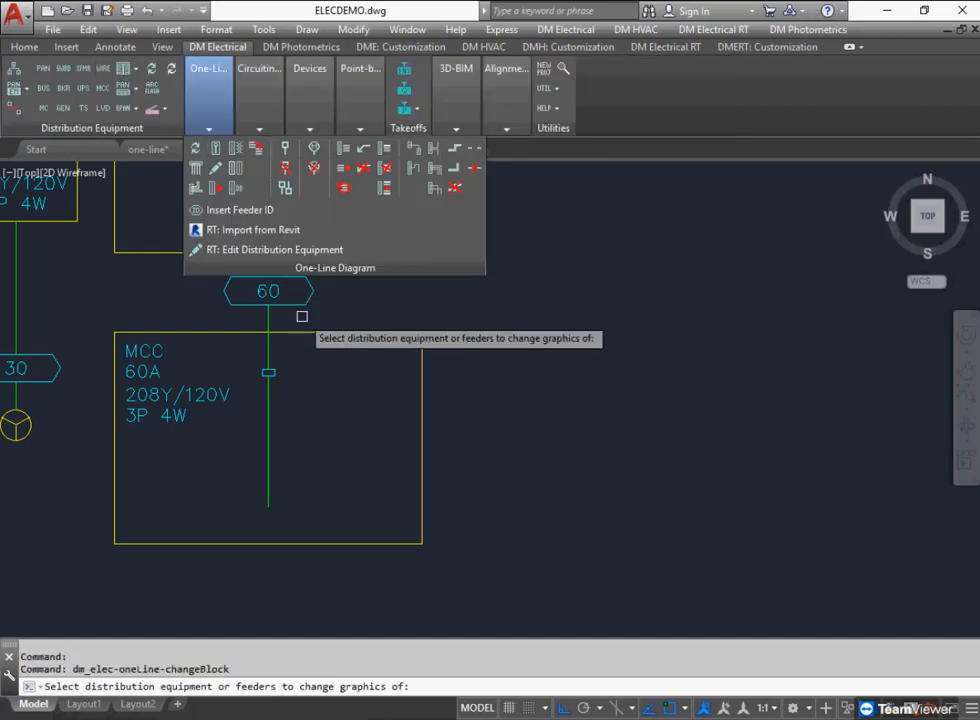
pyautogui.click(306, 331)
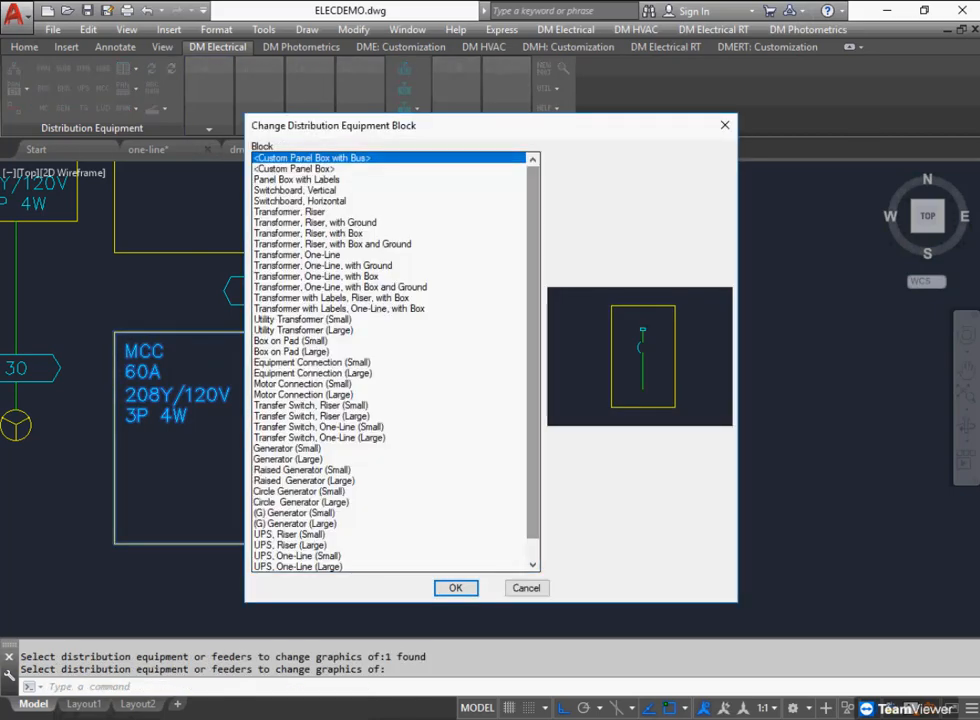
pyautogui.moveTo(532, 355); pyautogui.dragTo(532, 380)
pyautogui.click(310, 566)
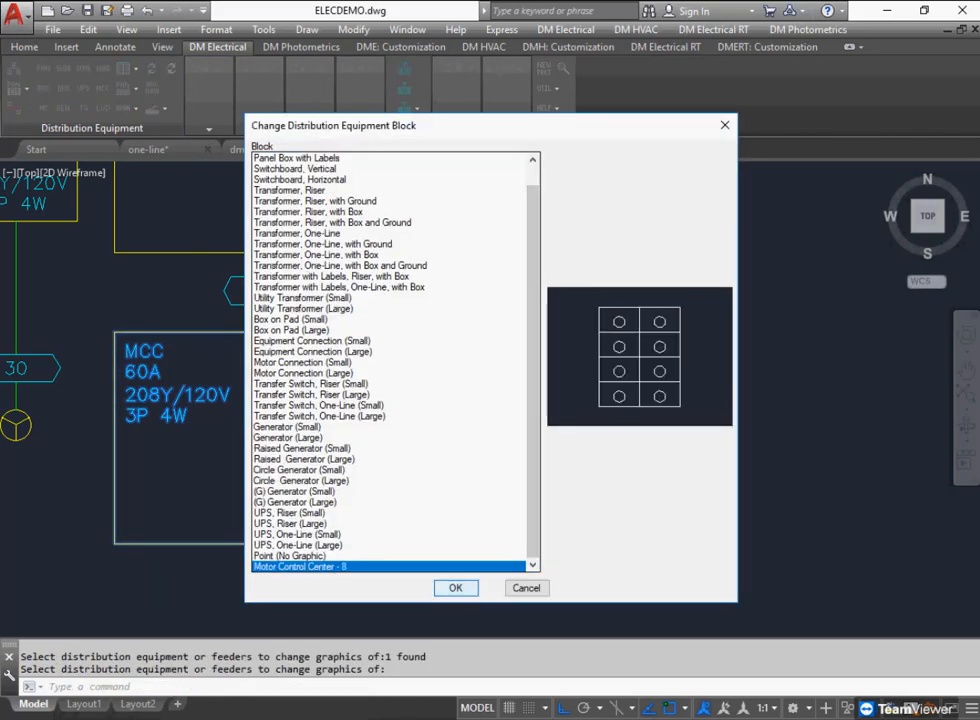
pyautogui.click(455, 588)
pyautogui.click(305, 458)
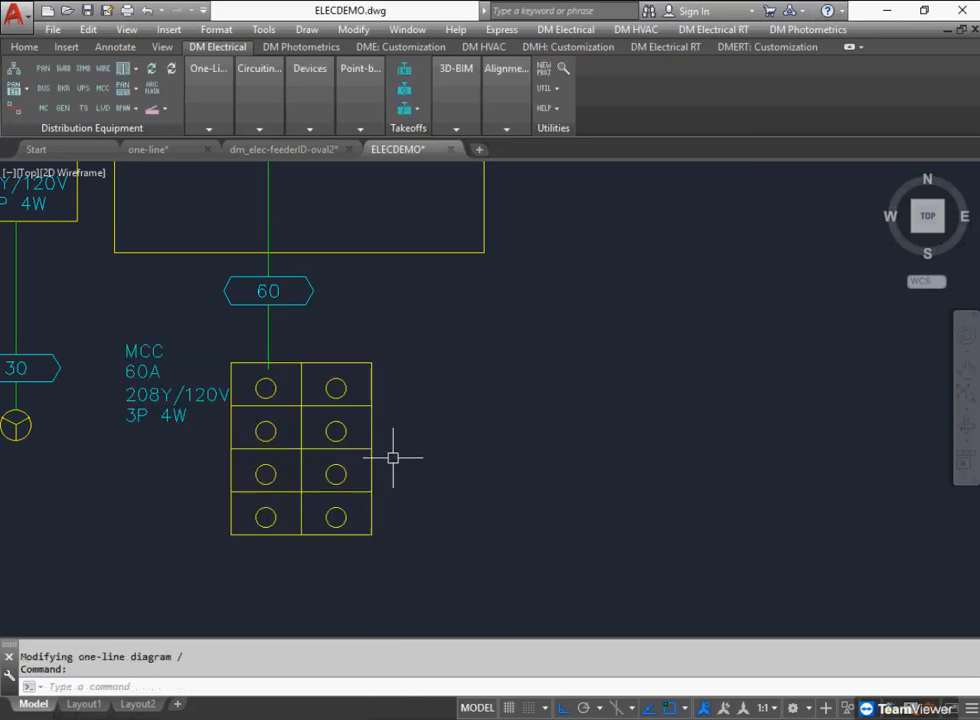
pyautogui.scroll(3, 394, 440)
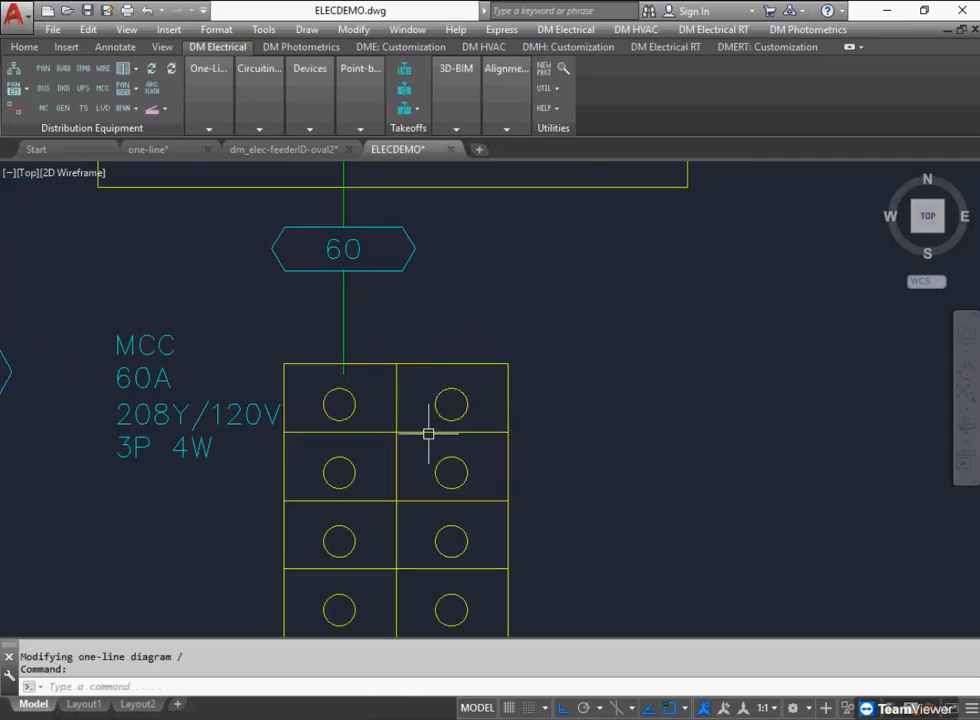
pyautogui.click(429, 433)
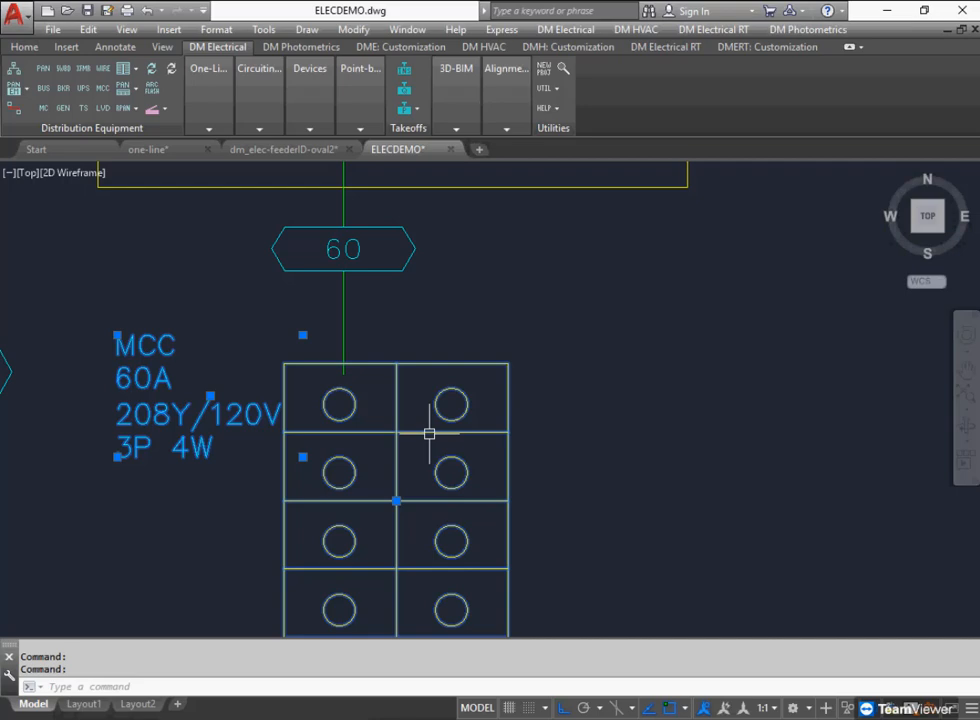
pyautogui.press('Escape')
pyautogui.moveTo(617, 494); pyautogui.dragTo(626, 352, button='middle')
pyautogui.scroll(-2, 626, 354)
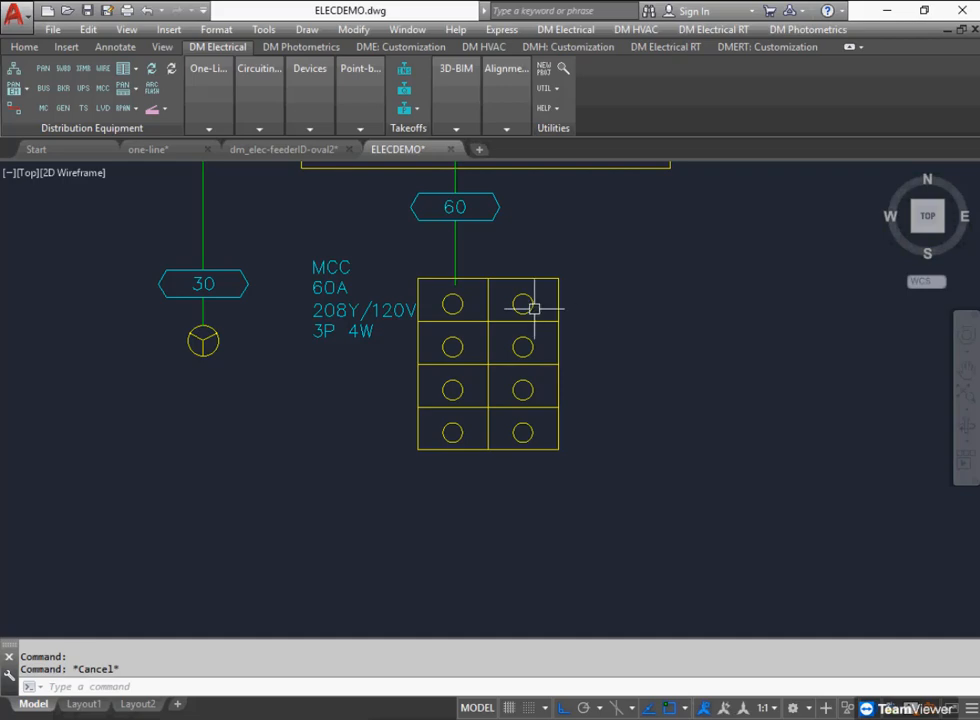
# Create equipment with callout MOTOR and a 1 kVA connected single-motor load in the database.
pyautogui.click(309, 90)
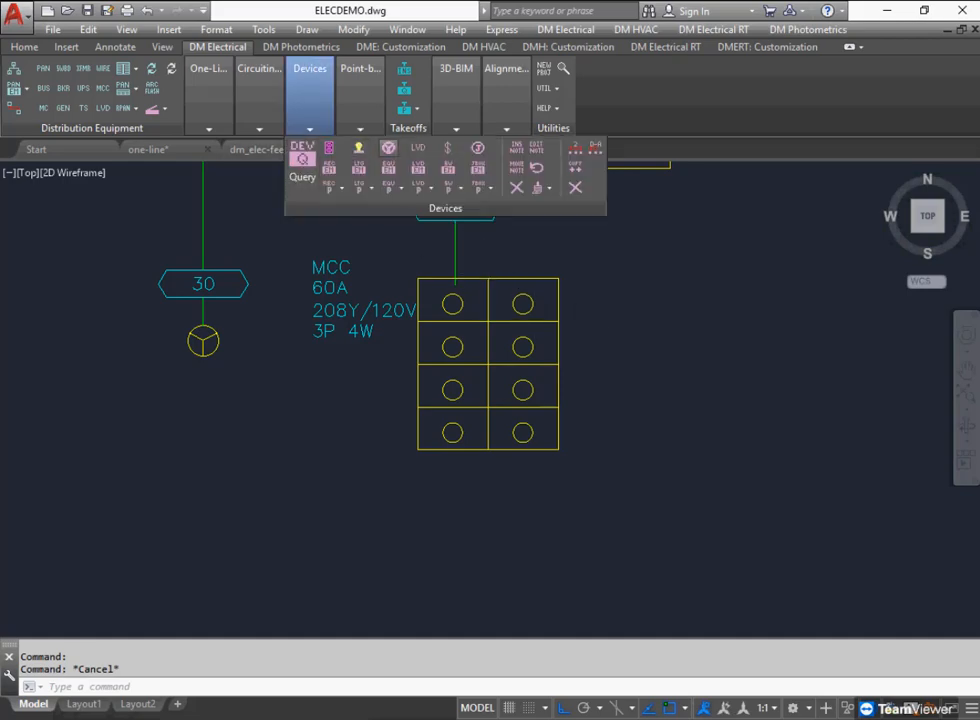
pyautogui.click(388, 148)
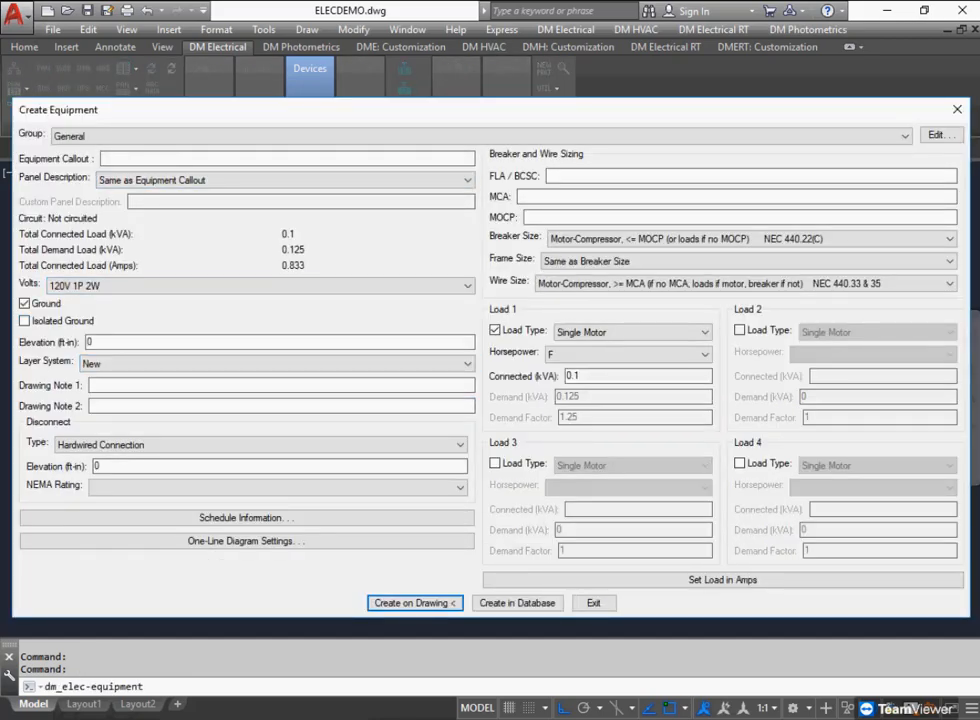
pyautogui.write('MOTOR')
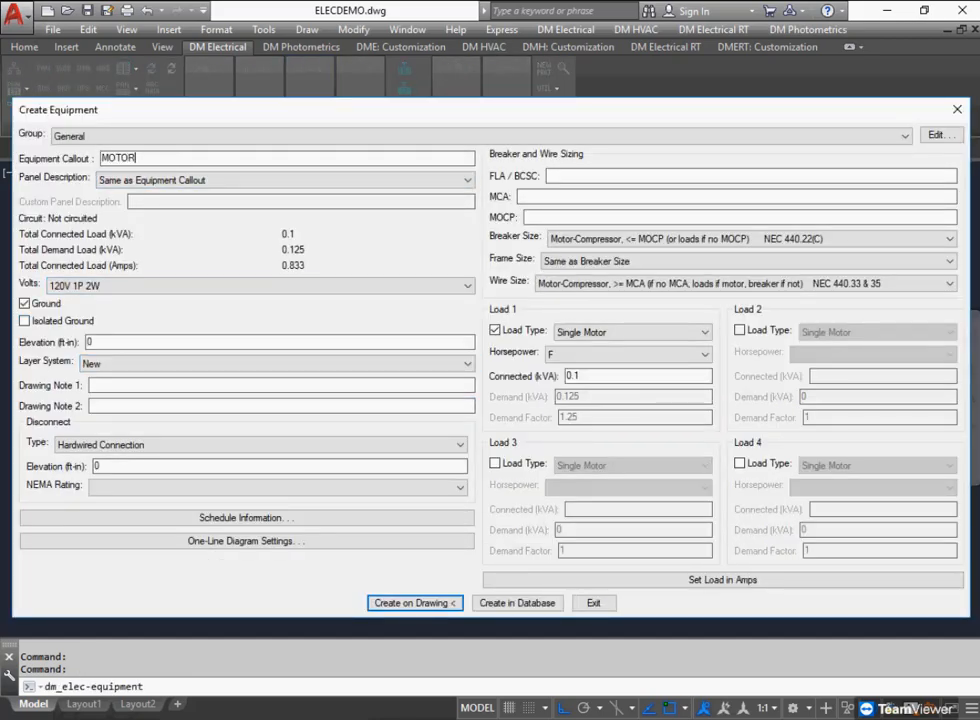
pyautogui.press('Tab')
pyautogui.press('Tab')
pyautogui.press('Tab')
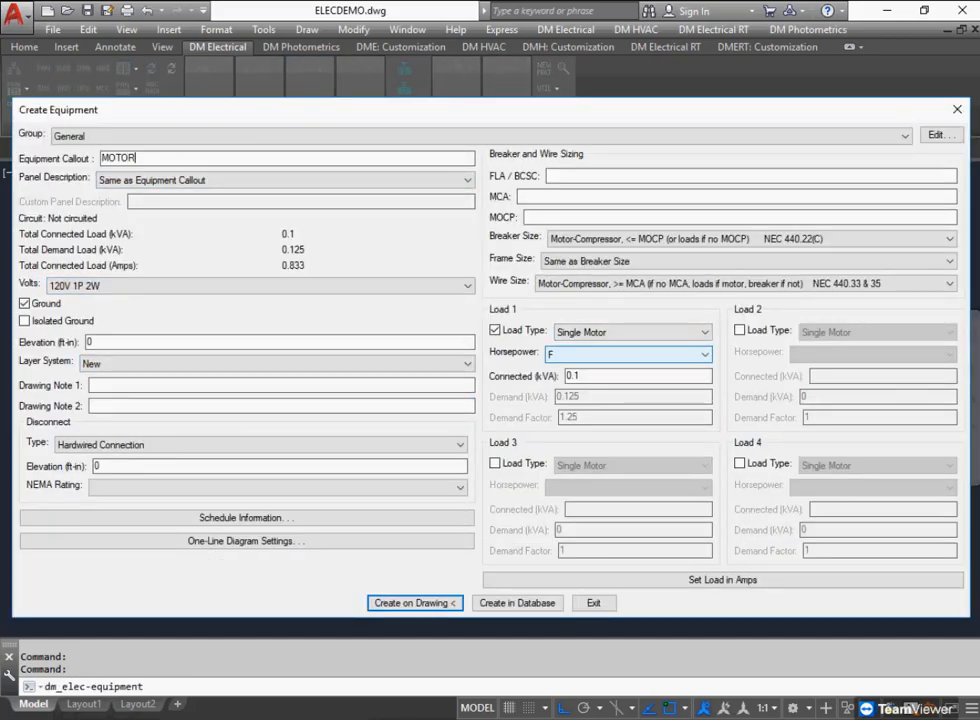
pyautogui.write('1')
pyautogui.click(517, 603)
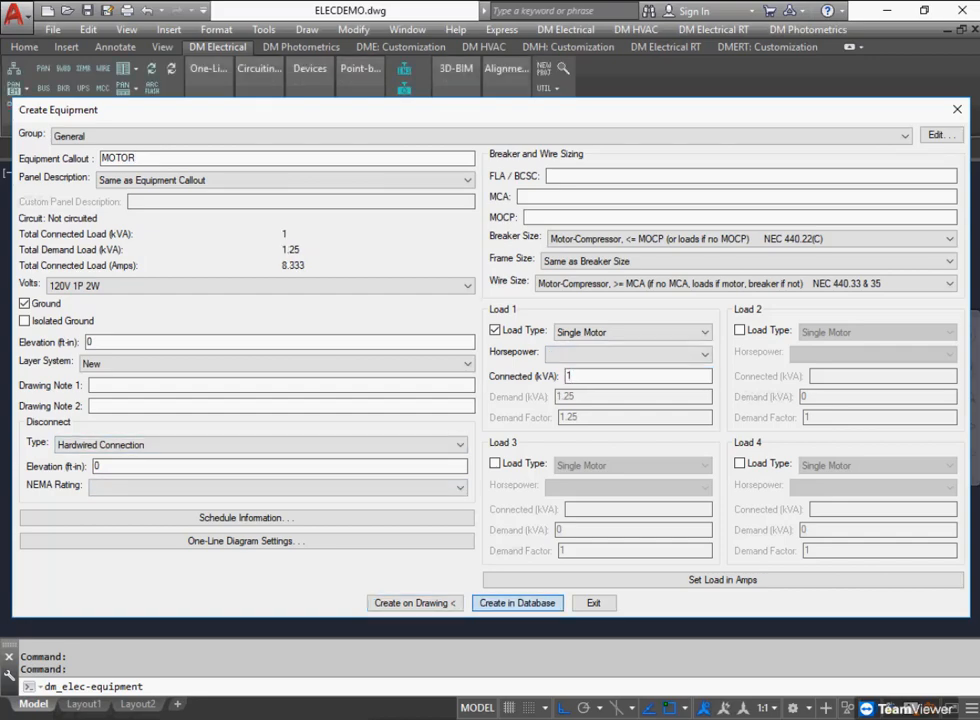
pyautogui.press('Return')
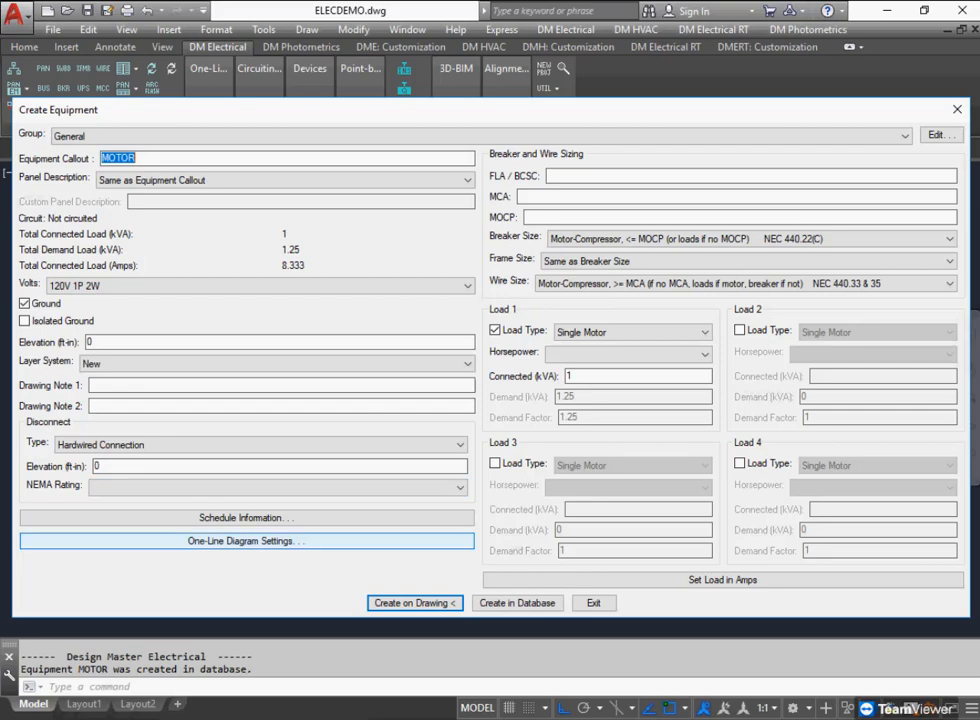
# Show the MOTOR equipment on the one-line diagram with Equipment Connection as its initial connection block.
pyautogui.click(240, 541)
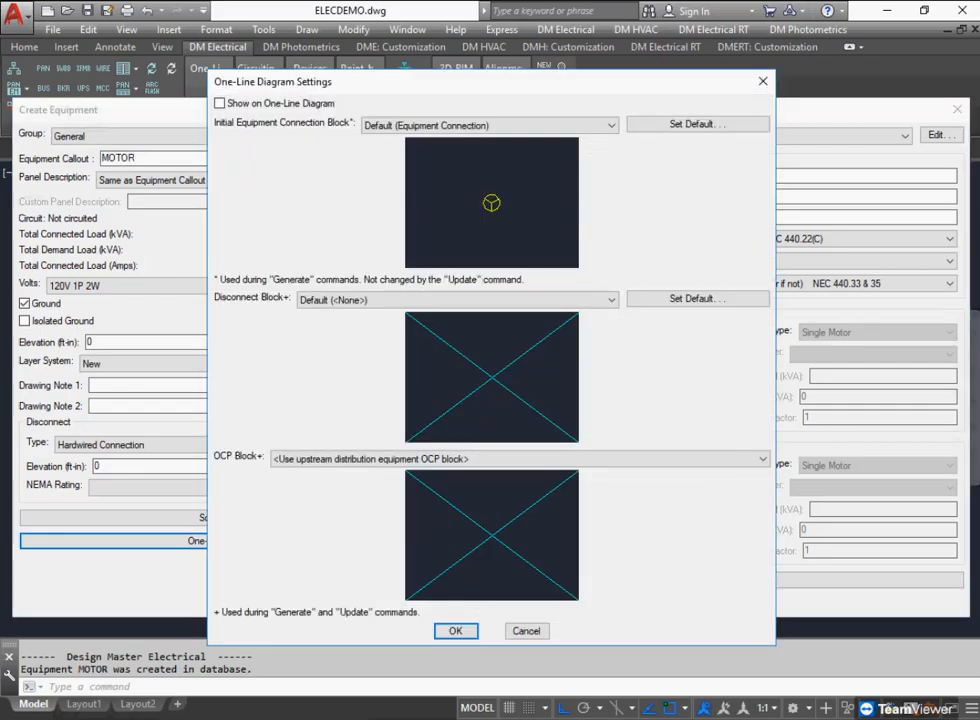
pyautogui.click(219, 103)
pyautogui.click(490, 125)
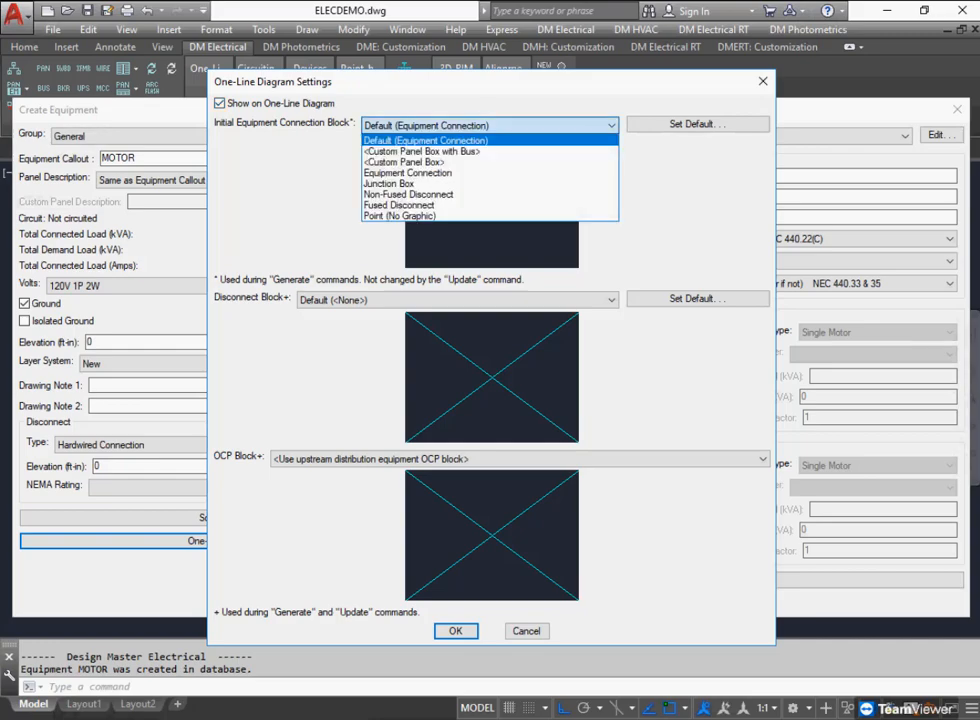
pyautogui.press('Down')
pyautogui.press('Down')
pyautogui.press('Down')
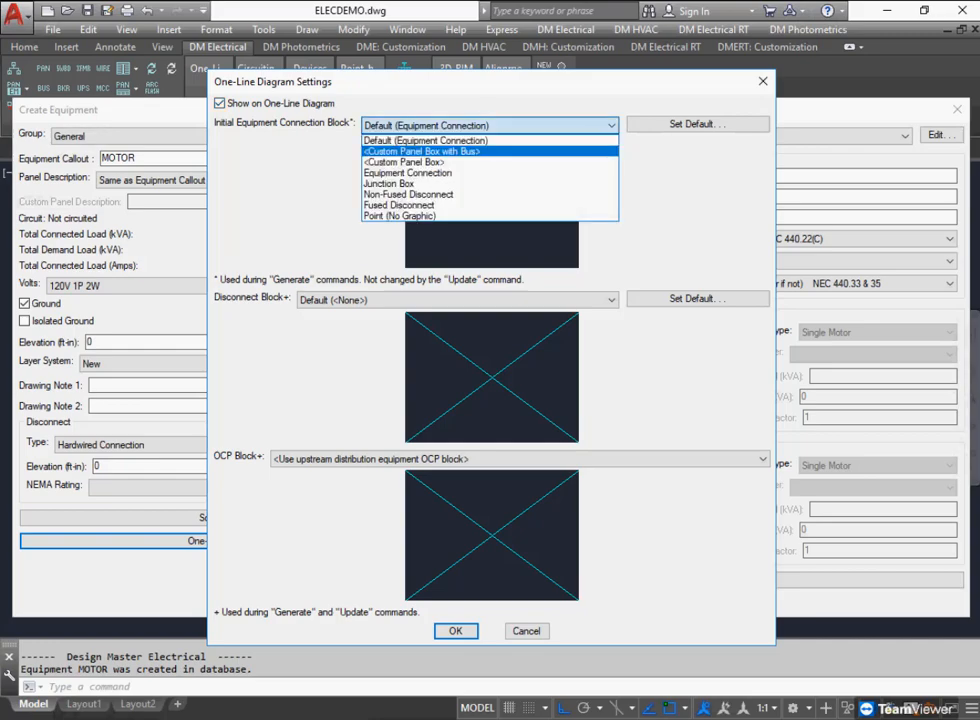
pyautogui.press('Return')
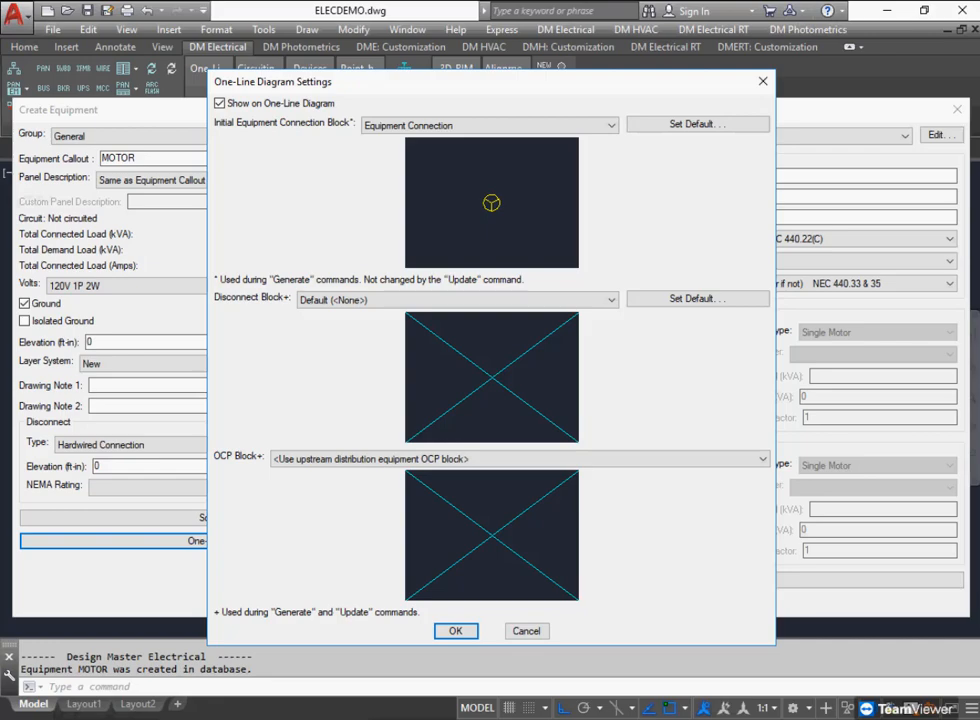
pyautogui.press('Return')
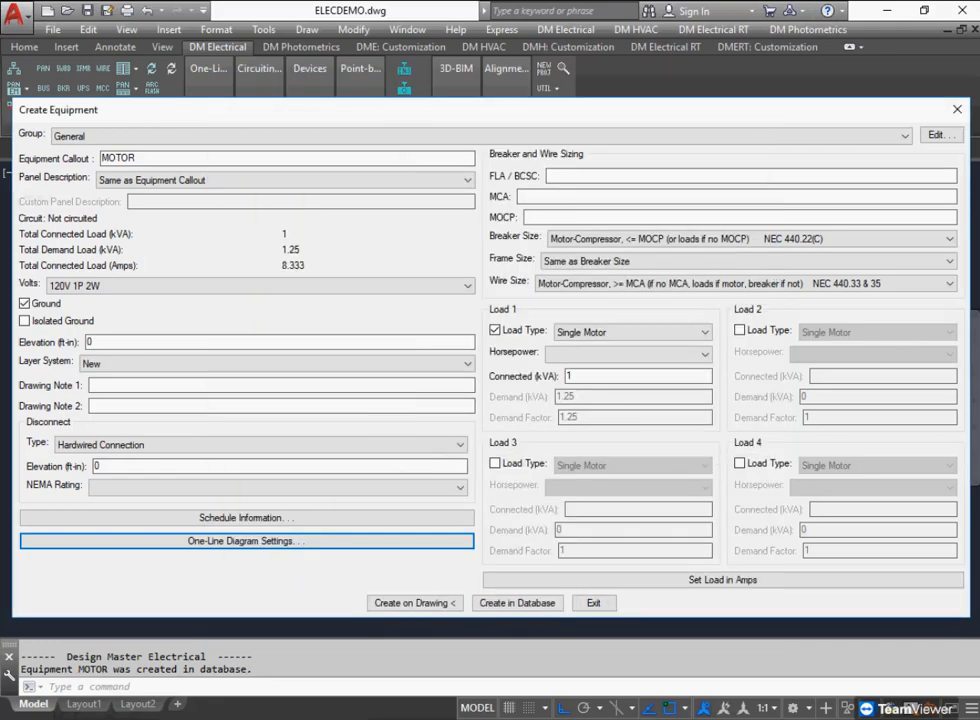
# Create three more MOTOR equipment entries in the database with these settings and leave equipment creation.
pyautogui.click(517, 603)
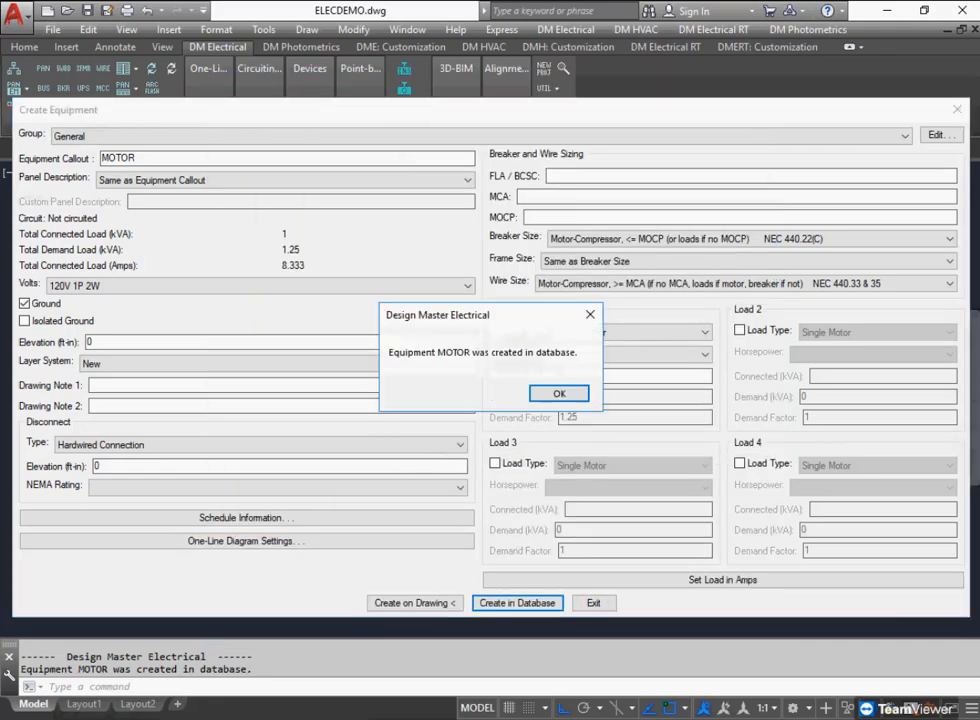
pyautogui.click(559, 393)
pyautogui.click(517, 603)
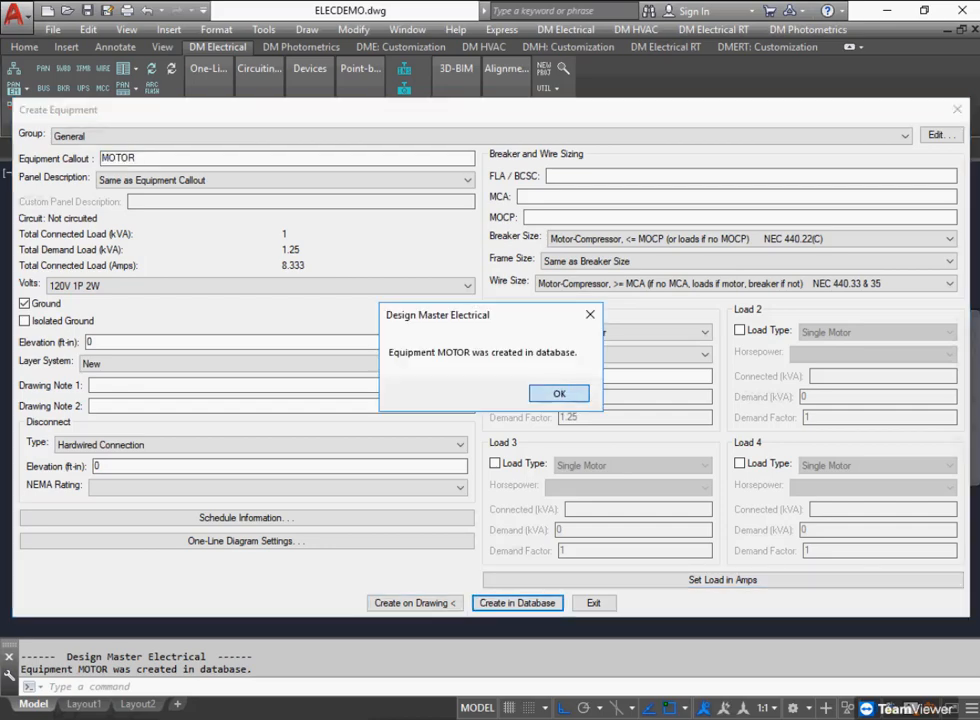
pyautogui.click(559, 393)
pyautogui.click(517, 603)
pyautogui.click(559, 393)
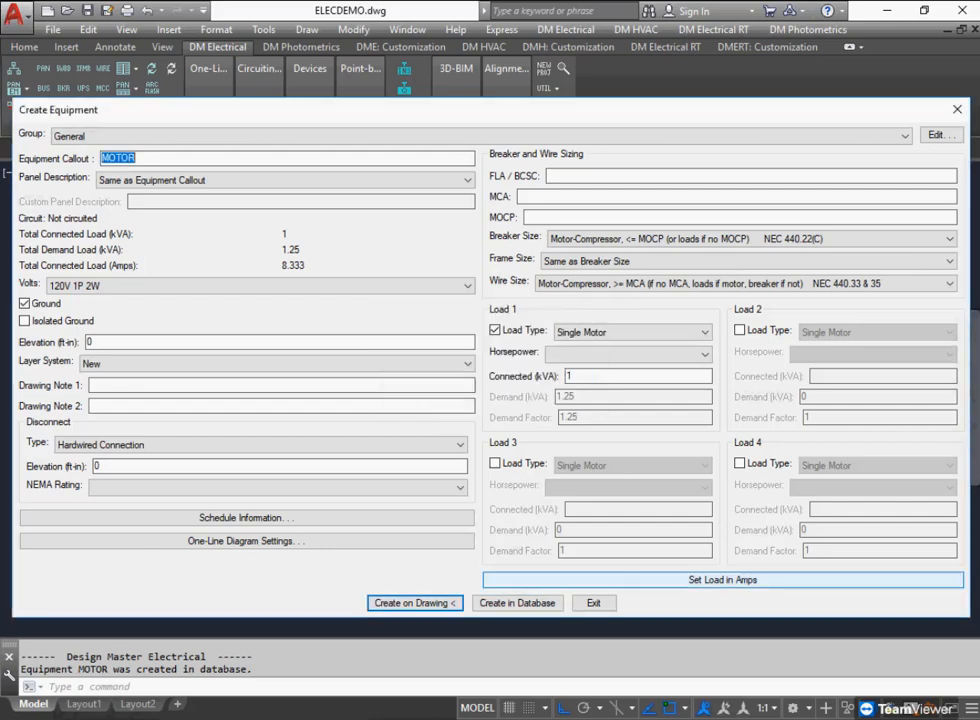
pyautogui.click(412, 603)
# Circuit the first uncircuited MOTOR in the database to circuit 1 of the MCC.
pyautogui.click(209, 127)
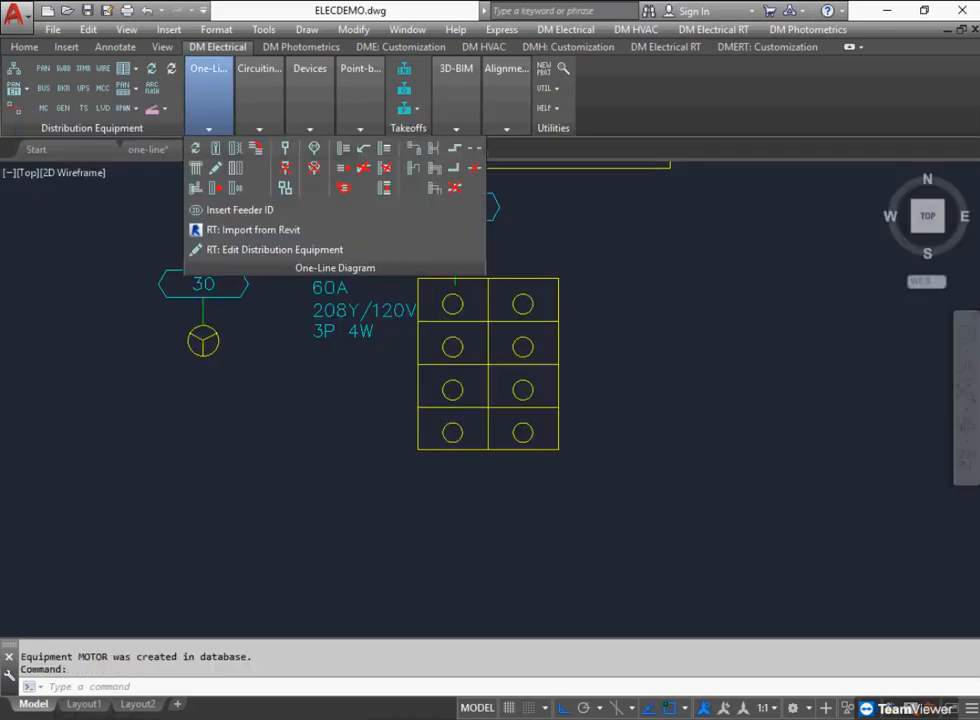
pyautogui.click(309, 127)
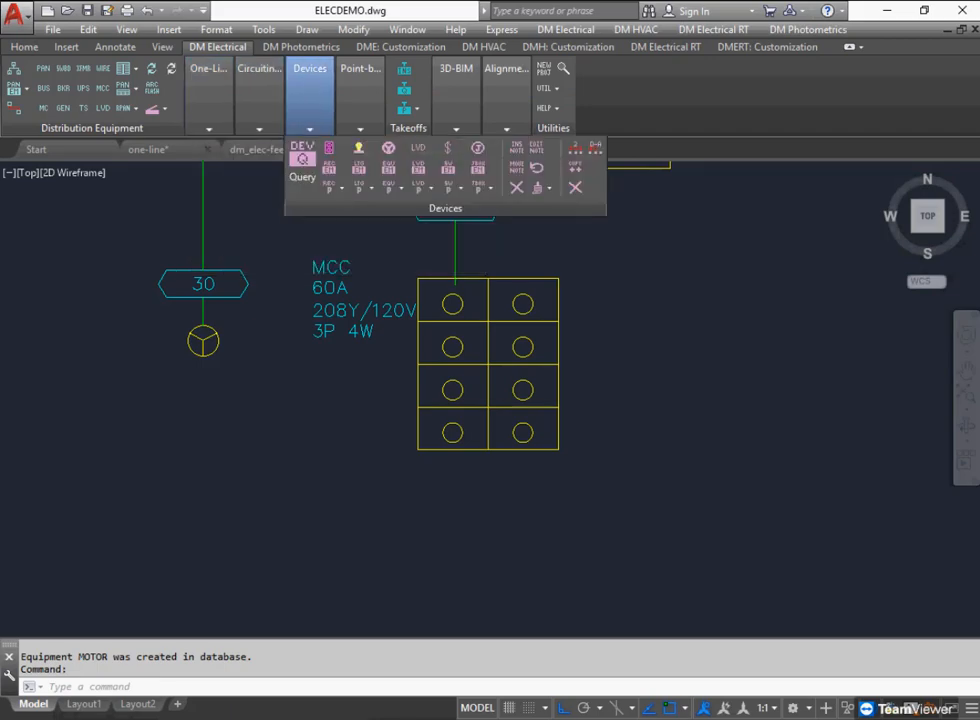
pyautogui.click(392, 186)
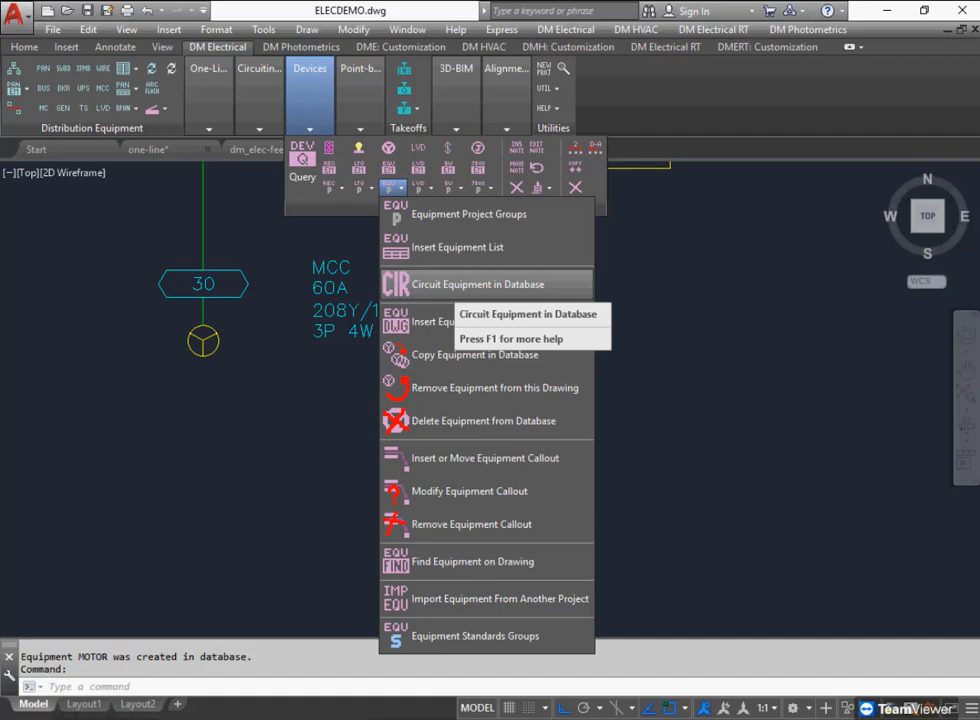
pyautogui.click(450, 285)
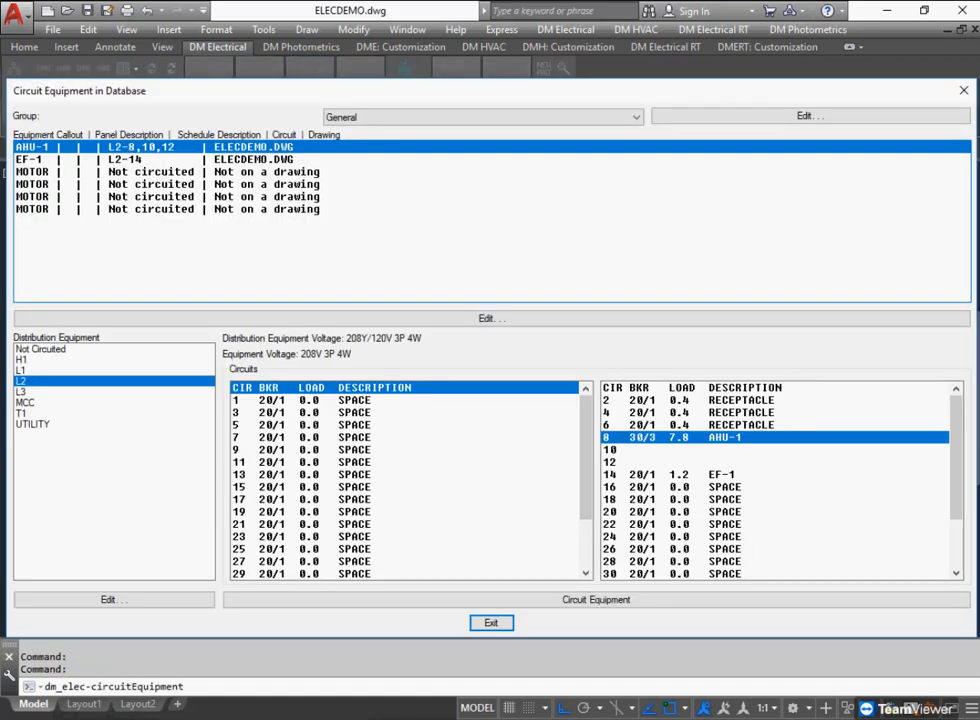
pyautogui.click(167, 171)
pyautogui.click(25, 402)
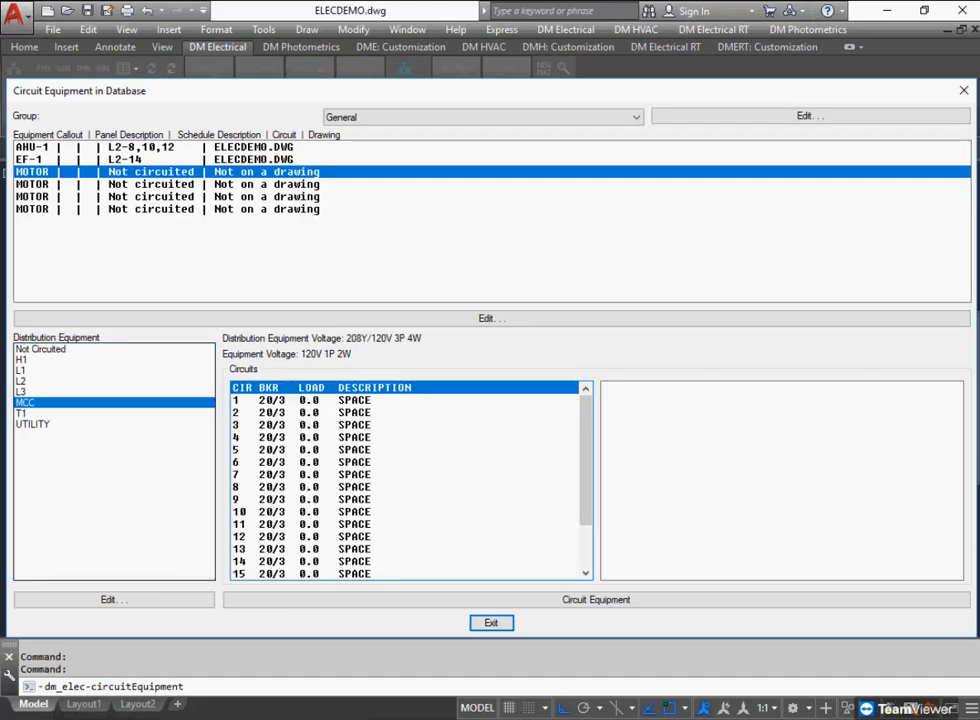
pyautogui.click(354, 400)
pyautogui.click(596, 599)
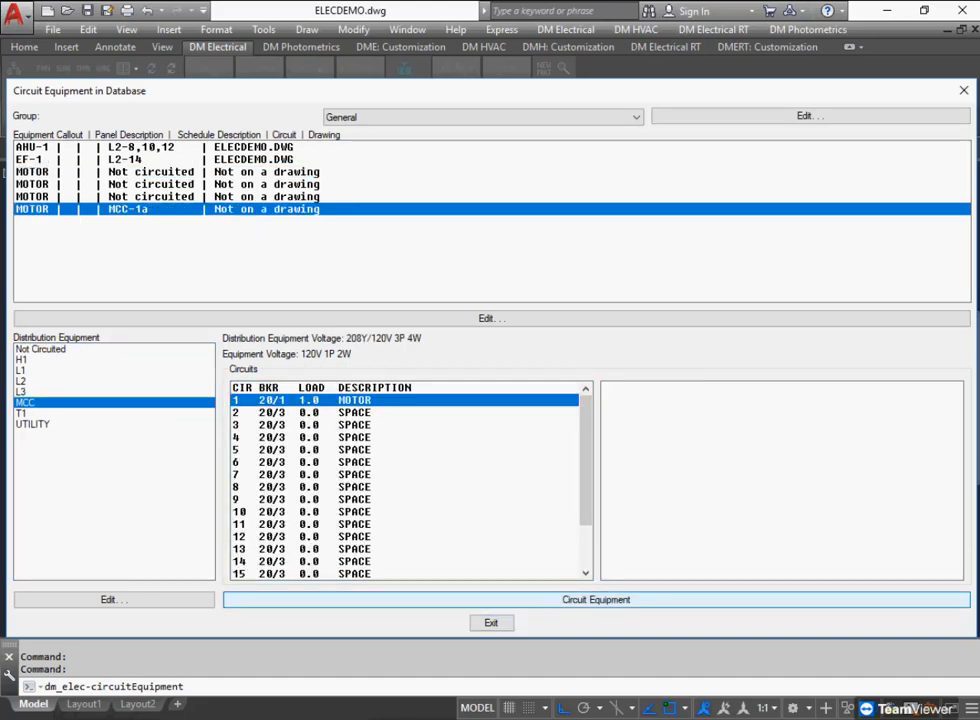
# Circuit the remaining three MOTOR entries to MCC circuits 2, 3 and 4.
pyautogui.click(167, 171)
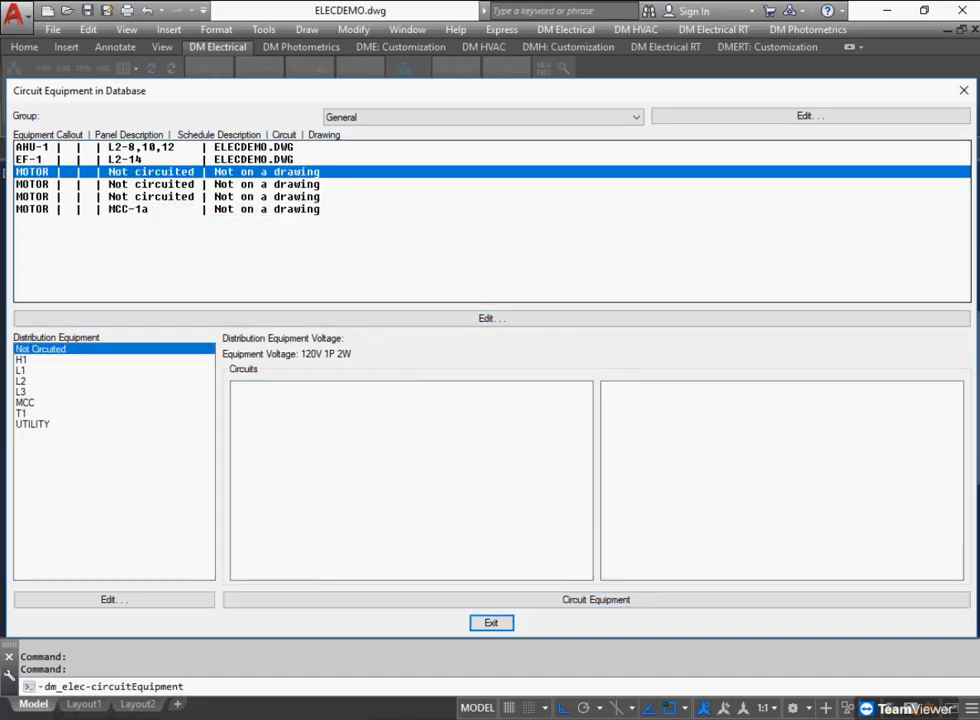
pyautogui.click(25, 402)
pyautogui.click(354, 412)
pyautogui.click(596, 599)
pyautogui.click(167, 171)
pyautogui.click(354, 424)
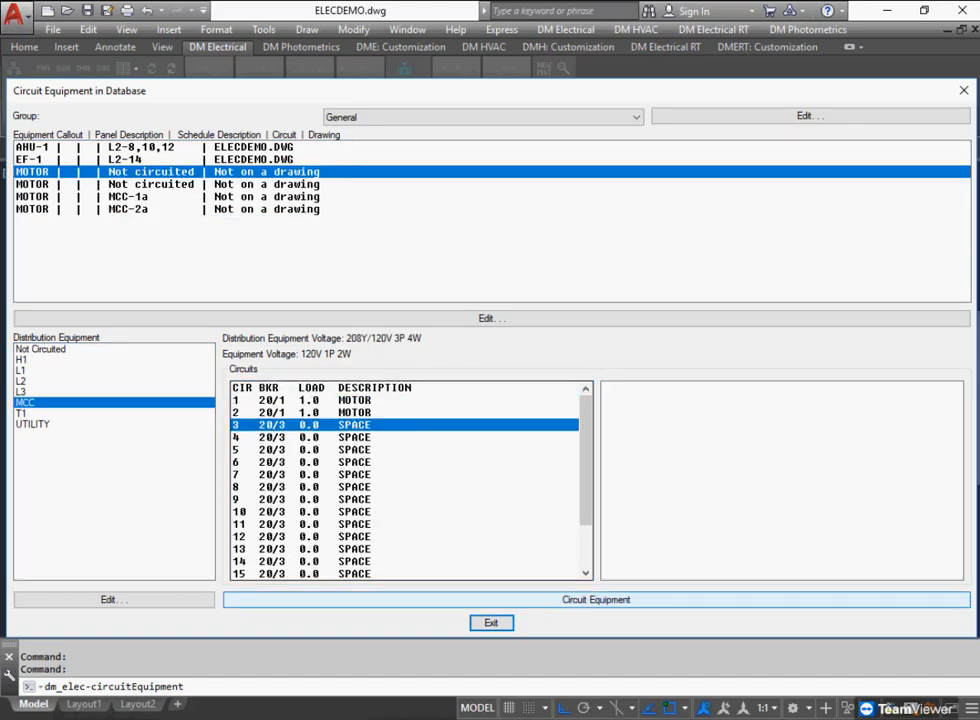
pyautogui.click(596, 599)
pyautogui.click(167, 171)
pyautogui.click(25, 402)
pyautogui.click(354, 437)
pyautogui.click(596, 599)
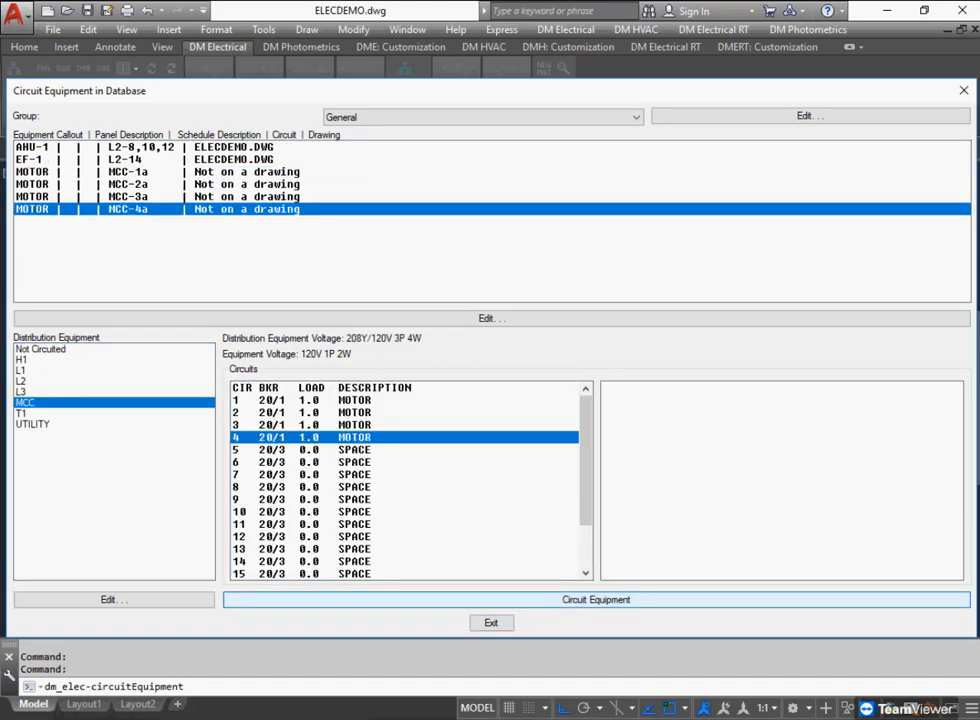
pyautogui.click(491, 622)
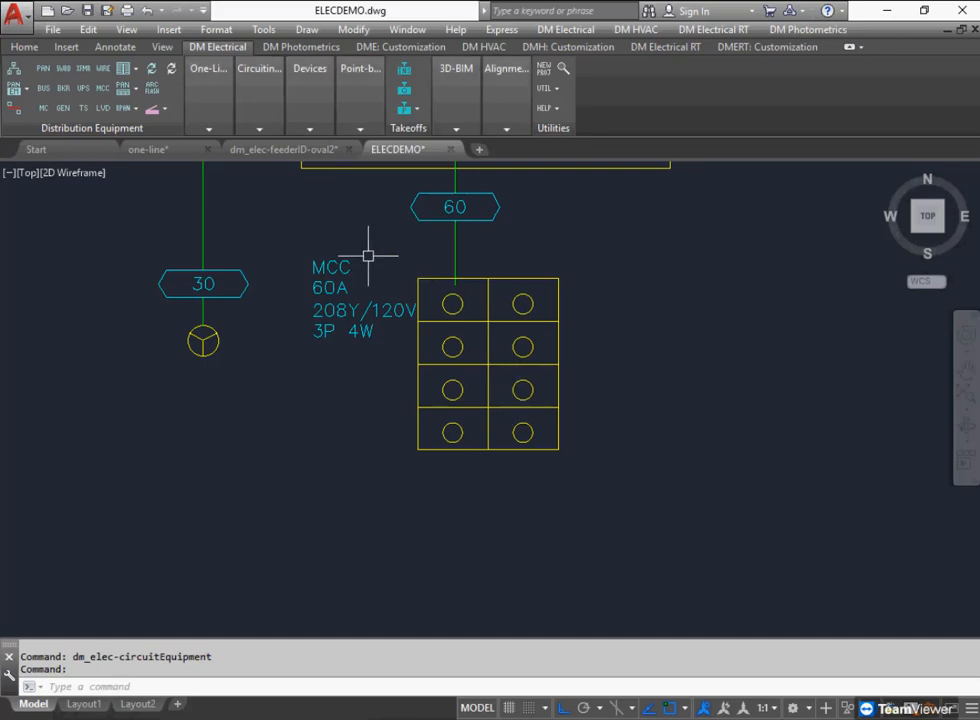
# Generate the one-line diagram with the MCC as the starting distribution equipment.
pyautogui.click(208, 128)
pyautogui.click(195, 148)
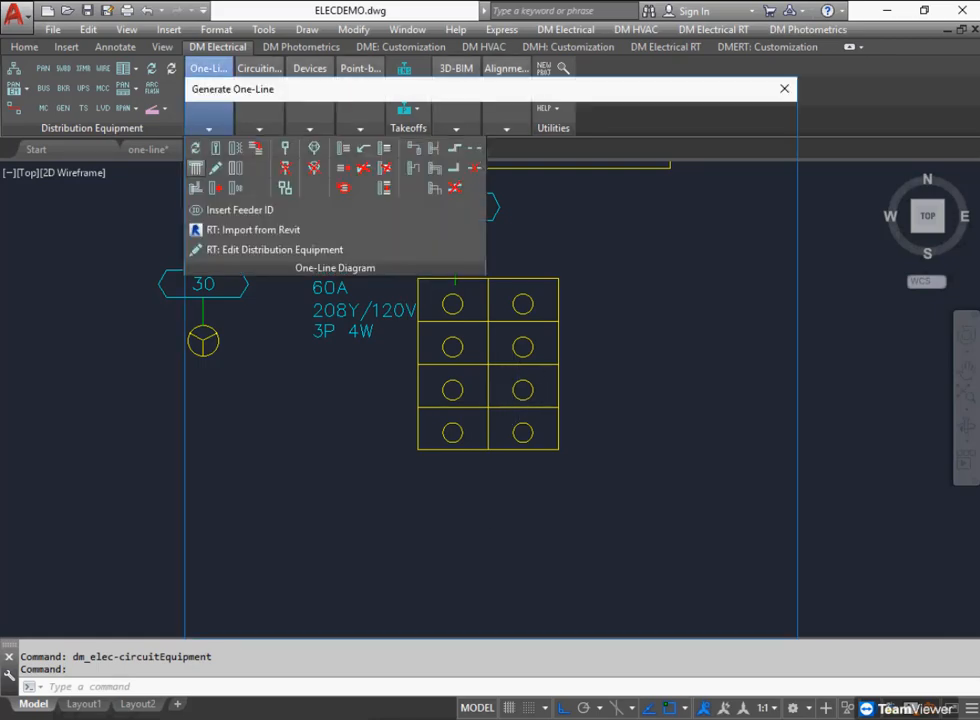
pyautogui.click(236, 226)
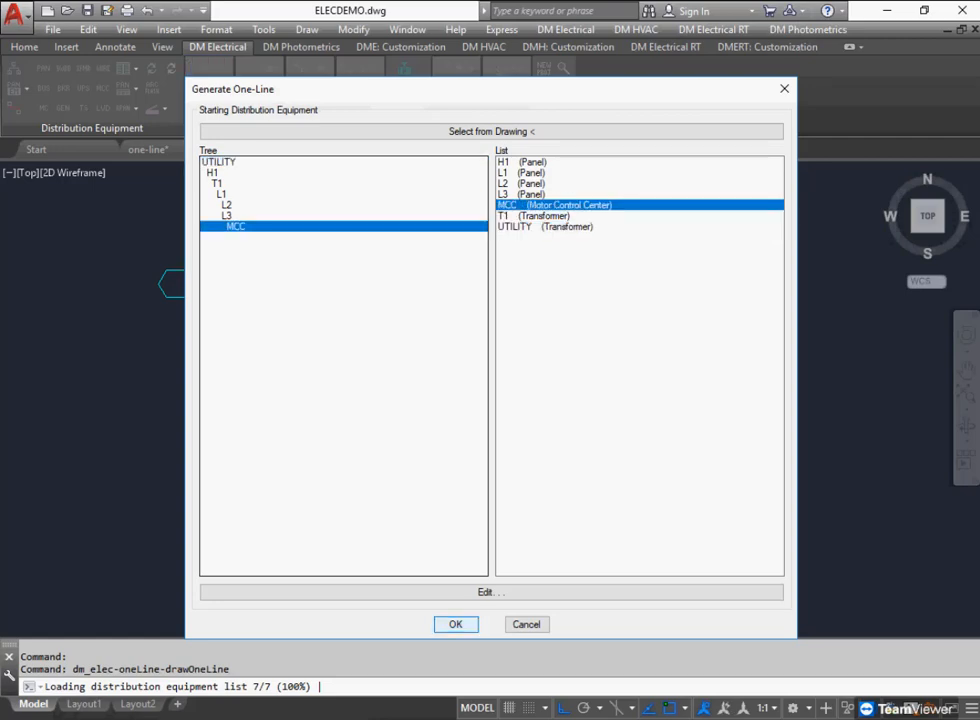
pyautogui.click(455, 624)
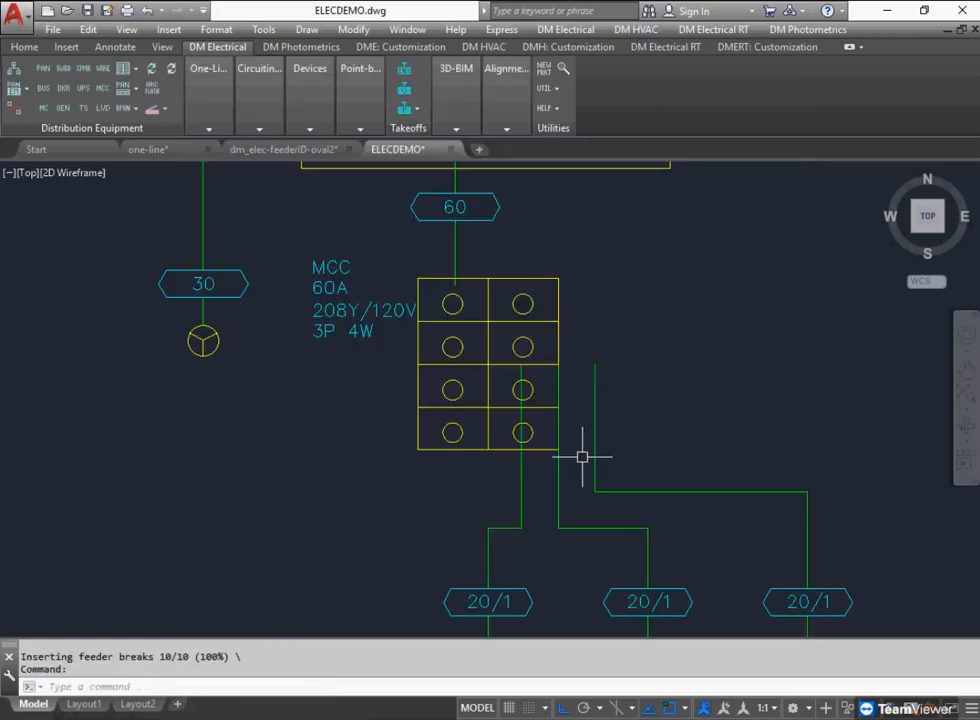
pyautogui.scroll(-2, 582, 457)
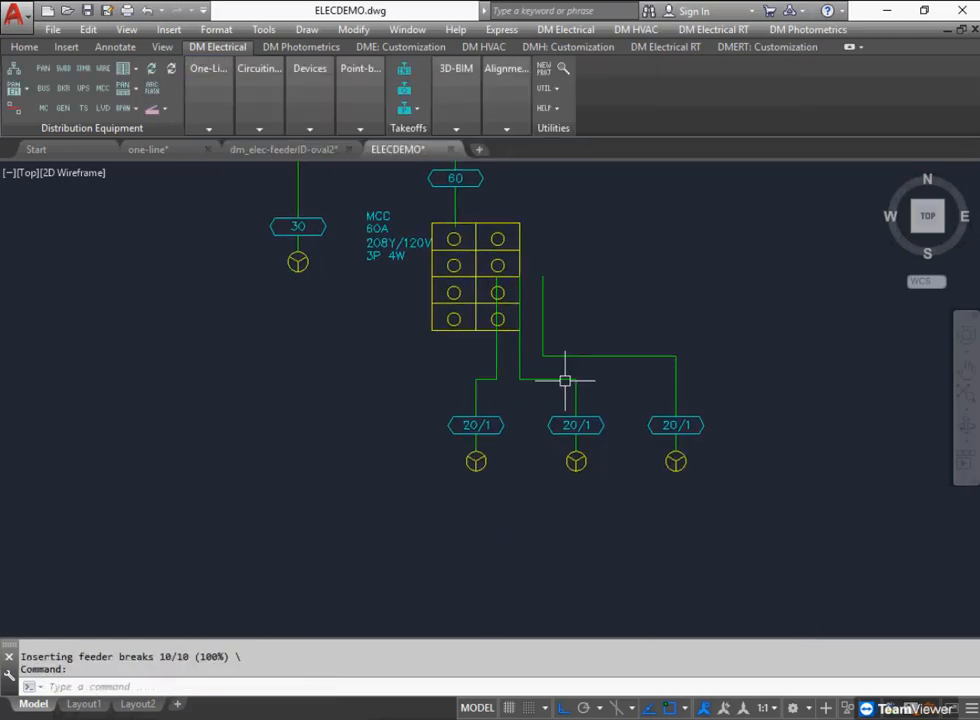
pyautogui.scroll(2, 566, 374)
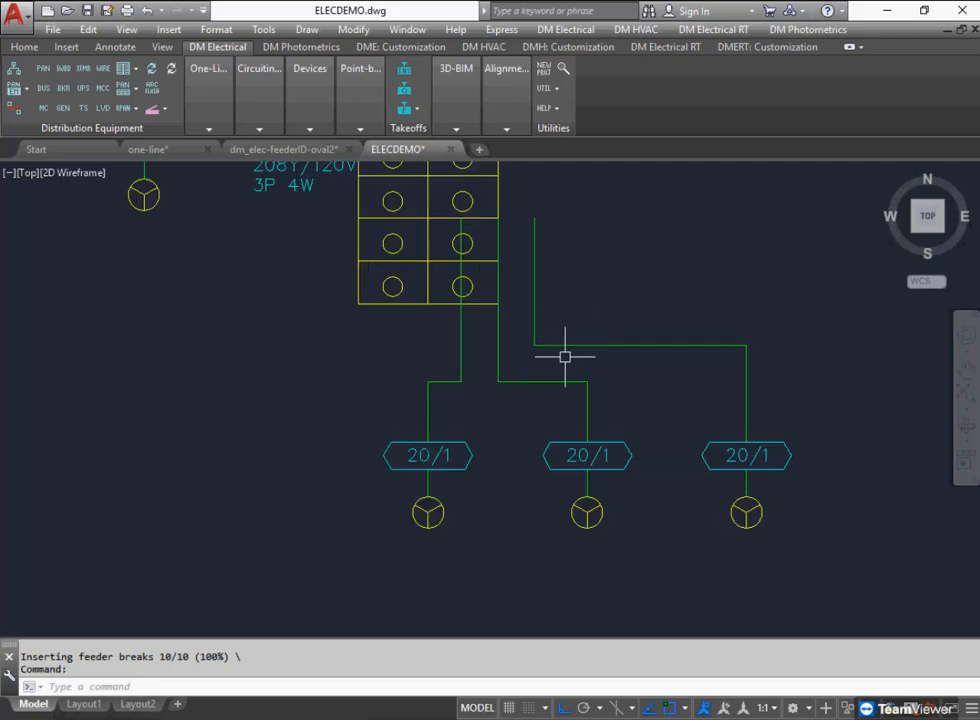
# Erase the generated motor connections and their 20/1 feeders below the MCC.
pyautogui.scroll(-2, 565, 356)
pyautogui.write('e')
pyautogui.press('Return')
pyautogui.click(772, 509)
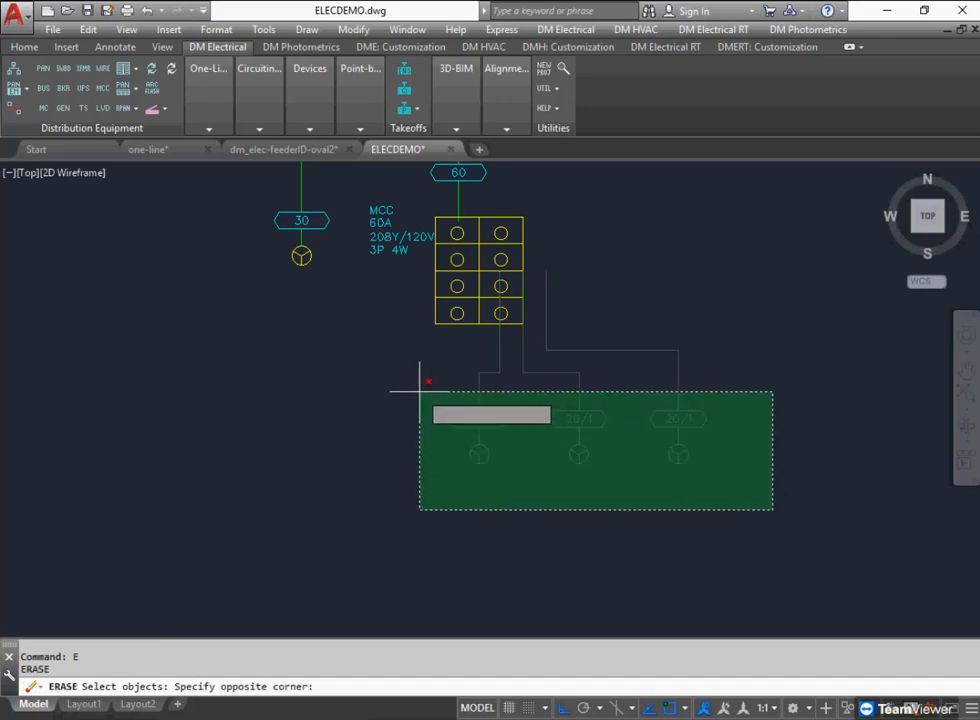
pyautogui.click(419, 391)
pyautogui.press('Return')
# Insert the first MOTOR under the MCC on the one-line diagram as an Equipment Connection block to the right of the MCC symbol.
pyautogui.click(208, 75)
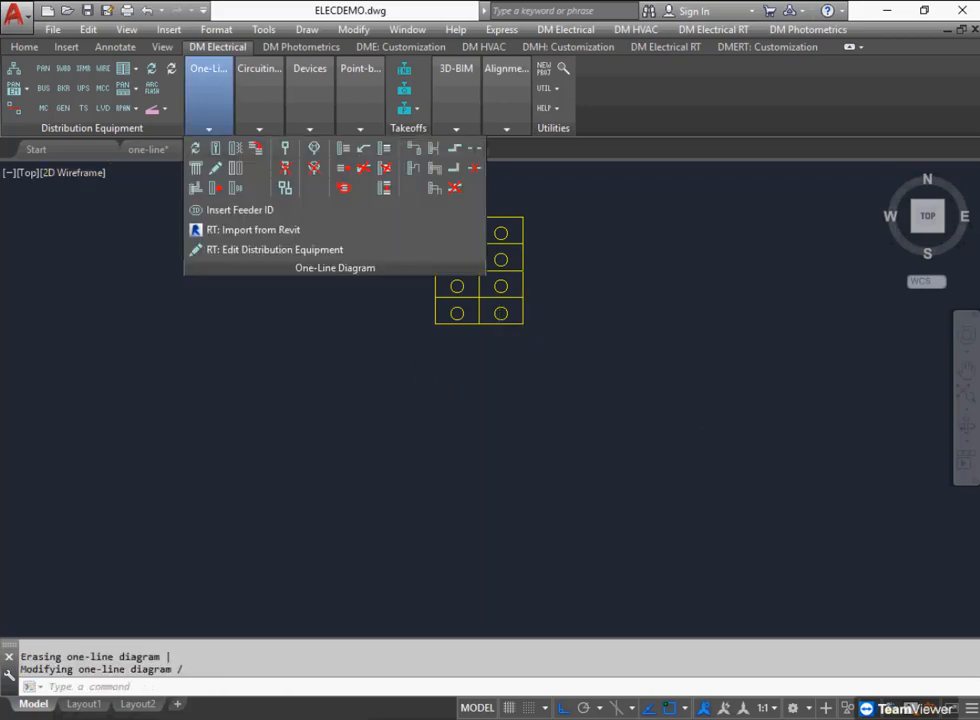
pyautogui.click(215, 148)
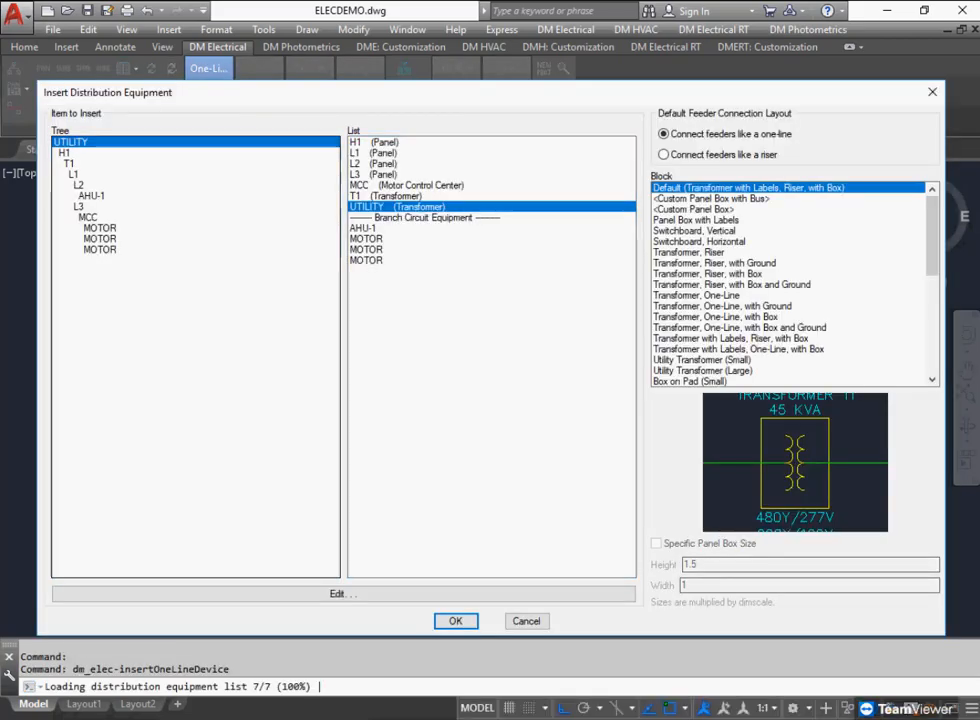
pyautogui.click(99, 228)
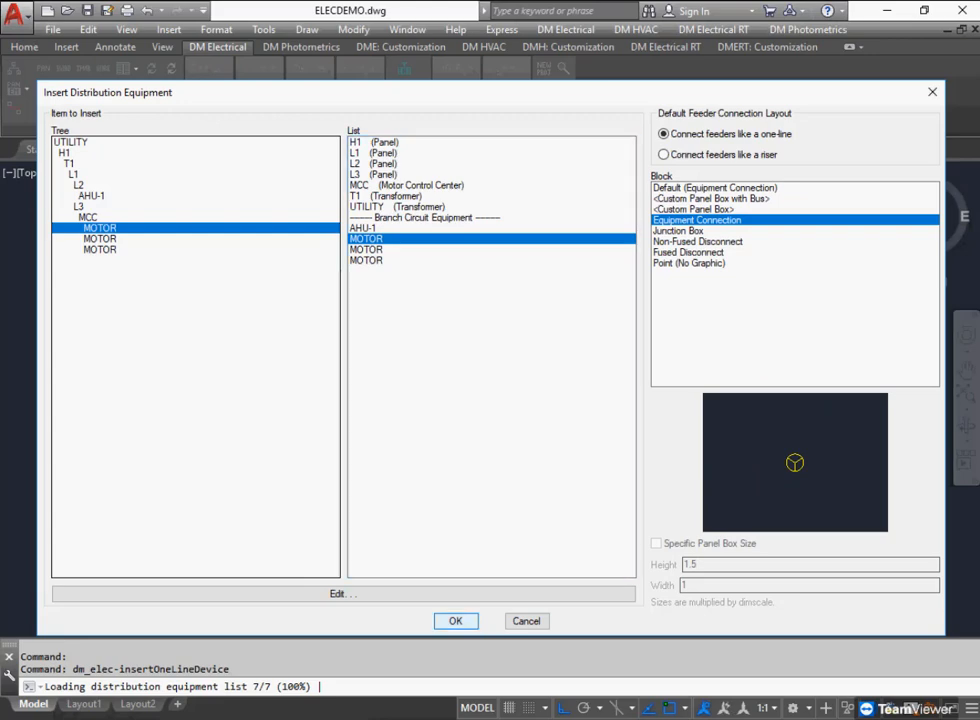
pyautogui.click(455, 621)
pyautogui.click(645, 232)
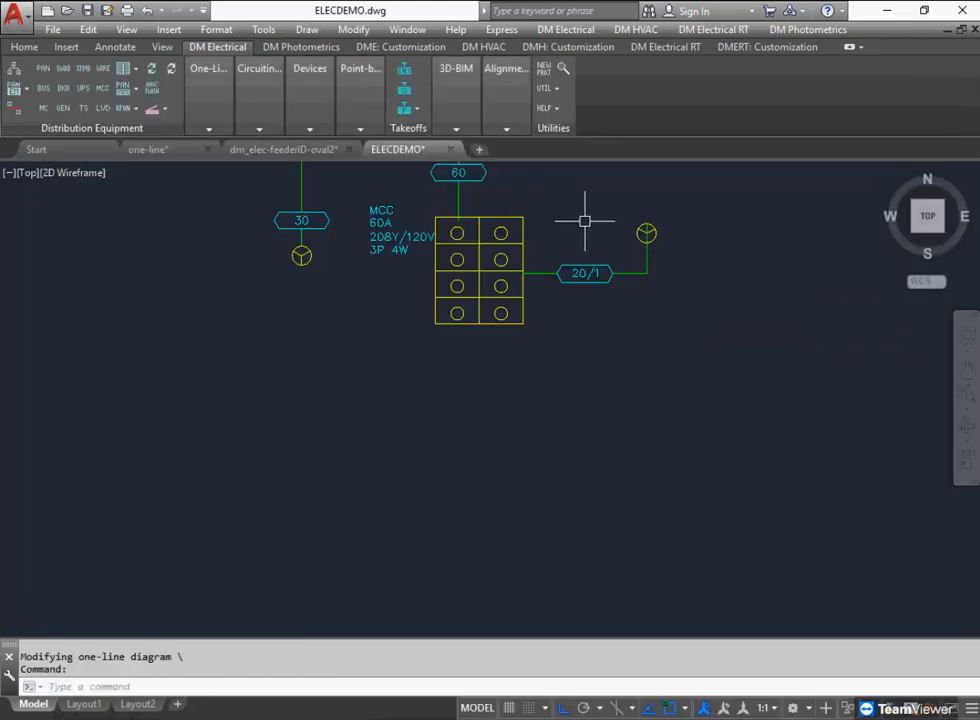
# Insert the other two MOTOR connections on the one-line diagram, stacked below the first motor.
pyautogui.press('Return')
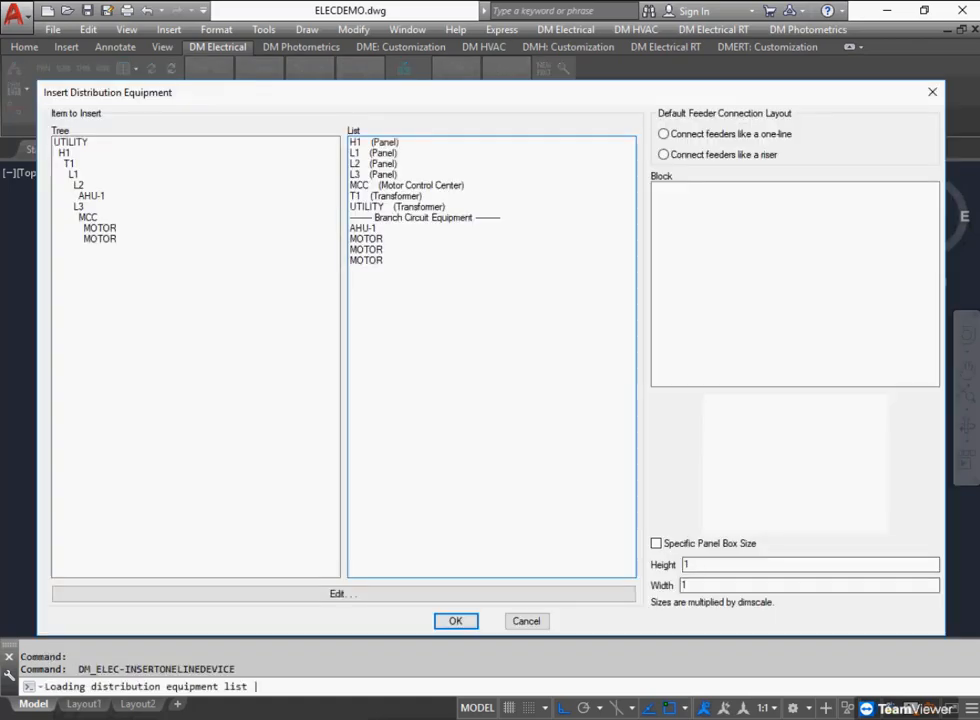
pyautogui.doubleClick(100, 238)
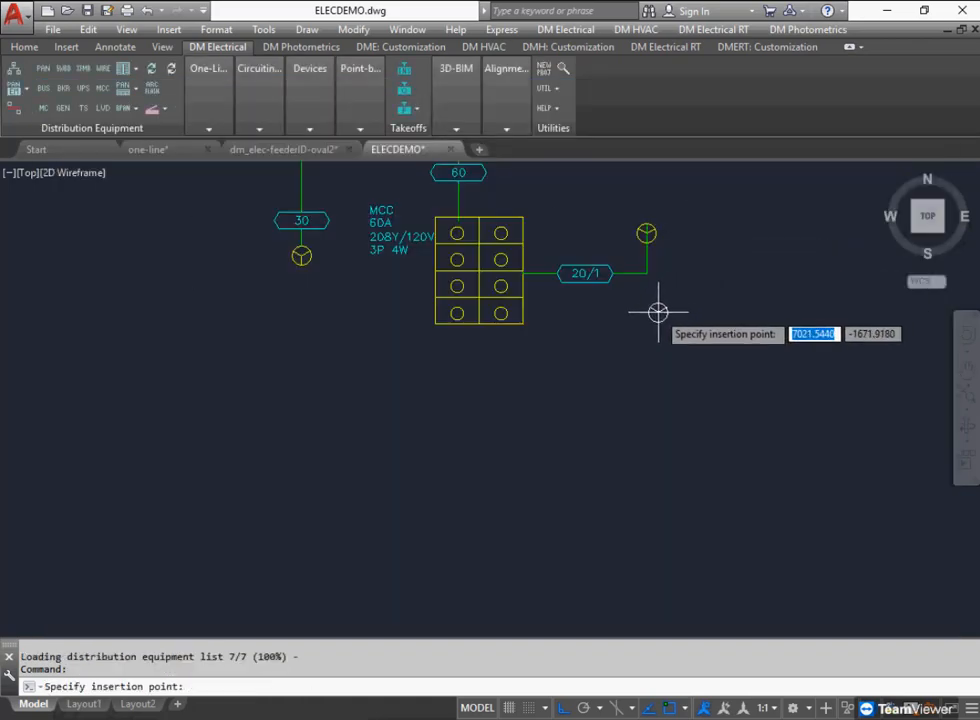
pyautogui.click(656, 312)
pyautogui.press('Return')
pyautogui.doubleClick(100, 249)
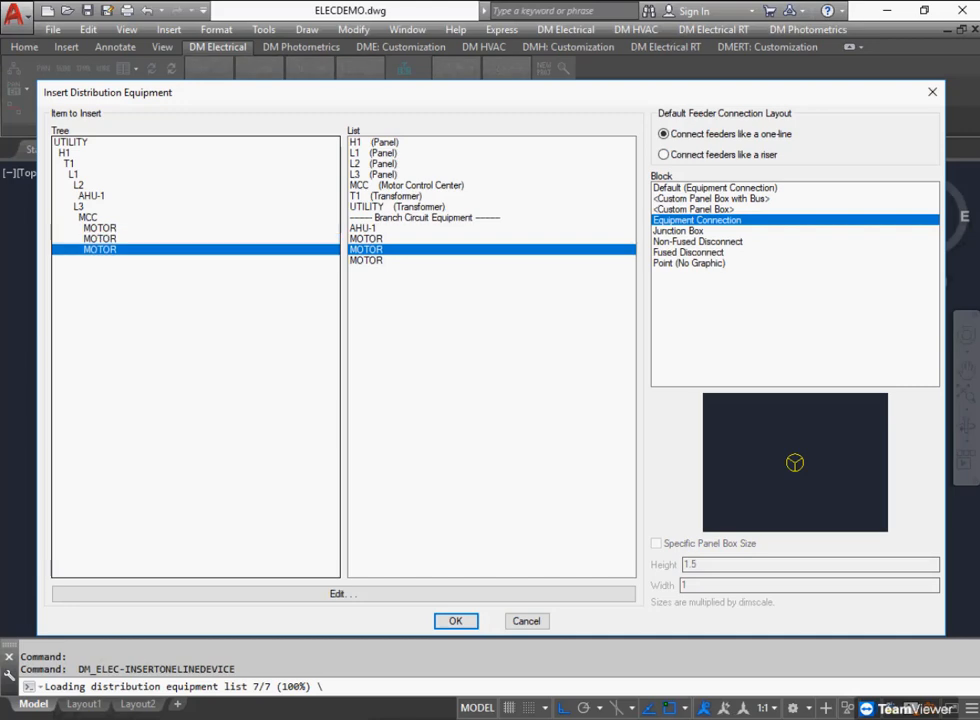
pyautogui.click(641, 371)
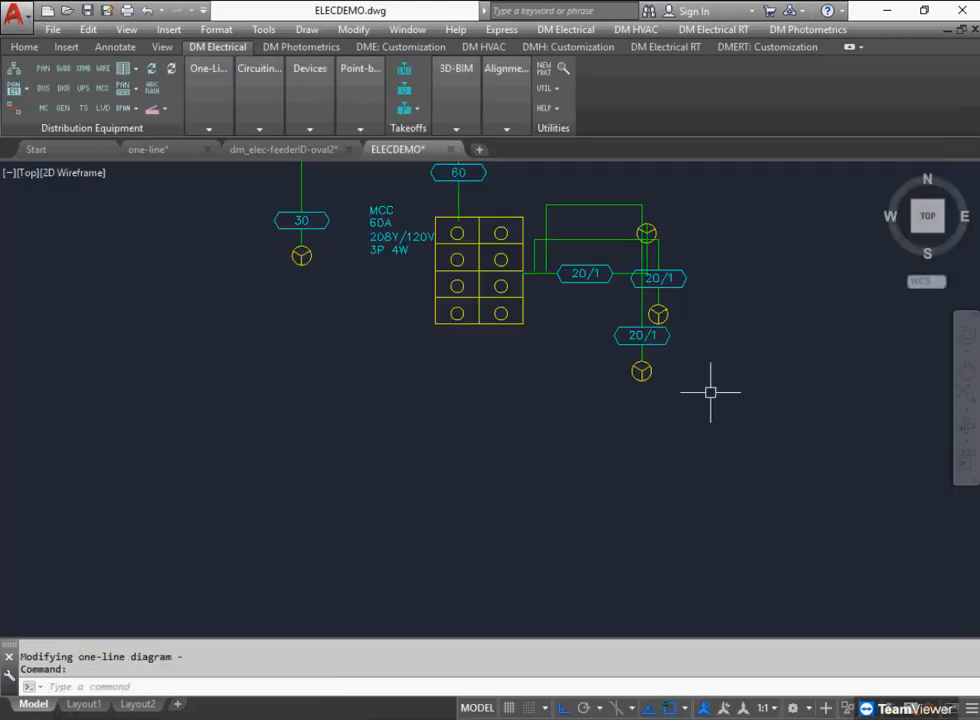
# Erase the two lower motor connections and their feeders, keeping only the first motor beside the MCC.
pyautogui.write('e')
pyautogui.press('Return')
pyautogui.click(733, 486)
pyautogui.click(628, 307)
pyautogui.press('Return')
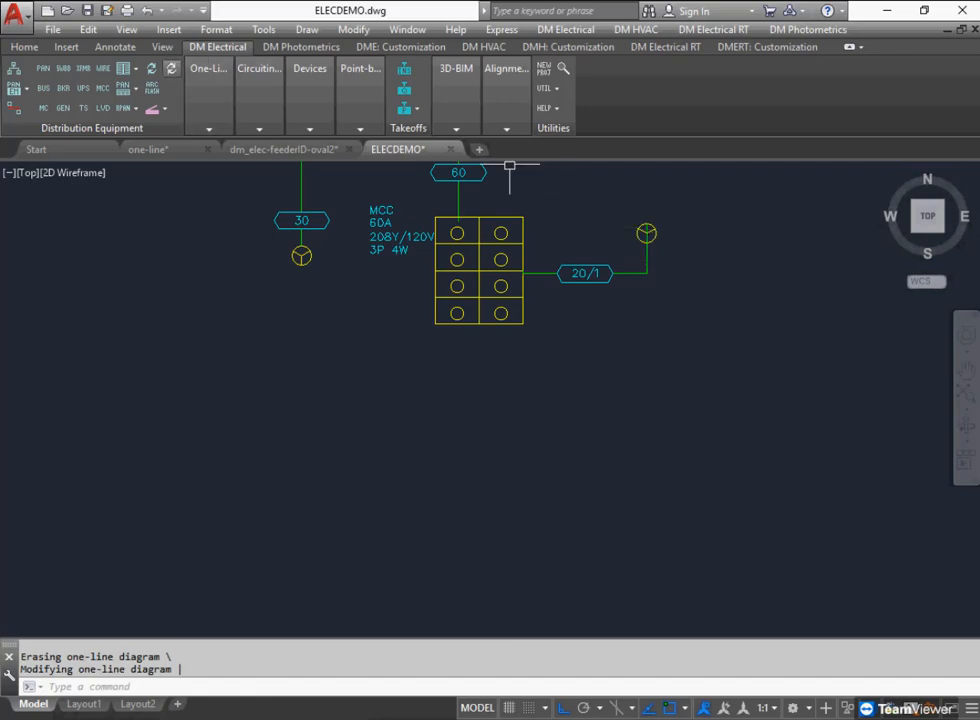
# Insert the Callout and Circuit labels, MOTOR and MCC-3, beside the motor fed by the MCC on the one-line diagram.
pyautogui.moveTo(259, 95)
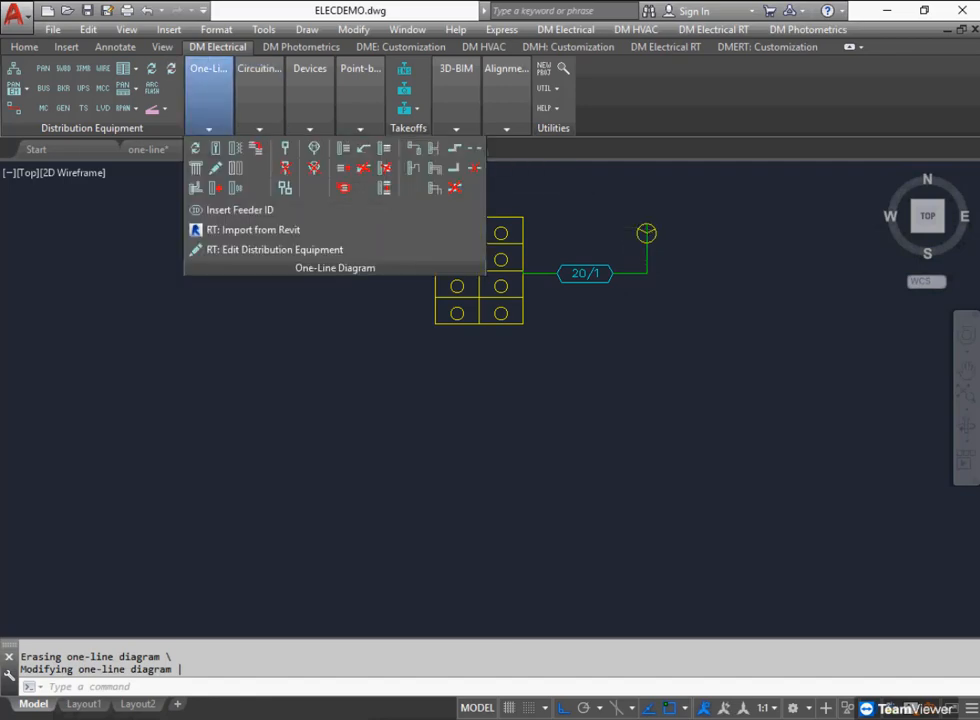
pyautogui.click(344, 148)
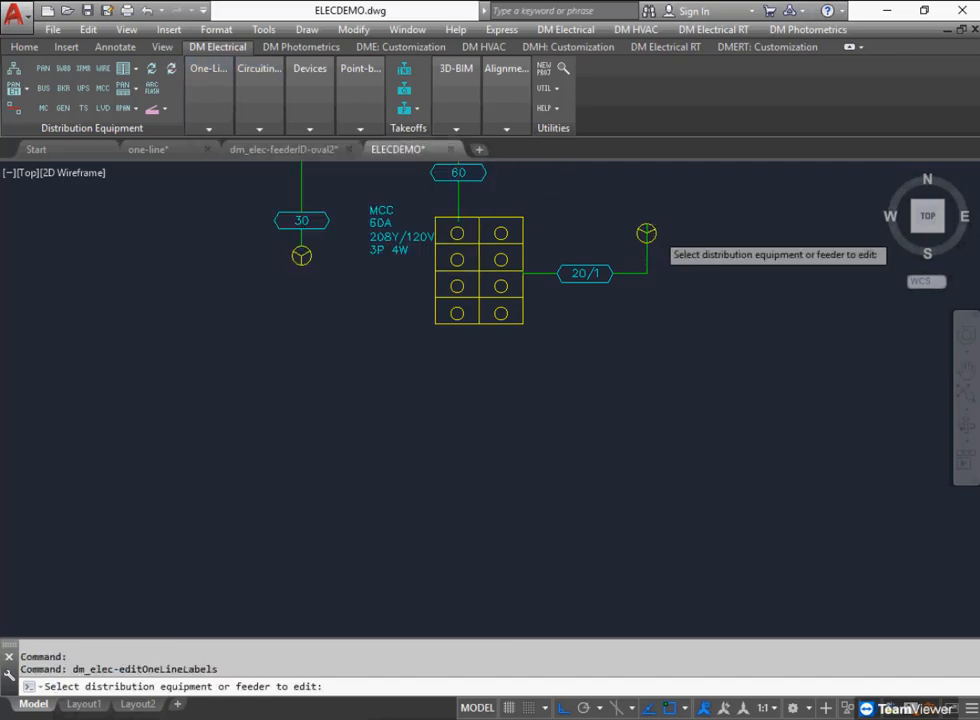
pyautogui.click(646, 232)
pyautogui.click(220, 177)
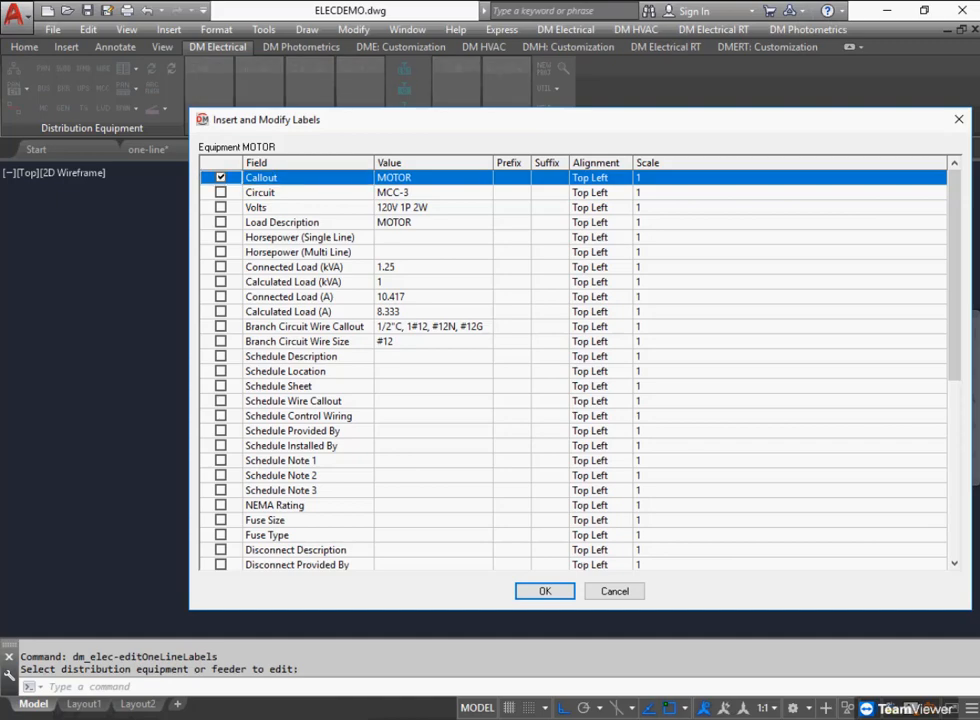
pyautogui.click(220, 192)
pyautogui.press('Return')
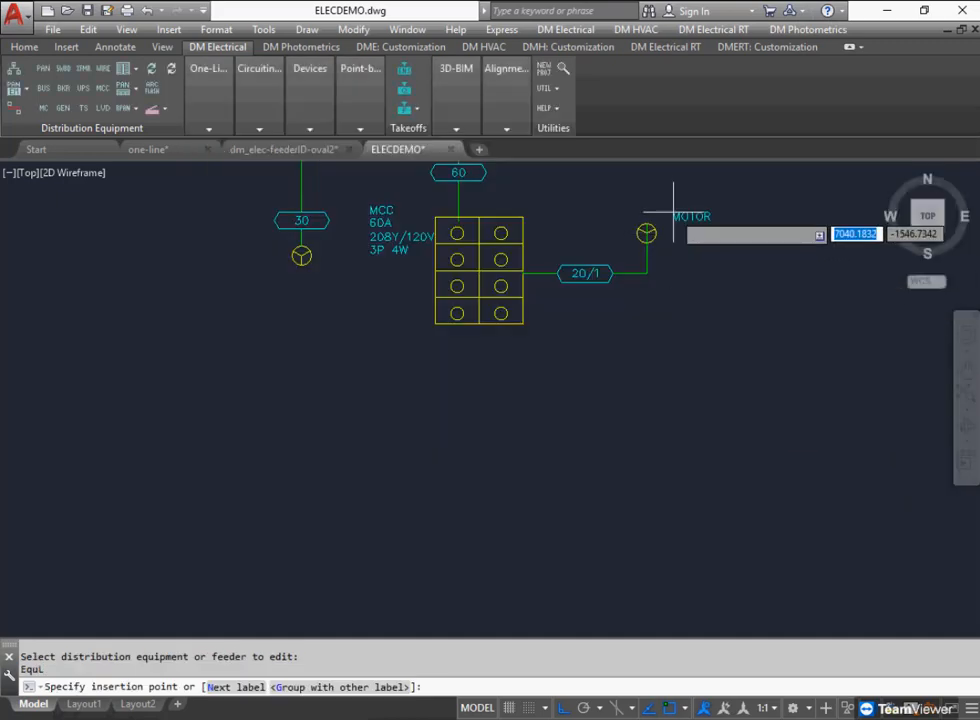
pyautogui.click(669, 210)
# Try to copy the motor's MOTOR and MCC-3 labels on the one-line diagram.
pyautogui.write('co')
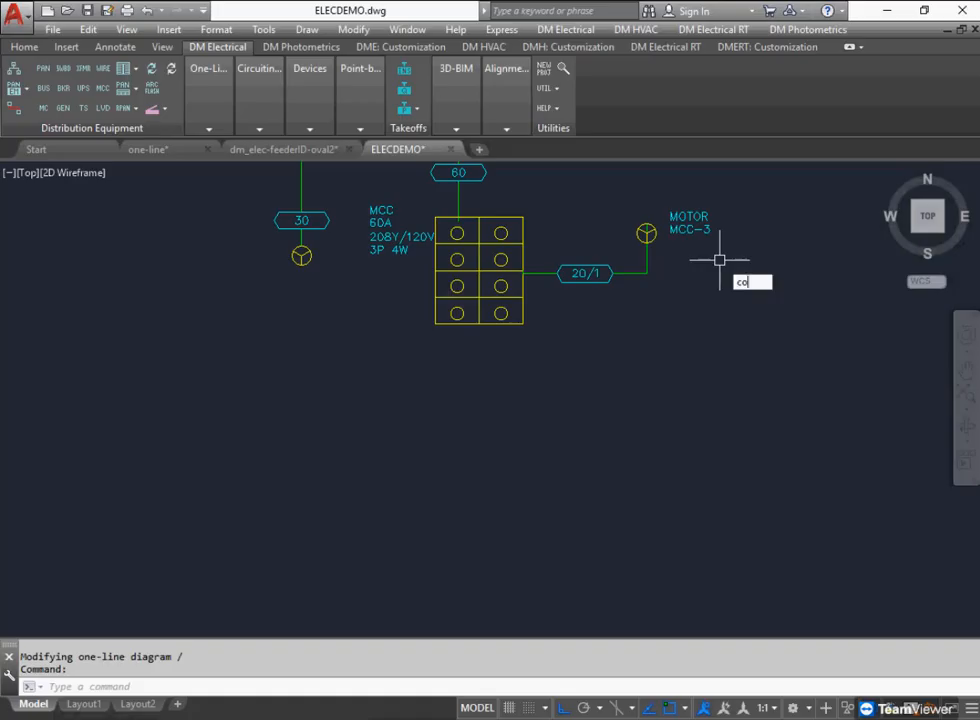
pyautogui.press('Return')
pyautogui.click(690, 222)
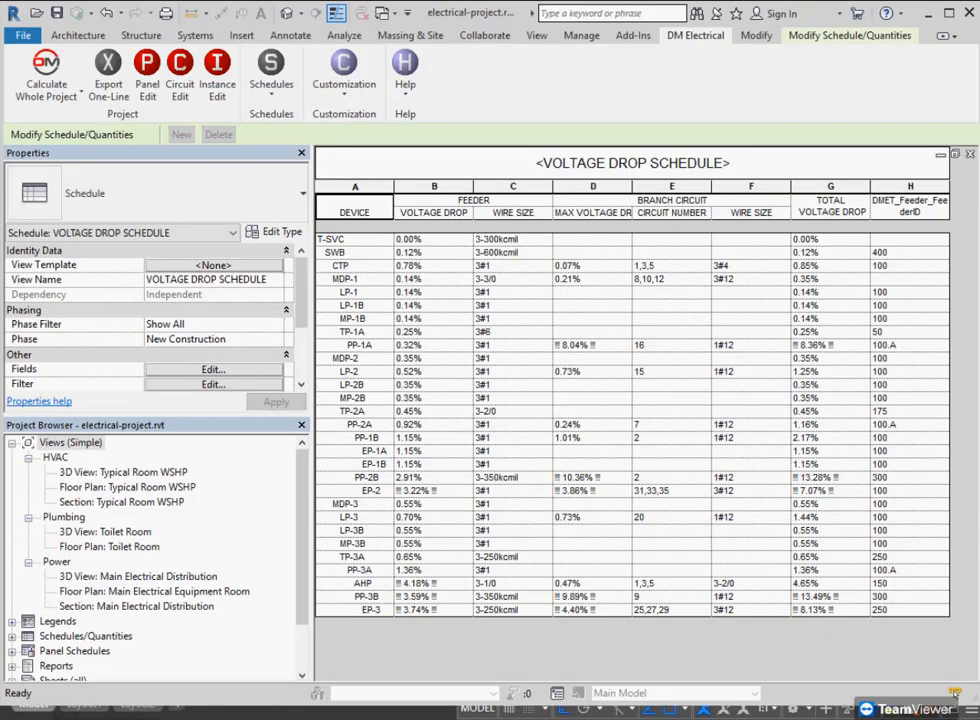
# Switch to Revit and open the Instance Edit settings of the rooftop cooling tower from the default 3D view.
pyautogui.click(287, 13)
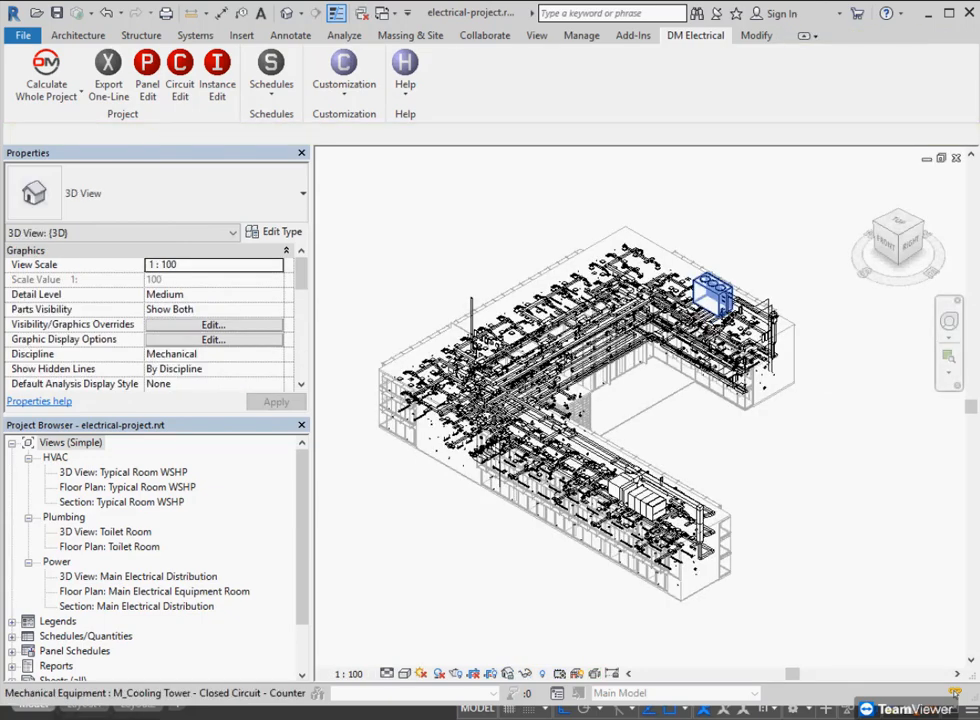
pyautogui.click(712, 295)
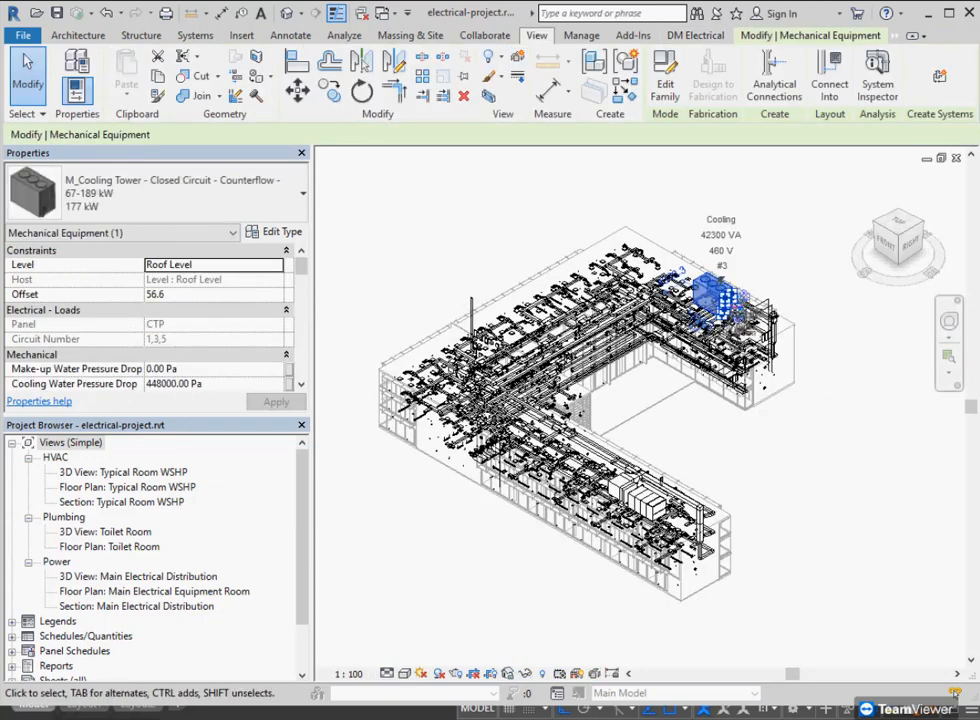
pyautogui.click(695, 35)
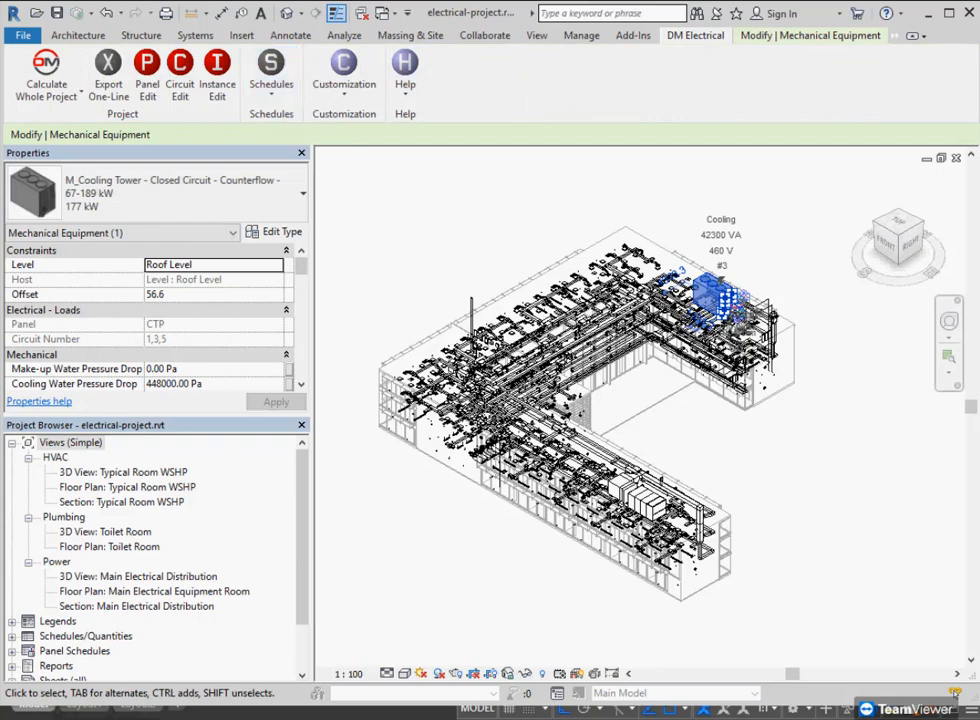
pyautogui.click(208, 62)
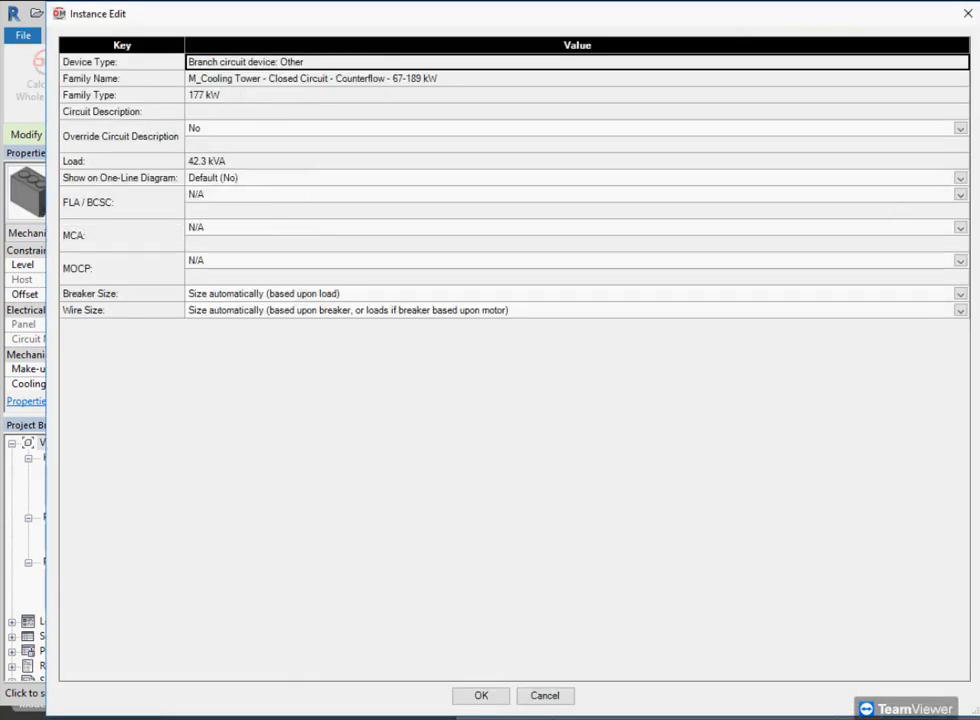
# Examine the Show on One-Line Diagram options for the cooling tower, and cancel the instance settings.
pyautogui.click(959, 178)
pyautogui.click(959, 178)
pyautogui.click(959, 178)
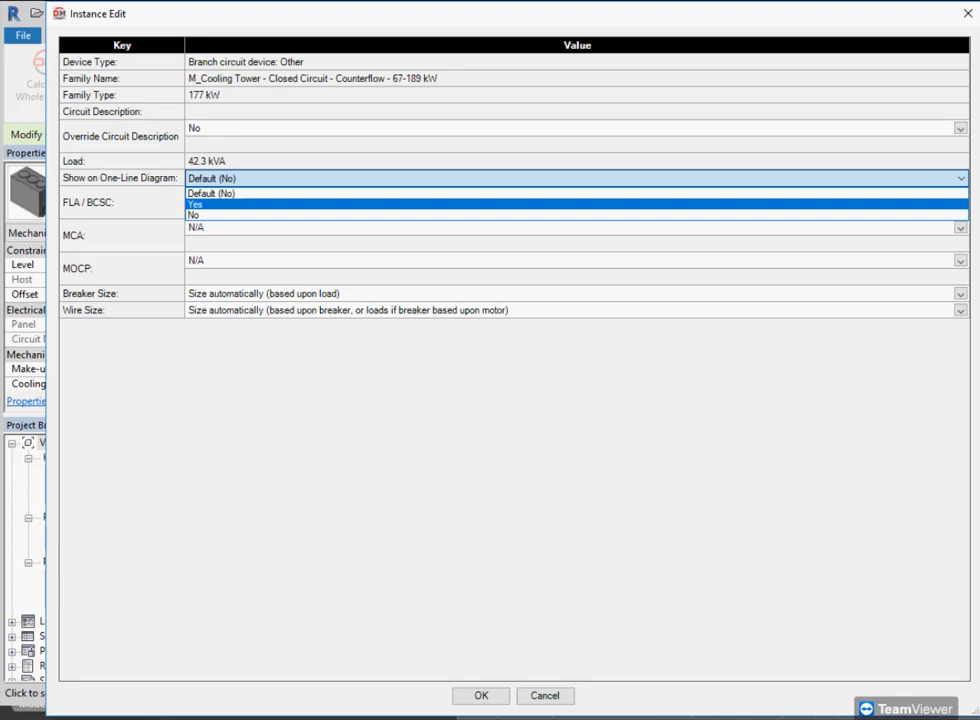
pyautogui.press('Escape')
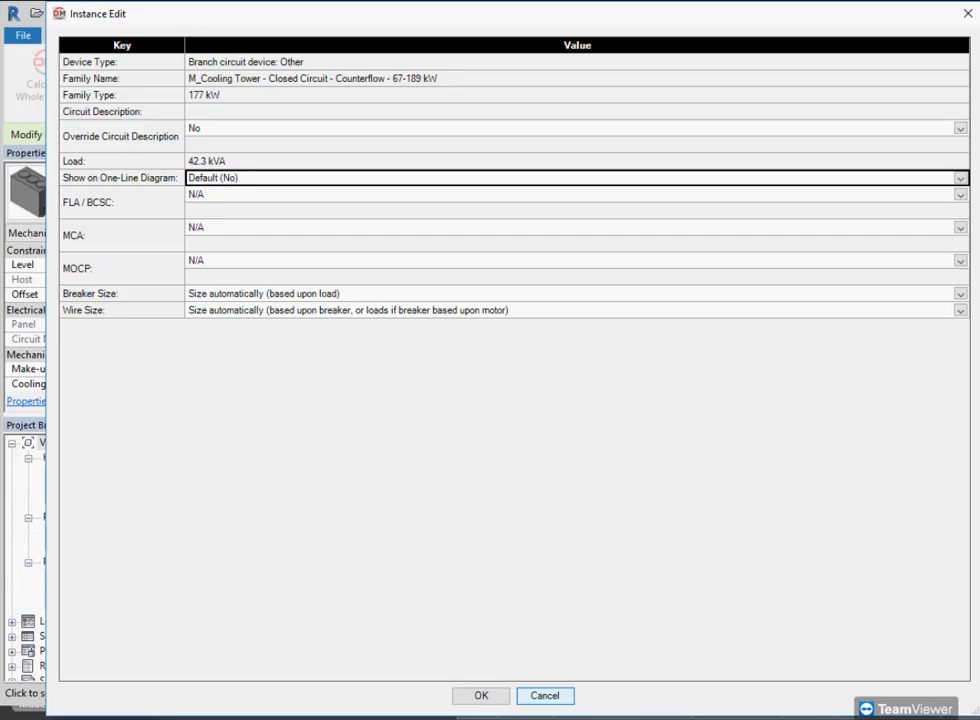
pyautogui.press('Escape')
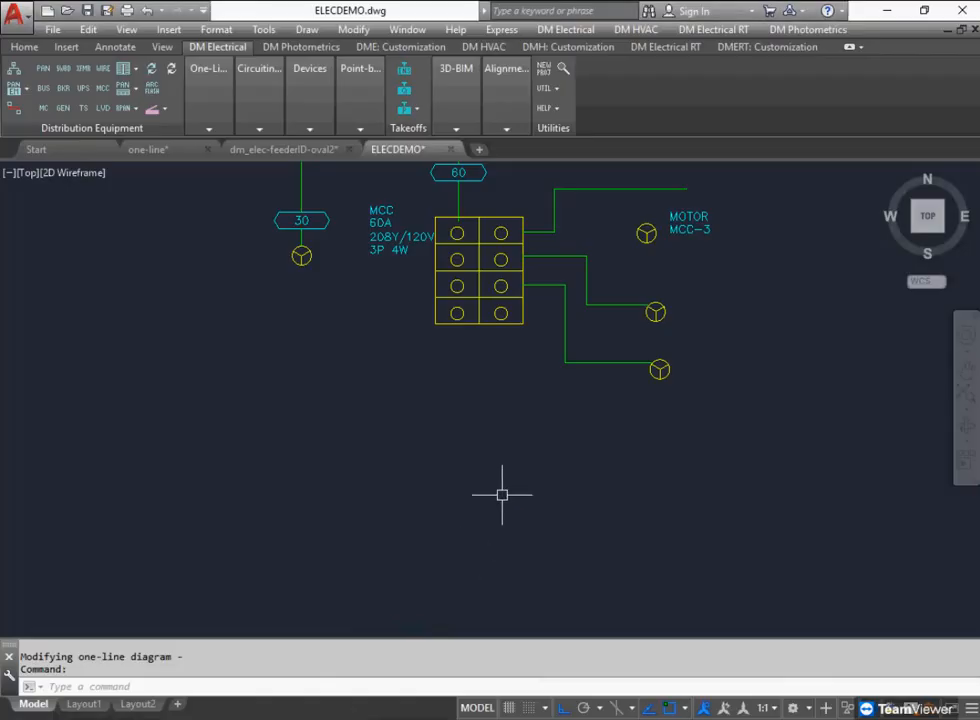